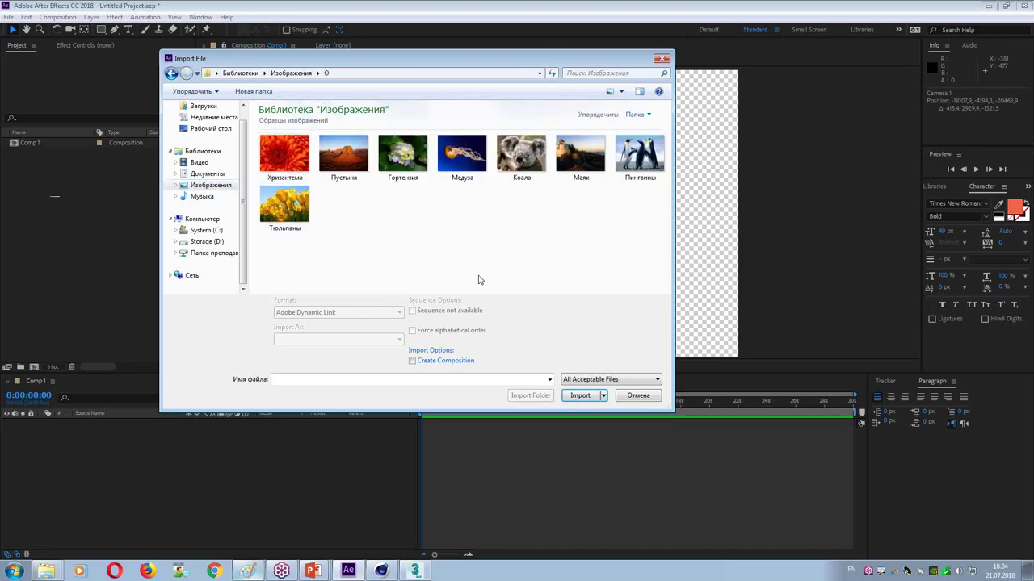
# Step: Import Koala.jpg, add it to Comp 1 as a layer and scale it down to about 36%
pyautogui.doubleClick(521, 153)
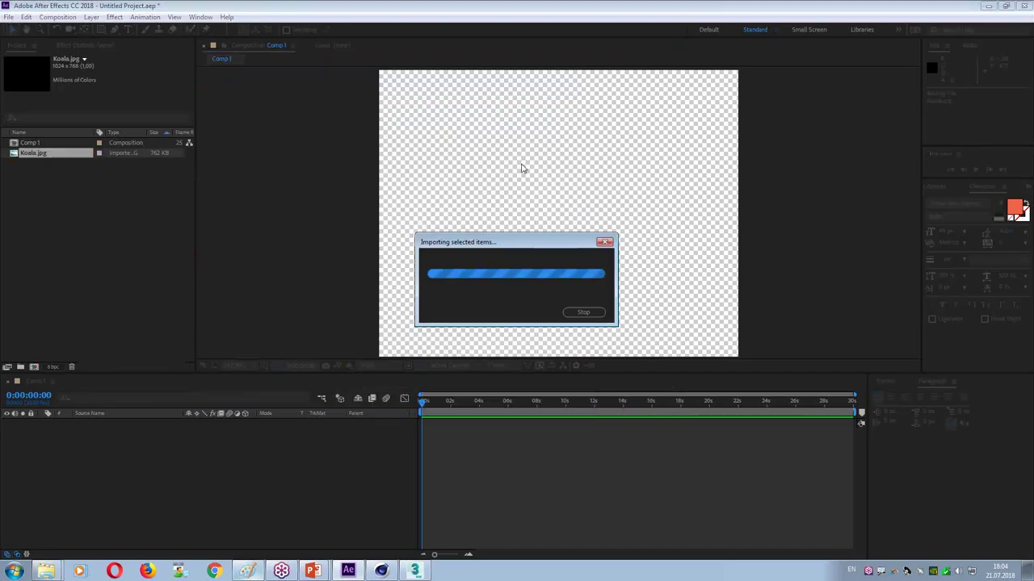
pyautogui.moveTo(40, 157); pyautogui.dragTo(97, 463)
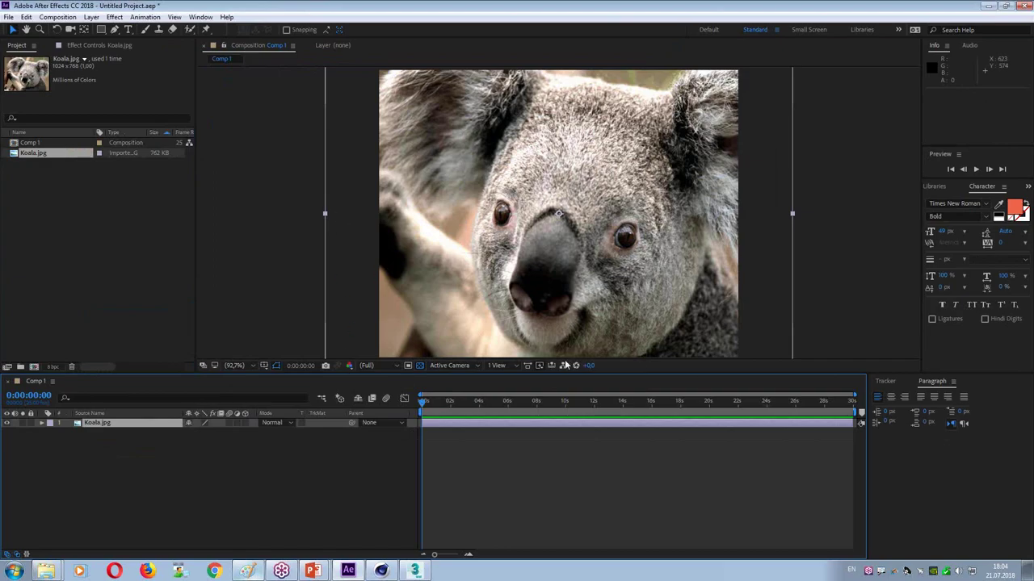
pyautogui.moveTo(792, 214); pyautogui.dragTo(650, 224)
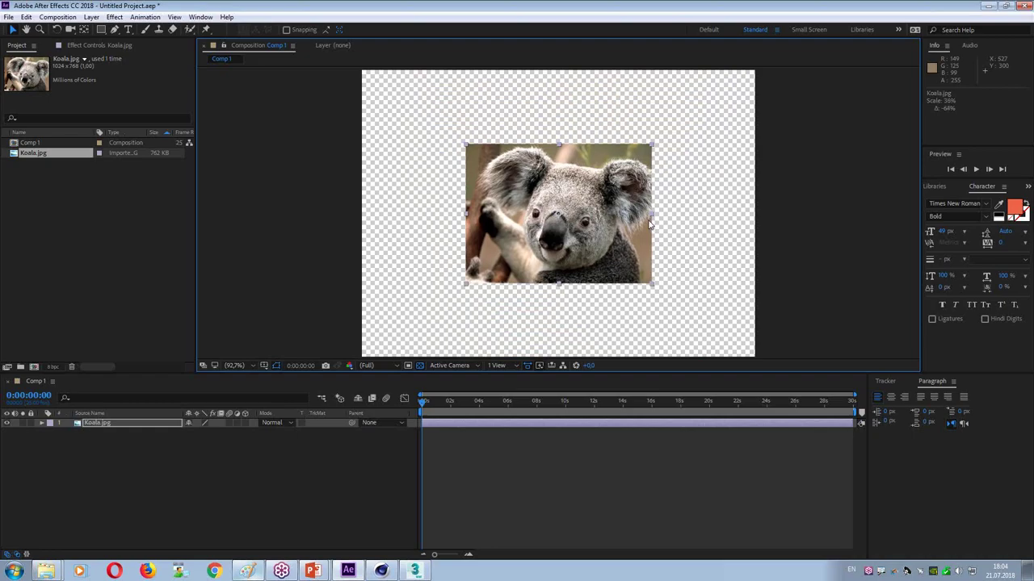
# Step: Turn off the composition's transparency grid and reset the Standard workspace layout
pyautogui.click(420, 366)
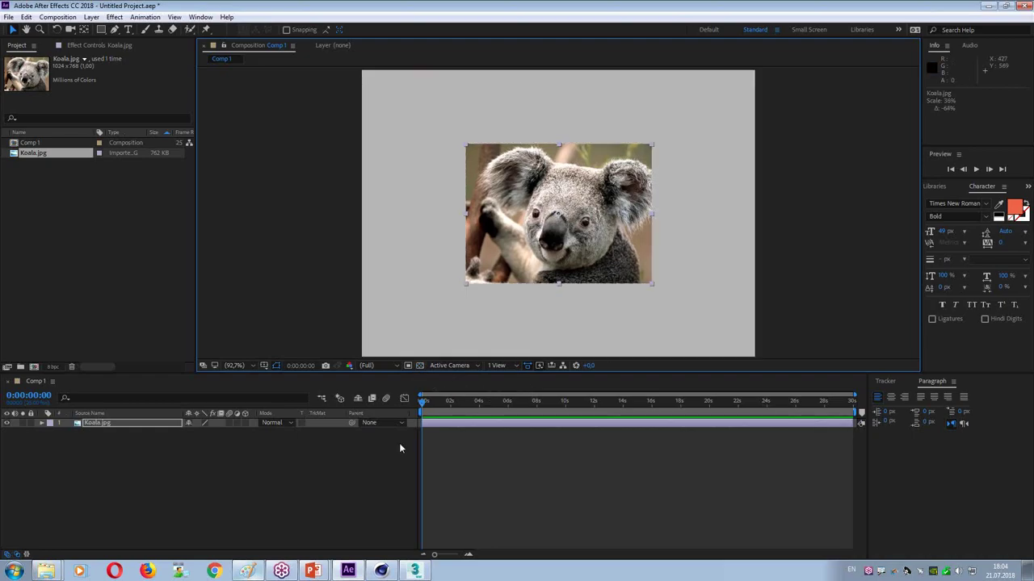
pyautogui.click(776, 30)
pyautogui.click(827, 32)
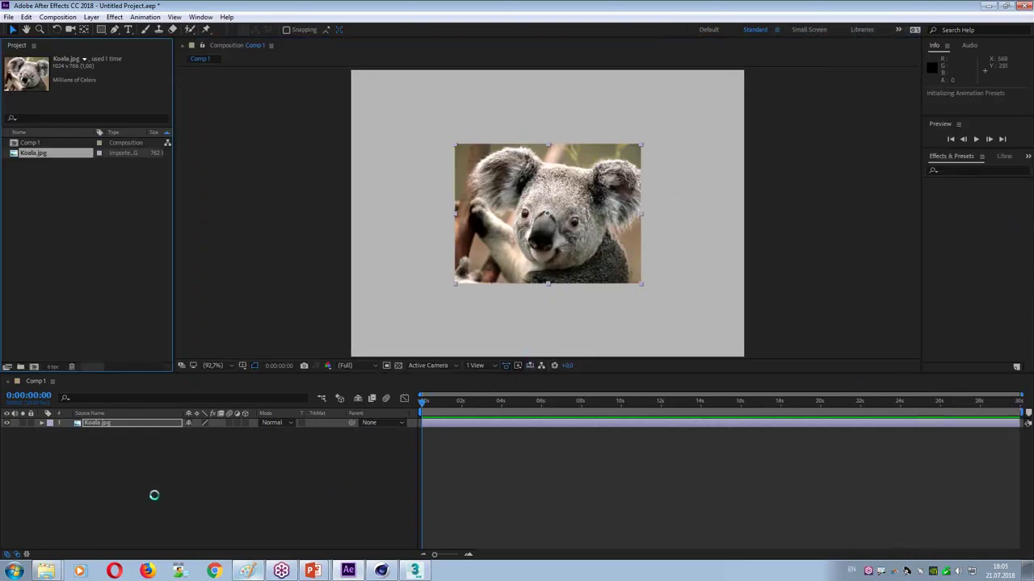
# Step: Try shifting the Koala.jpg layer through its Position values
pyautogui.click(102, 427)
pyautogui.press('p')
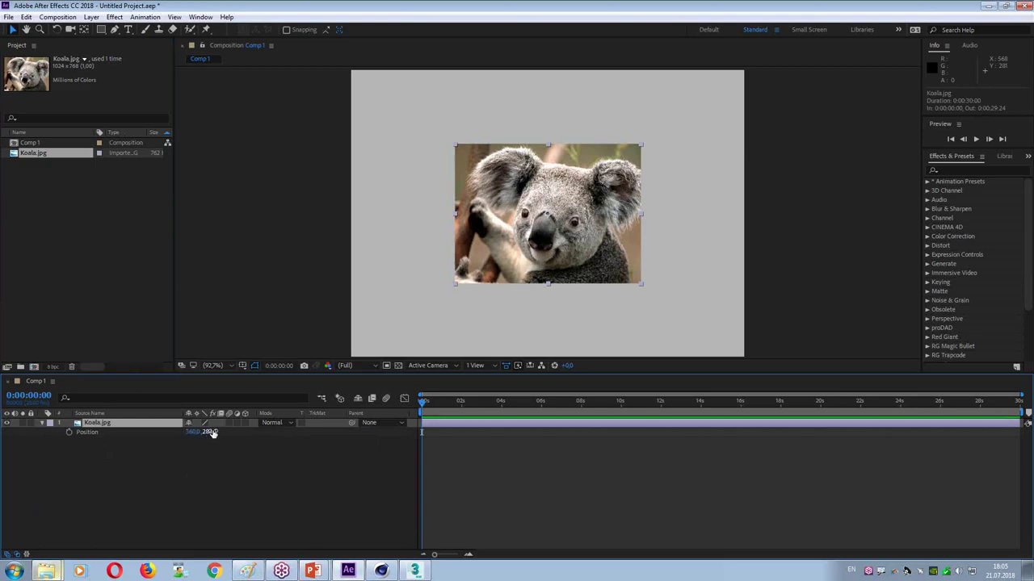
pyautogui.moveTo(200, 436)
pyautogui.mouseDown()
pyautogui.moveTo(222, 436)
pyautogui.moveTo(210, 440)
pyautogui.mouseUp()
pyautogui.hotkey('ctrl', 'z')
pyautogui.moveTo(209, 432); pyautogui.dragTo(211, 496)
# Step: Reveal the Koala.jpg layer's Rotation, try turning the flat layer and undo the turn
pyautogui.click(119, 424)
pyautogui.press('r')
pyautogui.click(54, 469)
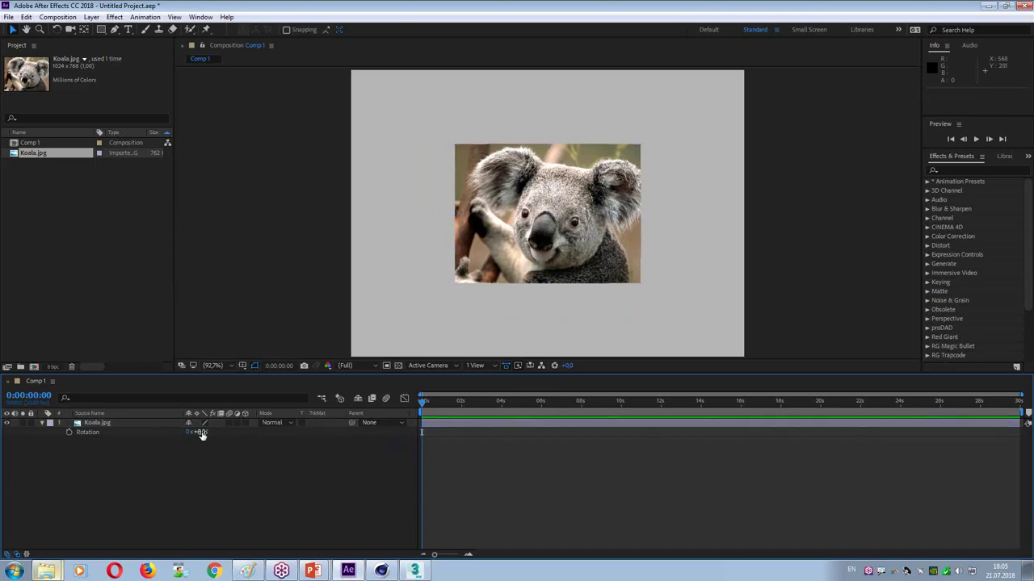
pyautogui.moveTo(202, 435); pyautogui.dragTo(222, 470)
pyautogui.hotkey('ctrl', 'z')
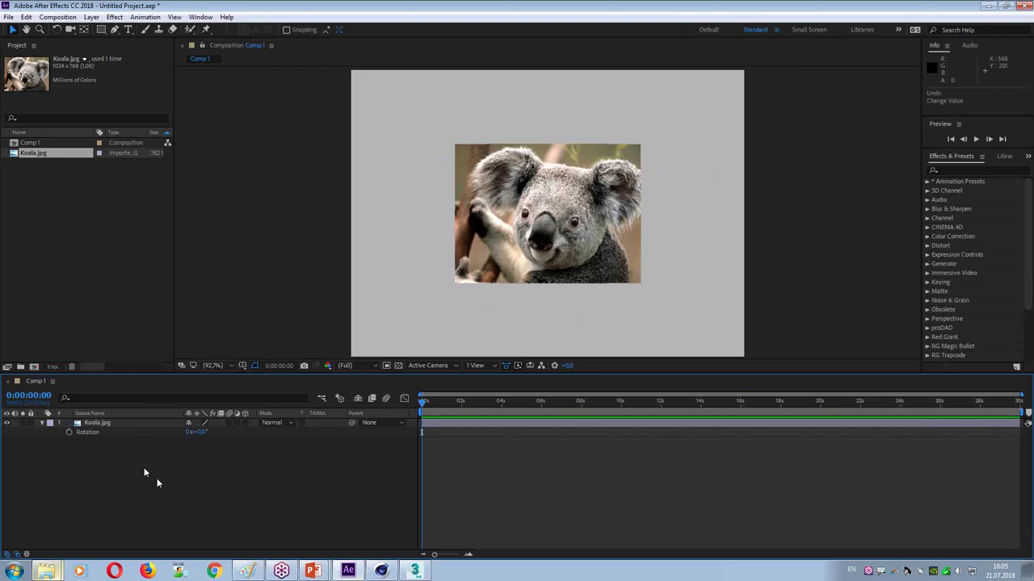
# Step: Make Koala.jpg a 3D layer, try a Y Rotation of 12° and undo that test turn
pyautogui.click(245, 423)
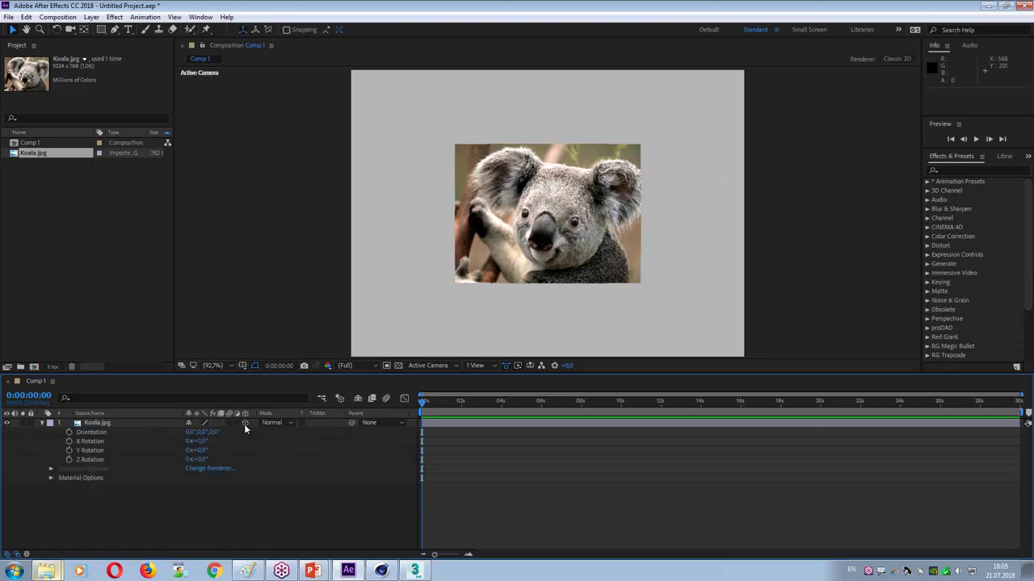
pyautogui.click(100, 441)
pyautogui.click(94, 451)
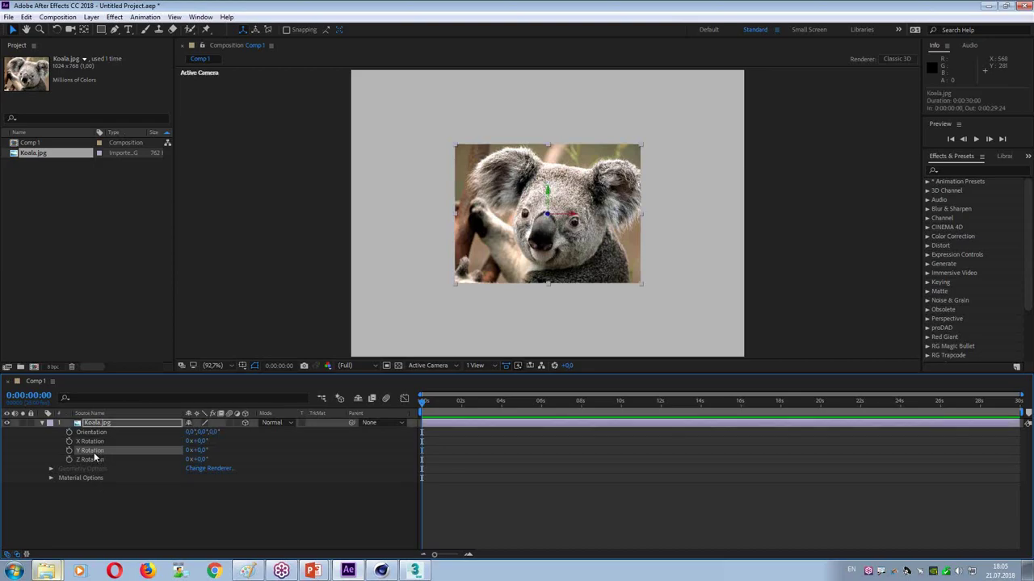
pyautogui.click(94, 462)
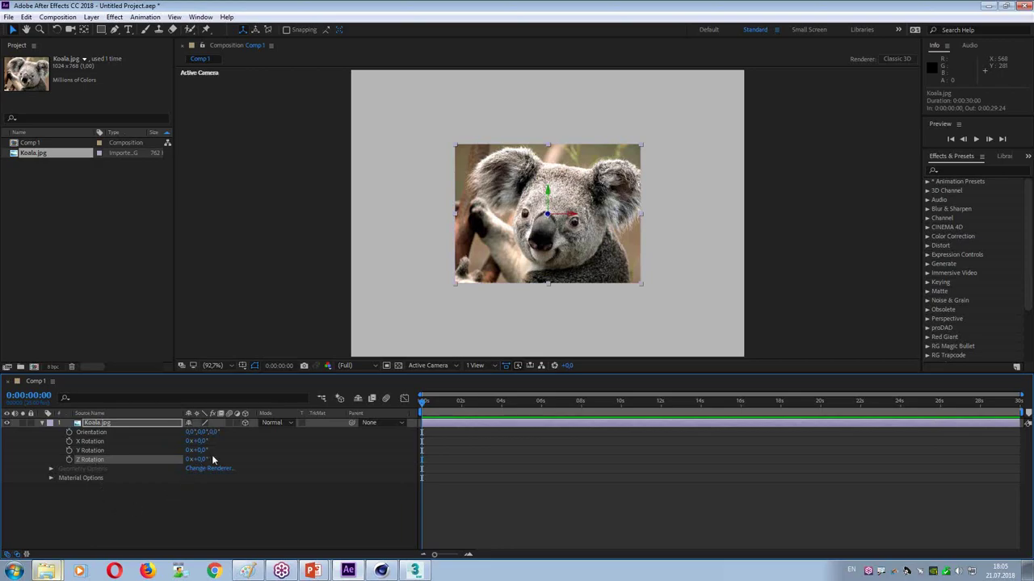
pyautogui.moveTo(197, 450); pyautogui.dragTo(201, 475)
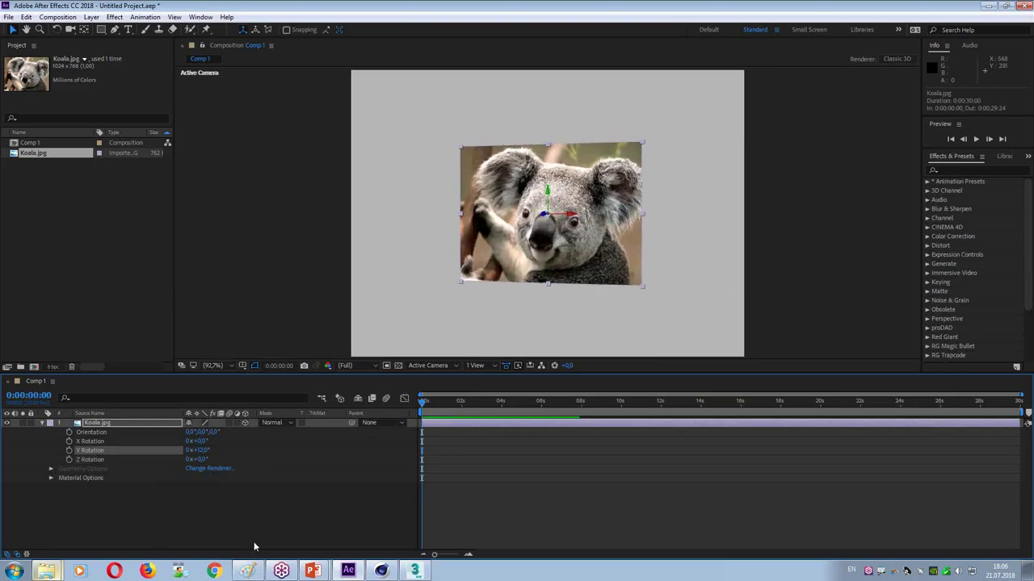
pyautogui.hotkey('ctrl', 'z')
# Step: Animate the Koala.jpg layer's Y Rotation from 0 at the first frame to one full turn at 0:00:29:24
pyautogui.click(70, 450)
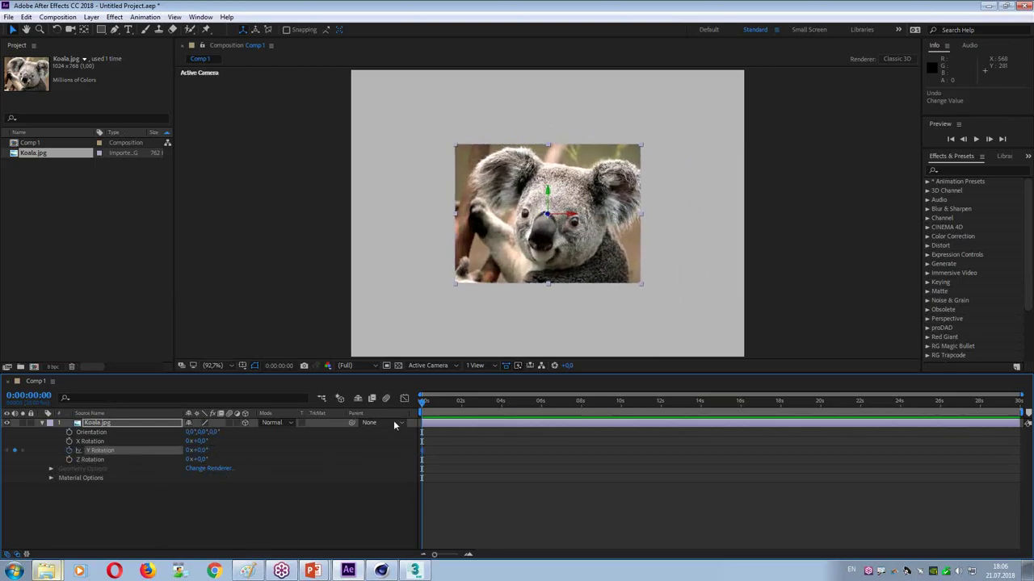
pyautogui.moveTo(427, 407); pyautogui.dragTo(1019, 405)
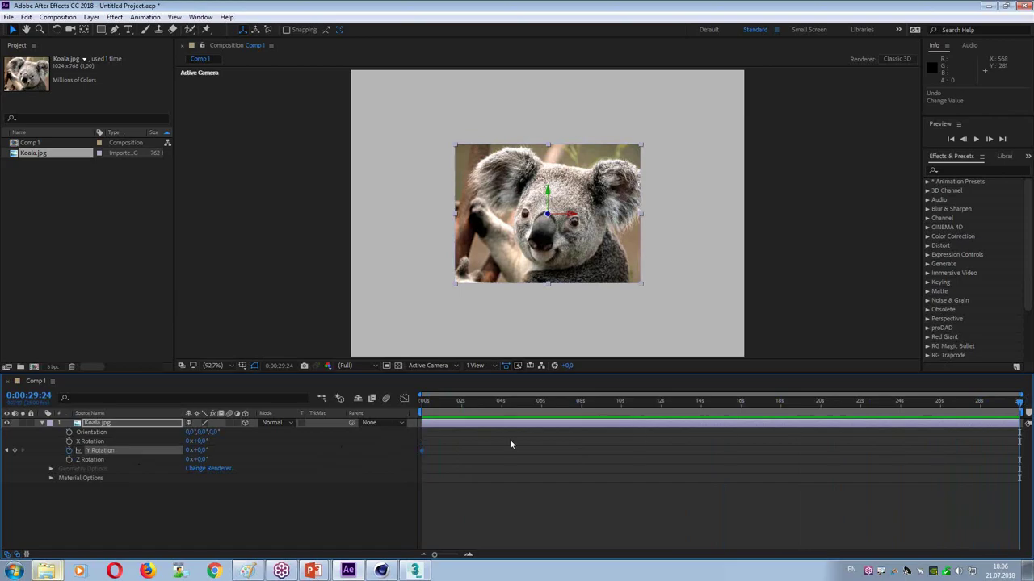
pyautogui.click(193, 450)
pyautogui.write('1')
pyautogui.press('Return')
# Step: Preview the Koala.jpg rotation animation from the start of the composition and return to the first frame
pyautogui.press('Home')
pyautogui.press('space')
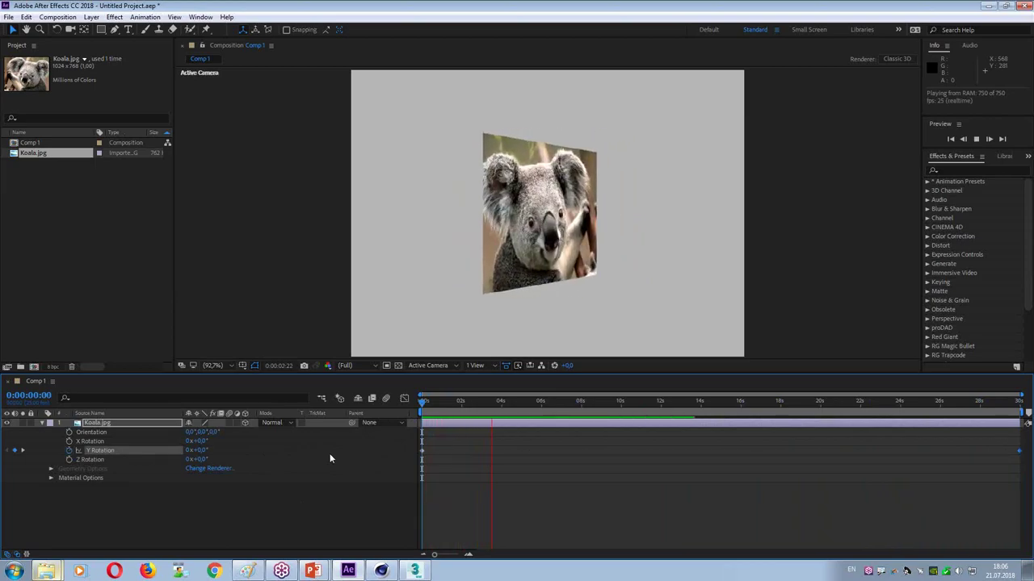
pyautogui.click(508, 402)
pyautogui.moveTo(509, 402); pyautogui.dragTo(371, 428)
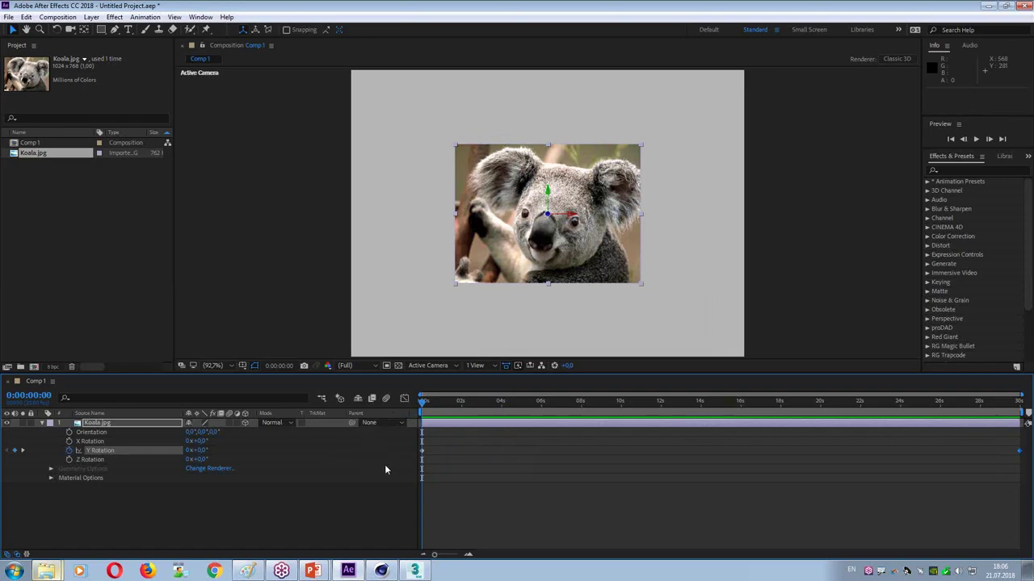
pyautogui.click(265, 505)
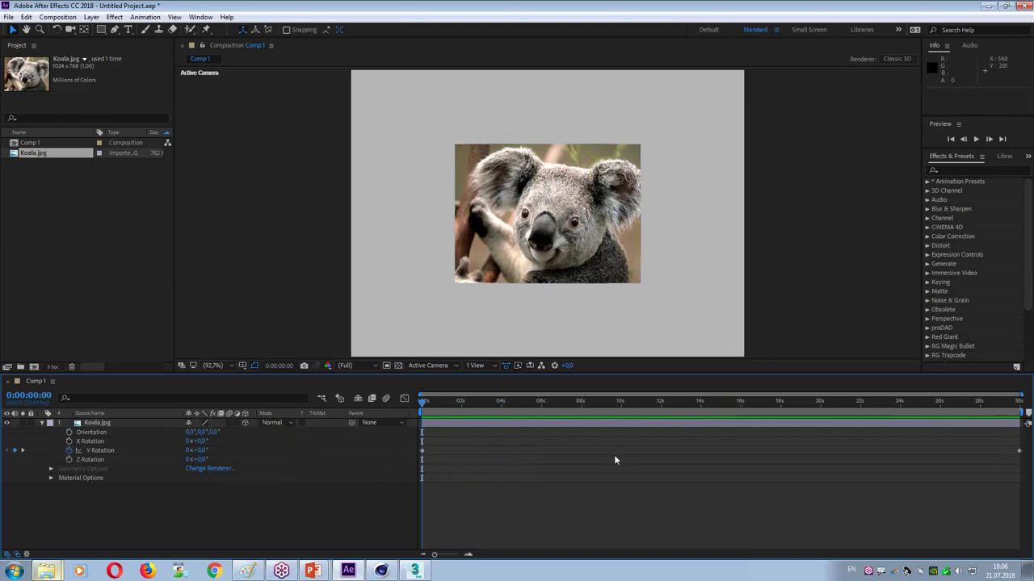
# Step: Add a two-node camera with the offered settings and collapse the Koala.jpg layer's properties
pyautogui.click(91, 16)
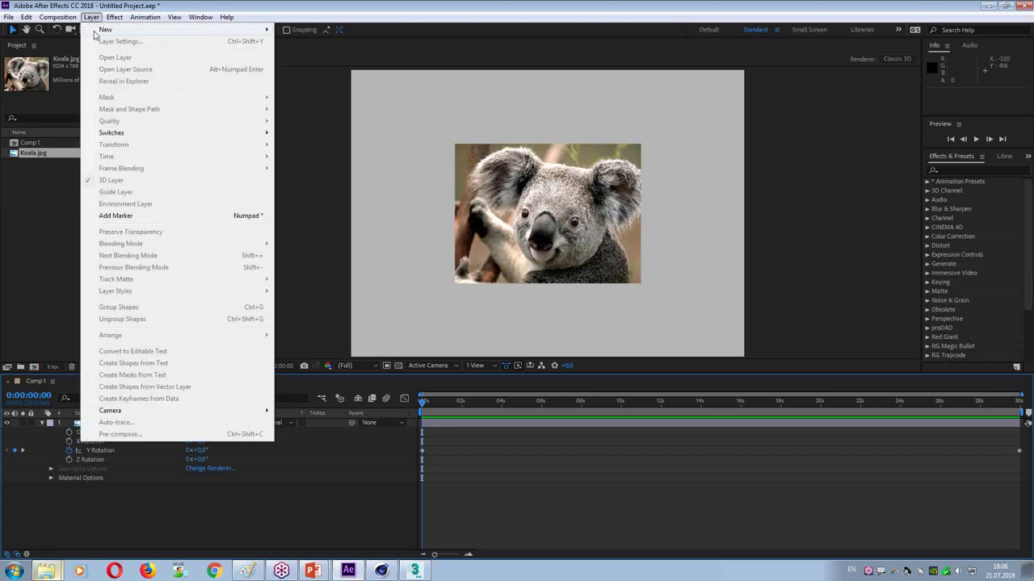
pyautogui.moveTo(129, 32)
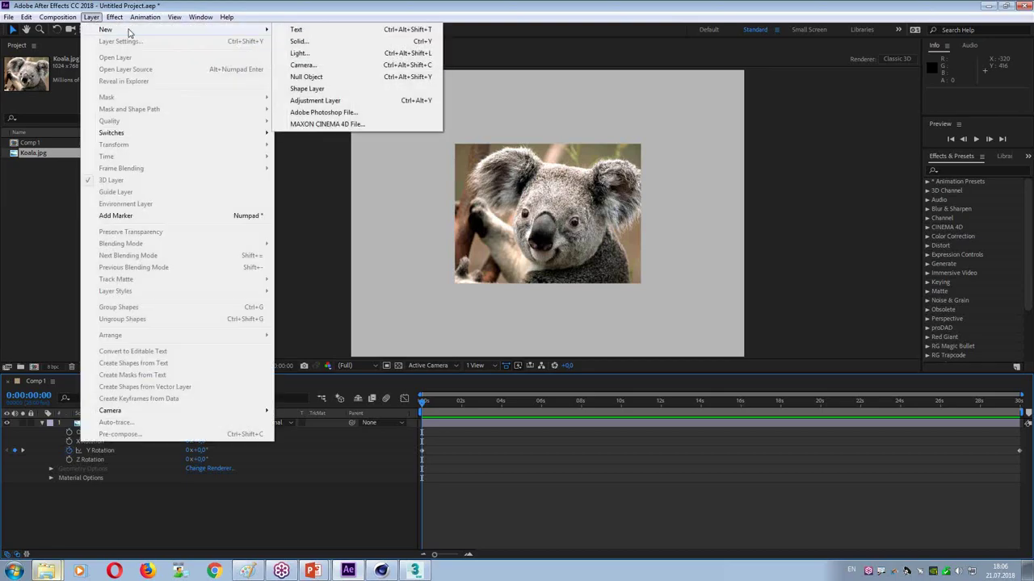
pyautogui.click(336, 68)
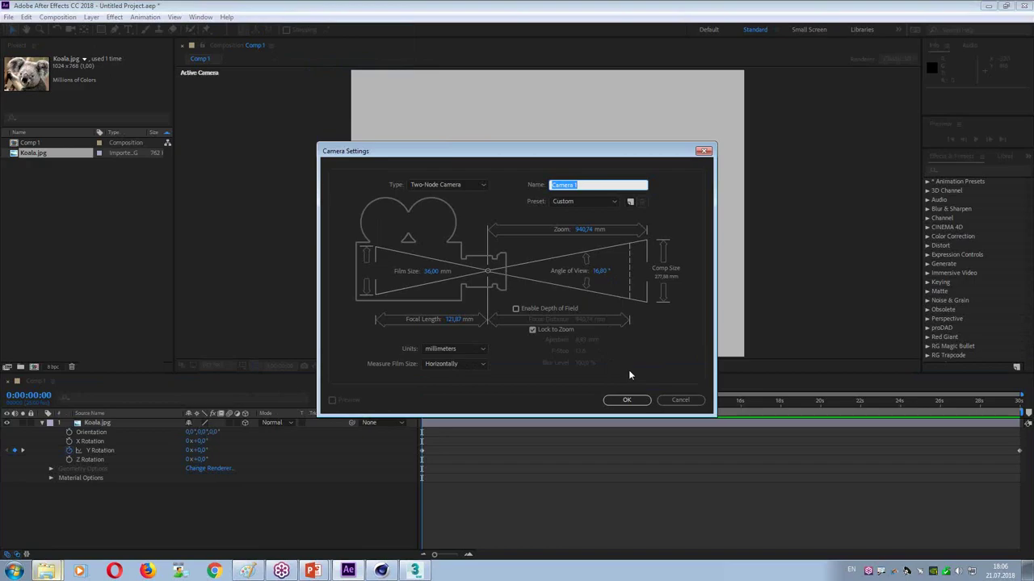
pyautogui.click(626, 399)
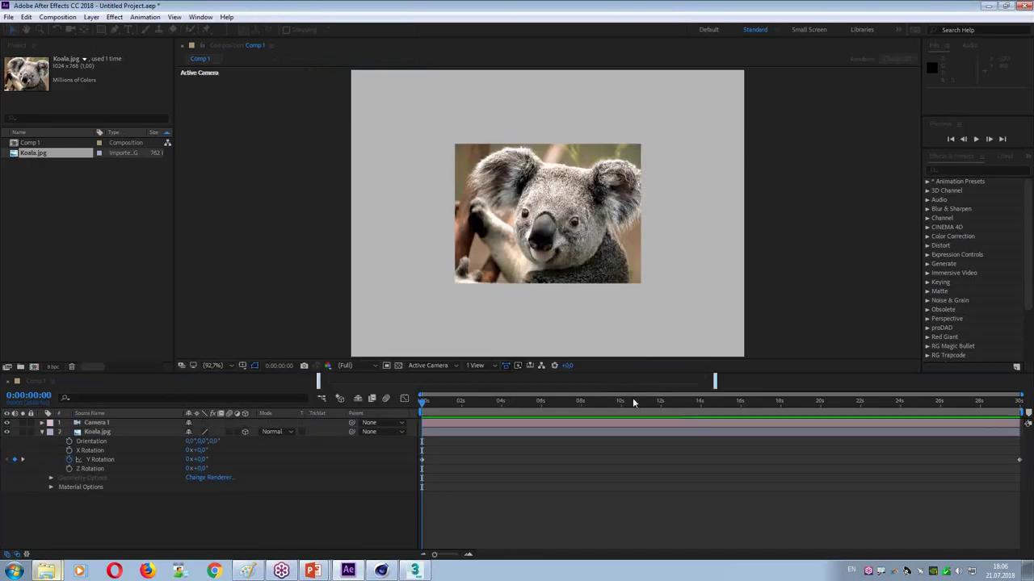
pyautogui.click(42, 432)
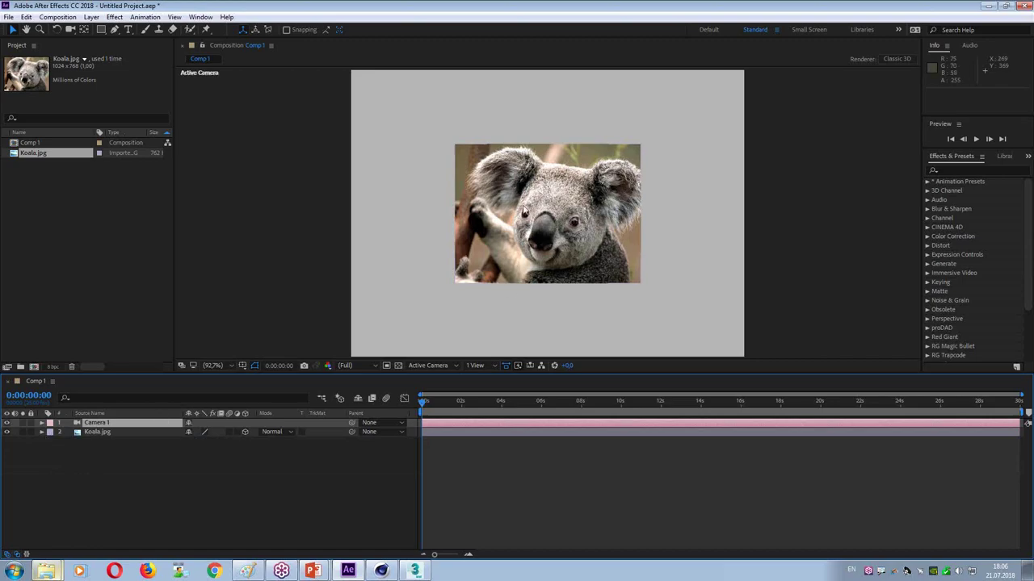
# Step: Orbit Camera 1 around the koala picture to a slightly angled view, at position about -956, -77, -2463
pyautogui.click(71, 30)
pyautogui.moveTo(557, 242); pyautogui.dragTo(558, 275)
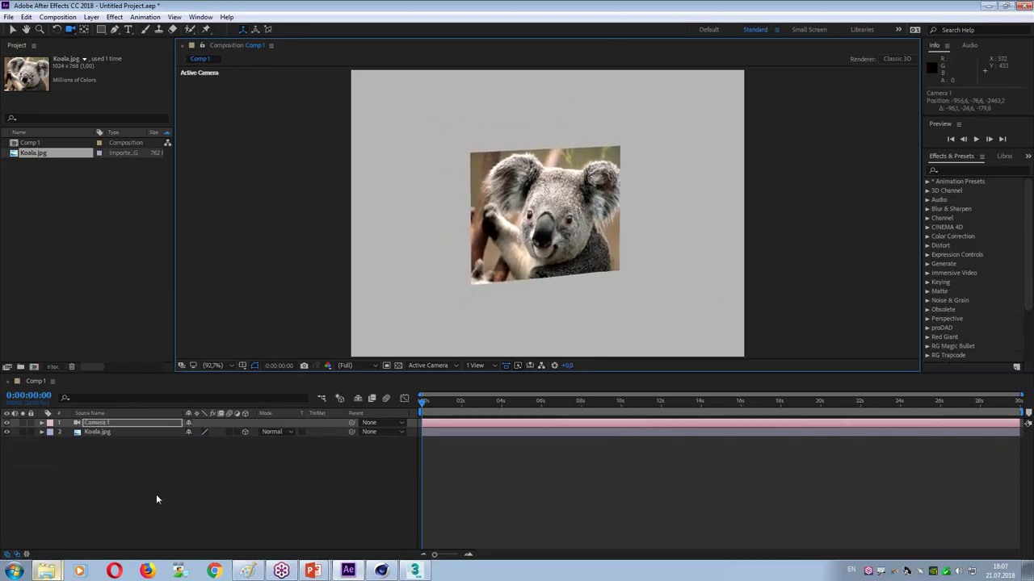
pyautogui.click(100, 505)
# Step: Create a 720 × 576 px solid layer in light red (FF8282)
pyautogui.hotkey('ctrl', 'y')
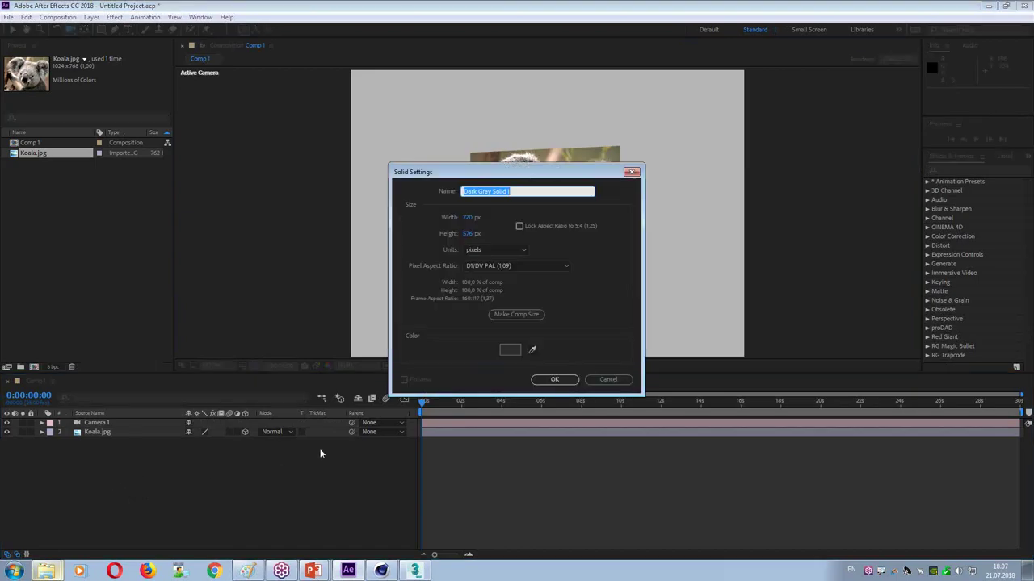
pyautogui.click(509, 353)
pyautogui.click(465, 216)
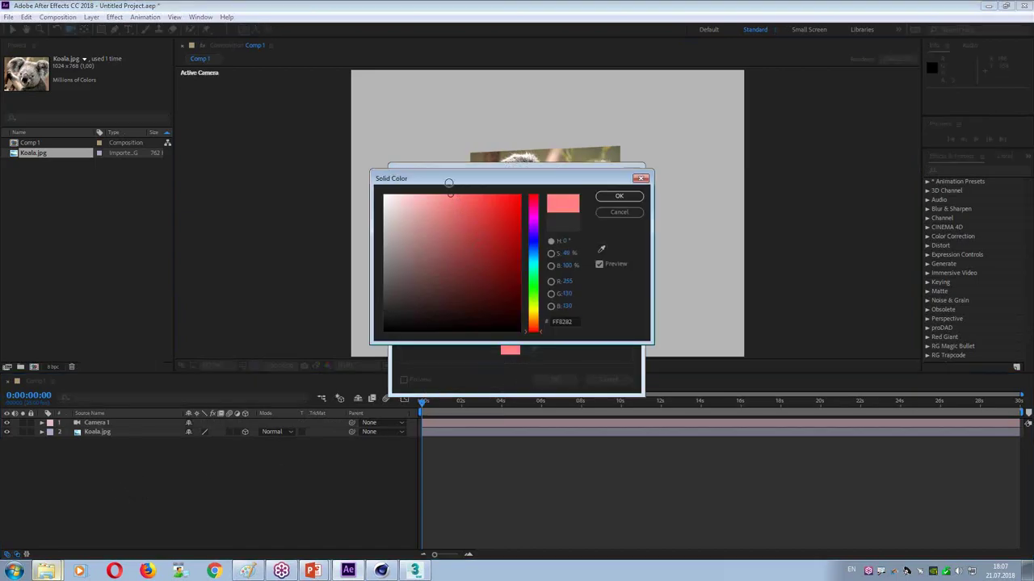
pyautogui.click(619, 196)
pyautogui.click(554, 379)
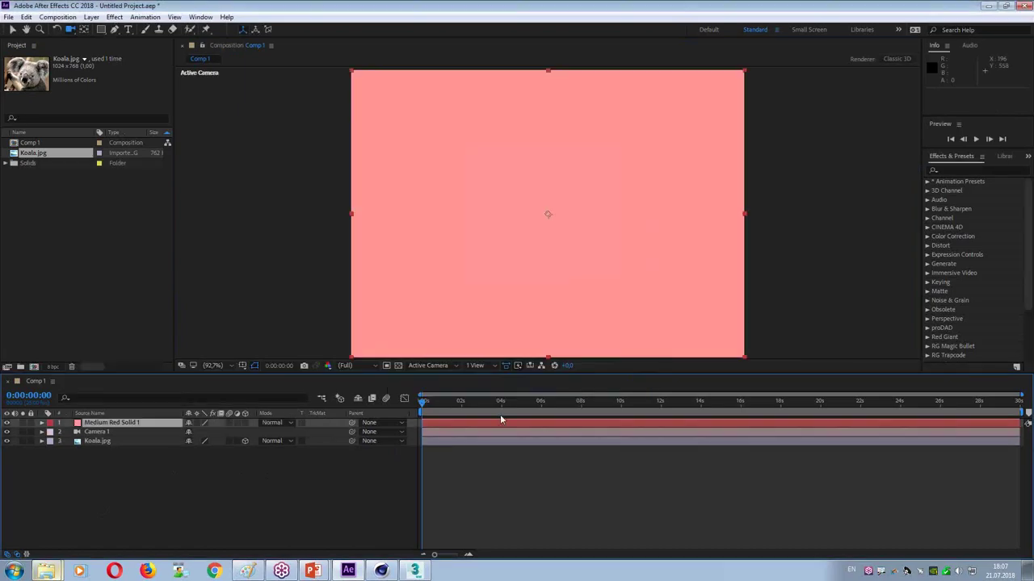
# Step: Make the red solid a 3D layer and set its X Rotation to 90° so it lies flat
pyautogui.click(247, 423)
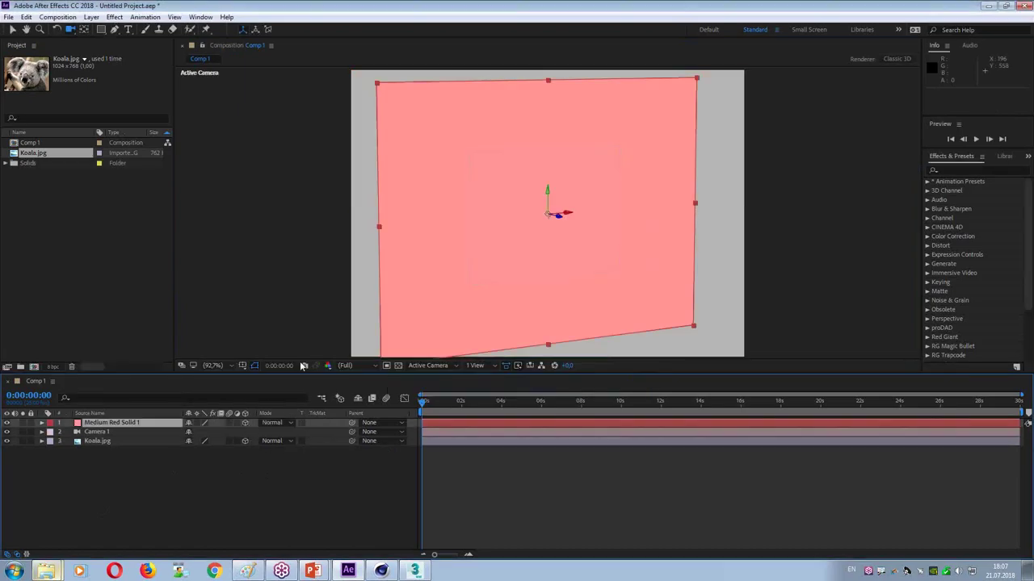
pyautogui.press('r')
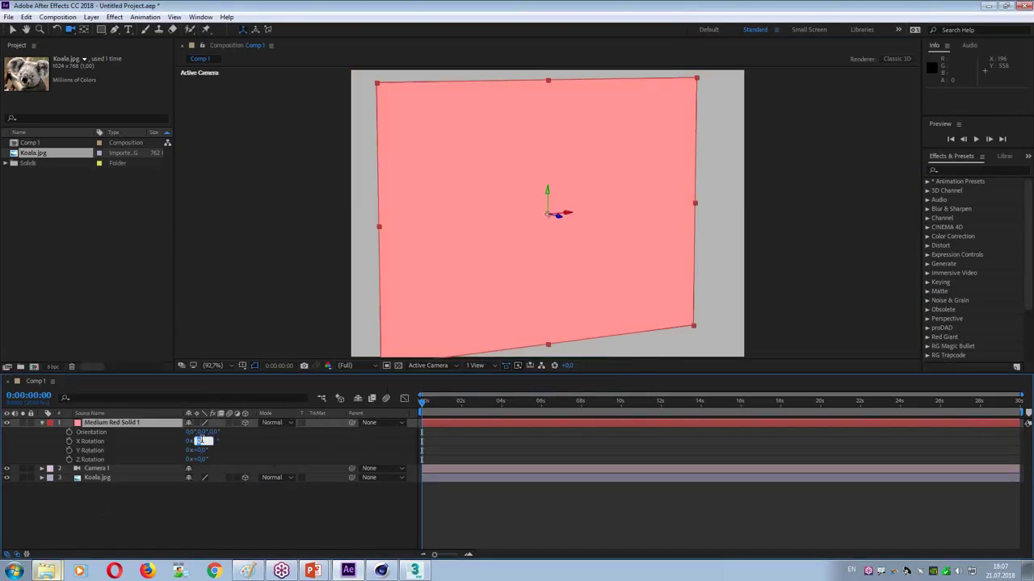
pyautogui.write('90')
pyautogui.press('Return')
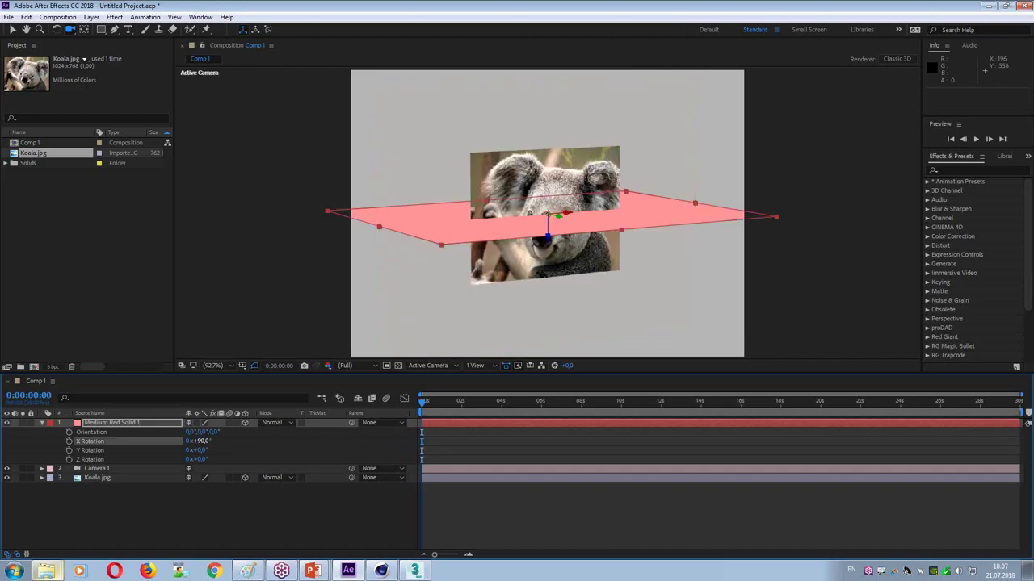
# Step: Lower the red solid below the koala picture as a floor, to position about 360, 459.5, 0
pyautogui.press('v')
pyautogui.moveTo(548, 242); pyautogui.dragTo(546, 344)
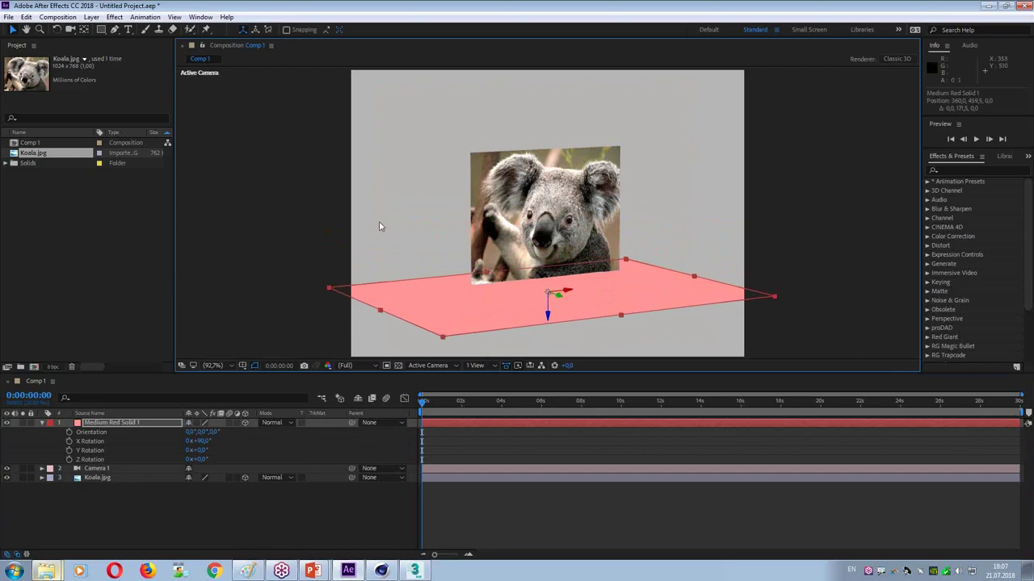
pyautogui.click(263, 172)
# Step: Orbit Camera 1 to a higher side view at about -1823, -679, -2240 and collapse the solid's properties
pyautogui.click(70, 30)
pyautogui.moveTo(702, 211); pyautogui.dragTo(519, 296)
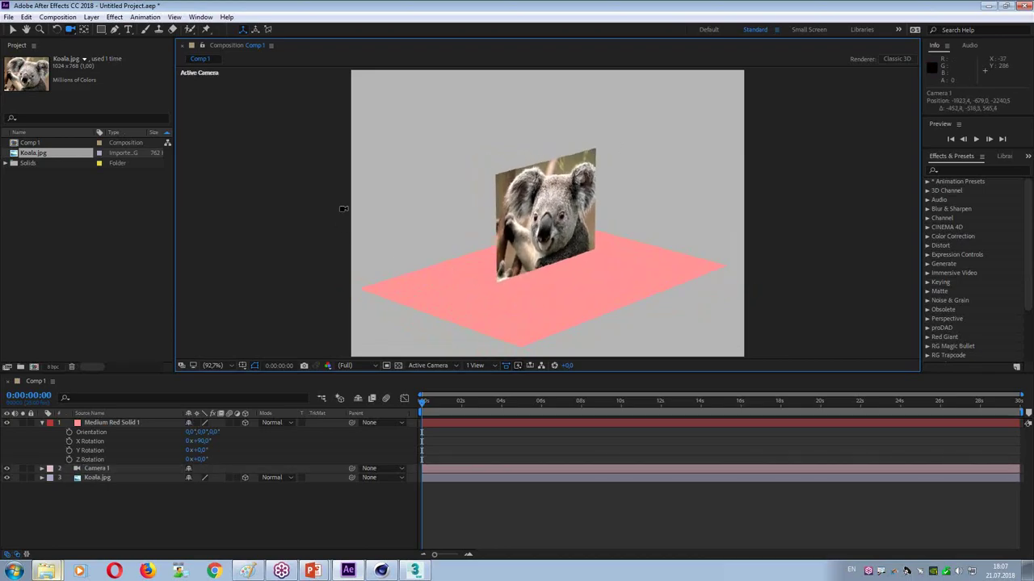
pyautogui.click(43, 423)
# Step: Add a point light with Casts Shadows enabled
pyautogui.click(89, 18)
pyautogui.moveTo(96, 32)
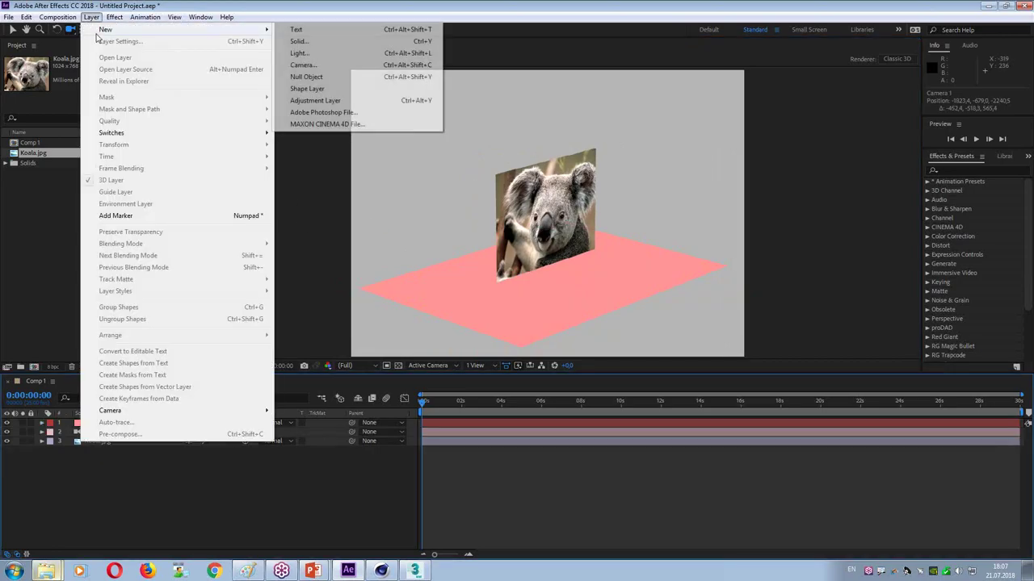
pyautogui.click(317, 54)
pyautogui.click(530, 193)
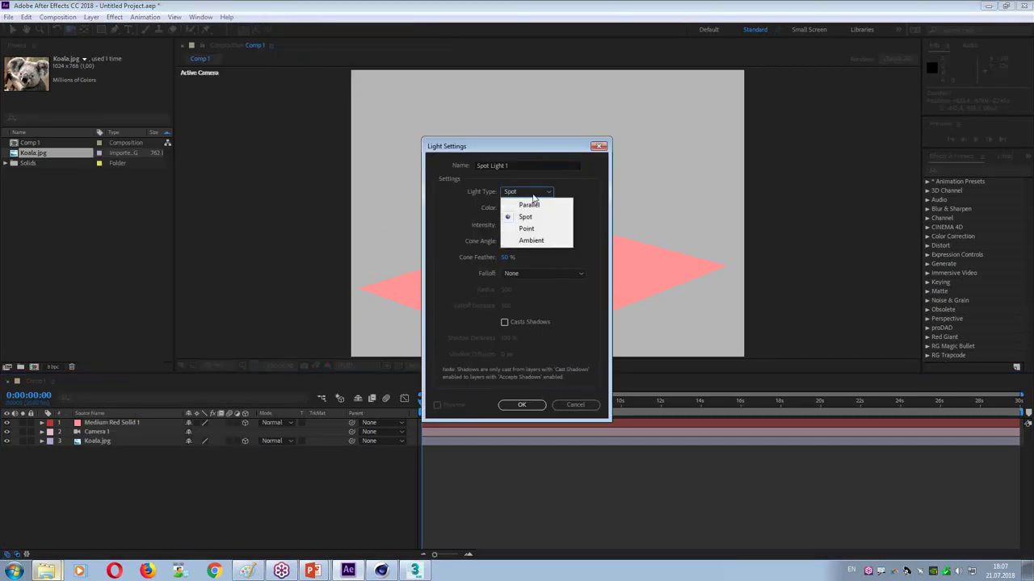
pyautogui.click(526, 228)
pyautogui.click(504, 322)
pyautogui.click(523, 405)
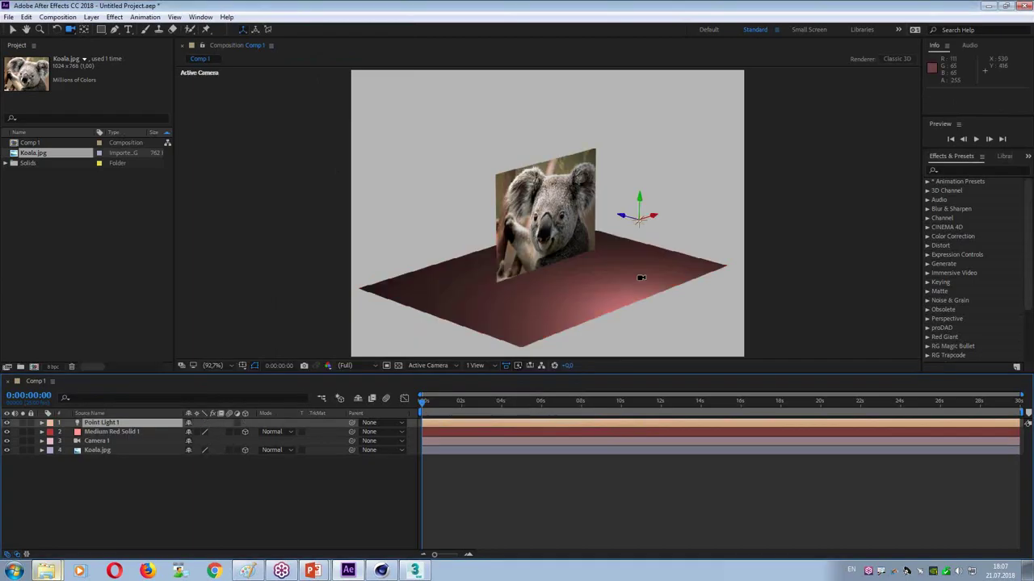
# Step: Move the point light up and in front of the koala picture, to position about 282, 64, -452
pyautogui.press('v')
pyautogui.moveTo(653, 219)
pyautogui.mouseDown()
pyautogui.moveTo(598, 230)
pyautogui.moveTo(607, 152)
pyautogui.moveTo(683, 170)
pyautogui.mouseUp()
pyautogui.click(600, 162)
pyautogui.click(607, 154)
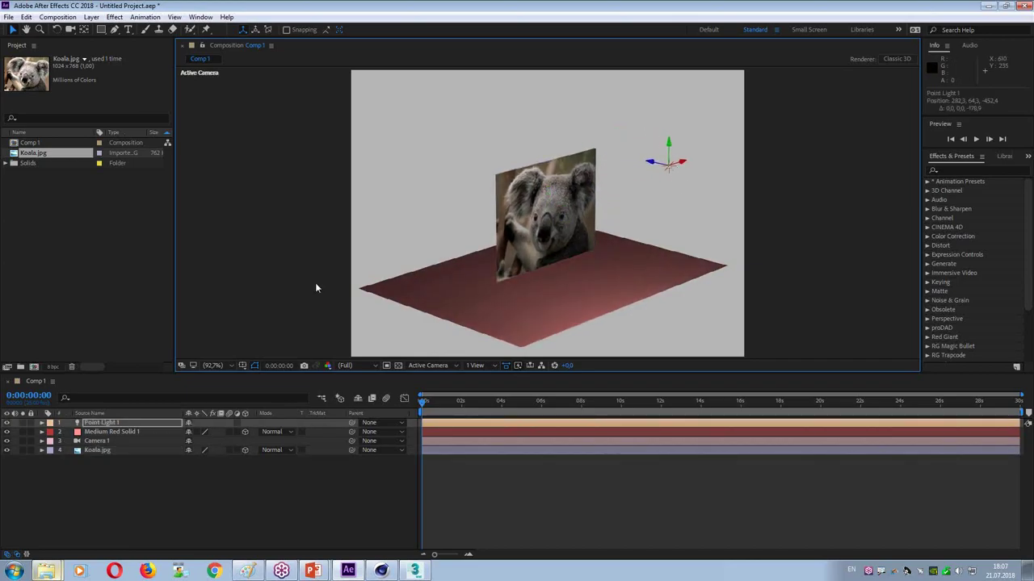
# Step: Raise the point light's intensity to about 151% and collapse its properties
pyautogui.click(42, 422)
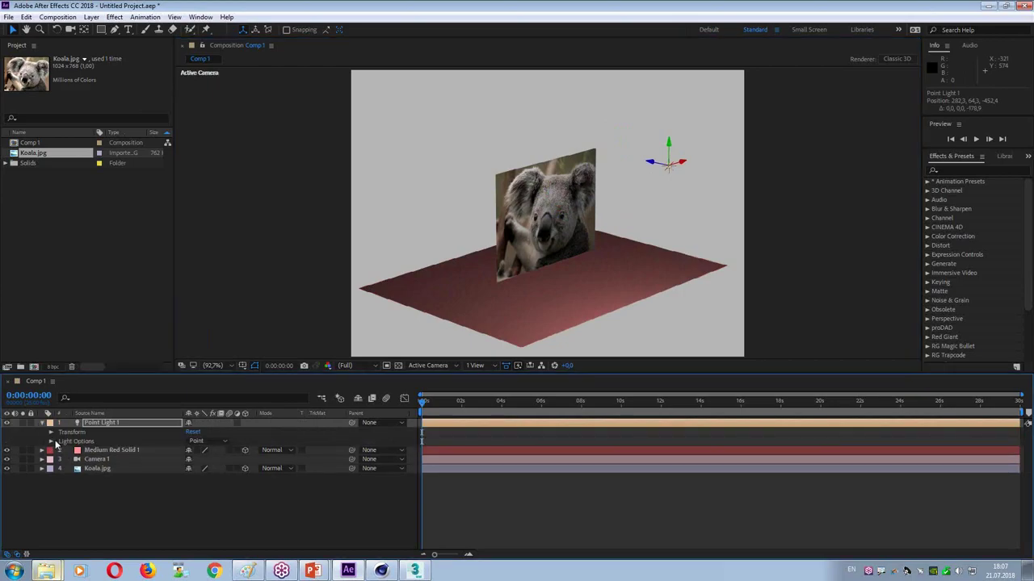
pyautogui.click(52, 442)
pyautogui.moveTo(191, 451); pyautogui.dragTo(221, 452)
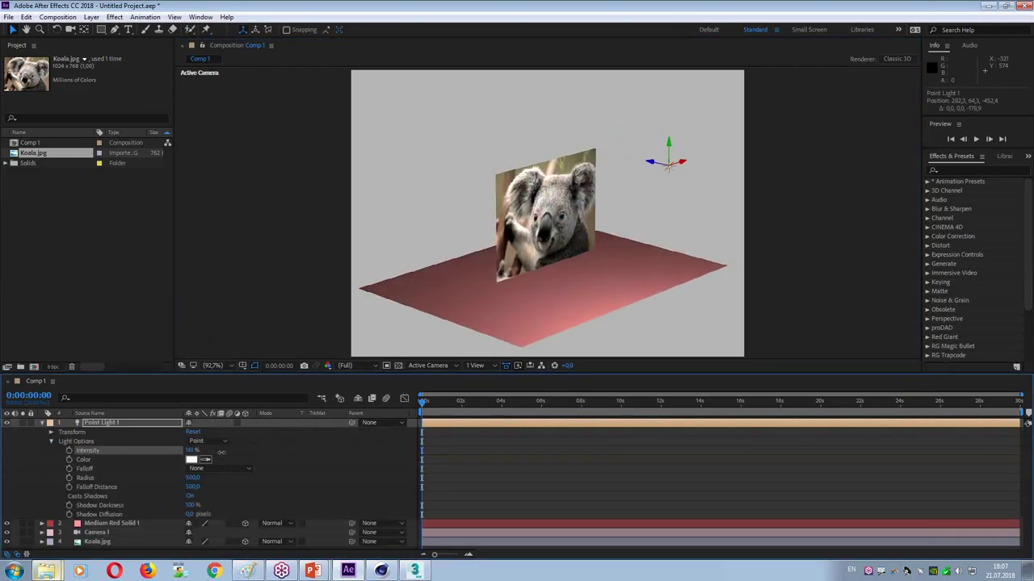
pyautogui.click(42, 422)
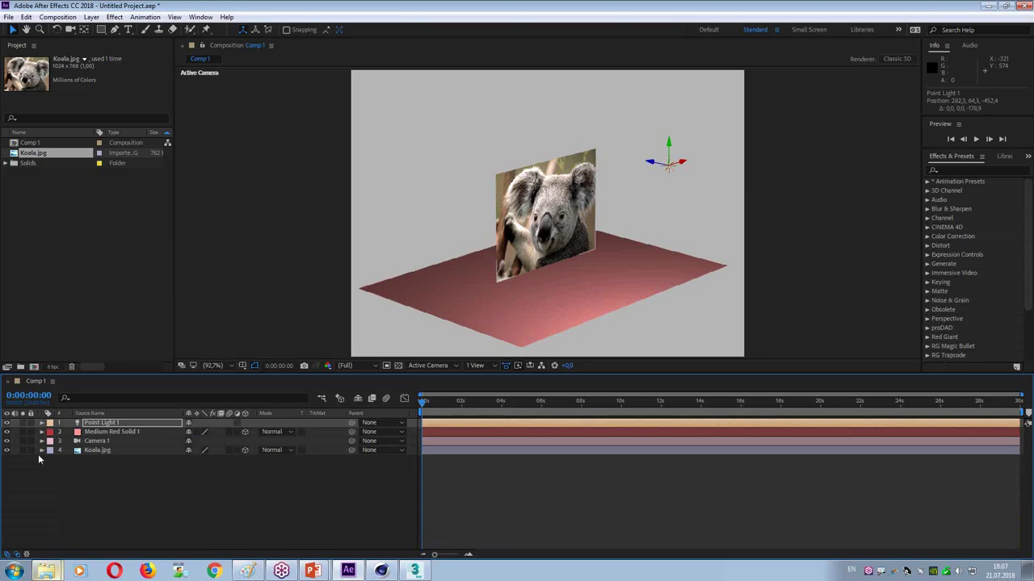
# Step: Turn on Casts Shadows in the Koala.jpg layer's material options and collapse the layer
pyautogui.click(42, 450)
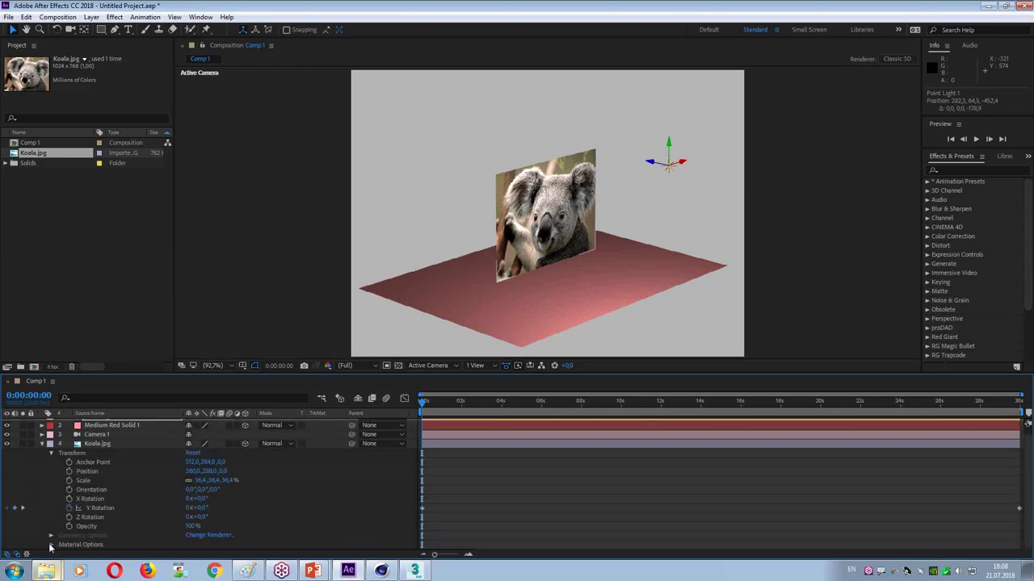
pyautogui.scroll(-5, 174, 528)
pyautogui.click(190, 472)
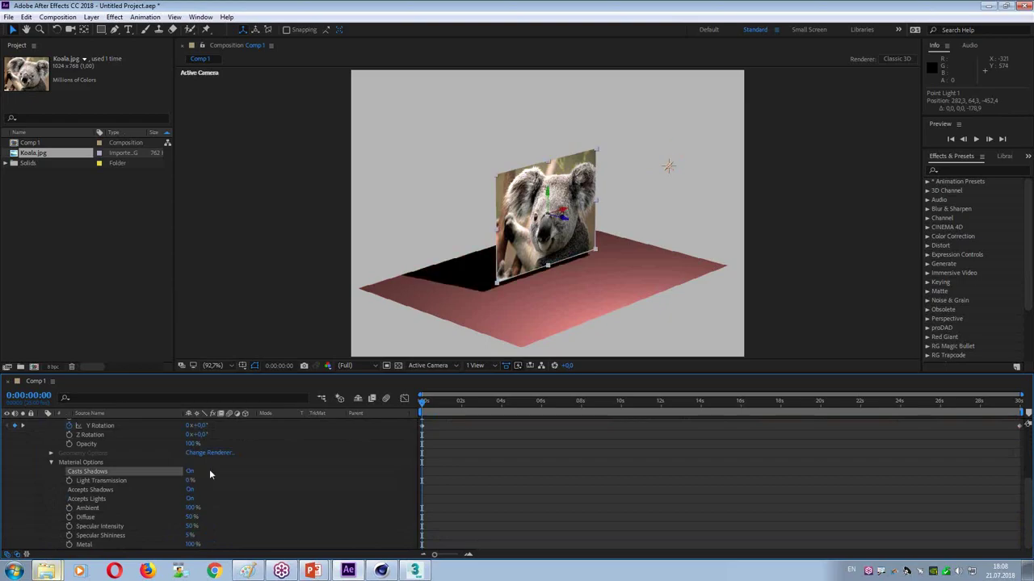
pyautogui.click(51, 462)
pyautogui.click(42, 444)
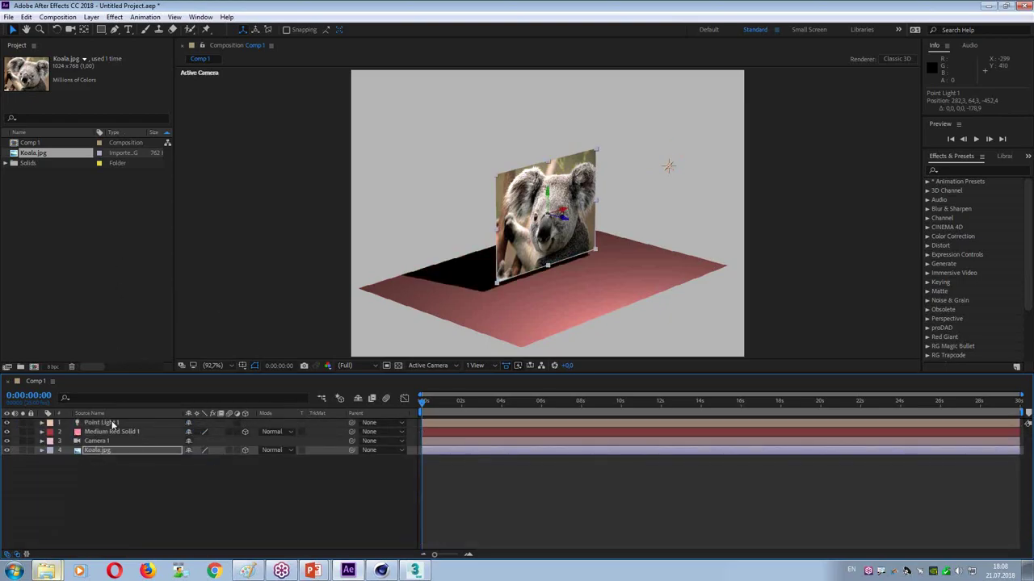
# Step: Soften the point light's shadow with Shadow Darkness about 46% and Shadow Diffusion about 124 pixels
pyautogui.scroll(1, 101, 428)
pyautogui.click(102, 423)
pyautogui.click(42, 422)
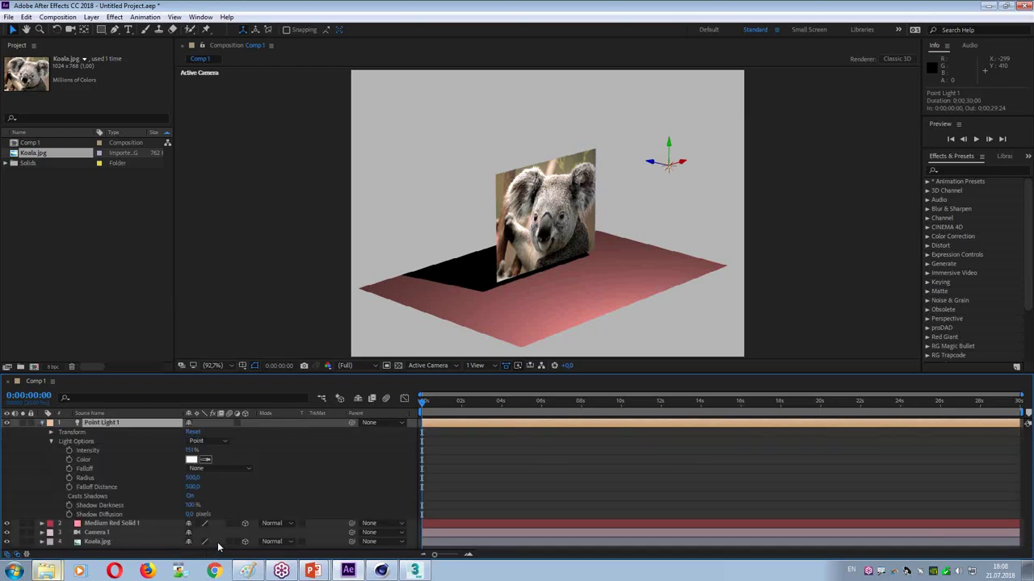
pyautogui.moveTo(193, 506); pyautogui.dragTo(261, 512)
# Step: Stretch the red floor solid along one side to a scale of about 100, 201, 100%
pyautogui.click(510, 333)
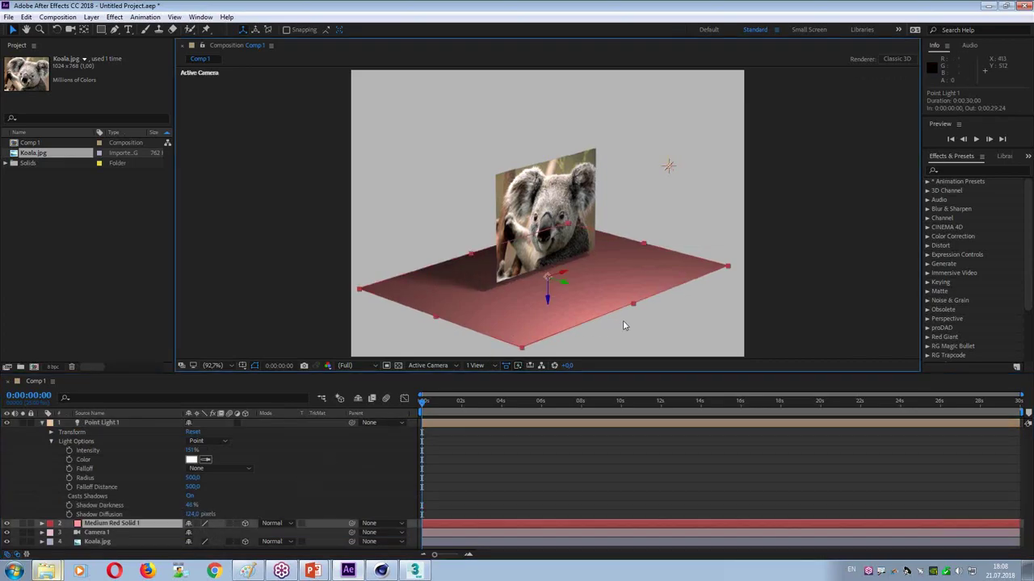
pyautogui.moveTo(635, 306); pyautogui.dragTo(704, 342)
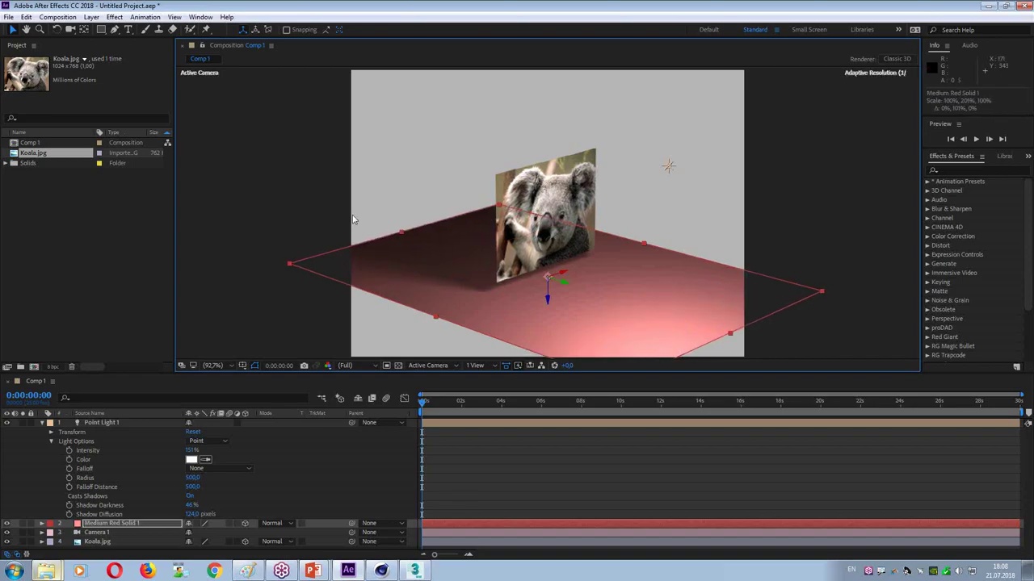
# Step: Orbit Camera 1 to a low side view at about -1808, -113, -2424 and return to the Selection tool
pyautogui.click(71, 29)
pyautogui.moveTo(471, 236); pyautogui.dragTo(429, 214)
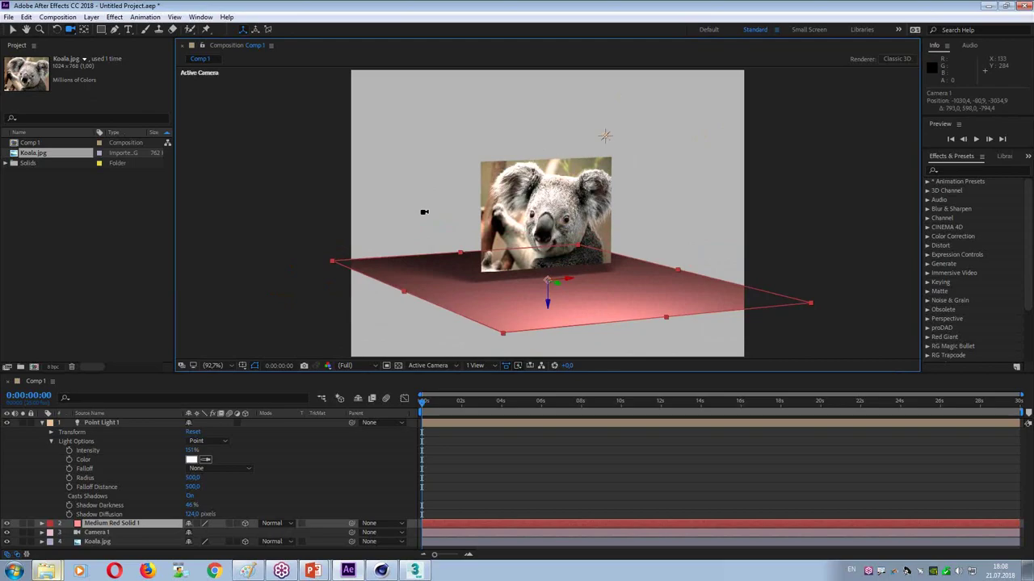
pyautogui.moveTo(441, 241); pyautogui.dragTo(483, 243)
pyautogui.press('v')
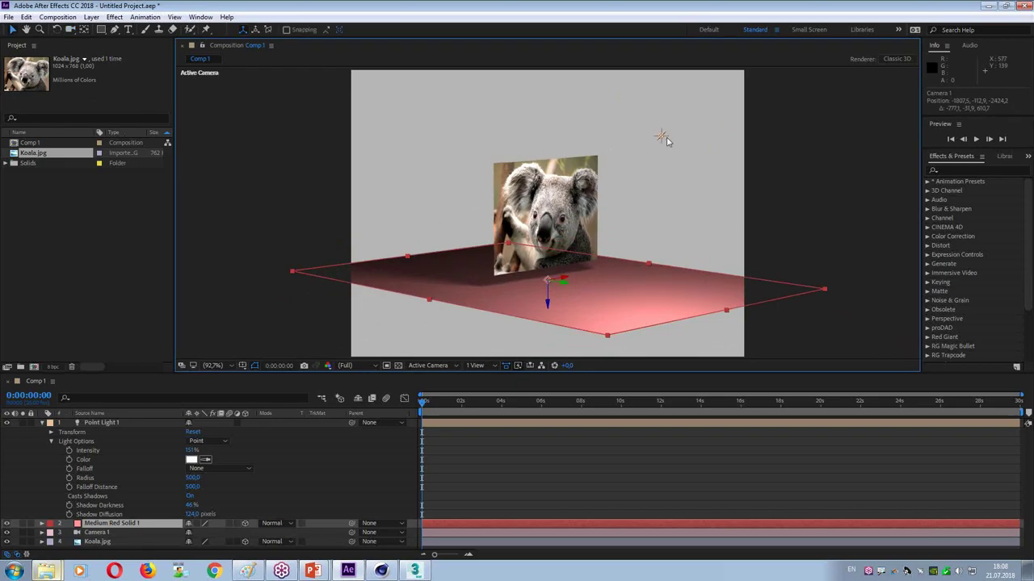
# Step: Move the point light farther forward and up, to position about 282, 22, -579
pyautogui.click(664, 138)
pyautogui.moveTo(672, 140); pyautogui.dragTo(716, 151)
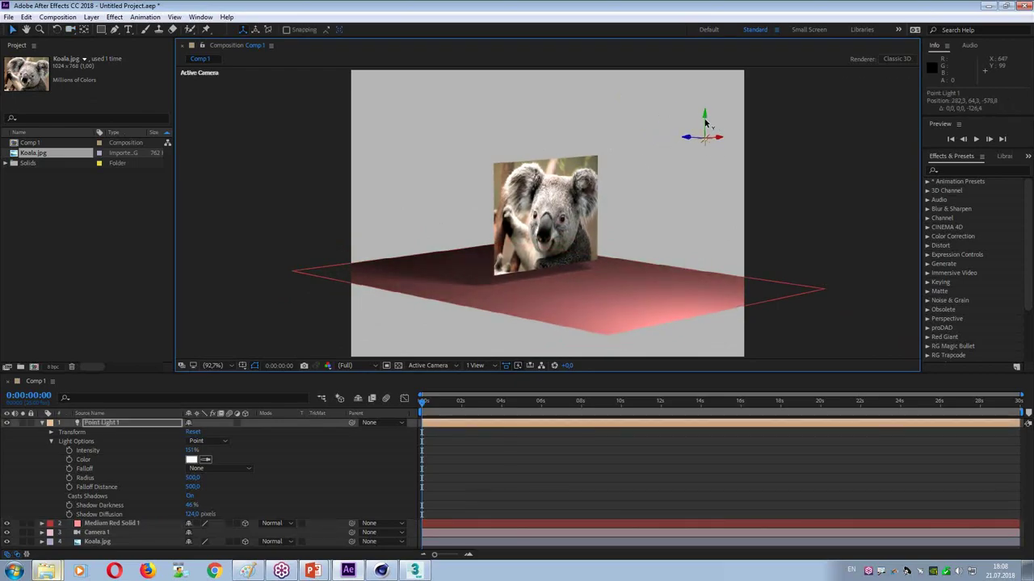
pyautogui.moveTo(707, 101); pyautogui.dragTo(707, 97)
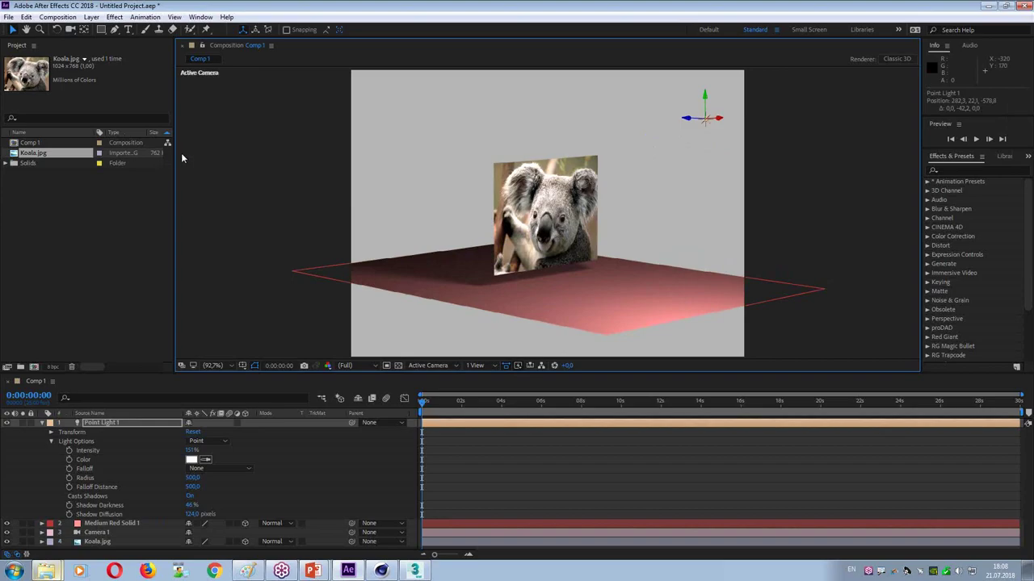
# Step: Add a text layer with the letter A in front of the koala picture and scale it to about 556%
pyautogui.click(127, 29)
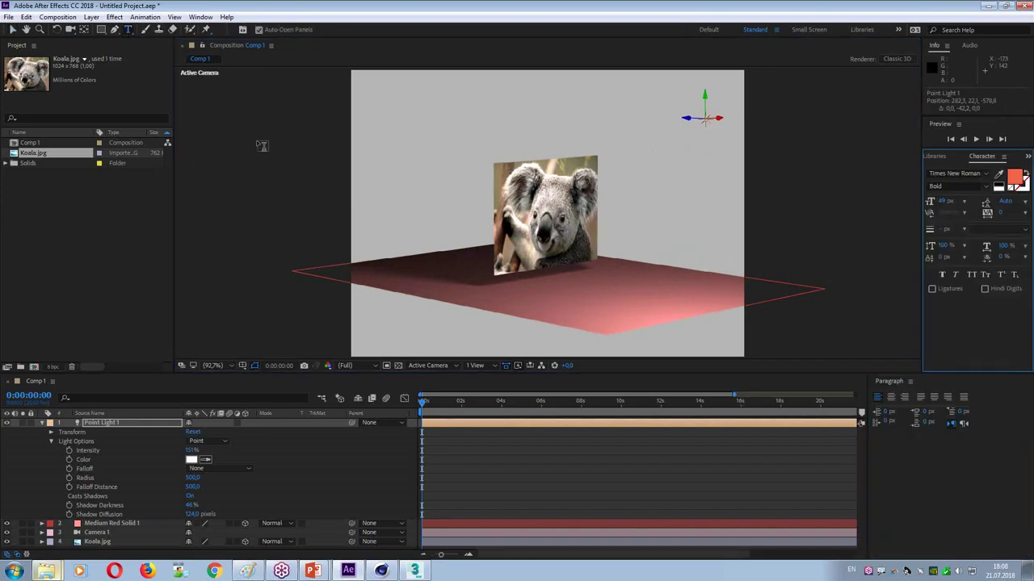
pyautogui.click(575, 274)
pyautogui.write('A')
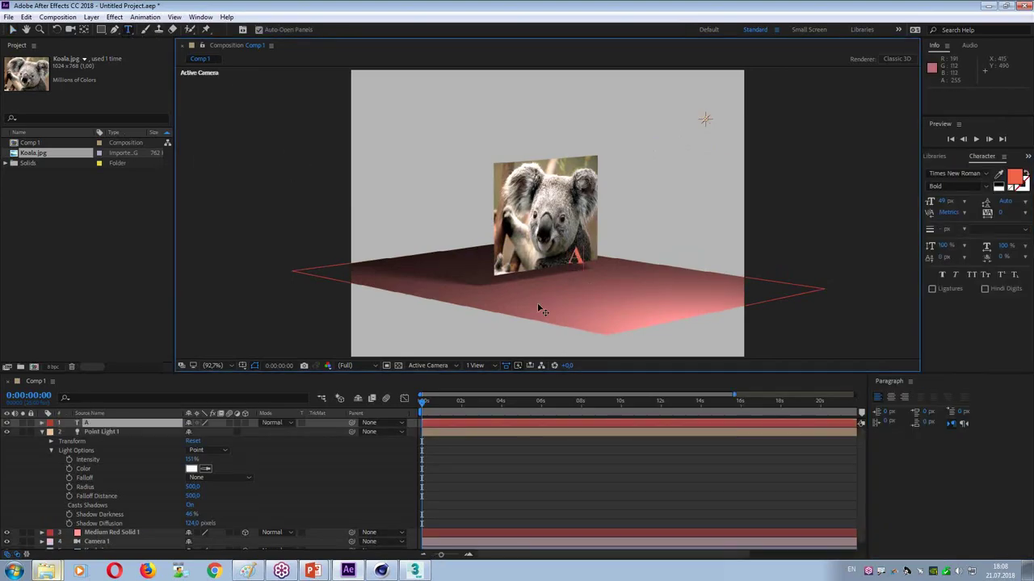
pyautogui.click(12, 29)
pyautogui.moveTo(584, 248); pyautogui.dragTo(668, 172)
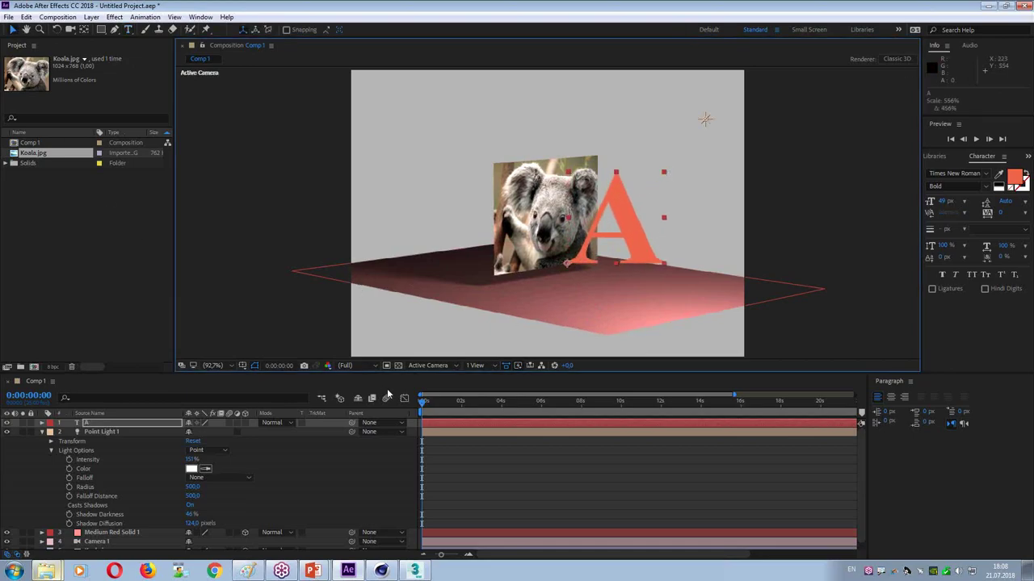
# Step: Make the letter A a 3D layer and place it on the floor at about 395, 446, -112
pyautogui.click(244, 421)
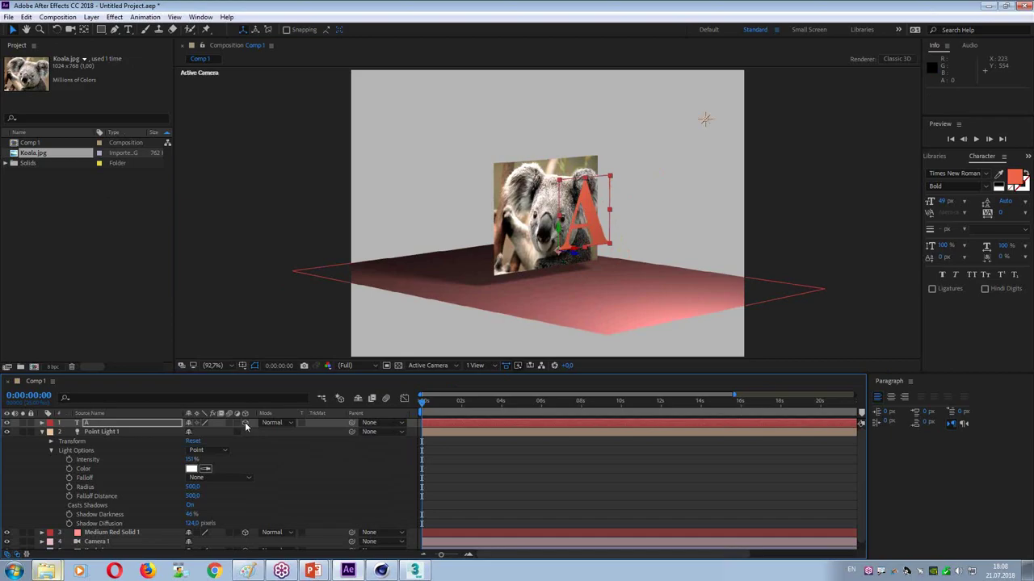
pyautogui.moveTo(569, 255); pyautogui.dragTo(529, 349)
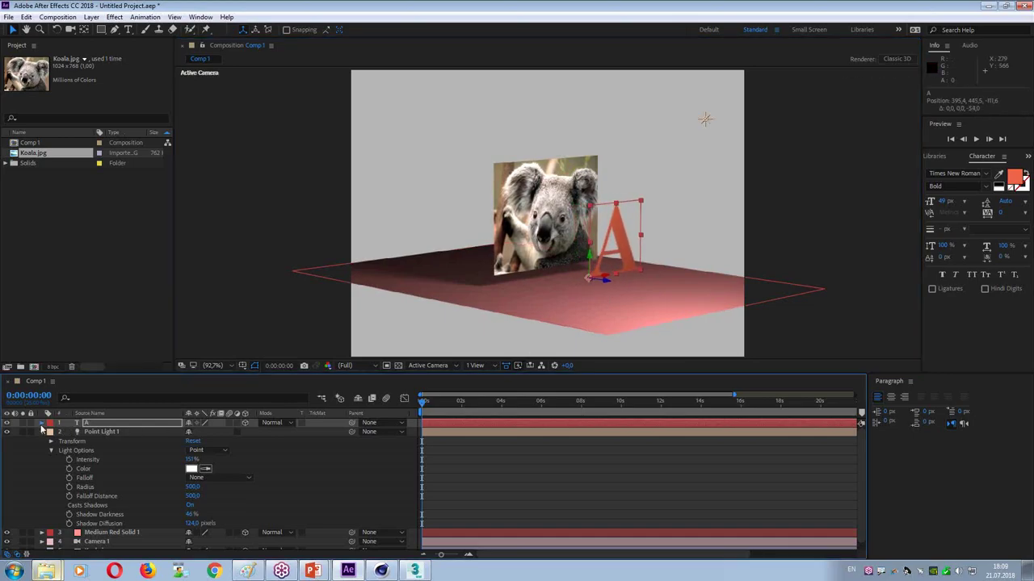
# Step: Turn on Casts Shadows in the letter A's material options and collapse the layer
pyautogui.click(42, 423)
pyautogui.click(50, 461)
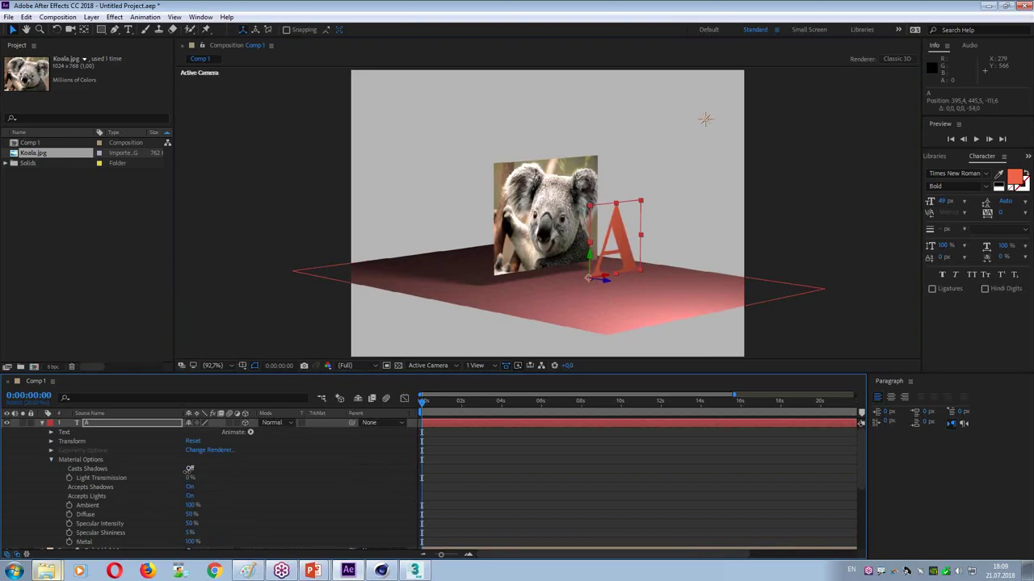
pyautogui.click(87, 469)
pyautogui.click(42, 423)
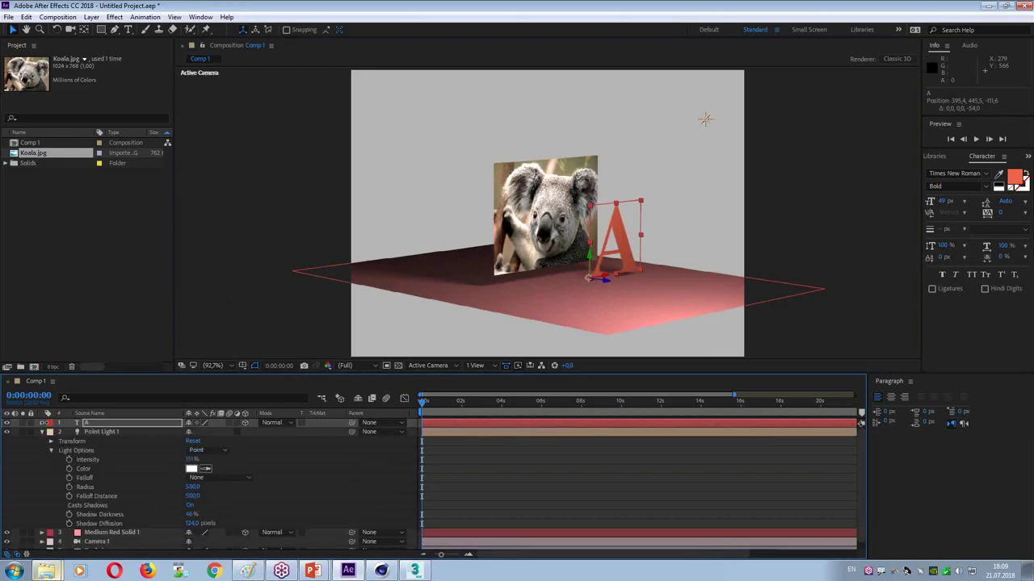
# Step: Move the point light farther forward along its Z axis, to position about 282, 22, -709
pyautogui.click(703, 121)
pyautogui.moveTo(701, 122); pyautogui.dragTo(752, 119)
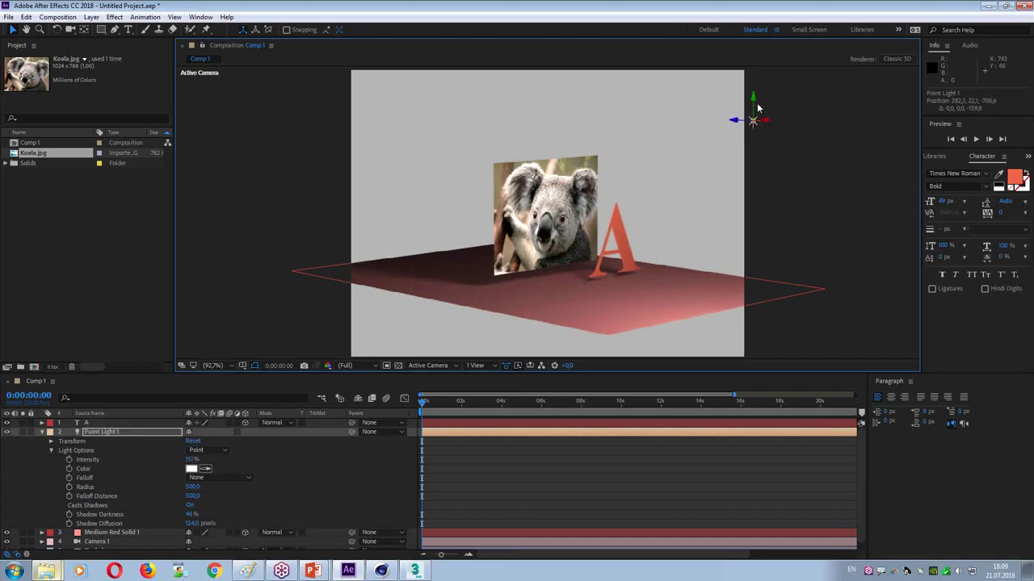
pyautogui.click(751, 99)
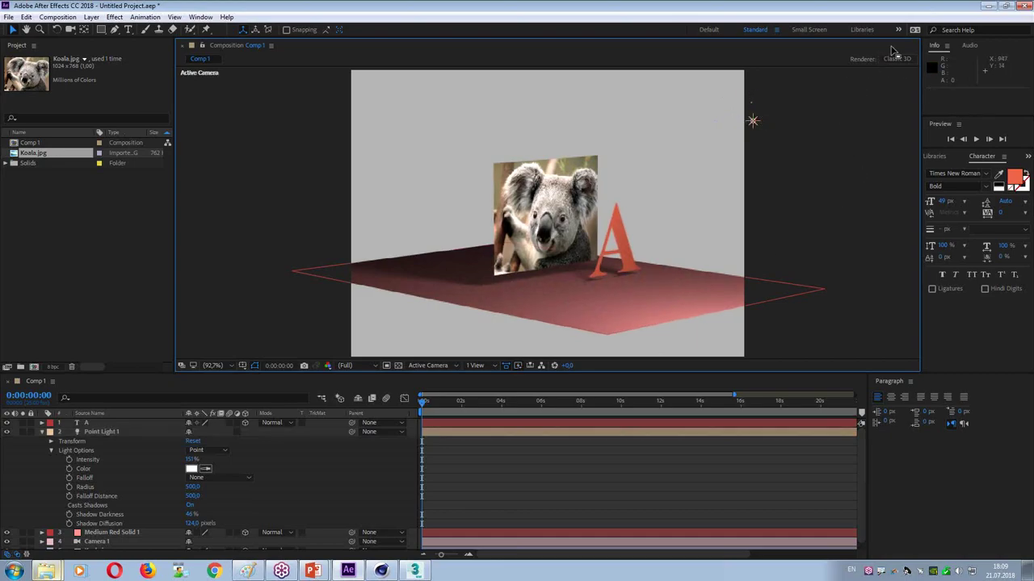
# Step: Switch the composition's 3D renderer to CINEMA 4D
pyautogui.click(893, 61)
pyautogui.click(428, 228)
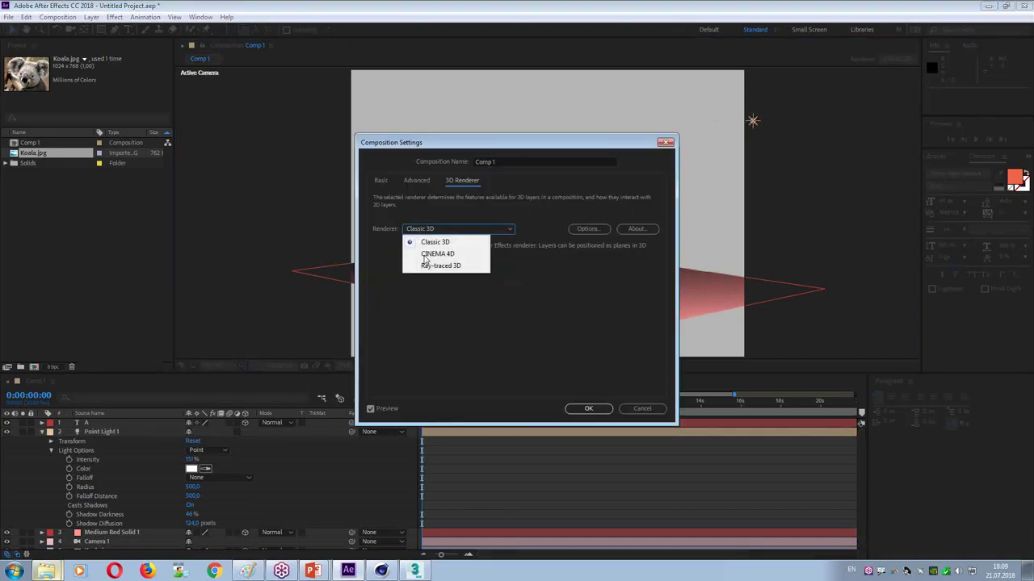
pyautogui.click(437, 253)
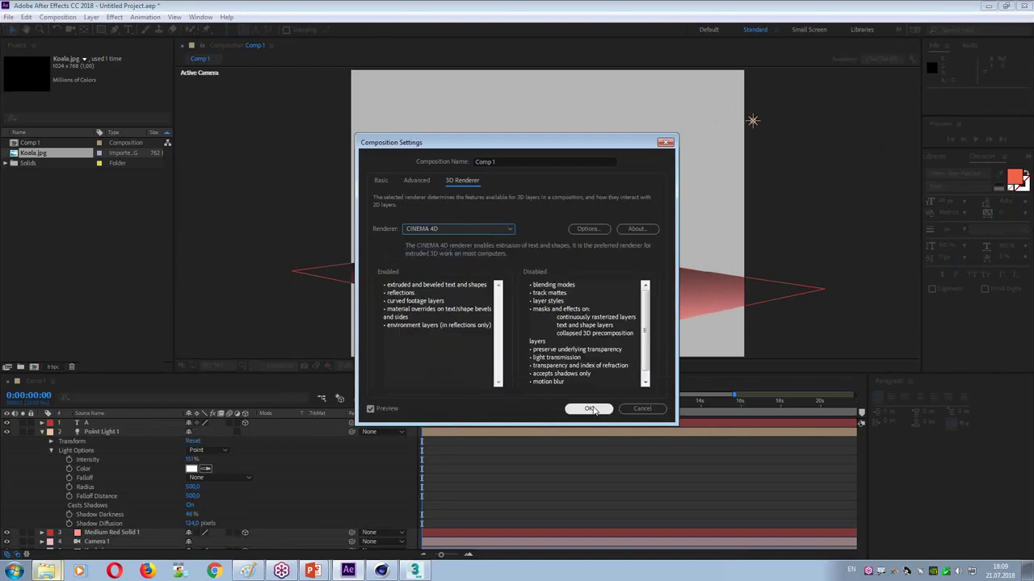
pyautogui.click(588, 408)
# Step: Extrude the letter A by setting its Extrusion Depth to 9 in the geometry options
pyautogui.click(626, 244)
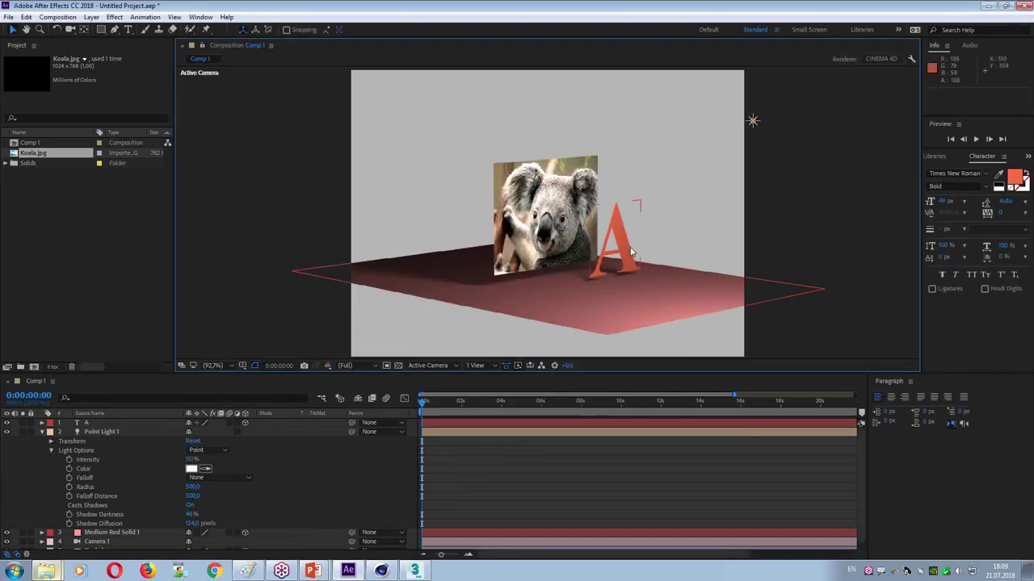
pyautogui.click(42, 423)
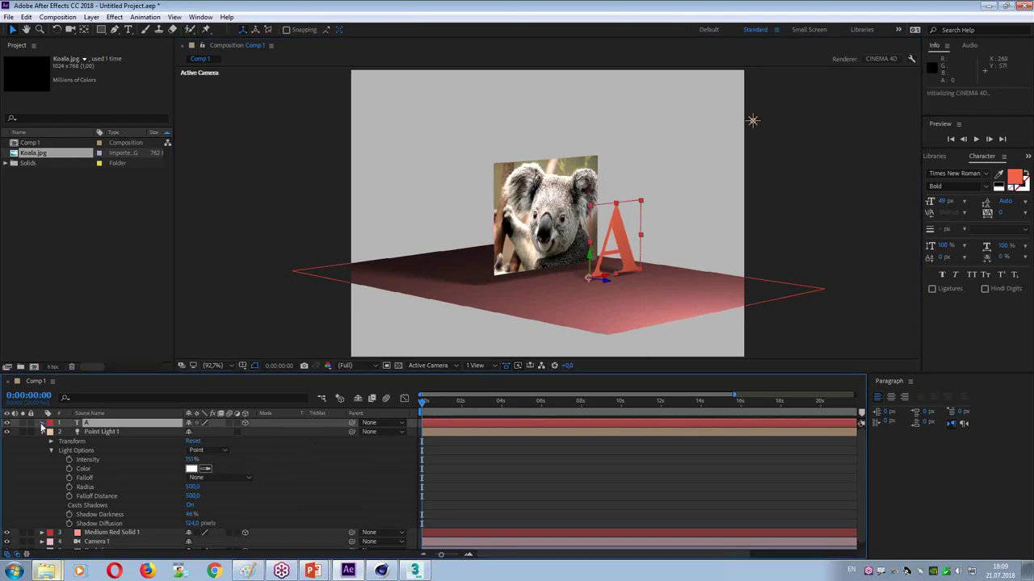
pyautogui.click(51, 460)
pyautogui.click(51, 451)
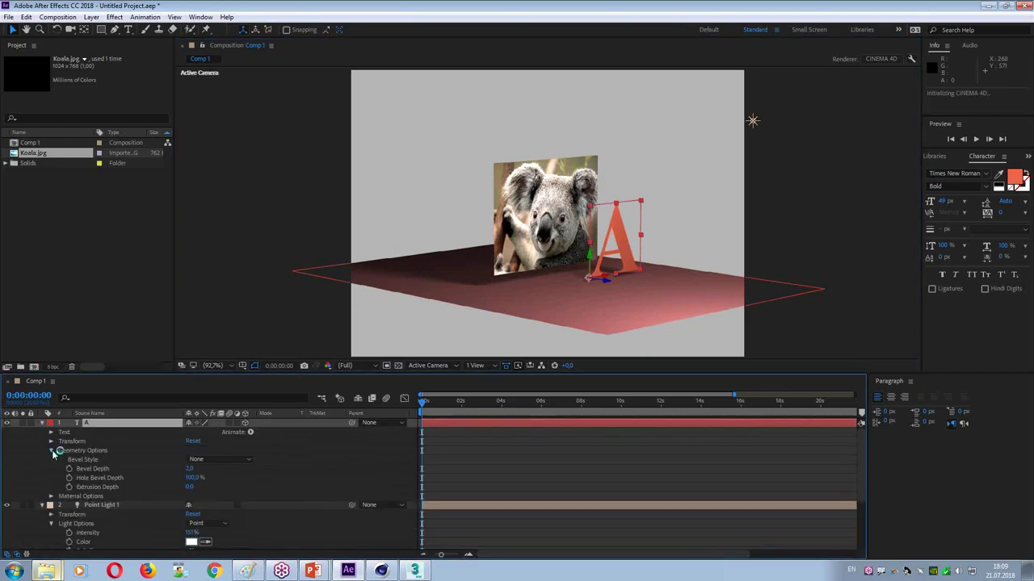
pyautogui.moveTo(190, 487)
pyautogui.mouseDown()
pyautogui.moveTo(212, 486)
pyautogui.moveTo(181, 476)
pyautogui.mouseUp()
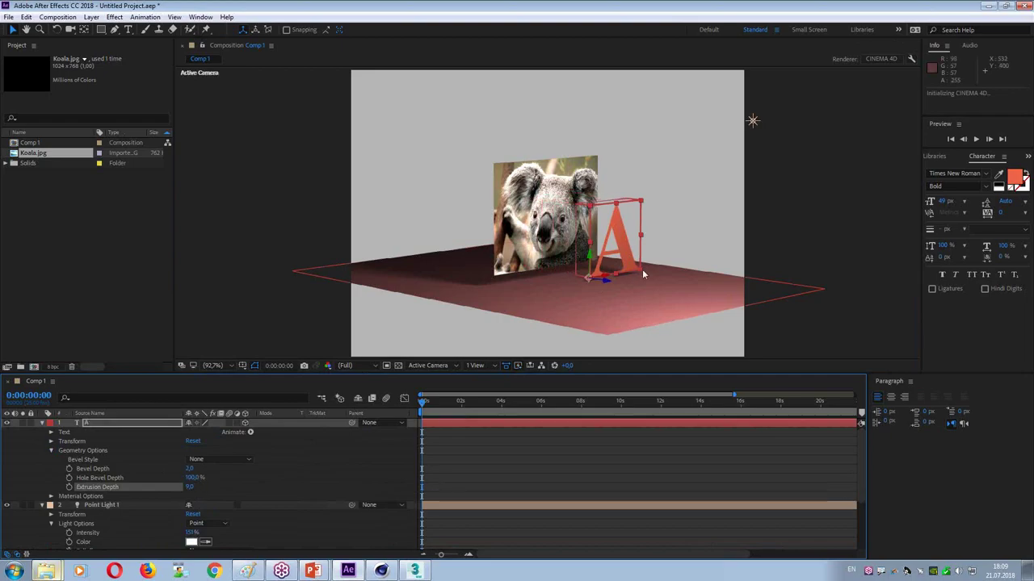
# Step: Move the point light sideways along its X axis, to position about 36, 22, -709
pyautogui.click(751, 121)
pyautogui.moveTo(754, 121); pyautogui.dragTo(631, 170)
# Step: Raise the extruded letter A slightly in the maximized composition view, restore the layout and collapse the letter and light layers
pyautogui.press('`')
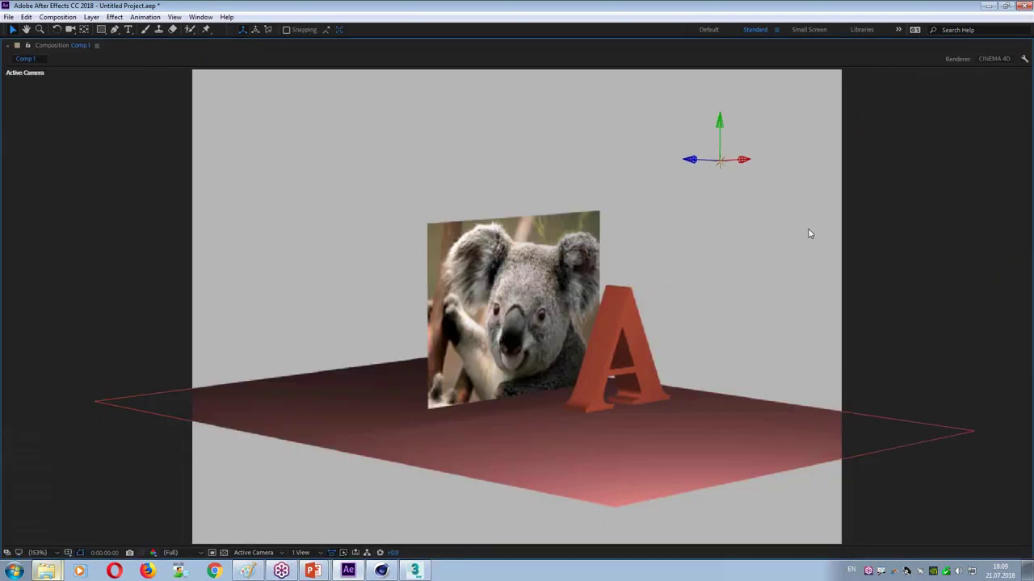
pyautogui.click(650, 387)
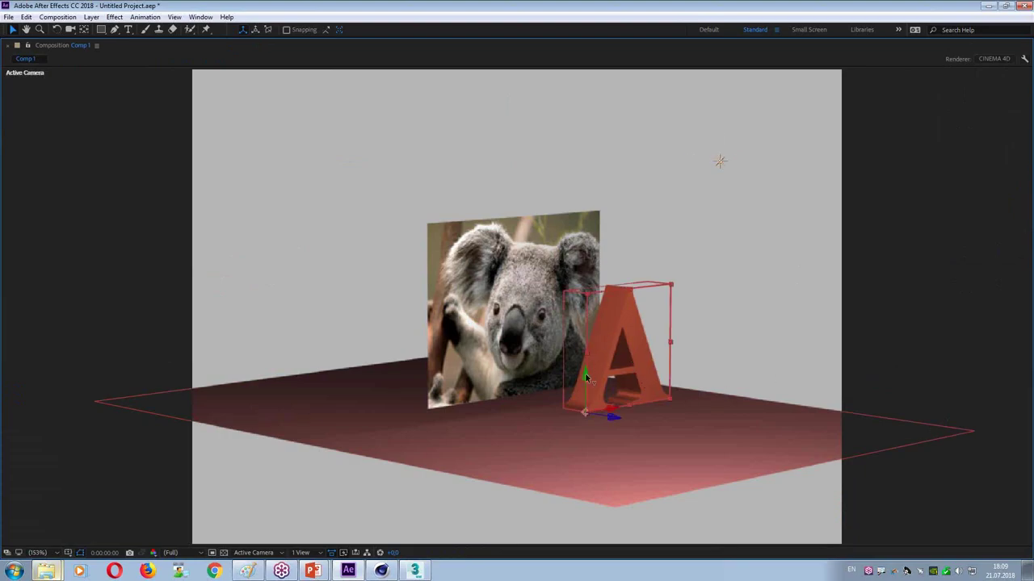
pyautogui.moveTo(585, 370); pyautogui.dragTo(586, 368)
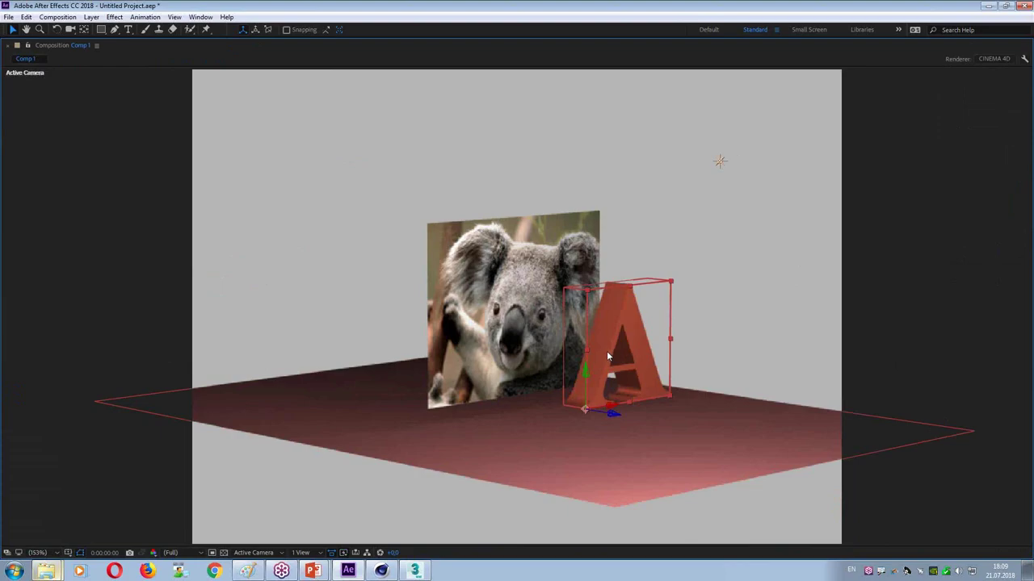
pyautogui.press('`')
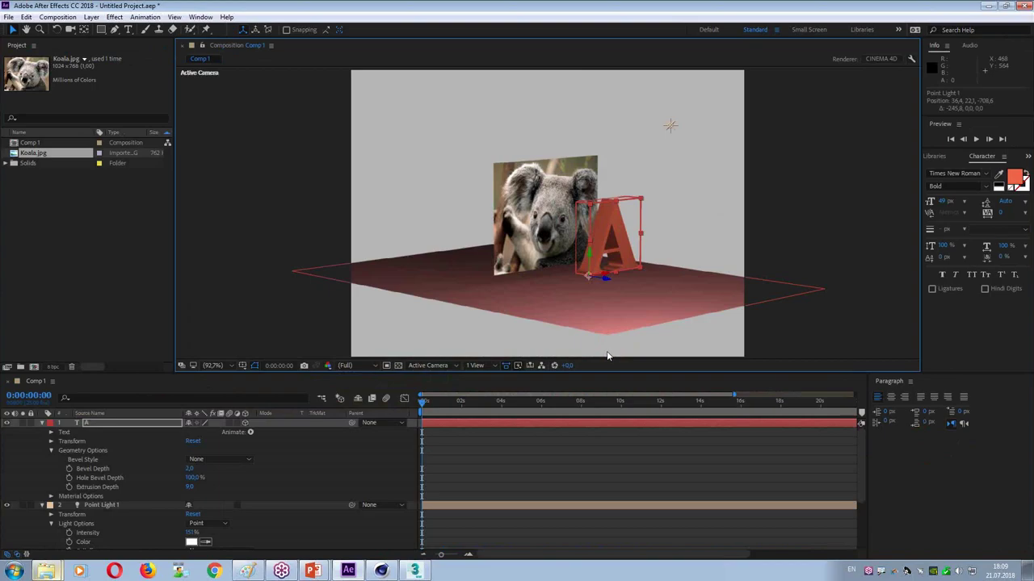
pyautogui.click(42, 424)
pyautogui.click(42, 432)
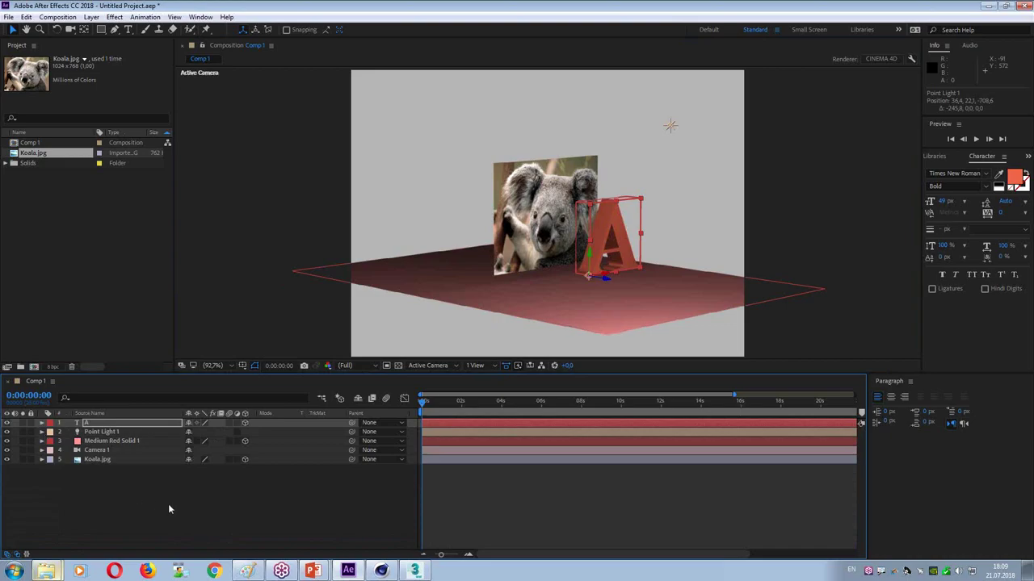
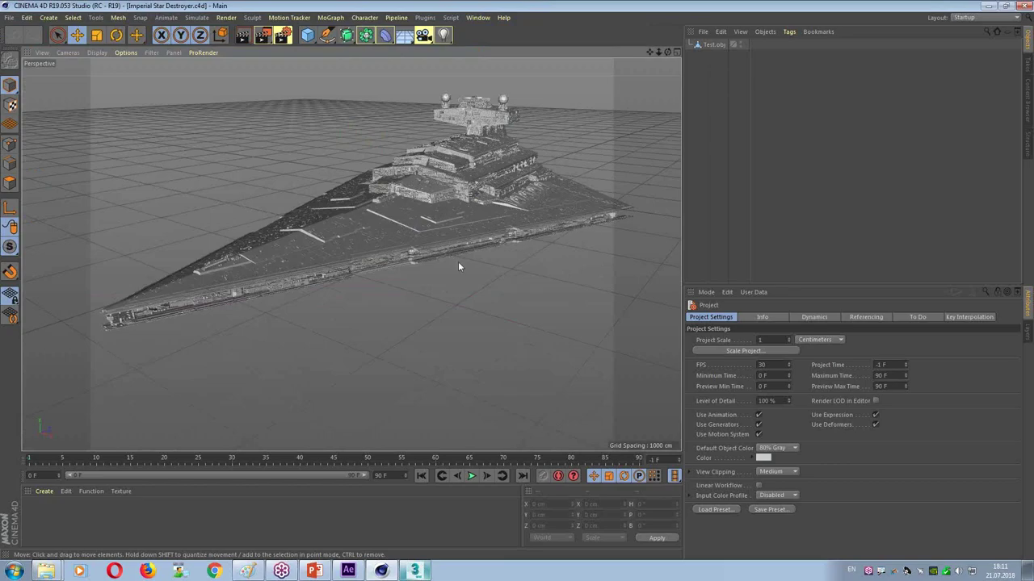
# Step: Switch back to After Effects and create a new 720 x 576 composition at 25 fps, 30 seconds long
pyautogui.moveTo(428, 295)
pyautogui.mouseDown()
pyautogui.moveTo(445, 302)
pyautogui.moveTo(480, 277)
pyautogui.moveTo(206, 280)
pyautogui.moveTo(327, 284)
pyautogui.moveTo(363, 308)
pyautogui.mouseUp()
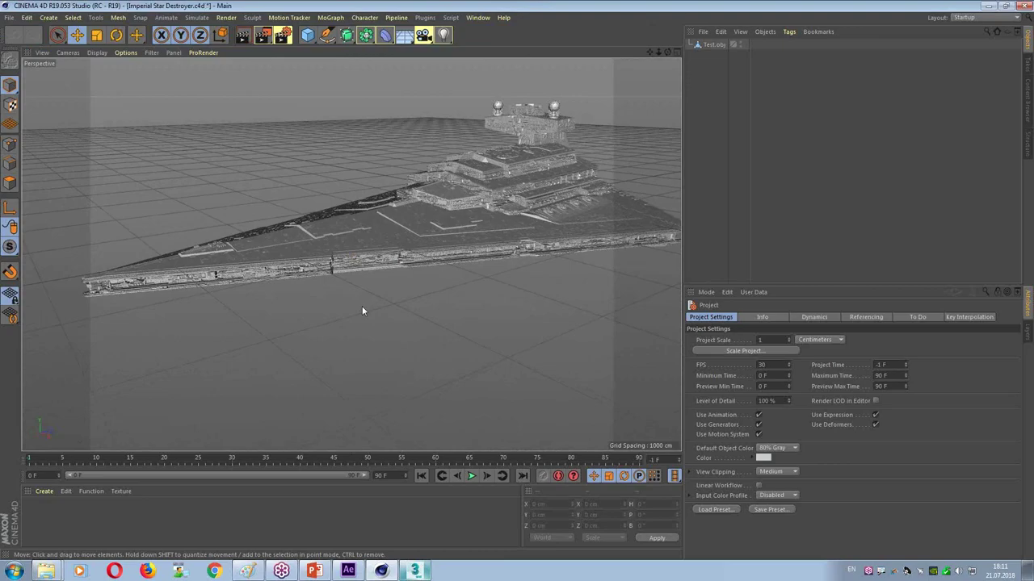
pyautogui.hotkey('alt', 'Tab')
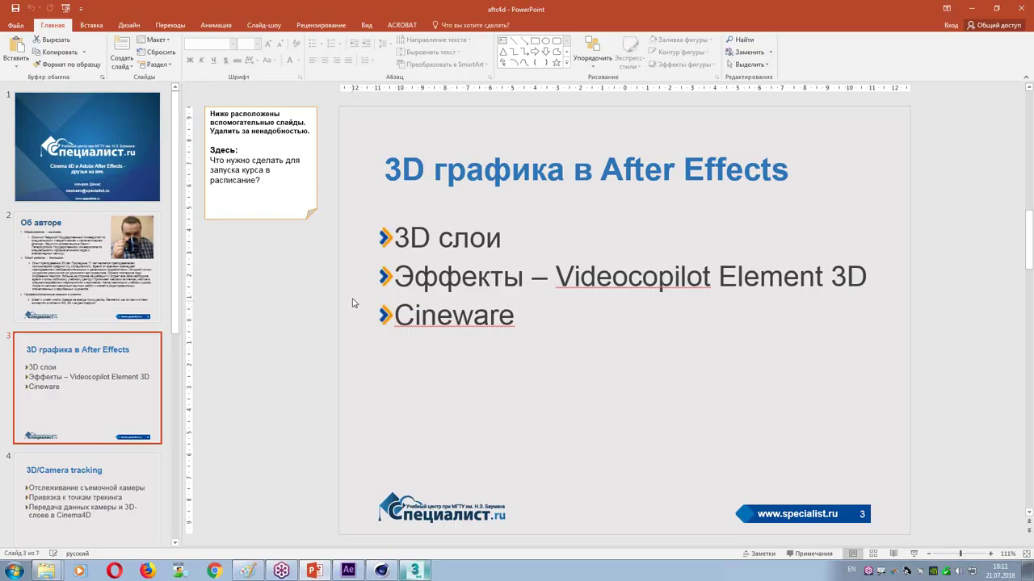
pyautogui.hotkey('alt', 'Tab')
pyautogui.press('Tab')
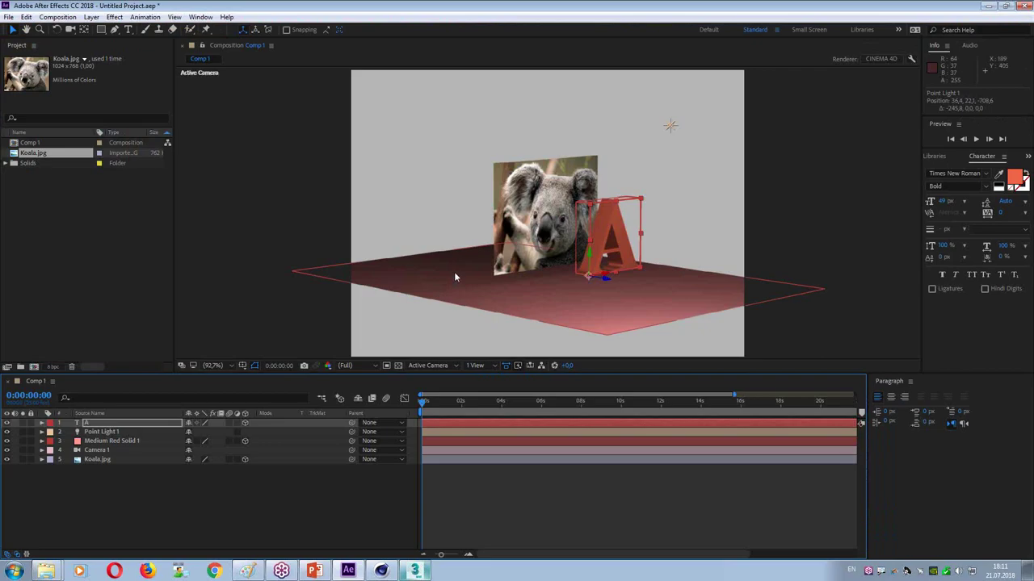
pyautogui.hotkey('ctrl', 'n')
pyautogui.click(597, 410)
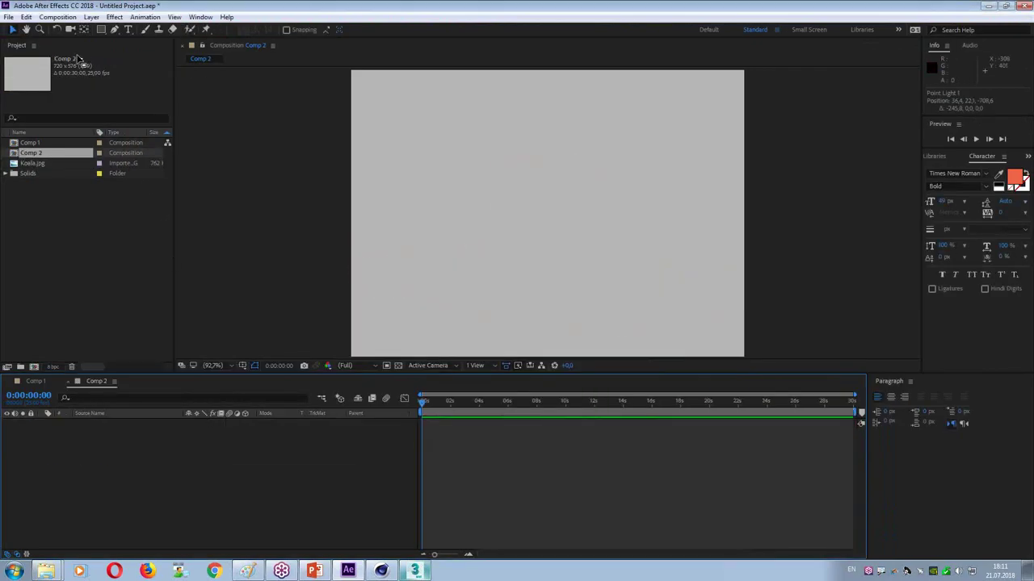
# Step: Add a composition-sized 720 x 576 px solid layer to the new composition, keeping the default pink color
pyautogui.click(92, 17)
pyautogui.moveTo(98, 30)
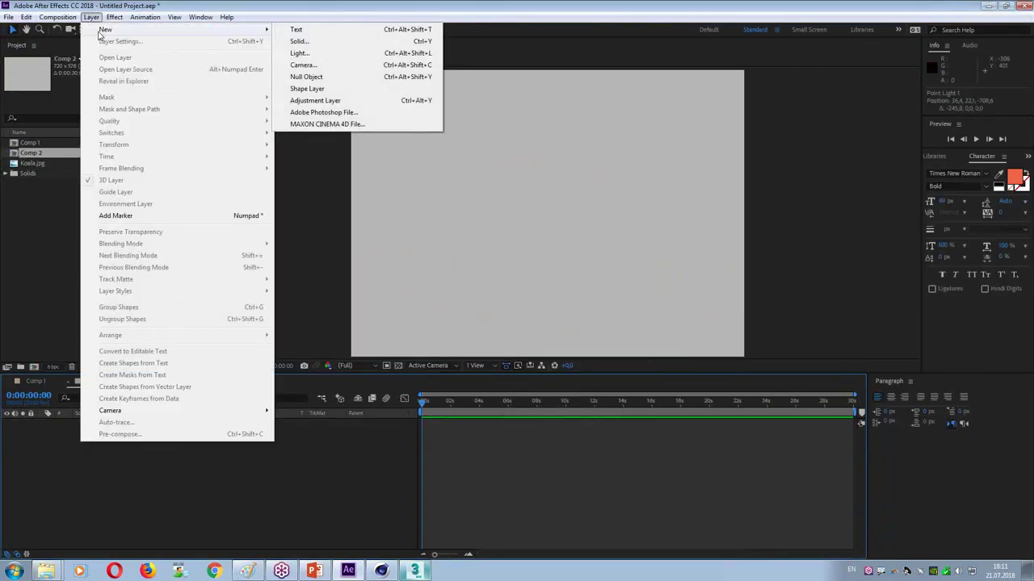
pyautogui.click(328, 42)
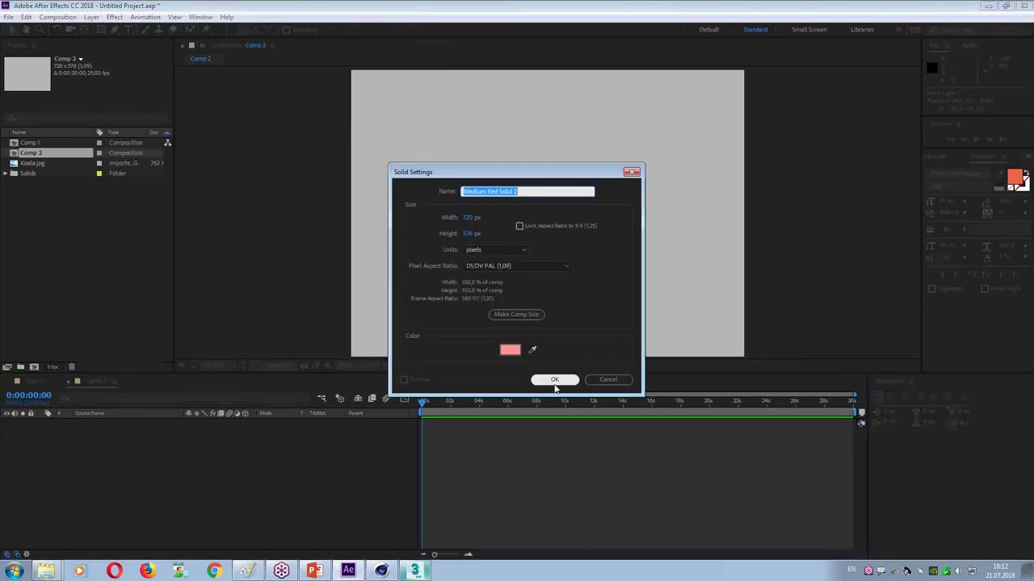
pyautogui.click(555, 381)
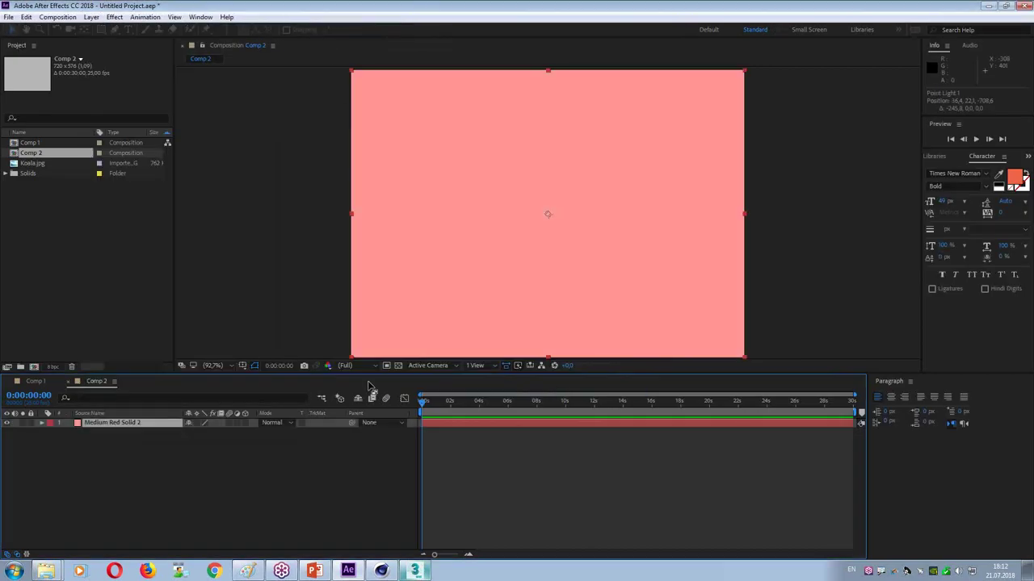
# Step: Apply the Video Copilot Element effect to the solid and open its Scene Setup
pyautogui.click(114, 17)
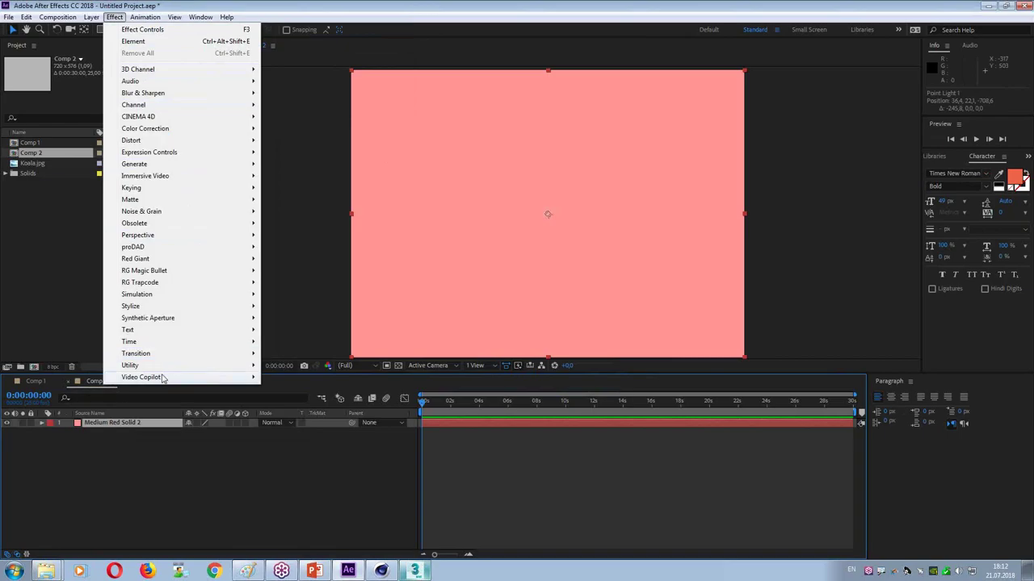
pyautogui.moveTo(159, 379)
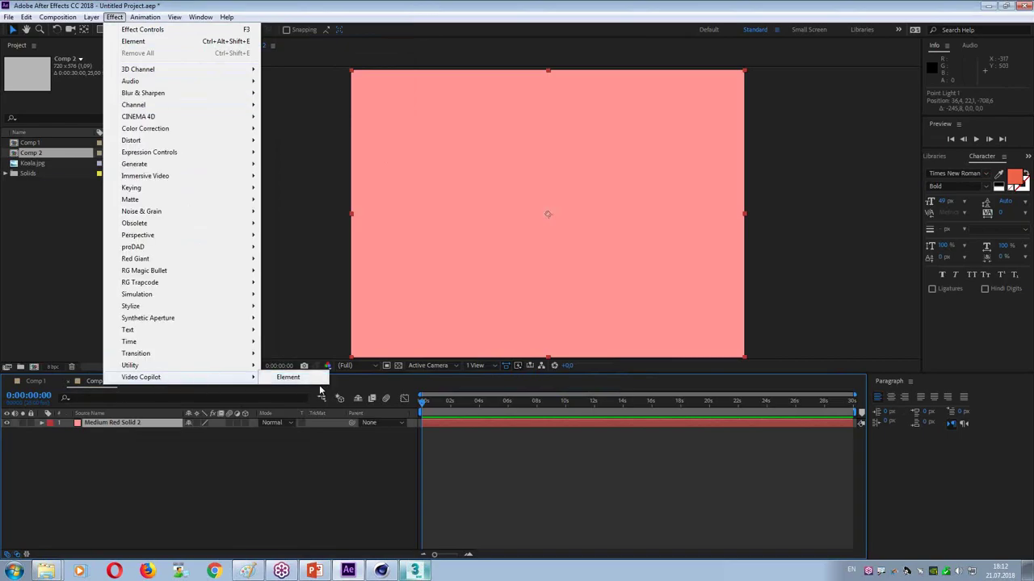
pyautogui.click(288, 377)
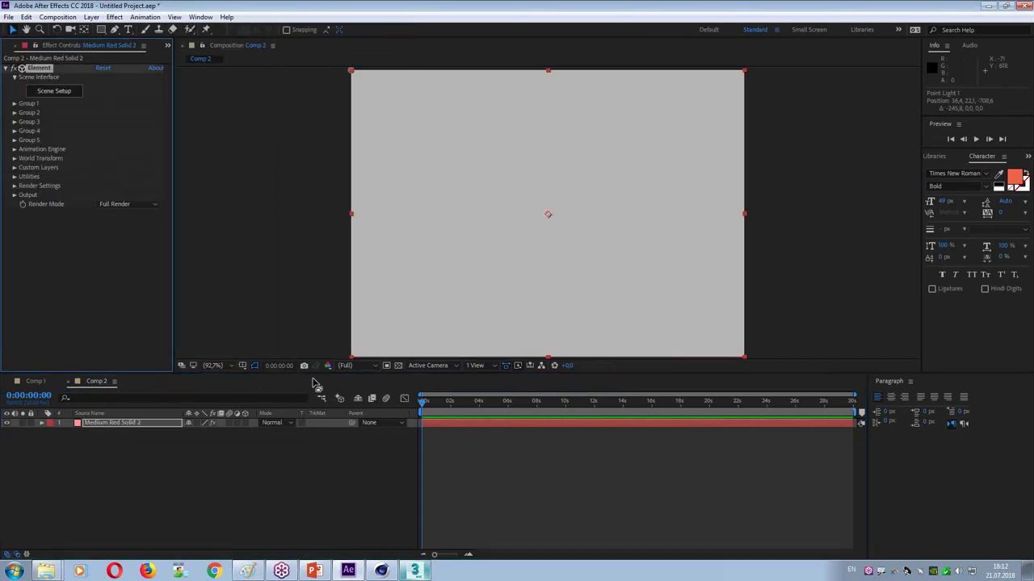
pyautogui.click(53, 90)
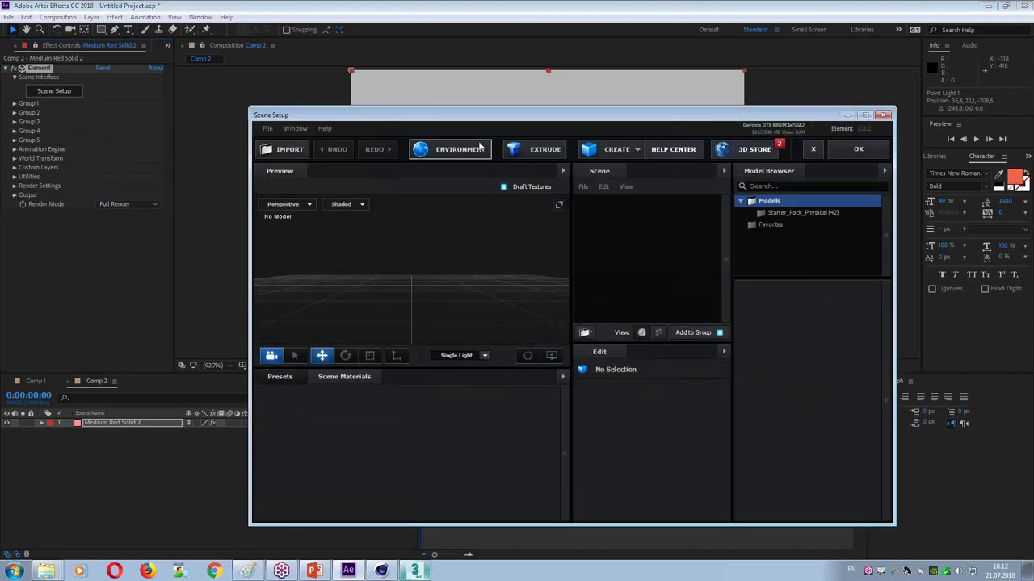
pyautogui.moveTo(466, 115); pyautogui.dragTo(394, 88)
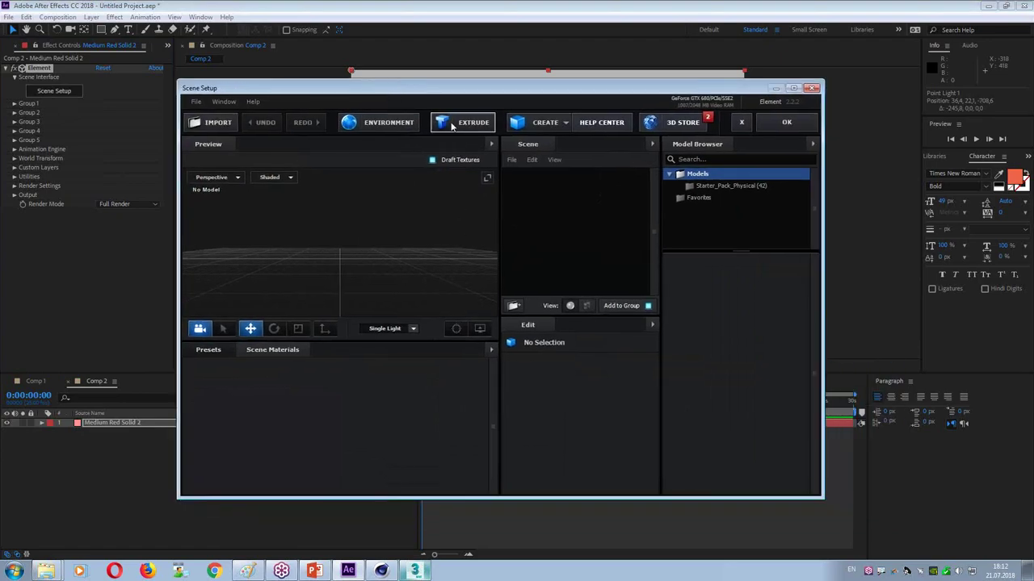
# Step: Add a sphere primitive to the Element scene, try moving it upward, and delete it
pyautogui.click(566, 126)
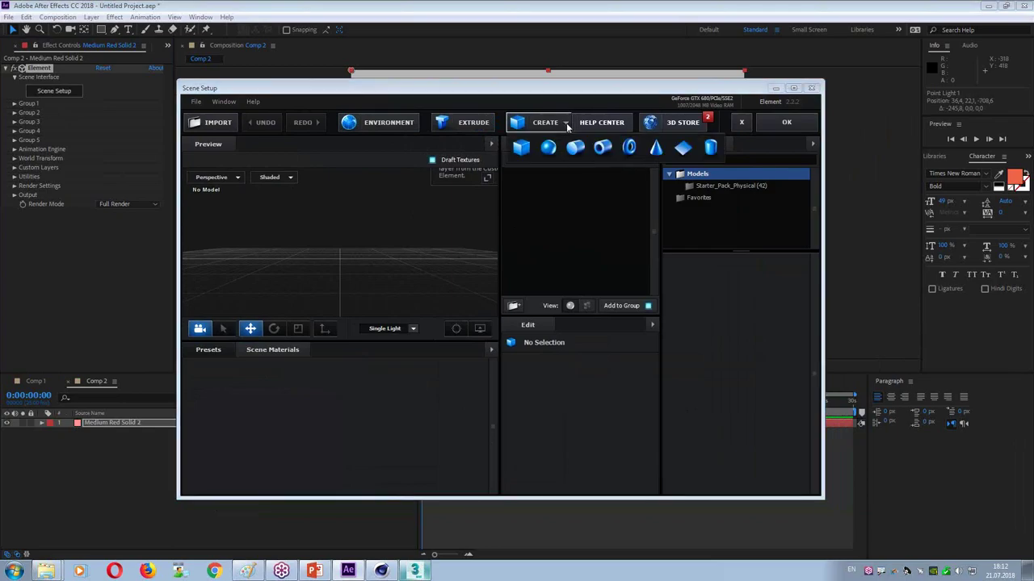
pyautogui.click(548, 147)
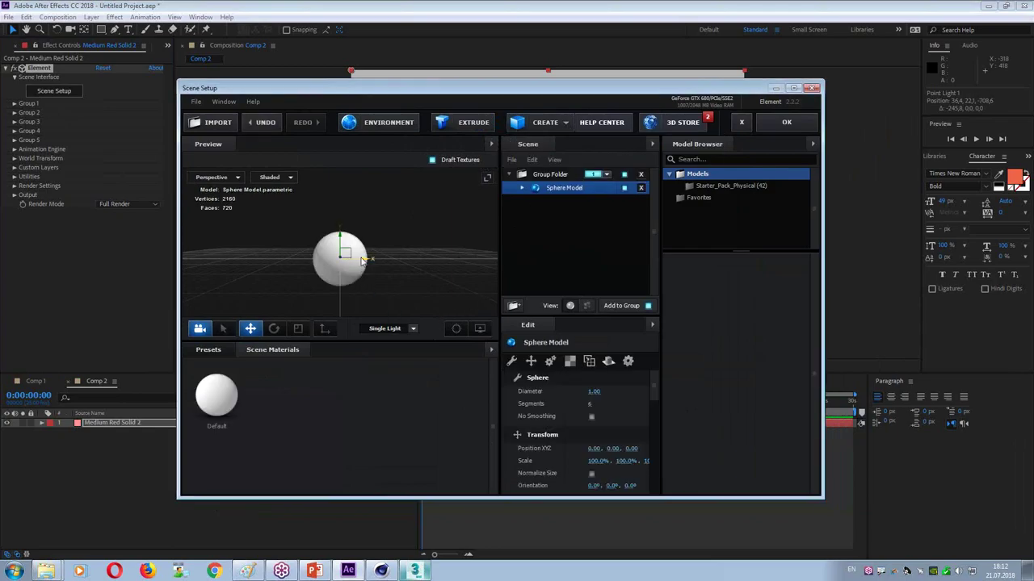
pyautogui.moveTo(363, 264); pyautogui.dragTo(339, 209)
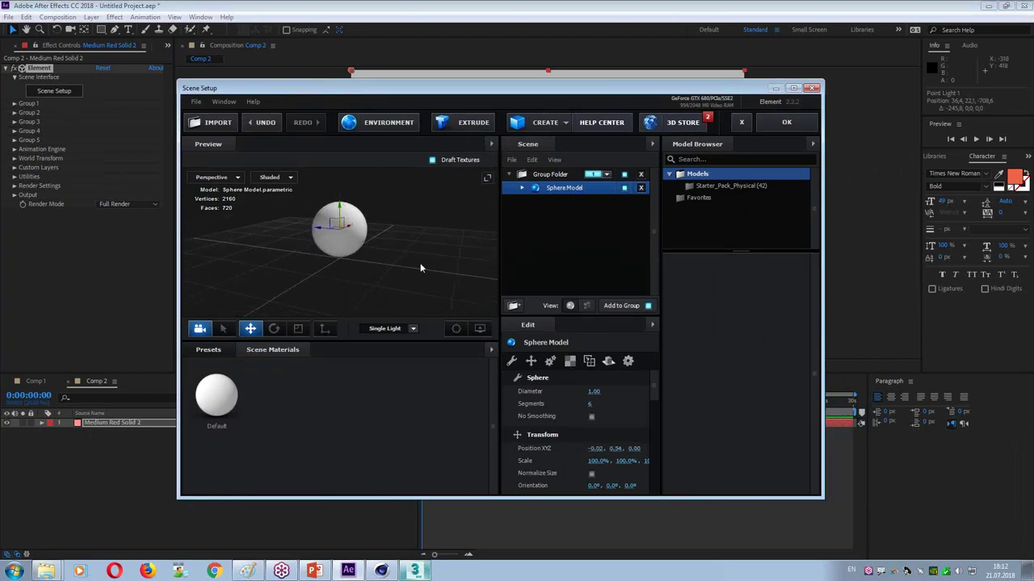
pyautogui.hotkey('ctrl', 'z')
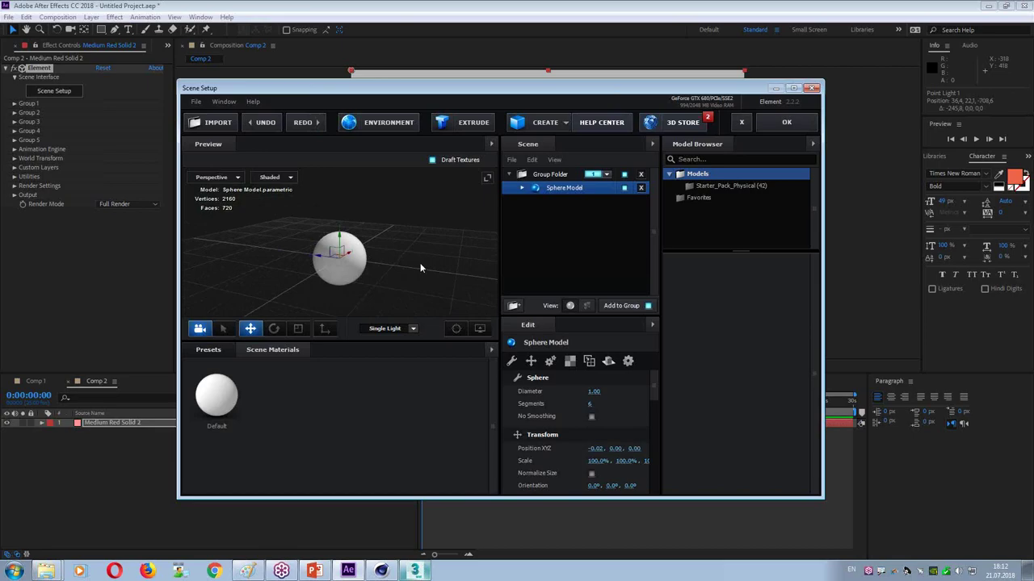
pyautogui.press('Delete')
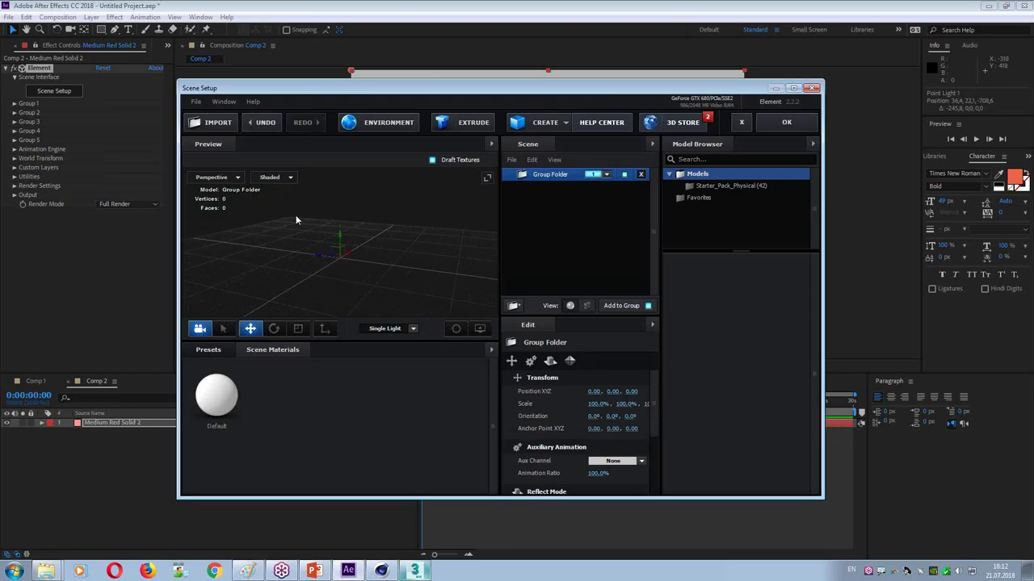
# Step: Import Imperial Star Destroyer.c4d into the Element scene with the default import preferences and apply the scene to the composition
pyautogui.click(212, 123)
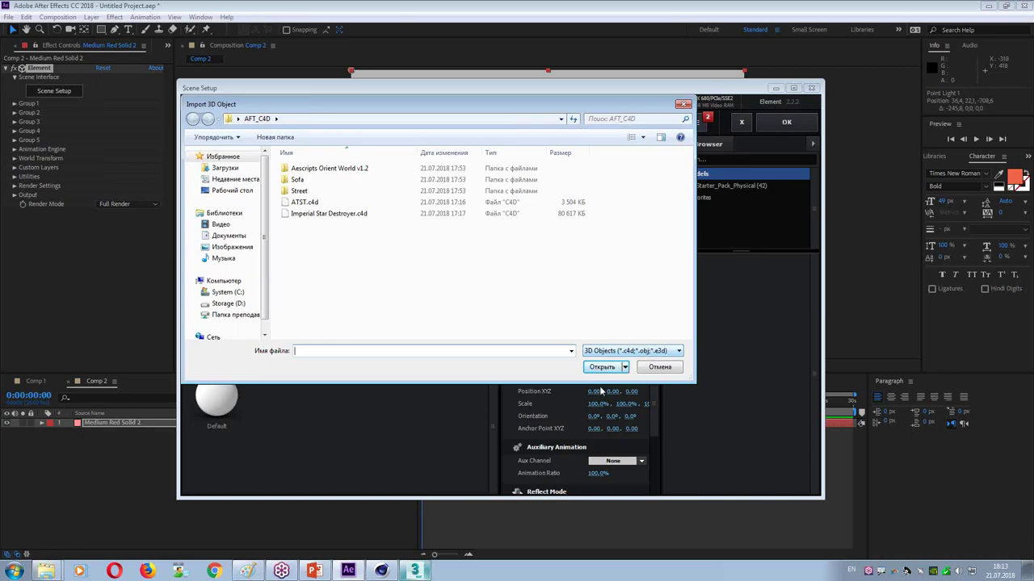
pyautogui.click(326, 214)
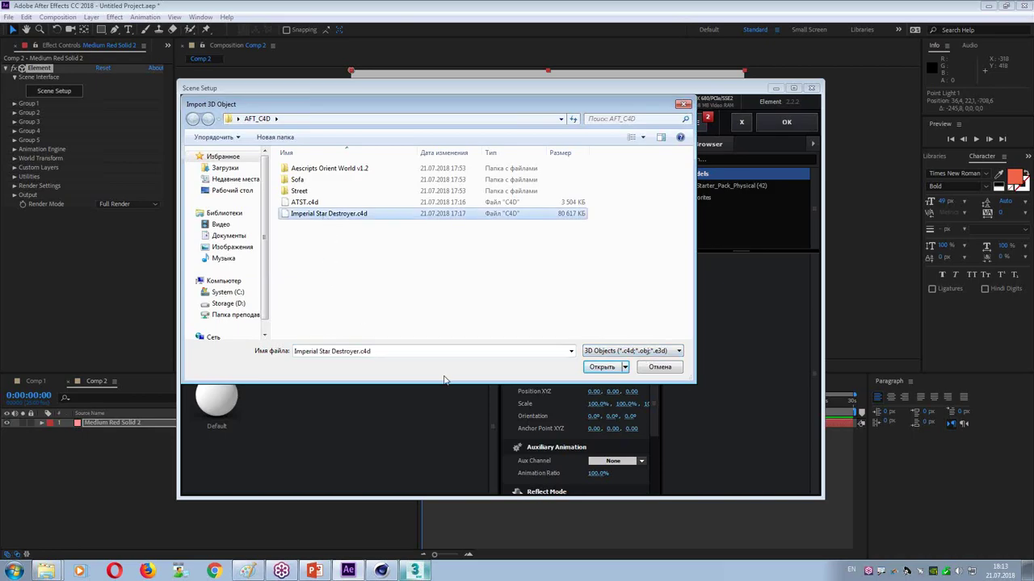
pyautogui.click(602, 367)
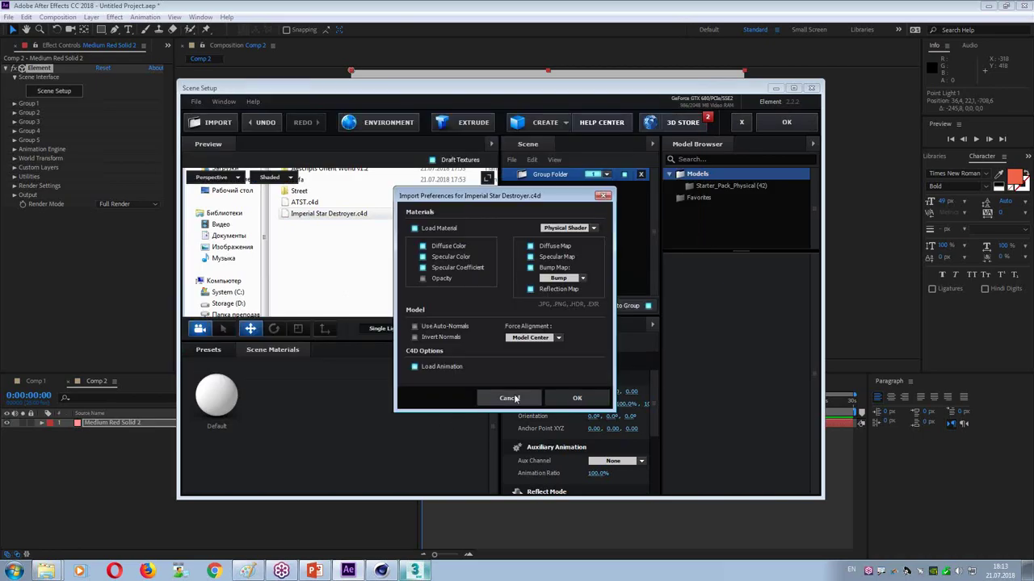
pyautogui.click(577, 398)
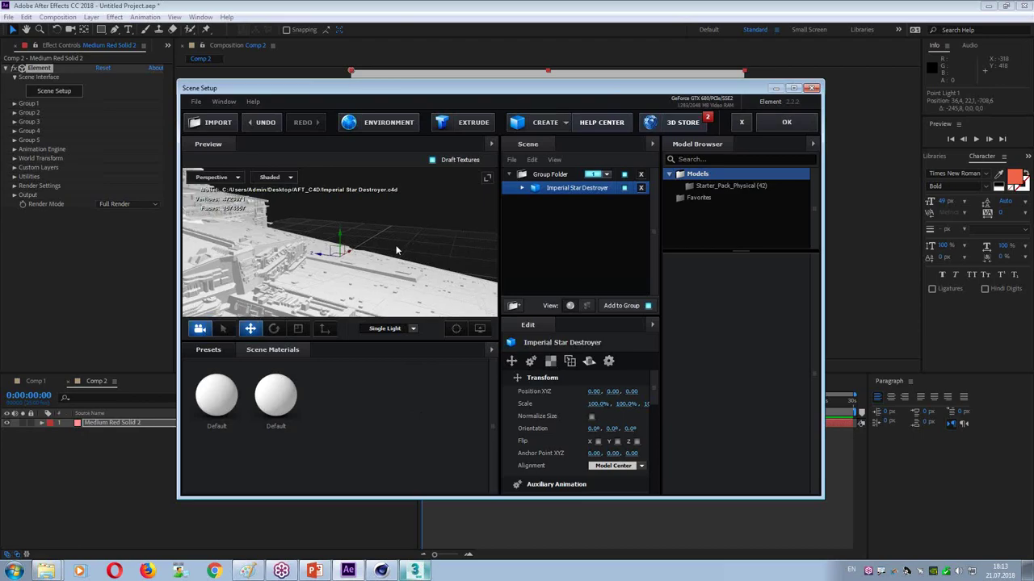
pyautogui.scroll(-5, 396, 251)
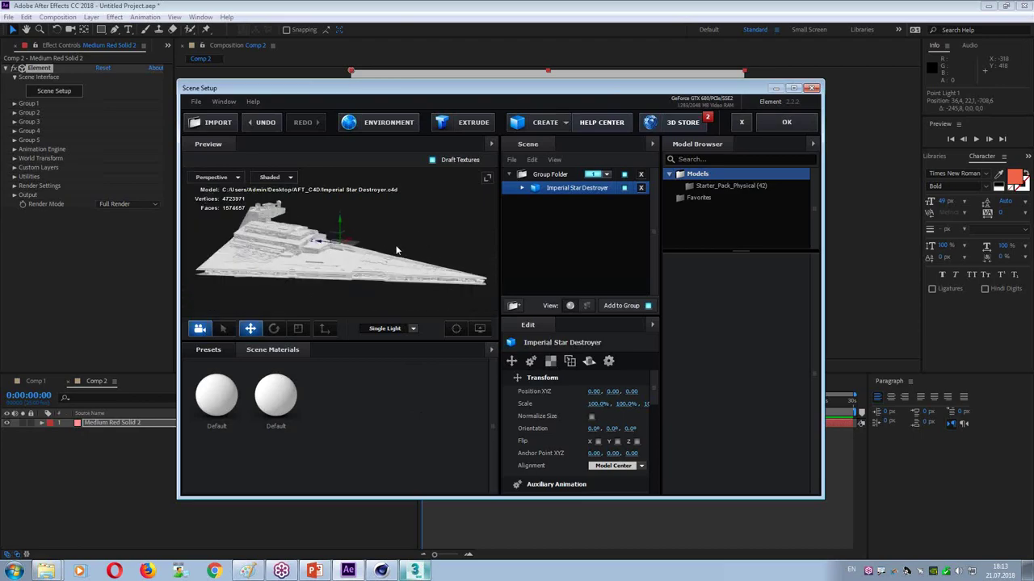
pyautogui.scroll(-2, 430, 281)
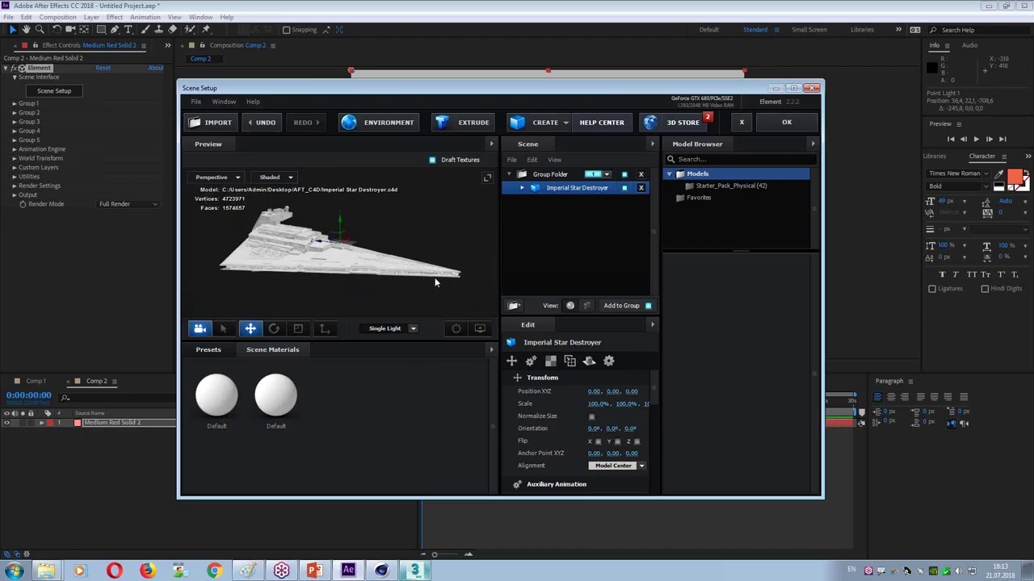
pyautogui.click(777, 130)
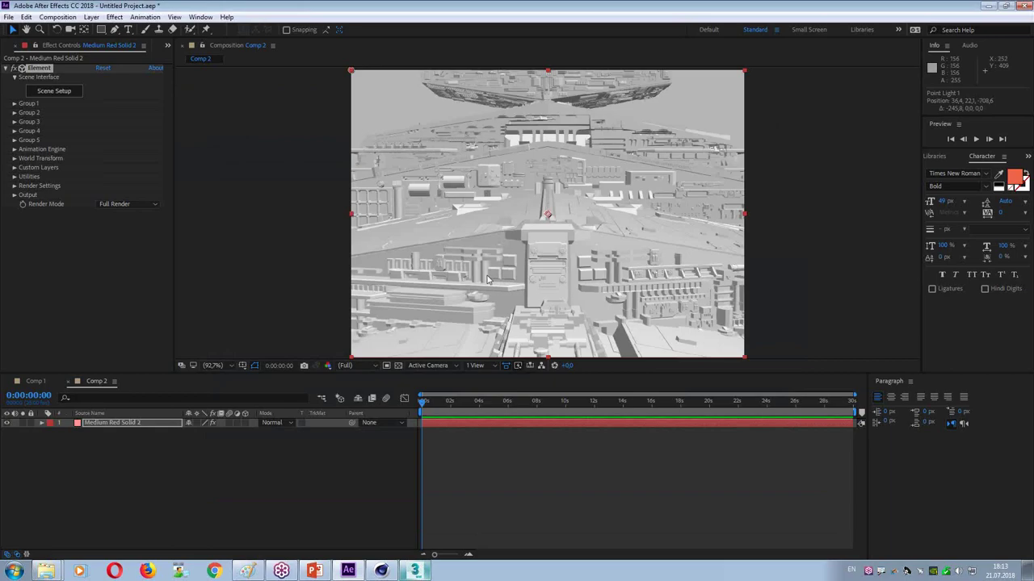
# Step: Add a two-node camera with a 121.87 mm focal length and orbit it around to view the ship from its side
pyautogui.click(91, 17)
pyautogui.moveTo(103, 30)
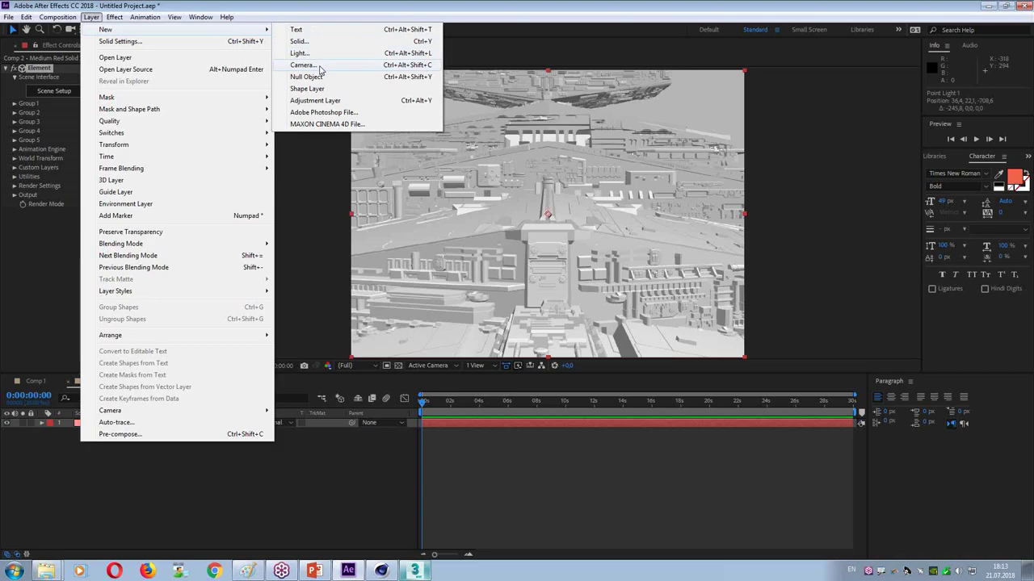
pyautogui.click(303, 65)
pyautogui.click(625, 406)
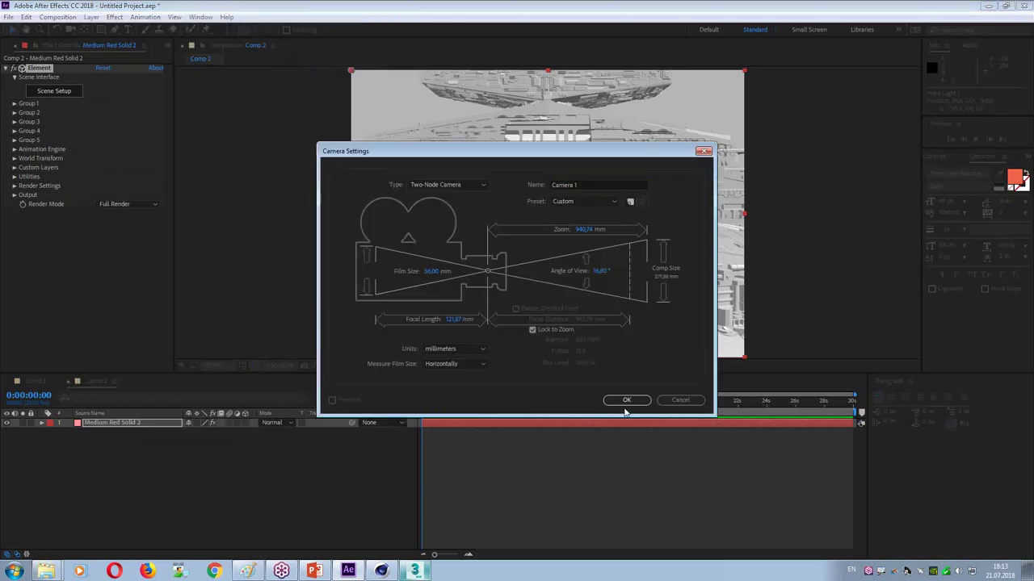
pyautogui.click(626, 402)
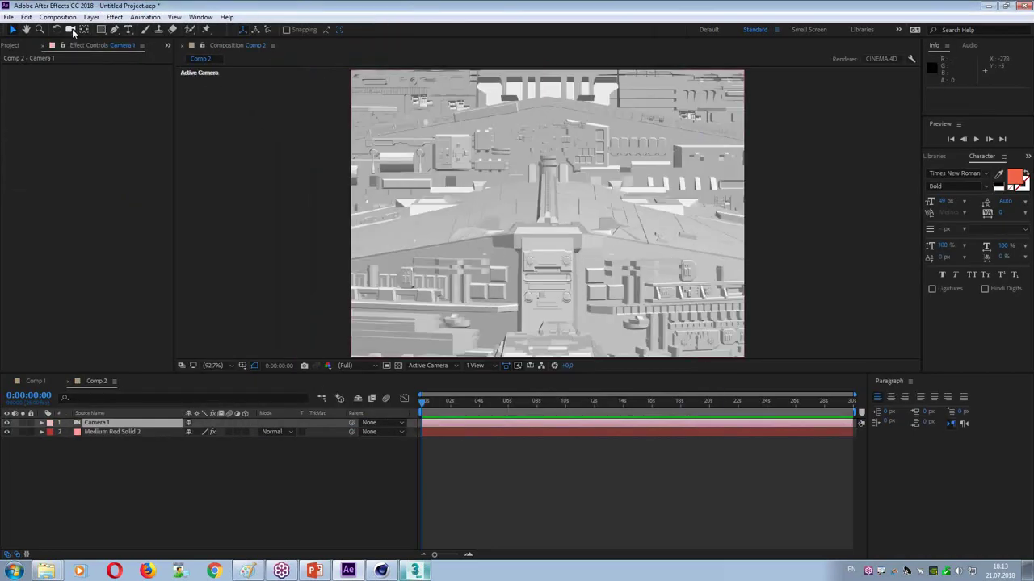
pyautogui.click(71, 30)
pyautogui.moveTo(455, 219); pyautogui.dragTo(577, 240)
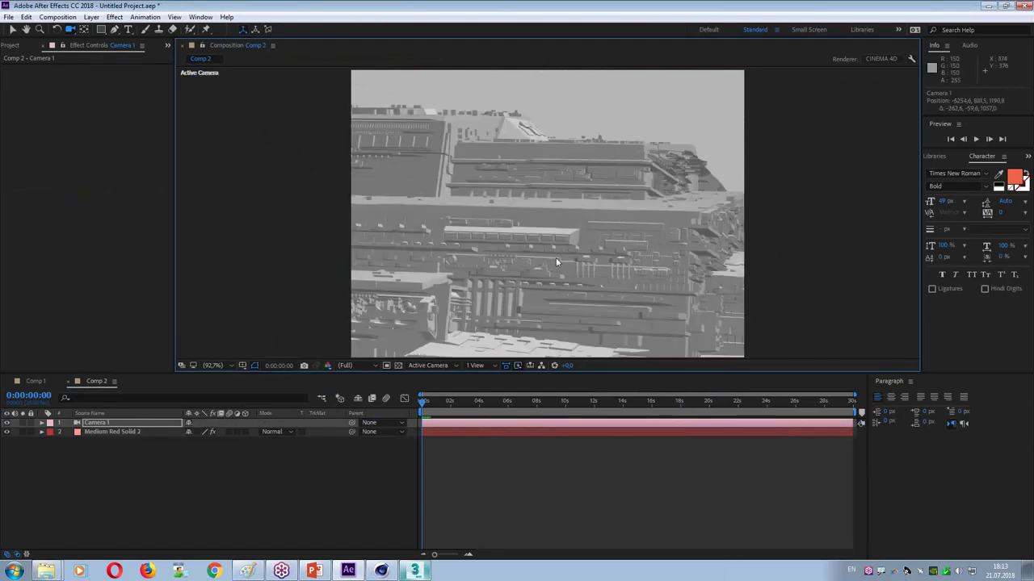
# Step: Set the composition's background color to near-black, 090909
pyautogui.hotkey('ctrl', 'k')
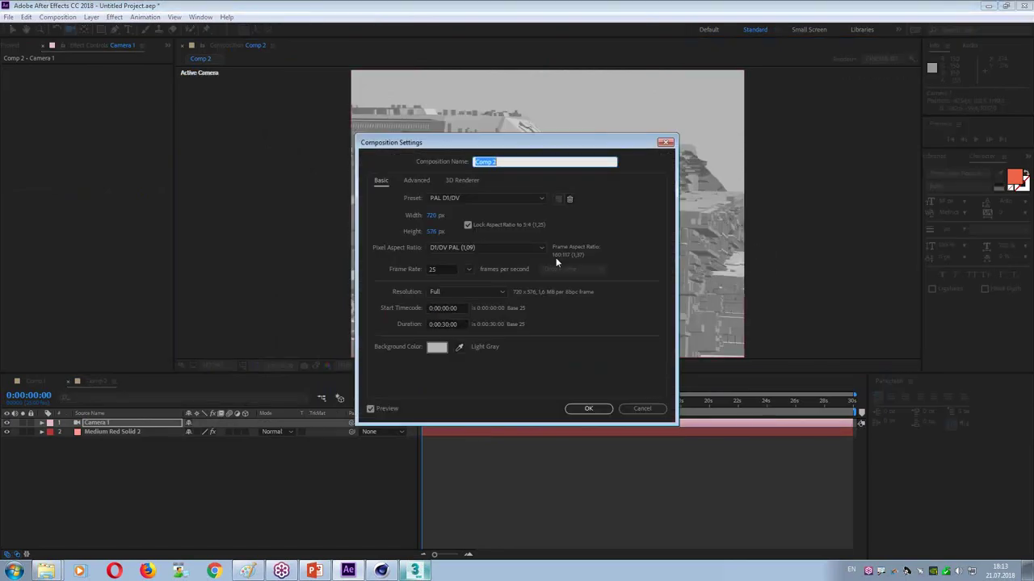
pyautogui.click(437, 347)
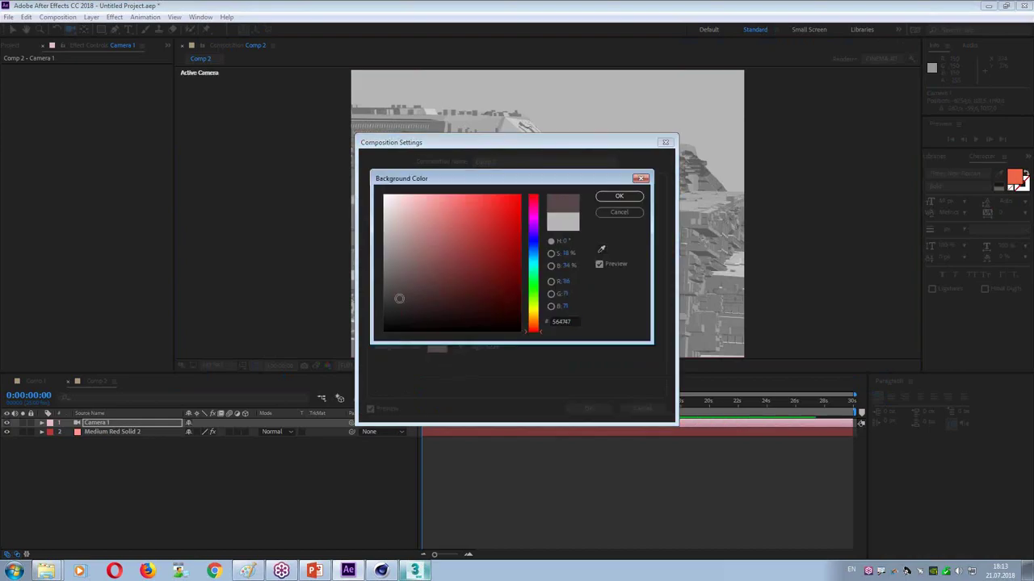
pyautogui.moveTo(399, 299); pyautogui.dragTo(384, 326)
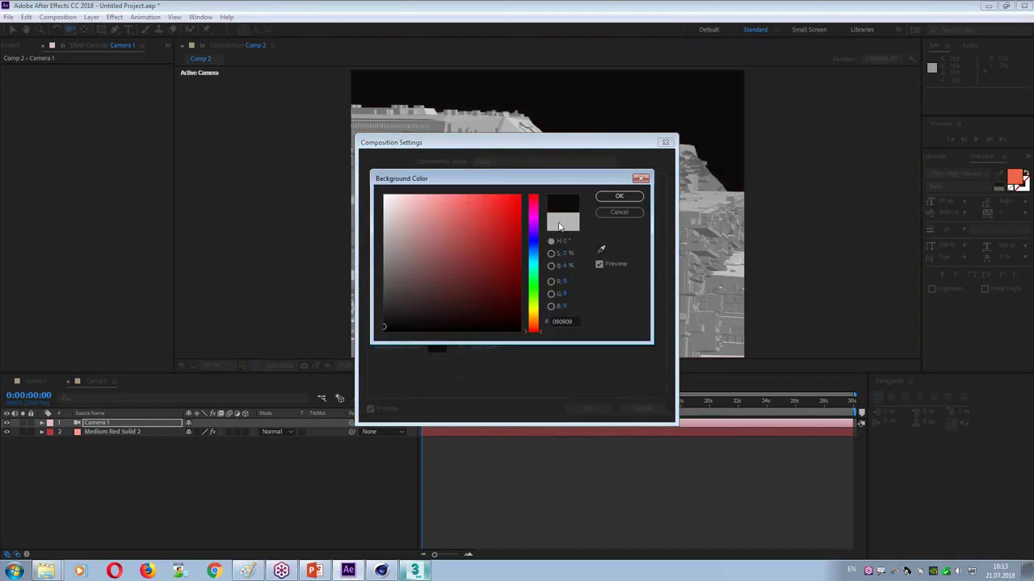
pyautogui.click(608, 198)
pyautogui.click(575, 407)
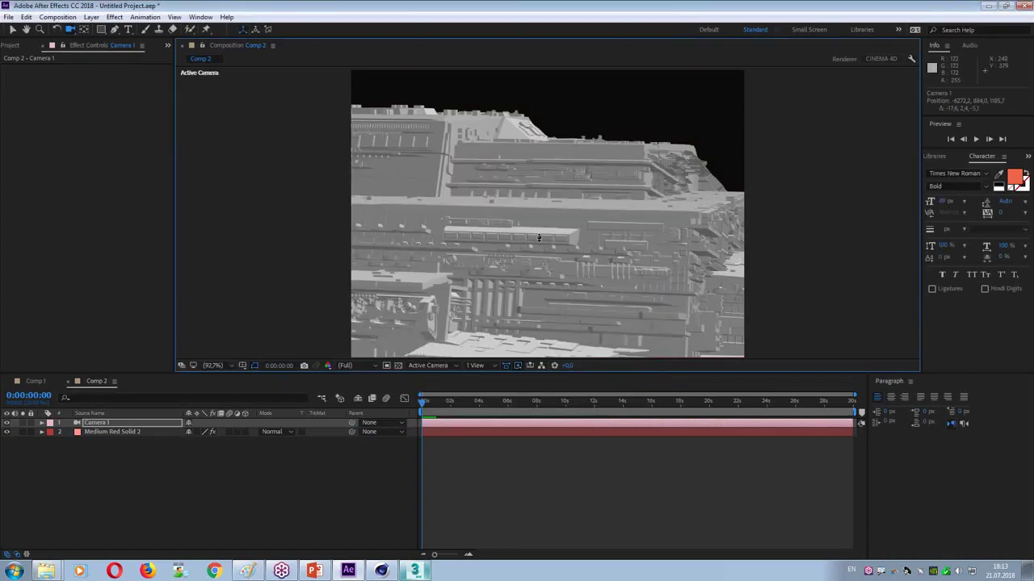
# Step: Pull the camera back to about -10660, 1671, 298 and enable keyframing of its Point of Interest at 0 seconds
pyautogui.moveTo(550, 291); pyautogui.dragTo(616, 273)
pyautogui.click(86, 423)
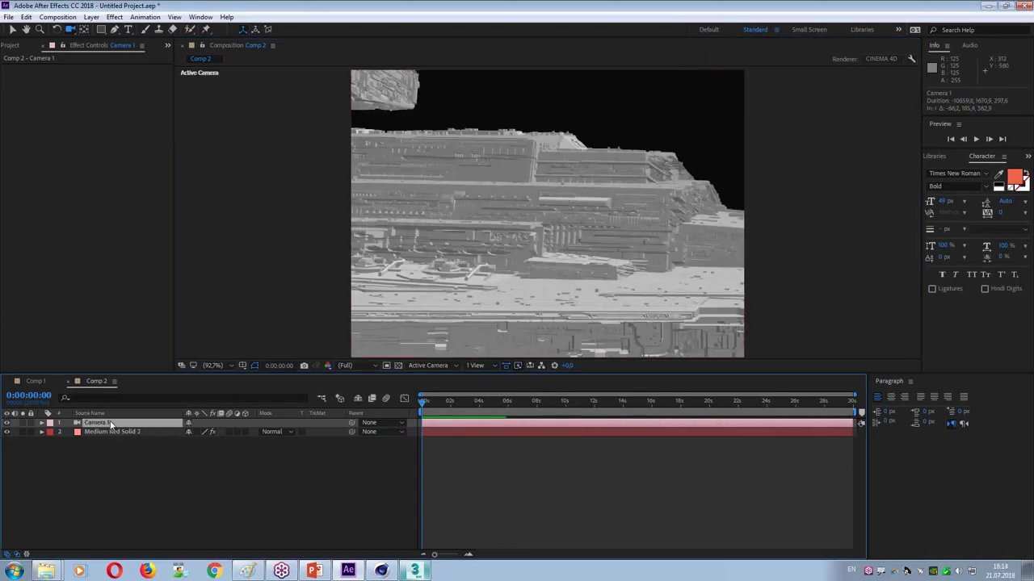
pyautogui.click(41, 425)
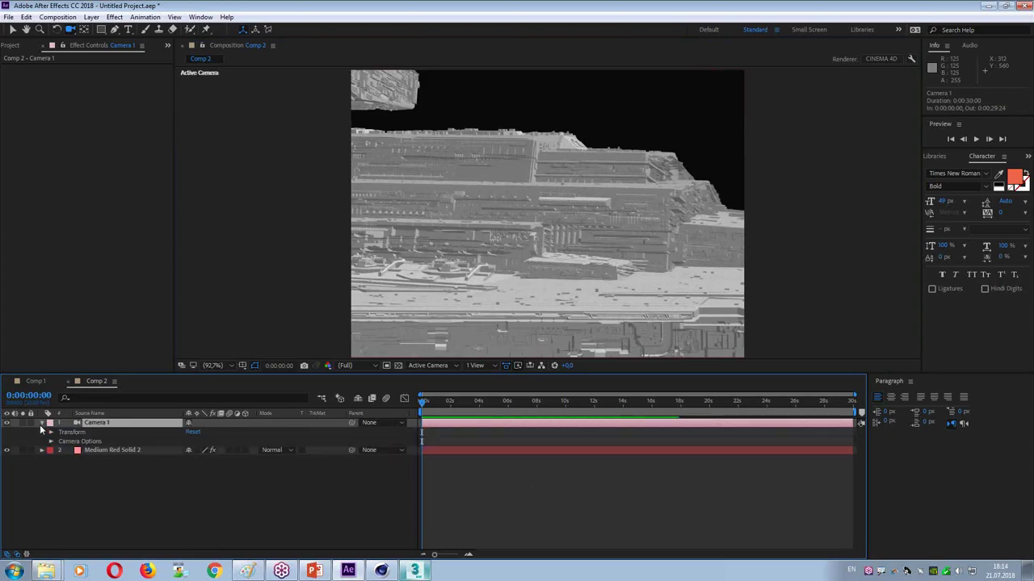
pyautogui.click(50, 432)
pyautogui.click(69, 441)
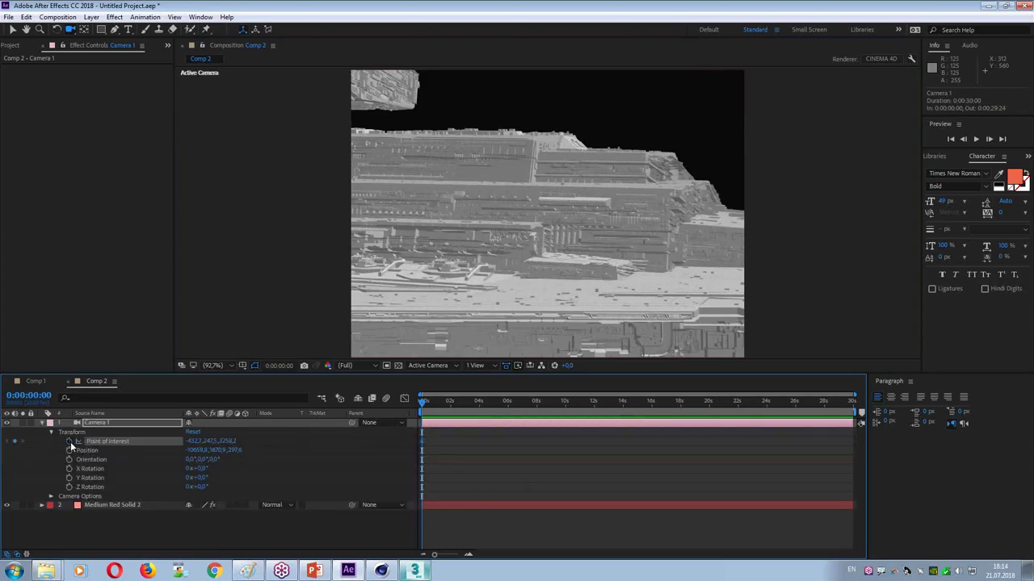
# Step: Keyframe the camera's Position near -17432, 2891, 6287 at 0 seconds and near -12186, 2730, -15480 at 0:00:10:04, moving it past the ship
pyautogui.click(68, 450)
pyautogui.moveTo(404, 225); pyautogui.dragTo(854, 251)
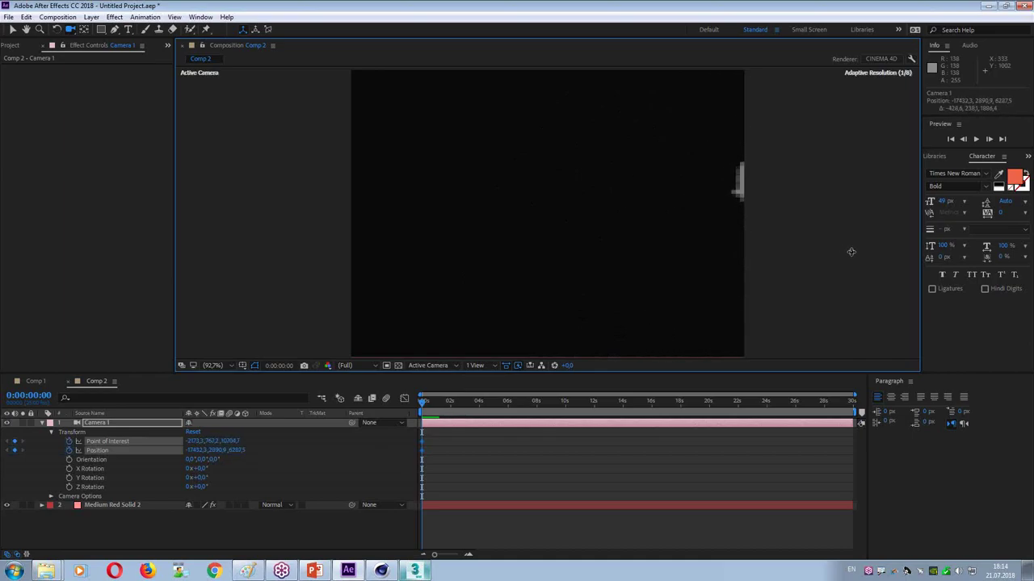
pyautogui.click(567, 401)
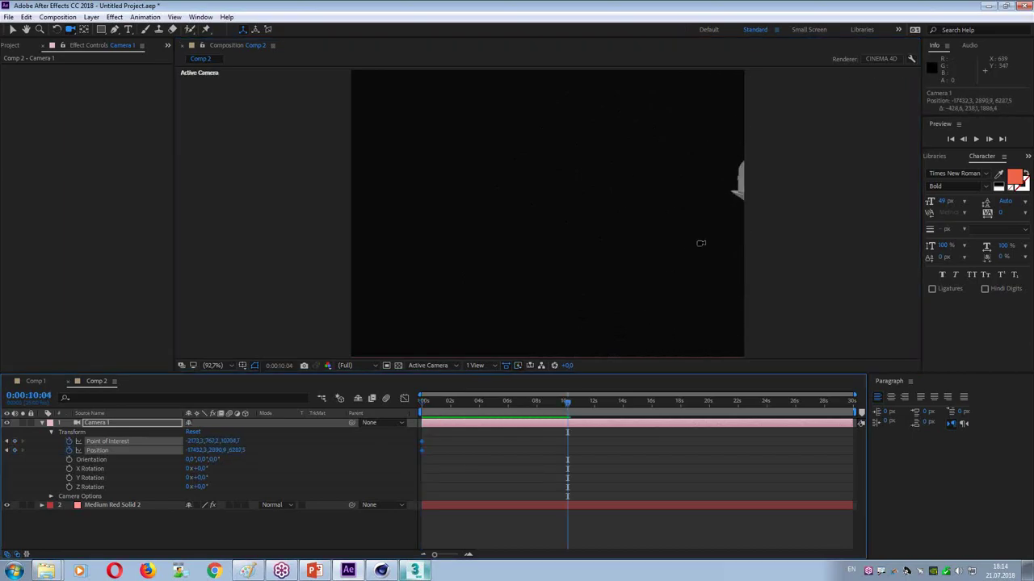
pyautogui.moveTo(697, 240); pyautogui.dragTo(321, 284)
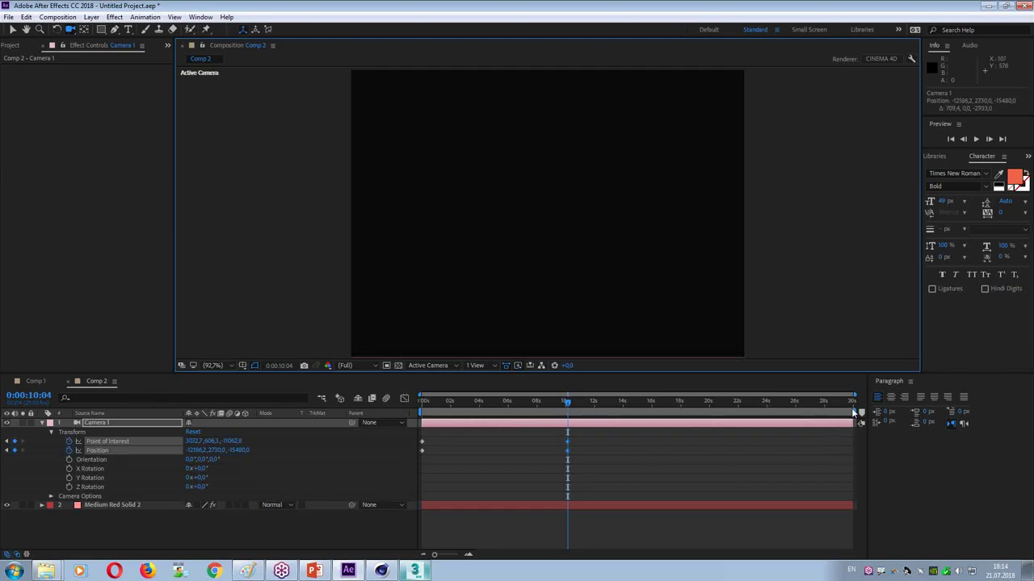
# Step: End the work area at the second pair of camera keyframes and preview the fly-by at Half resolution
pyautogui.moveTo(854, 413); pyautogui.dragTo(568, 436)
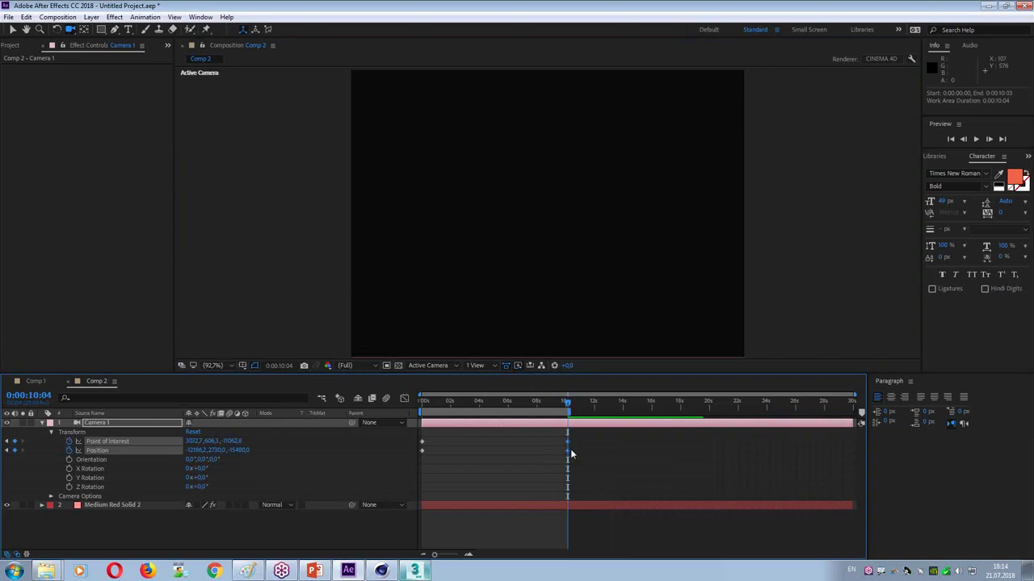
pyautogui.click(428, 365)
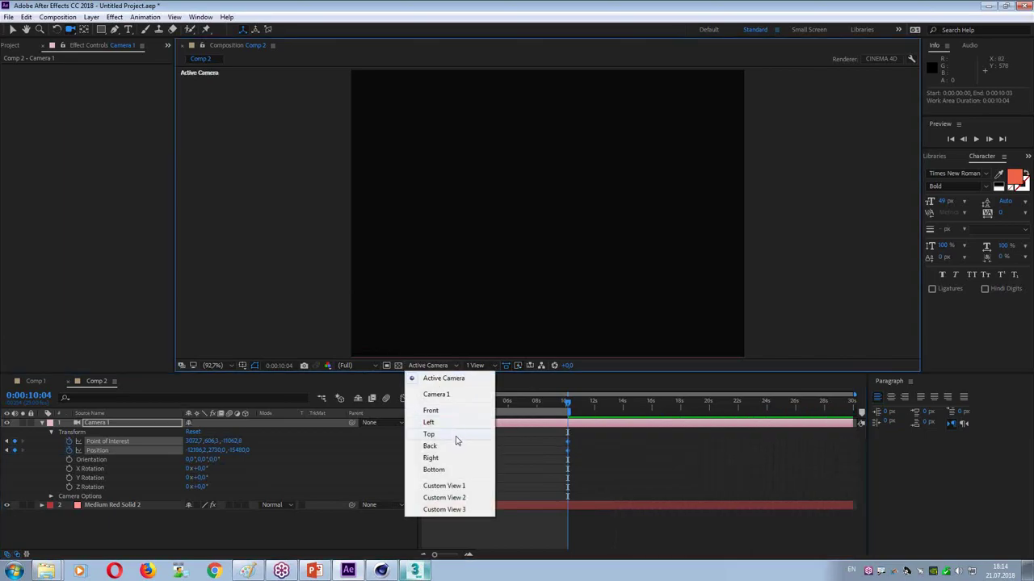
pyautogui.click(371, 366)
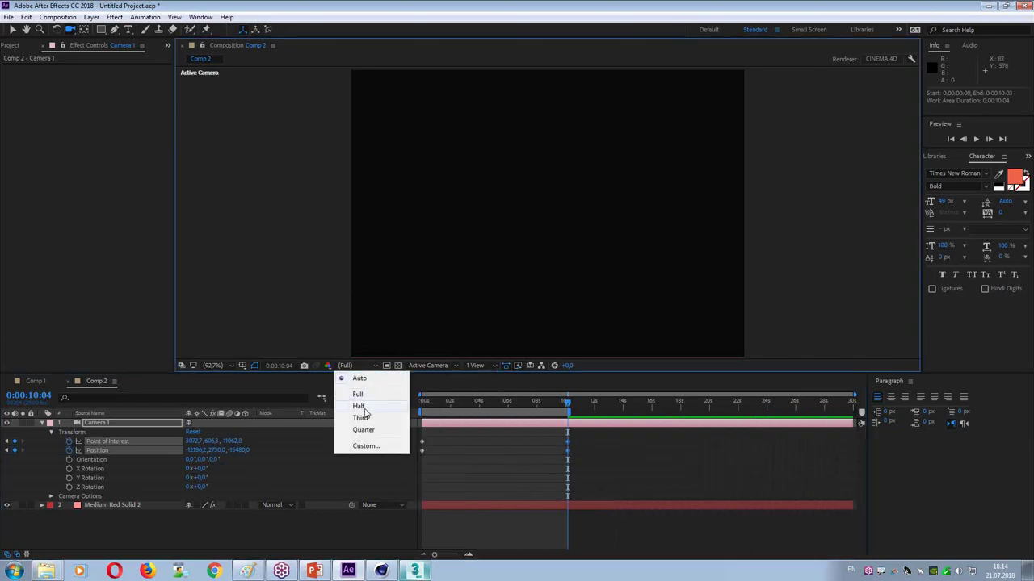
pyautogui.click(359, 406)
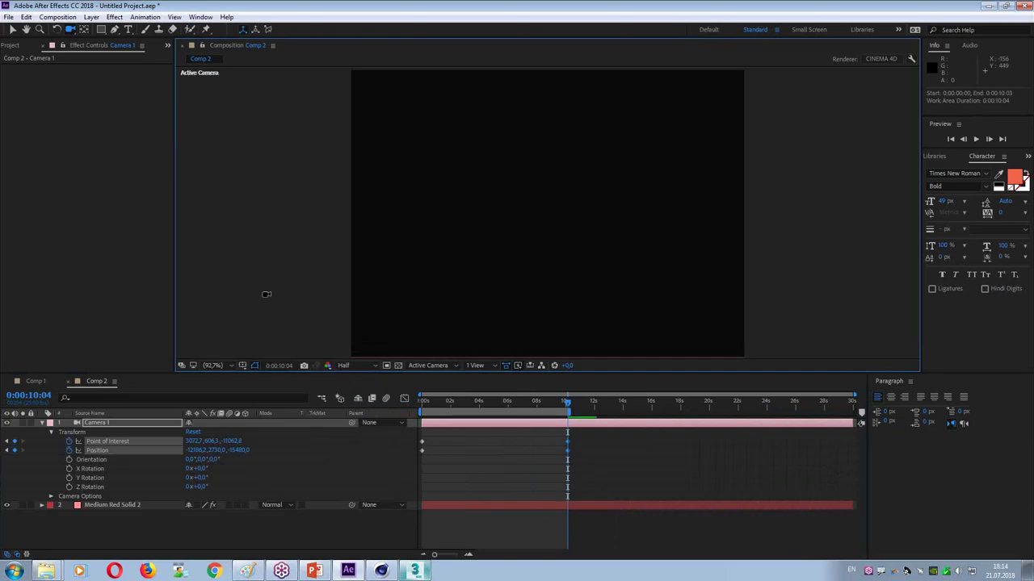
pyautogui.press('space')
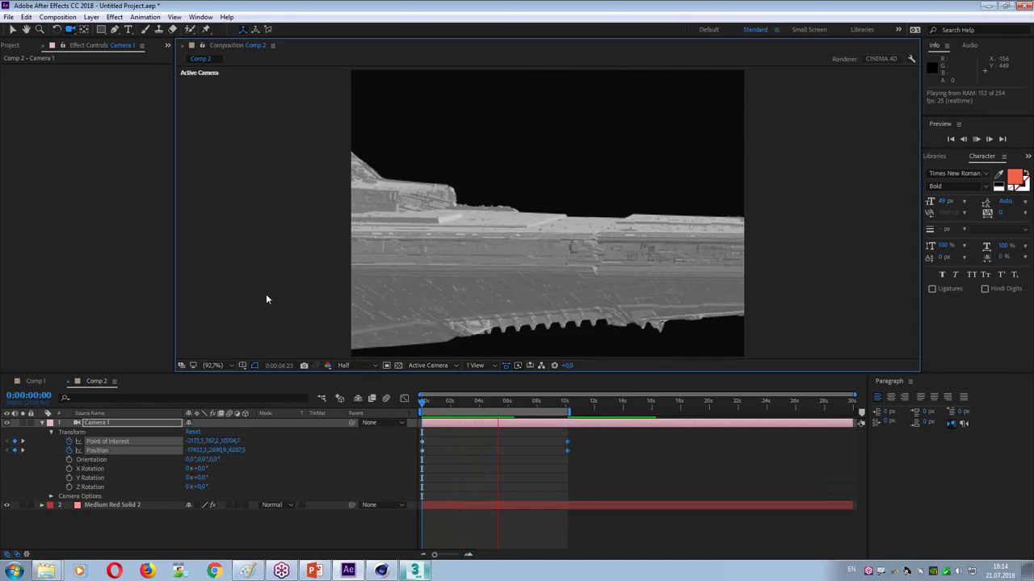
pyautogui.press('space')
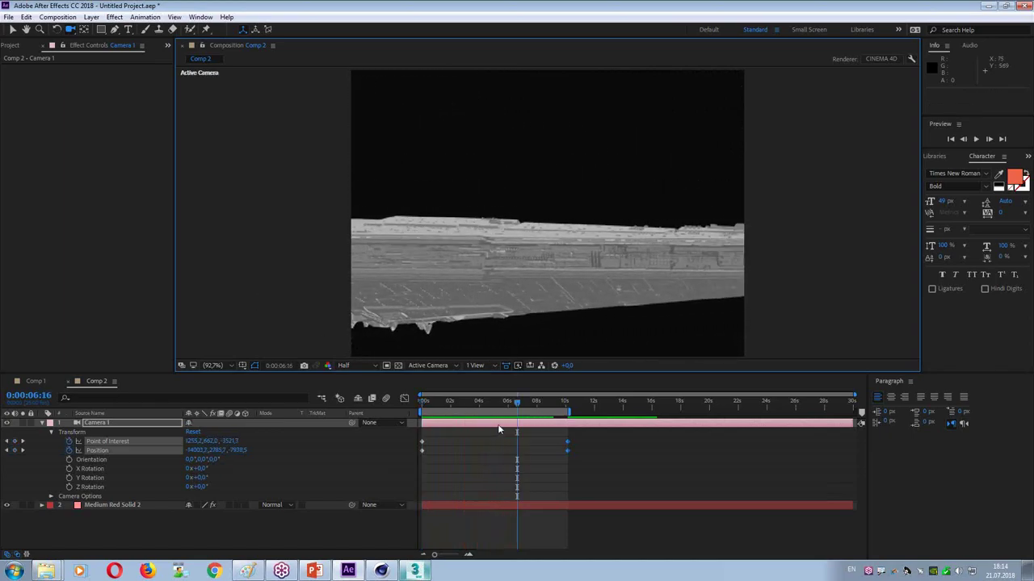
# Step: At 0:00:05:08, orbit and pull the camera back to about -25728, -1659, -33823, adding intermediate Position and Point of Interest keyframes
pyautogui.moveTo(517, 402); pyautogui.dragTo(497, 401)
pyautogui.moveTo(485, 262); pyautogui.dragTo(436, 178)
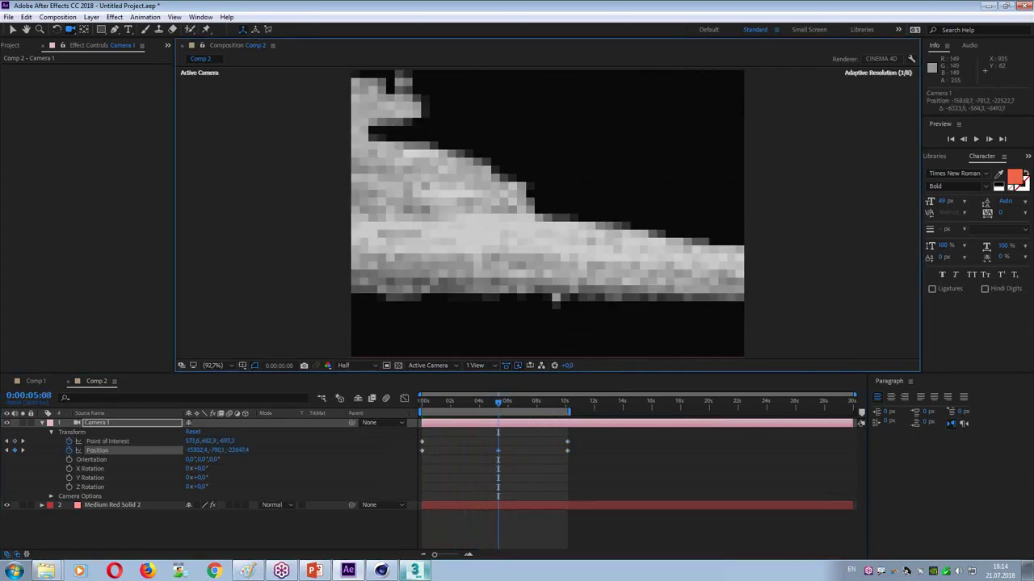
pyautogui.scroll(-5, 553, 297)
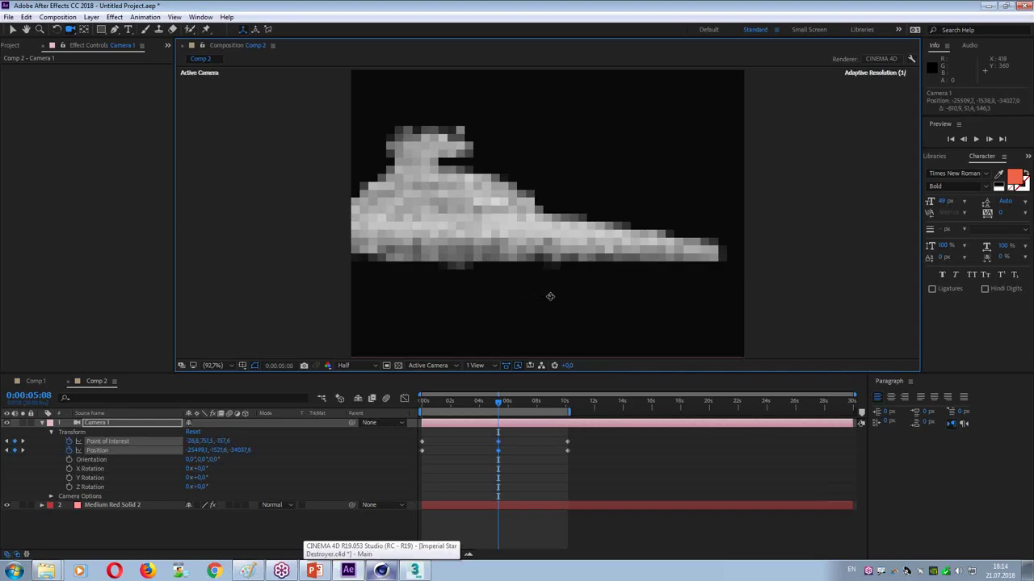
pyautogui.scroll(2, 550, 297)
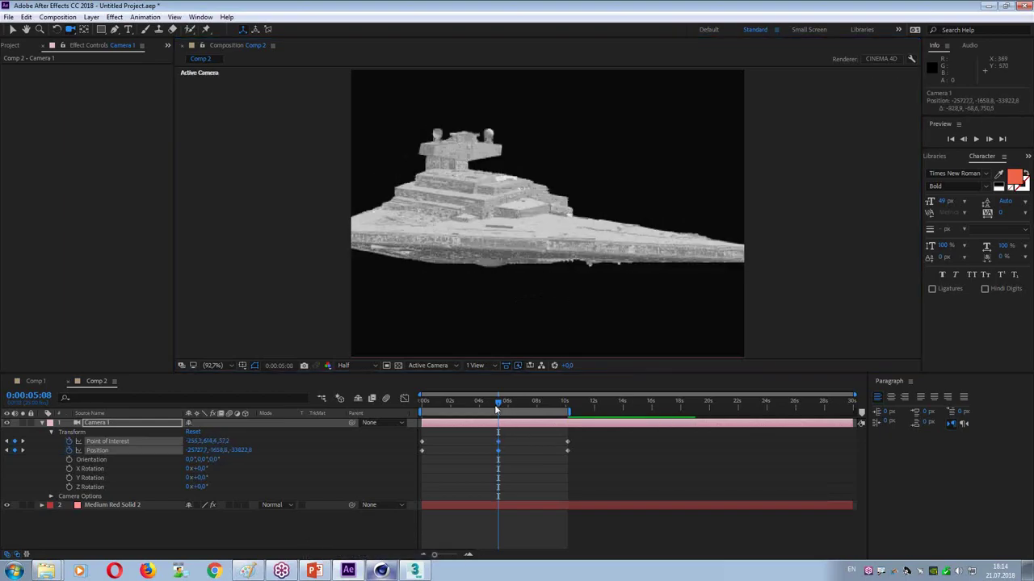
# Step: Preview the three-keyframe camera animation from the start of the composition
pyautogui.press('Home')
pyautogui.press('space')
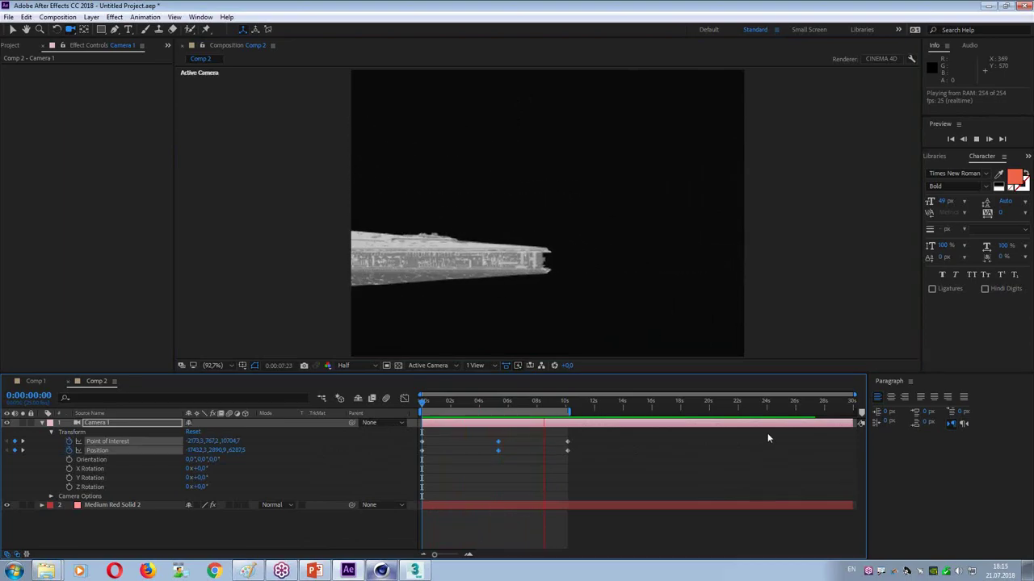
pyautogui.press('space')
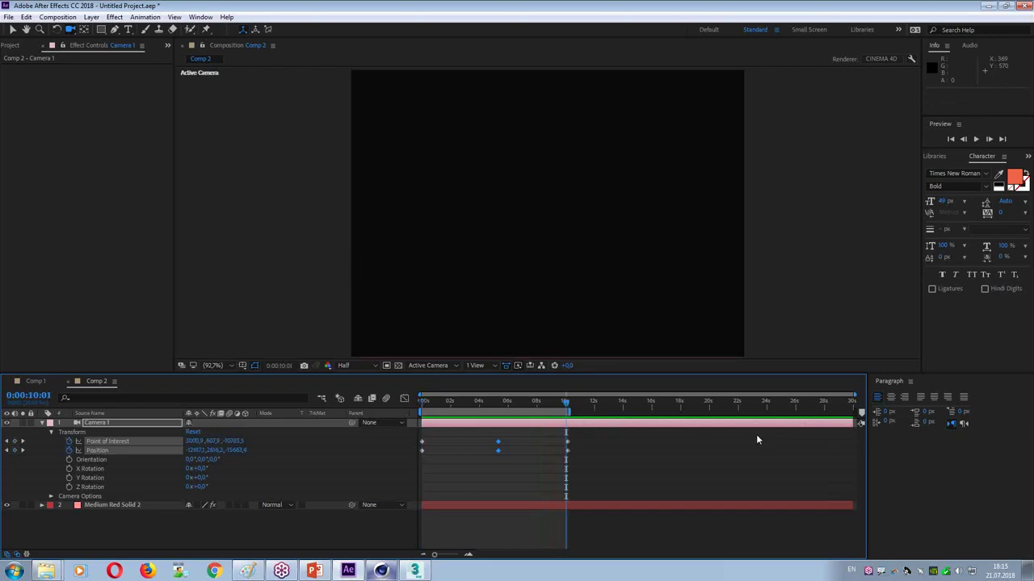
# Step: Switch to 3ds Max and export only the zombie mesh to the desktop as zomb.obj with the default OBJ export options
pyautogui.click(416, 573)
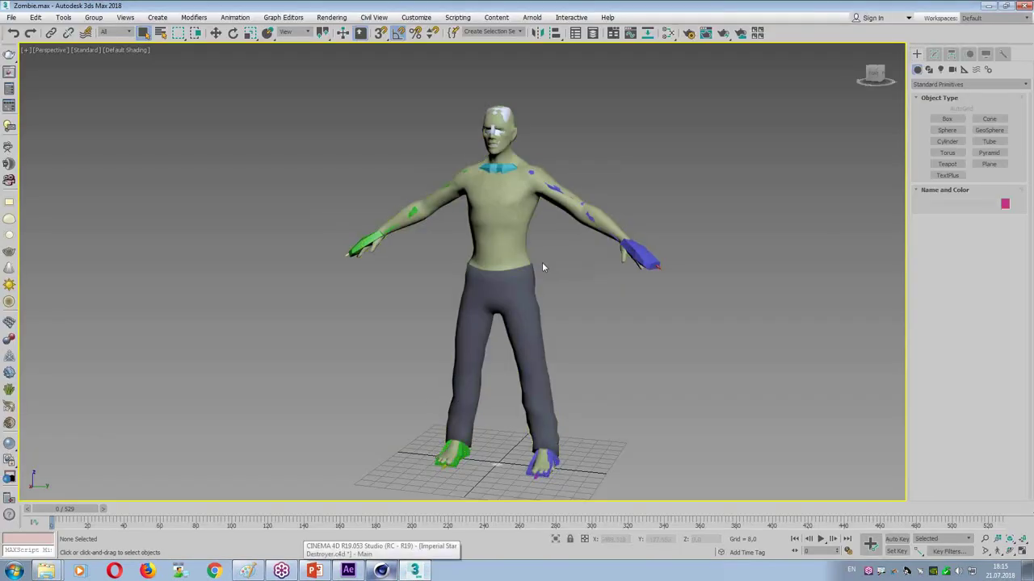
pyautogui.click(521, 351)
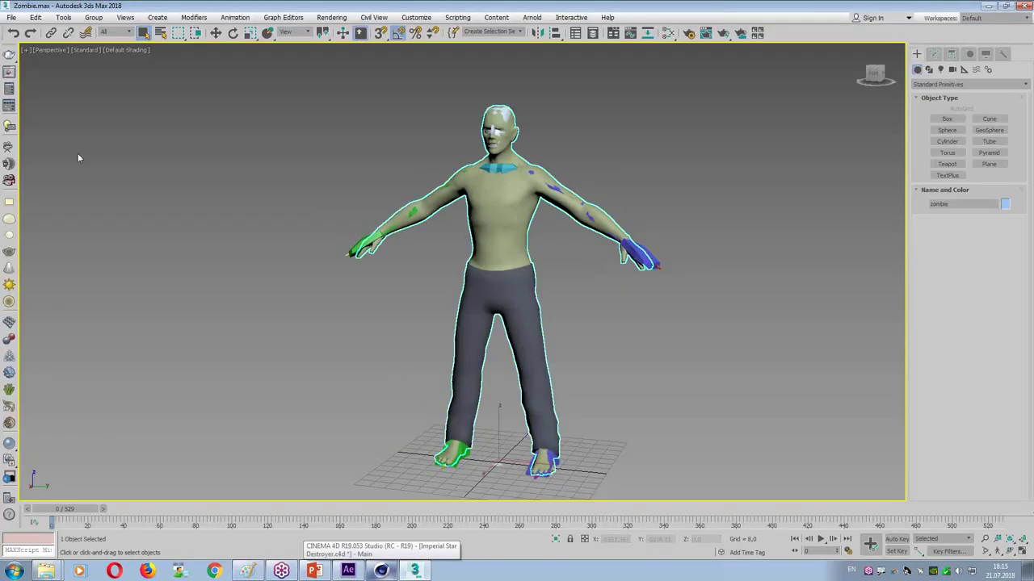
pyautogui.click(12, 17)
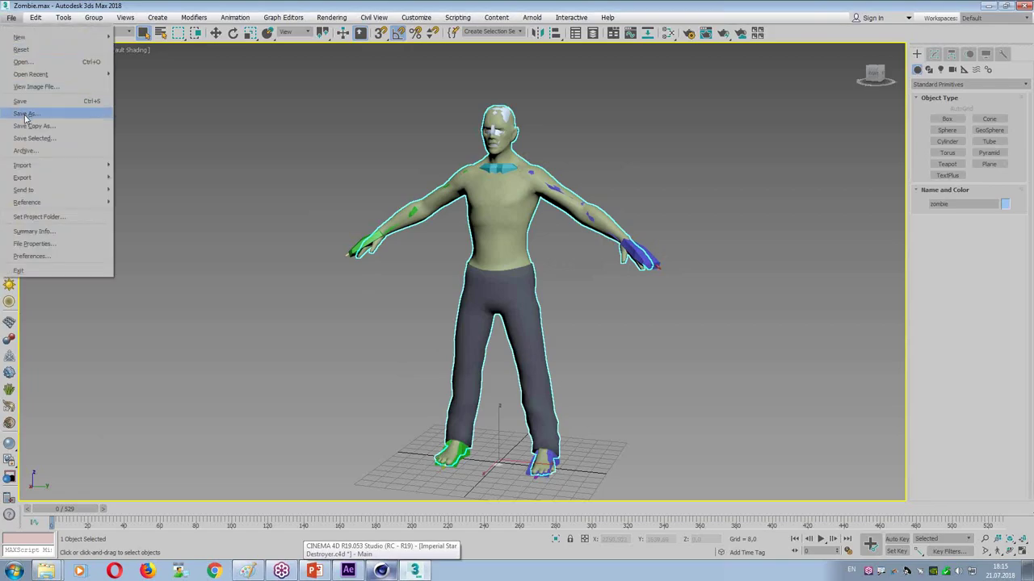
pyautogui.moveTo(44, 185)
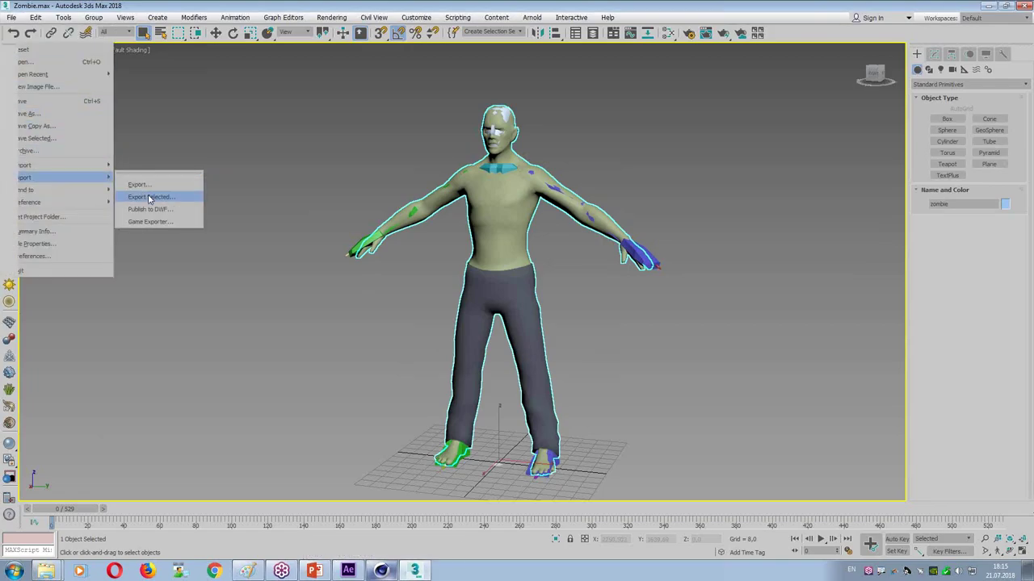
pyautogui.click(149, 197)
pyautogui.click(36, 118)
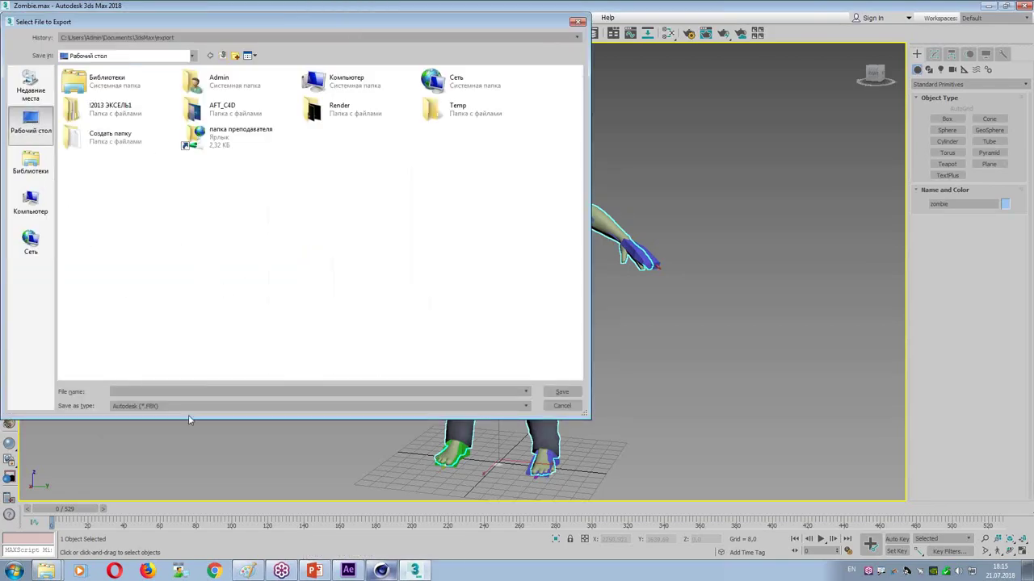
pyautogui.click(159, 407)
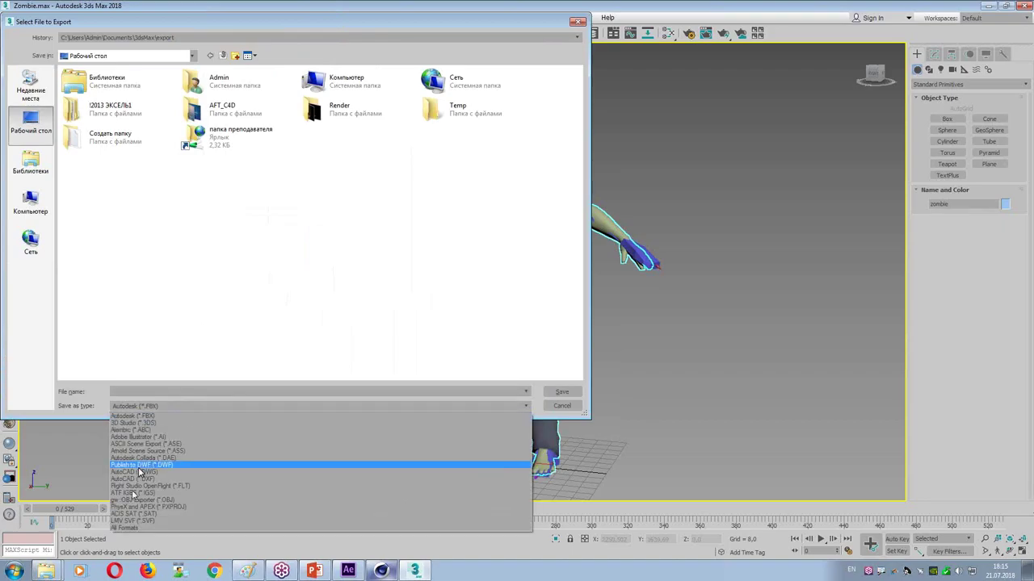
pyautogui.click(184, 500)
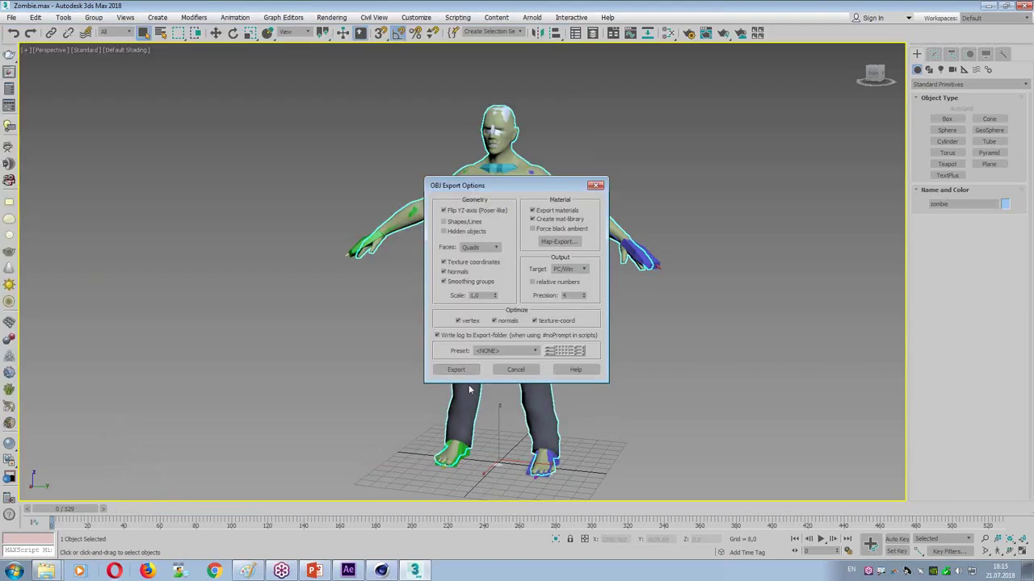
pyautogui.click(456, 369)
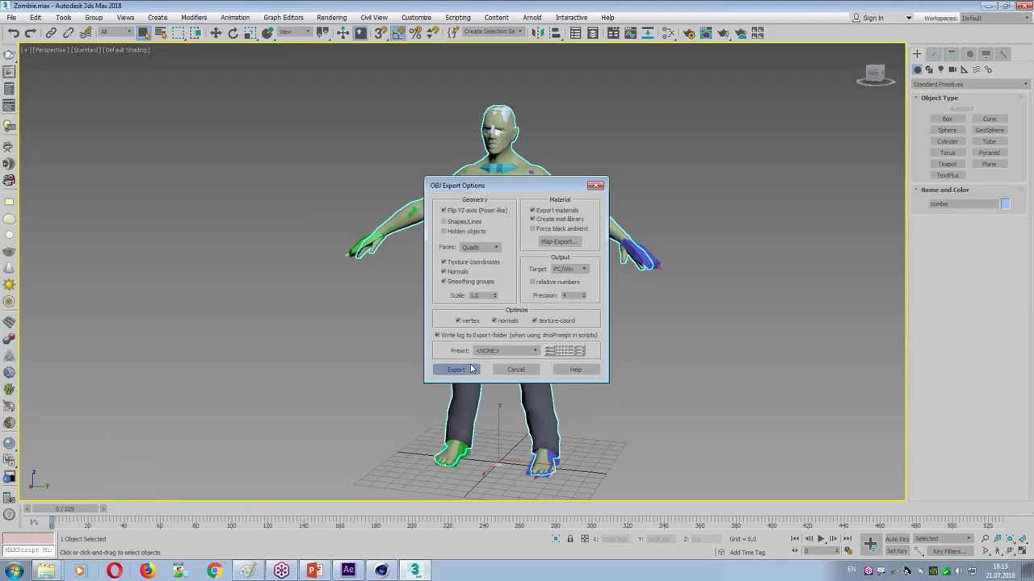
pyautogui.click(631, 372)
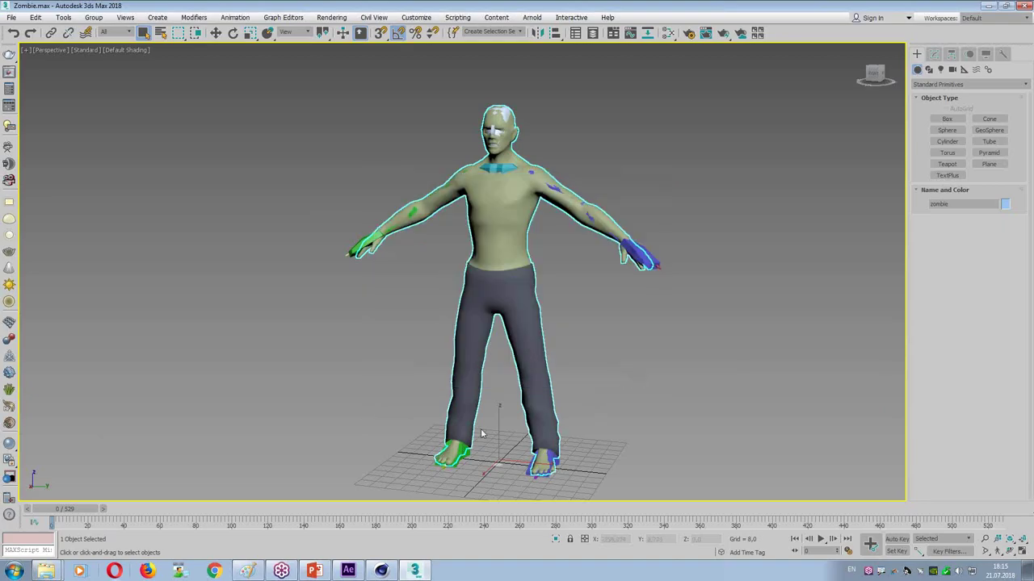
# Step: Return to After Effects and create a 30-second PAL D1/DV composition, Comp 3, containing a 720 x 576 px solid
pyautogui.click(348, 571)
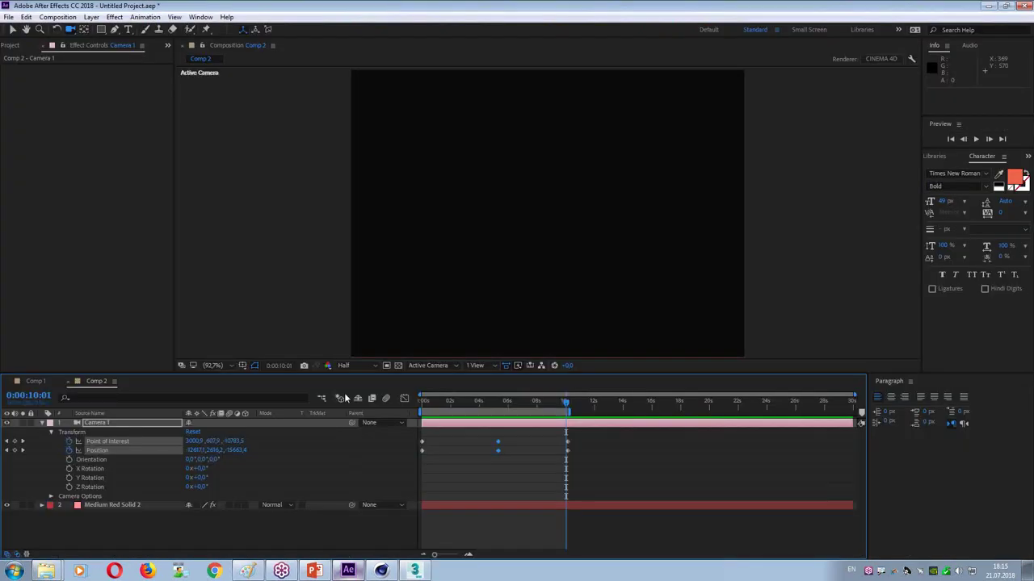
pyautogui.hotkey('ctrl', 'n')
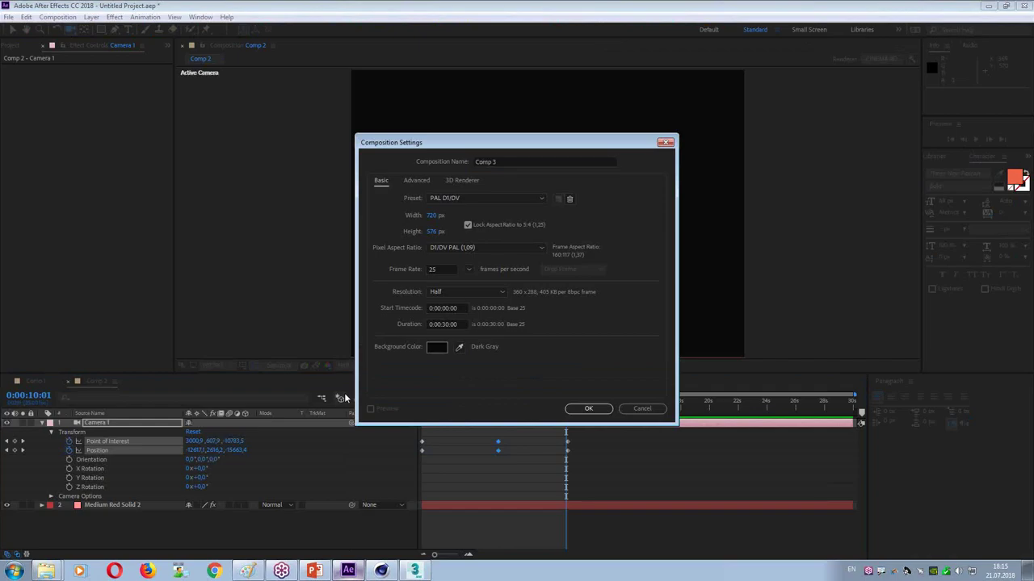
pyautogui.press('Return')
pyautogui.hotkey('ctrl', 'y')
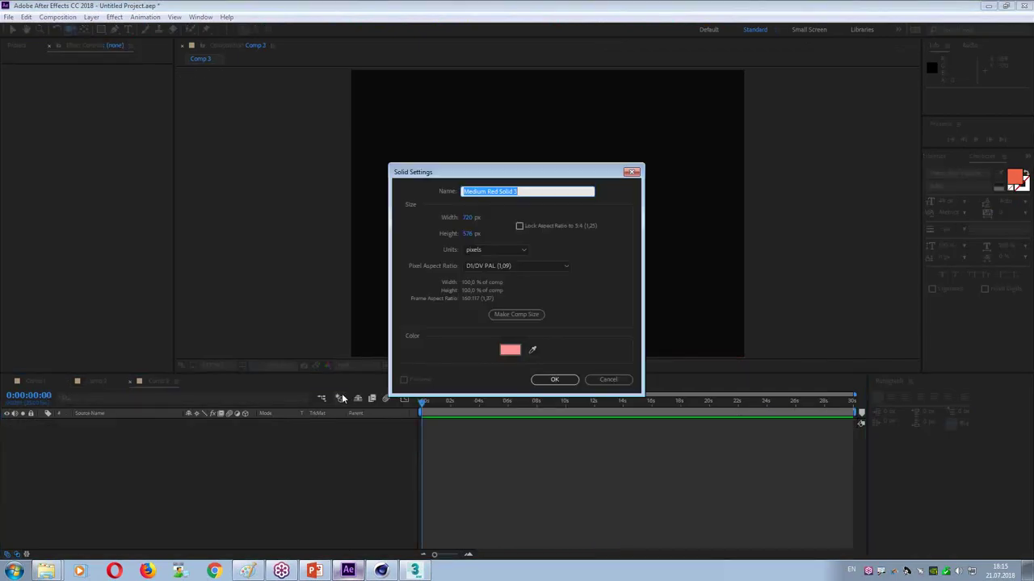
pyautogui.press('Return')
# Step: Apply the Element effect to the new solid and open its Scene Setup
pyautogui.click(114, 17)
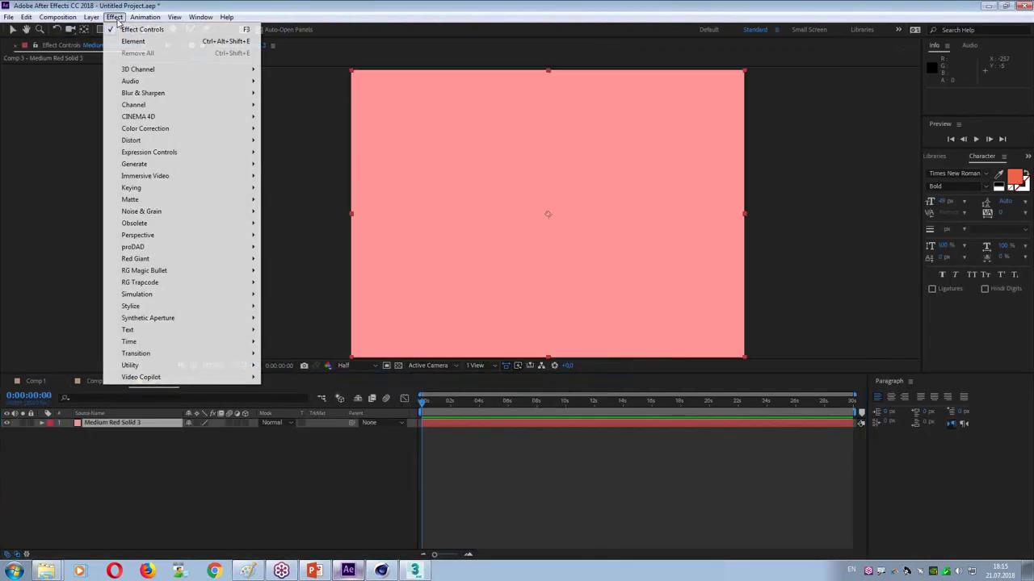
pyautogui.click(121, 44)
pyautogui.click(12, 29)
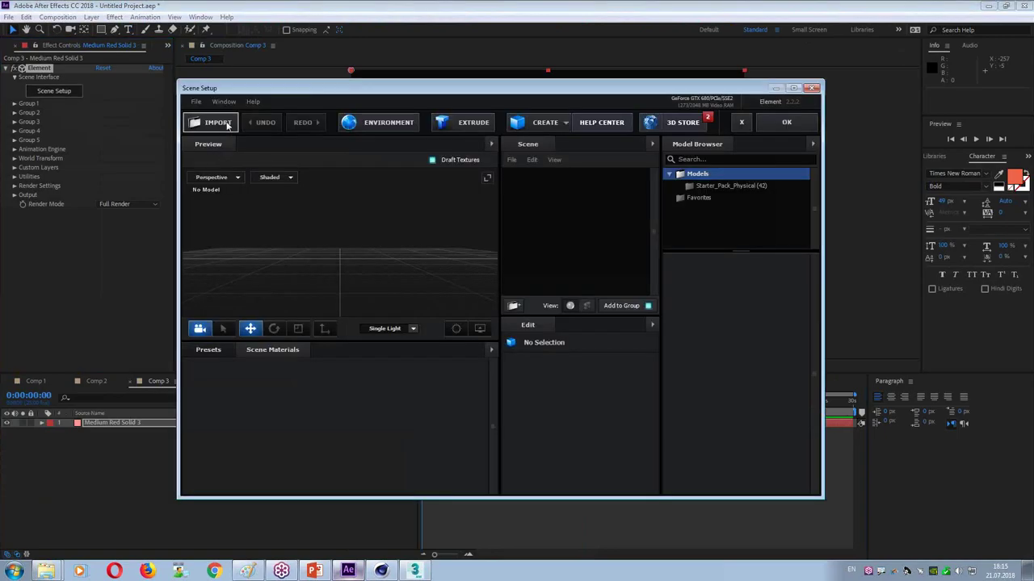
# Step: Import zomb.obj from the desktop into the Element scene with the default import preferences
pyautogui.click(207, 122)
pyautogui.click(230, 190)
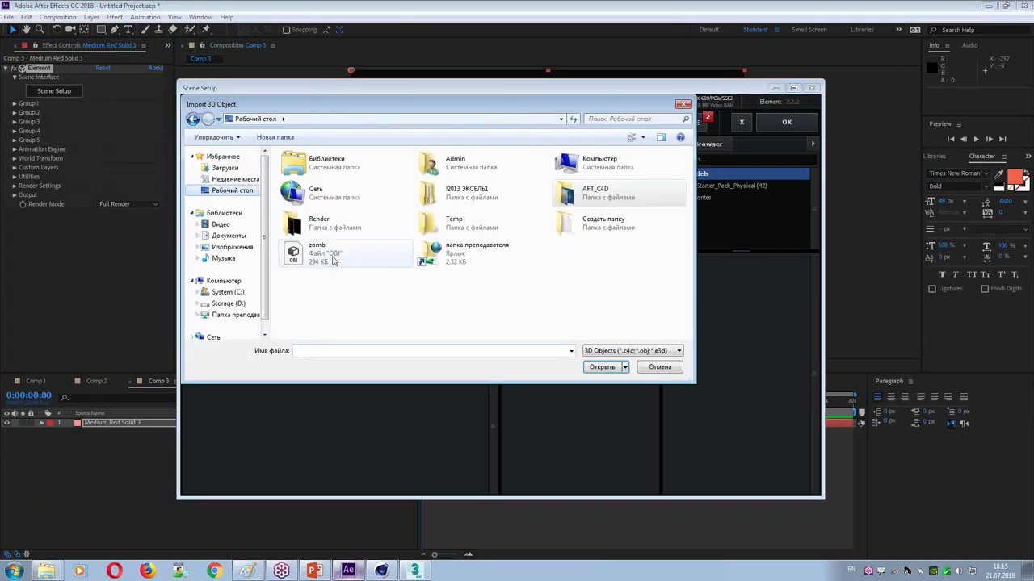
pyautogui.click(307, 257)
pyautogui.doubleClick(307, 257)
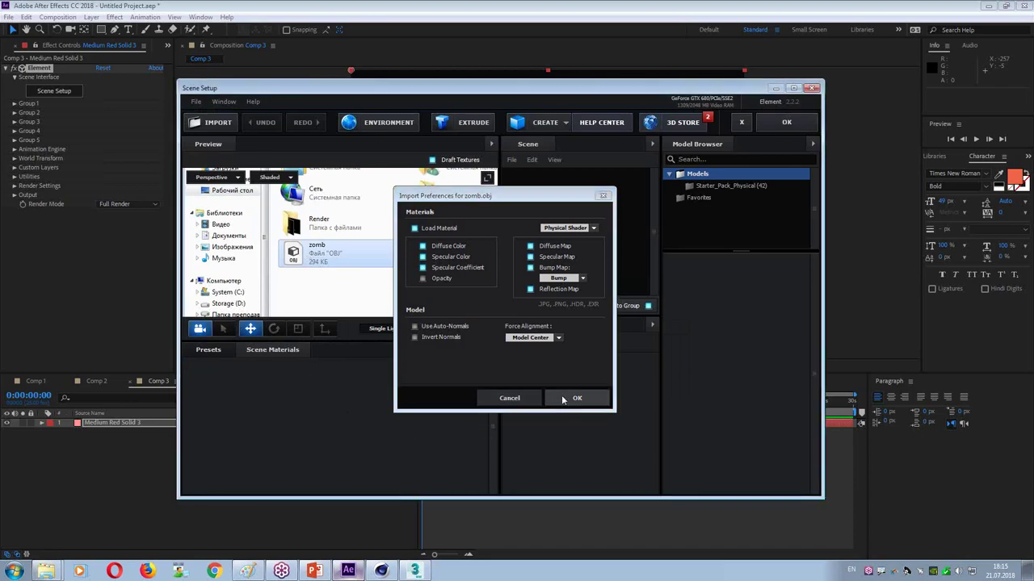
pyautogui.click(565, 397)
pyautogui.moveTo(369, 287); pyautogui.dragTo(313, 293)
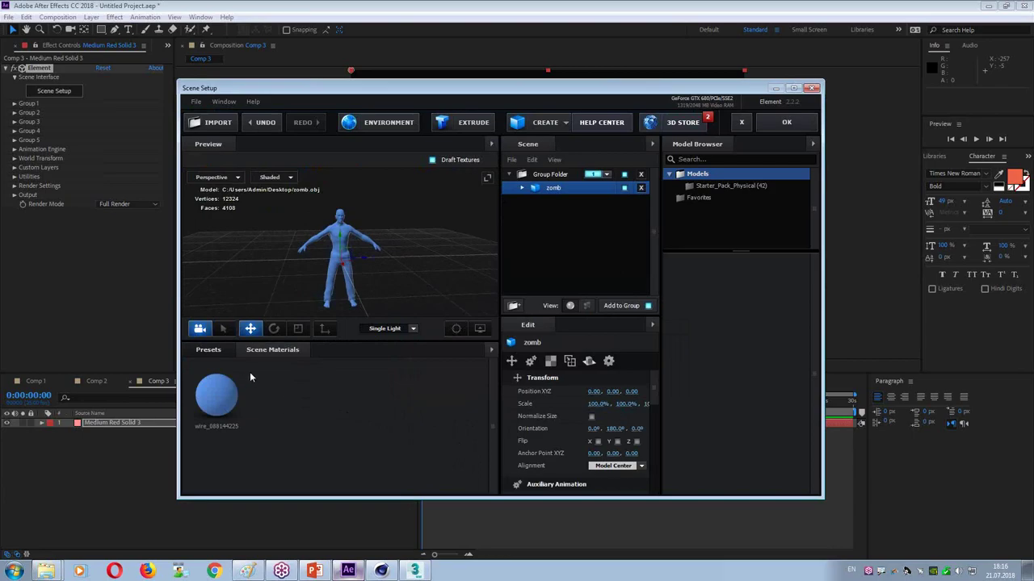
# Step: Apply the Bright_Light preset from the Physical materials to the zombie model and accept the Element scene
pyautogui.click(207, 350)
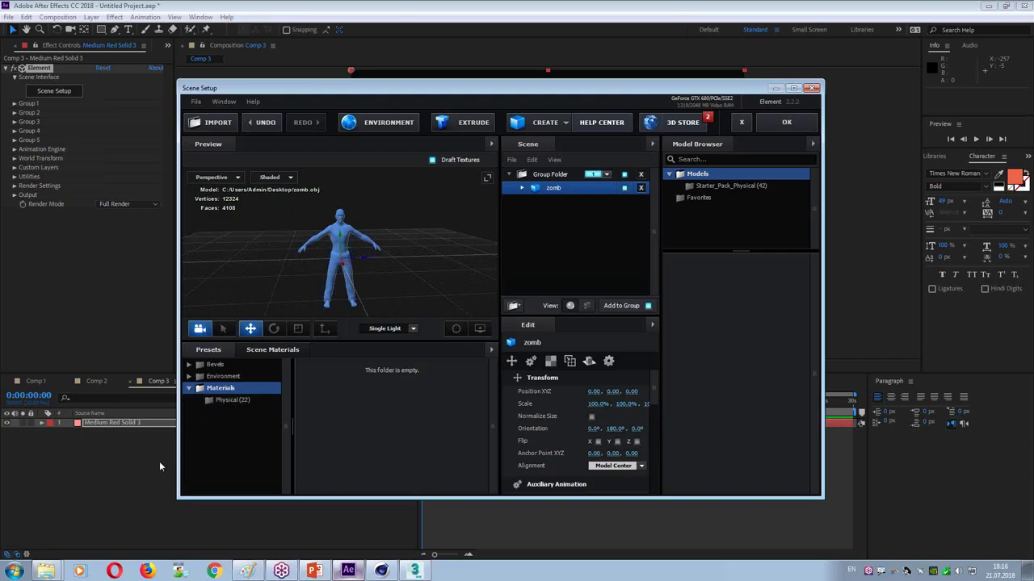
pyautogui.click(223, 401)
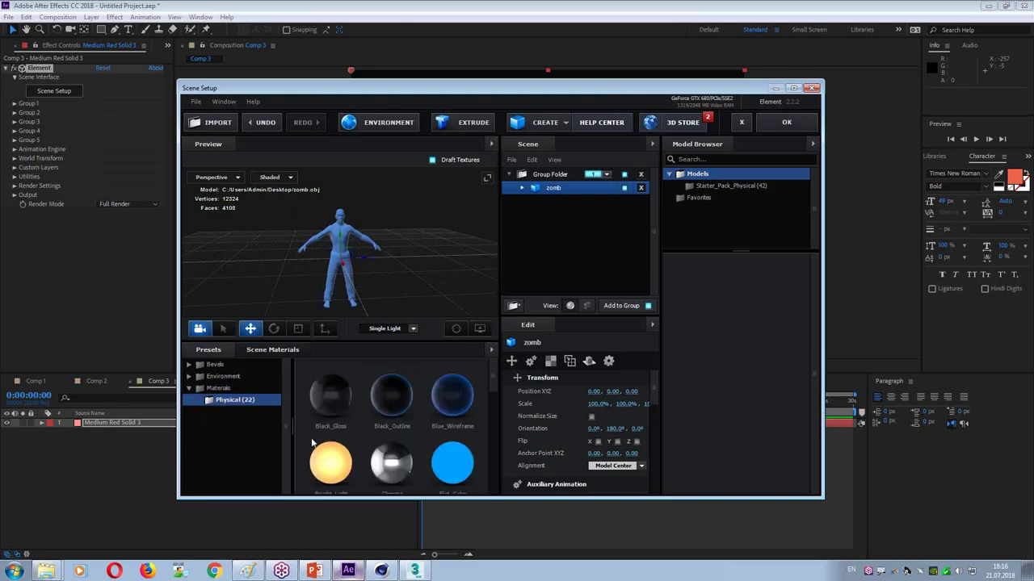
pyautogui.scroll(-2, 323, 444)
pyautogui.scroll(1, 327, 446)
pyautogui.scroll(-1, 338, 449)
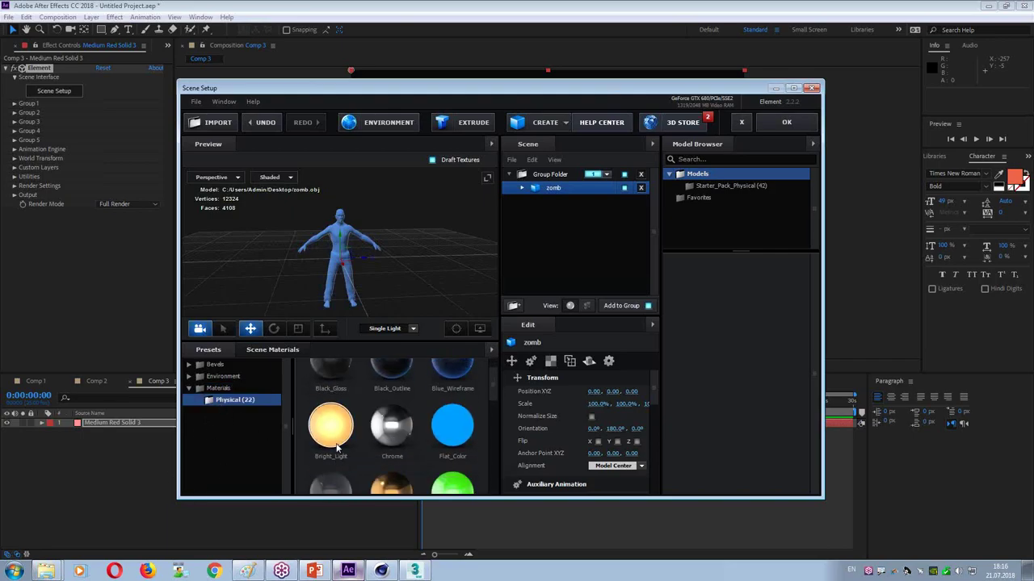
pyautogui.moveTo(337, 446); pyautogui.dragTo(337, 277)
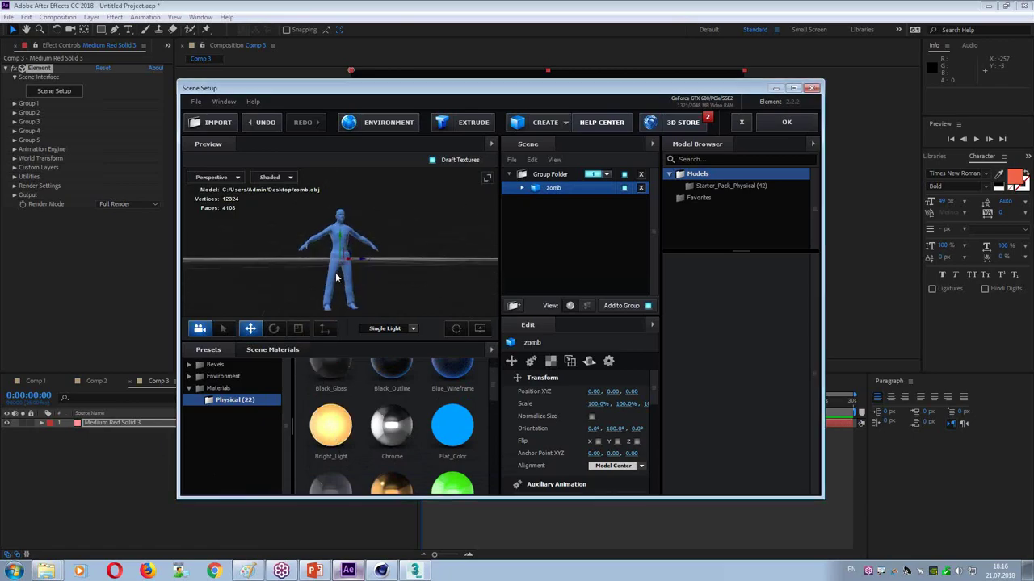
pyautogui.moveTo(330, 427); pyautogui.dragTo(340, 276)
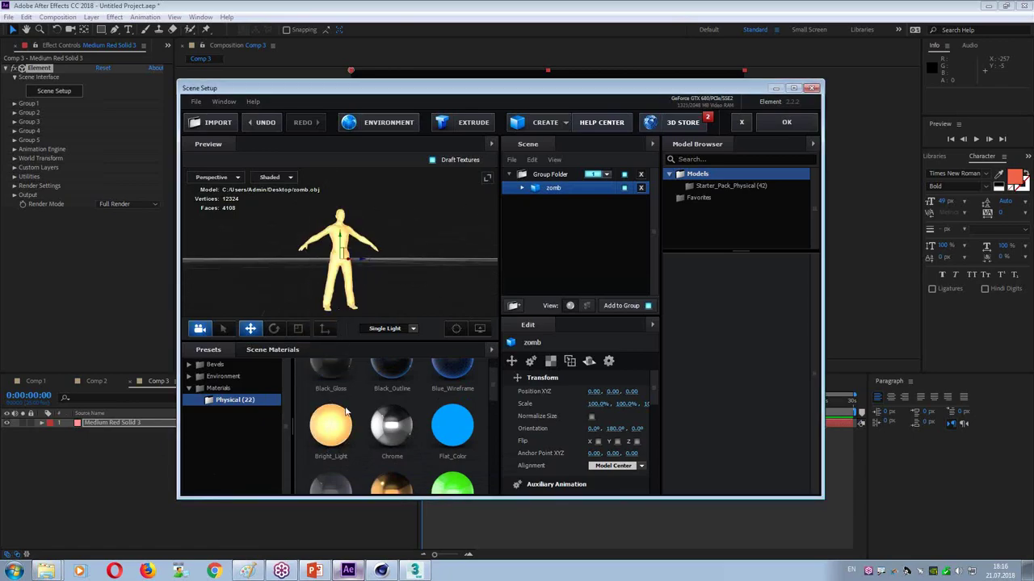
pyautogui.click(776, 123)
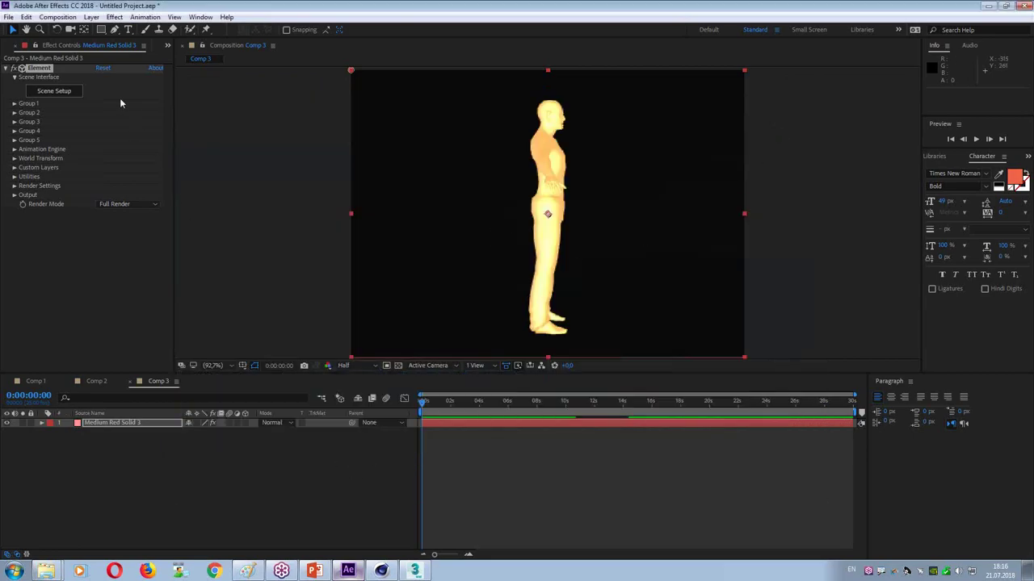
# Step: Add a two-node camera, Camera 1, with the default settings to Comp 3
pyautogui.click(91, 17)
pyautogui.moveTo(102, 29)
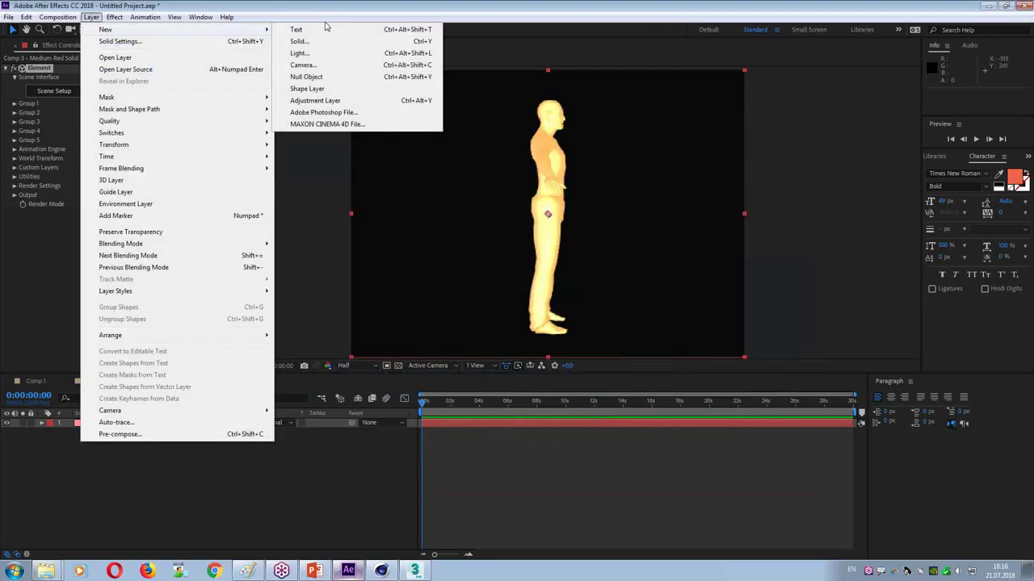
pyautogui.click(323, 65)
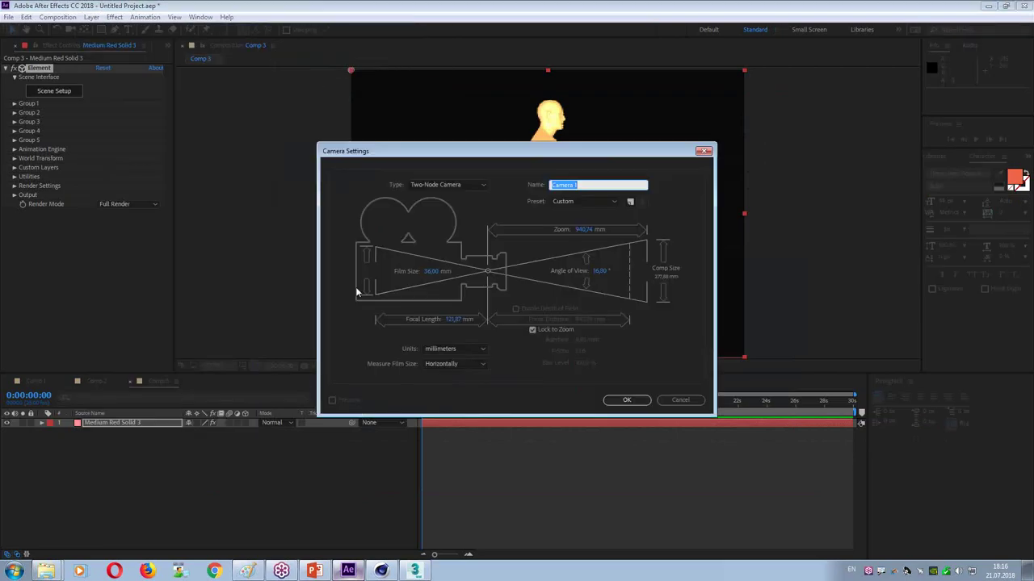
pyautogui.click(626, 401)
# Step: Orbit and dolly Camera 1 with the camera tool so the whole zombie is framed from the front
pyautogui.press('c')
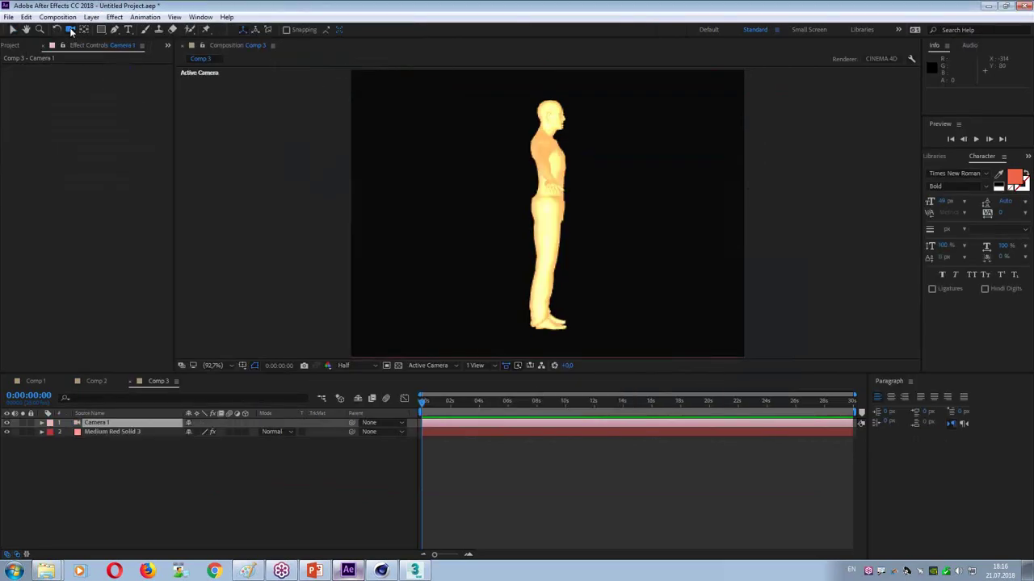
pyautogui.moveTo(553, 240)
pyautogui.mouseDown()
pyautogui.moveTo(454, 235)
pyautogui.moveTo(524, 220)
pyautogui.moveTo(493, 217)
pyautogui.moveTo(568, 252)
pyautogui.mouseUp()
pyautogui.moveTo(554, 167); pyautogui.dragTo(628, 2)
pyautogui.moveTo(589, 120); pyautogui.dragTo(602, 181)
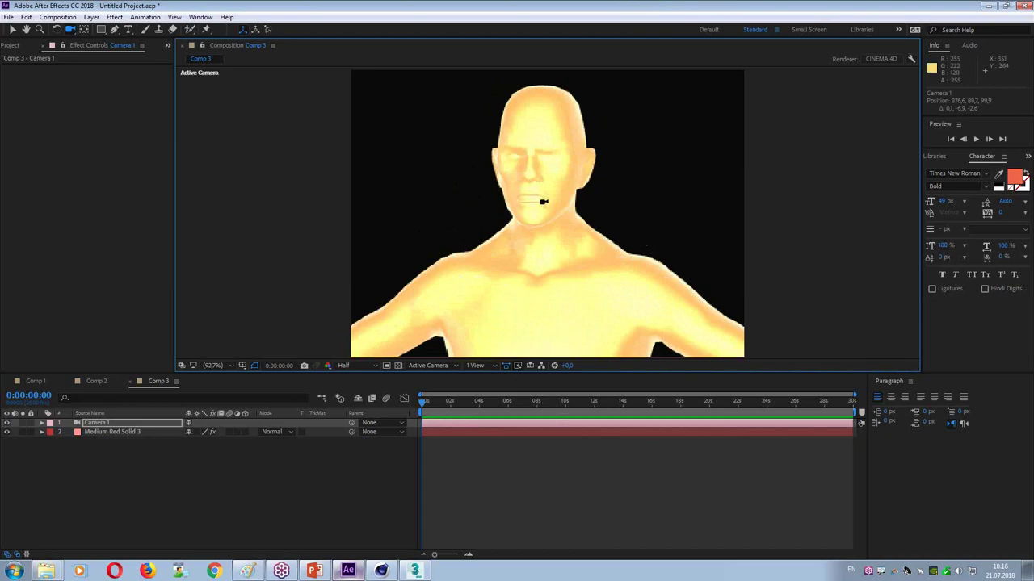
pyautogui.moveTo(544, 202); pyautogui.dragTo(549, 300)
pyautogui.moveTo(571, 263); pyautogui.dragTo(557, 296)
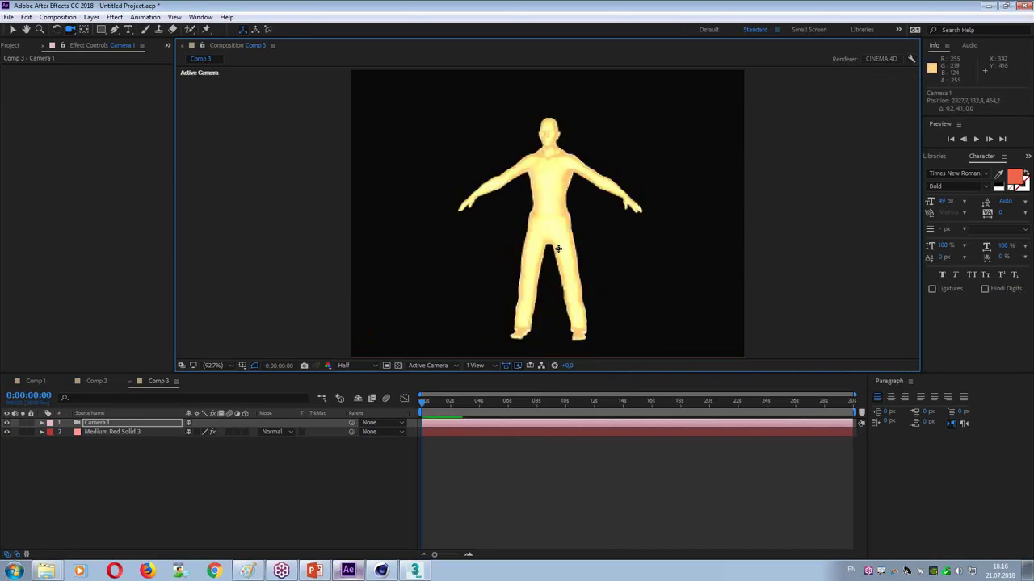
pyautogui.moveTo(554, 215); pyautogui.dragTo(548, 344)
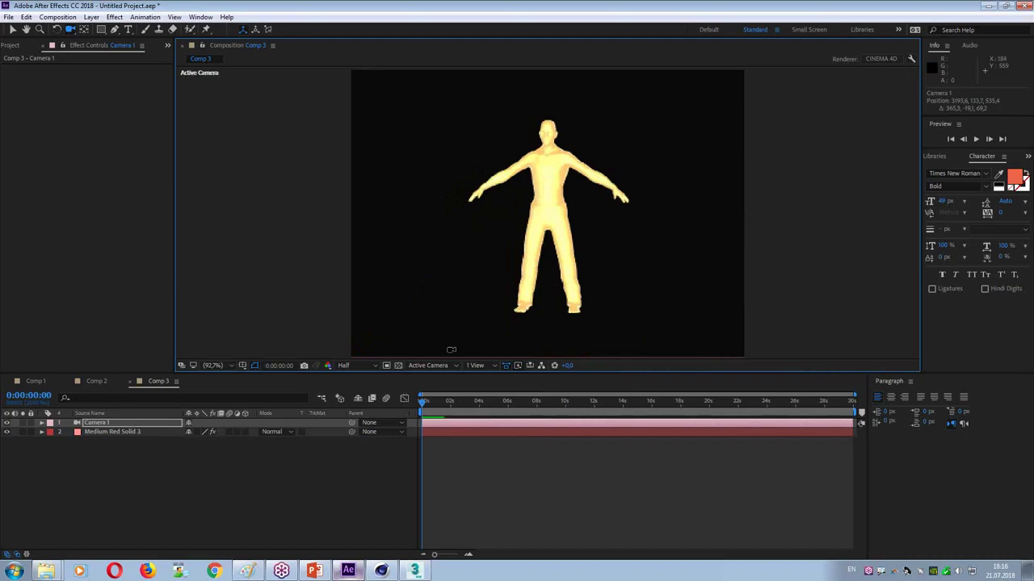
# Step: In the solid's Element effect, set the Group 1 particle count to 11 and its Z position to 410
pyautogui.click(96, 433)
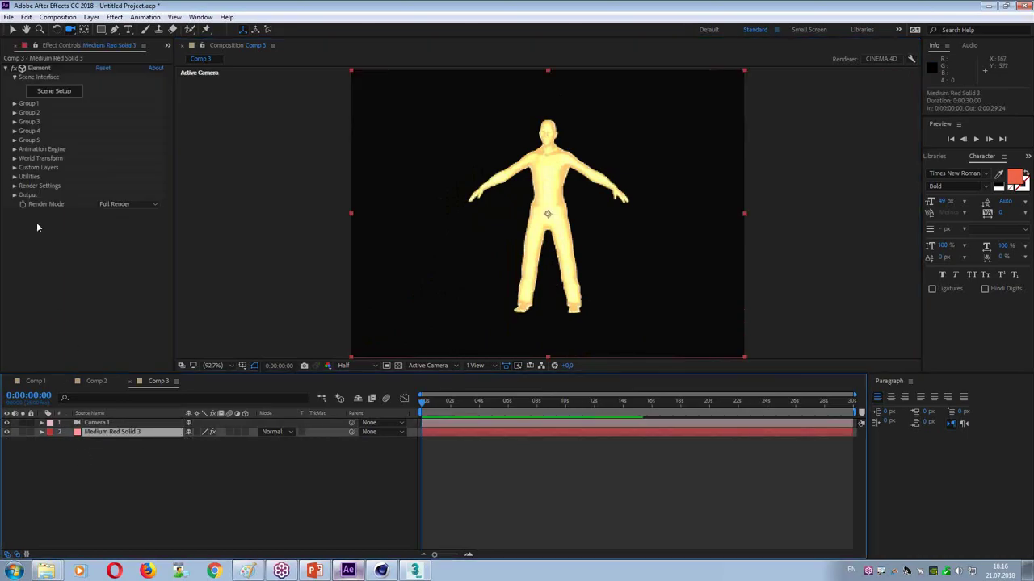
pyautogui.click(14, 104)
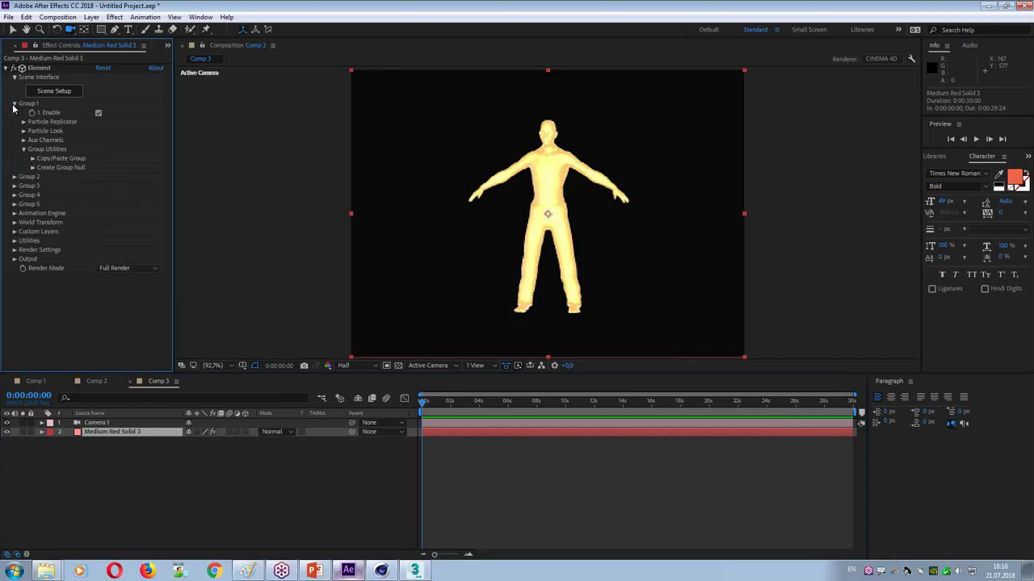
pyautogui.click(23, 122)
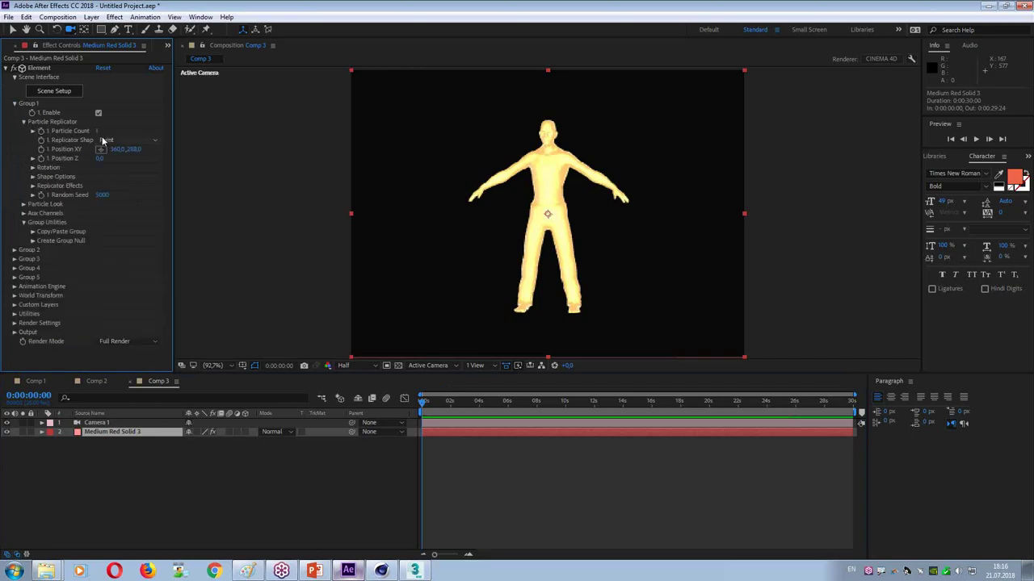
pyautogui.moveTo(96, 130); pyautogui.dragTo(172, 161)
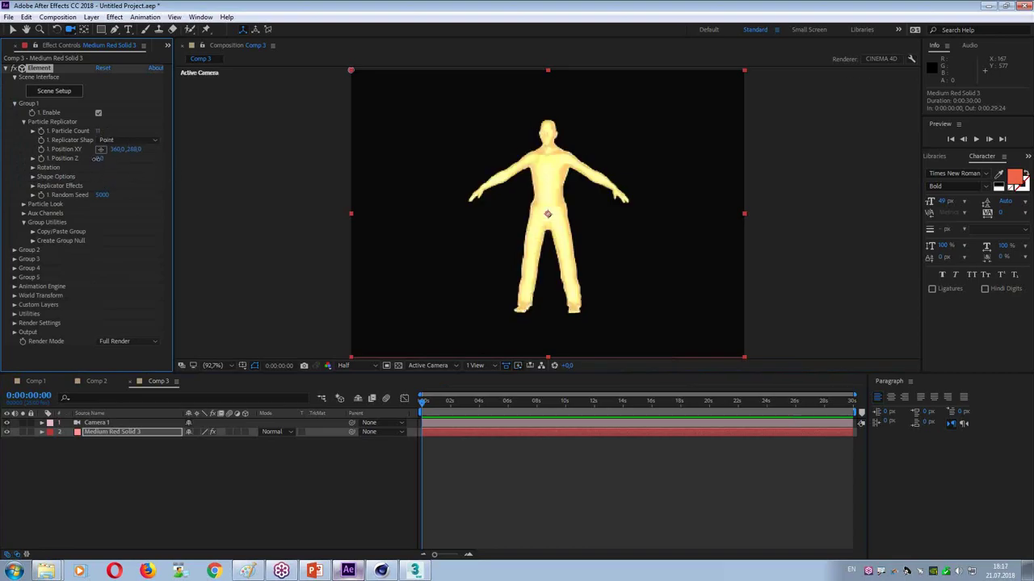
pyautogui.moveTo(99, 158)
pyautogui.mouseDown()
pyautogui.moveTo(134, 161)
pyautogui.moveTo(119, 161)
pyautogui.mouseUp()
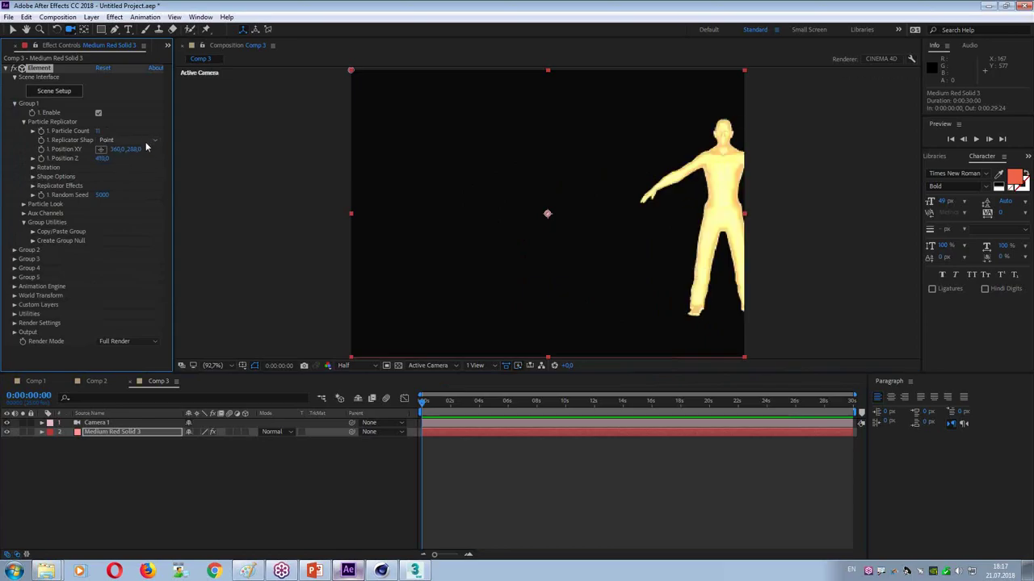
# Step: Set the Group 1 replicator shape to Ring and move the camera to frame the whole ring of zombies from above
pyautogui.click(145, 142)
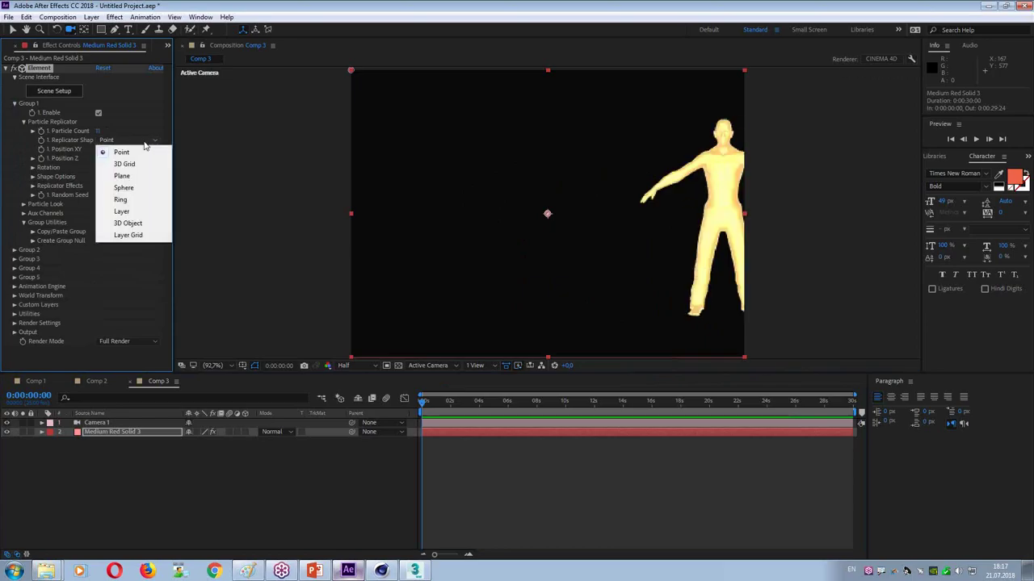
pyautogui.click(124, 201)
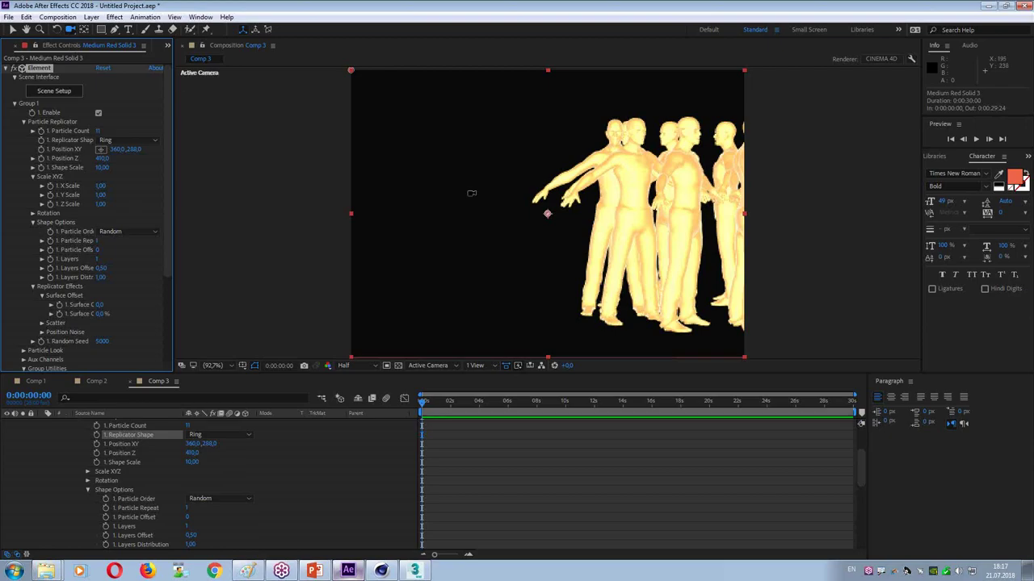
pyautogui.moveTo(471, 194); pyautogui.dragTo(353, 322)
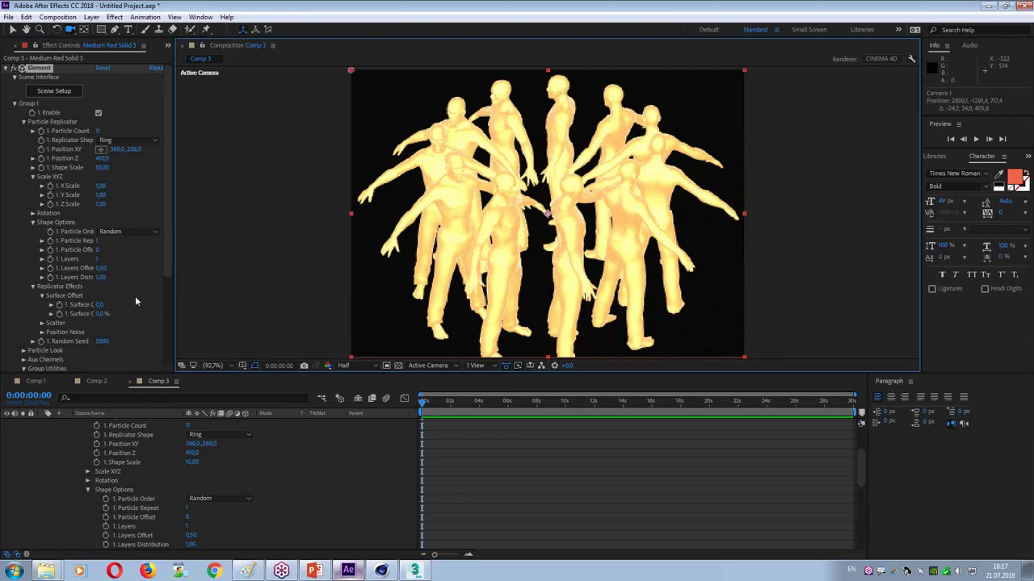
pyautogui.scroll(-2, 134, 300)
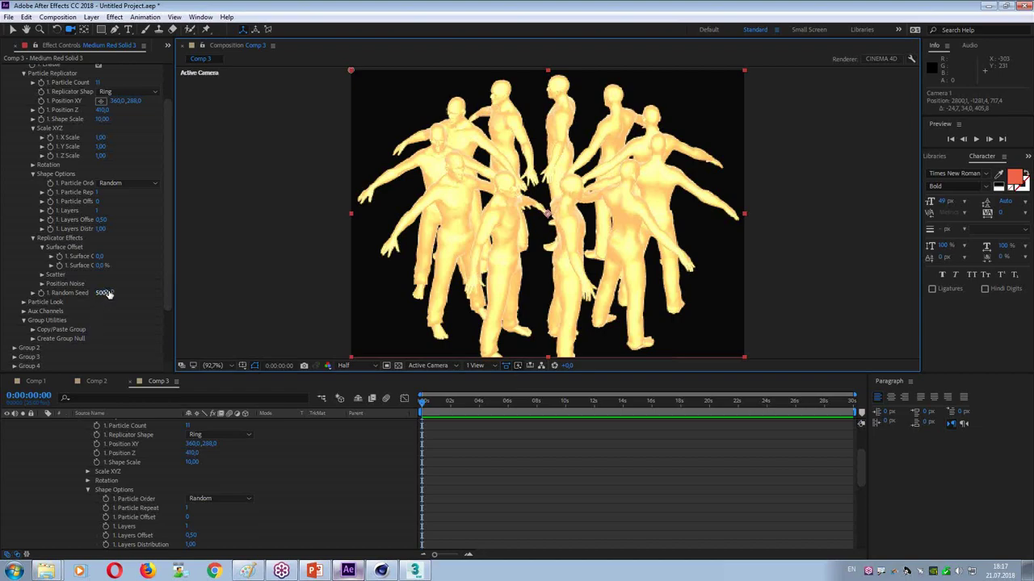
pyautogui.scroll(3, 68, 218)
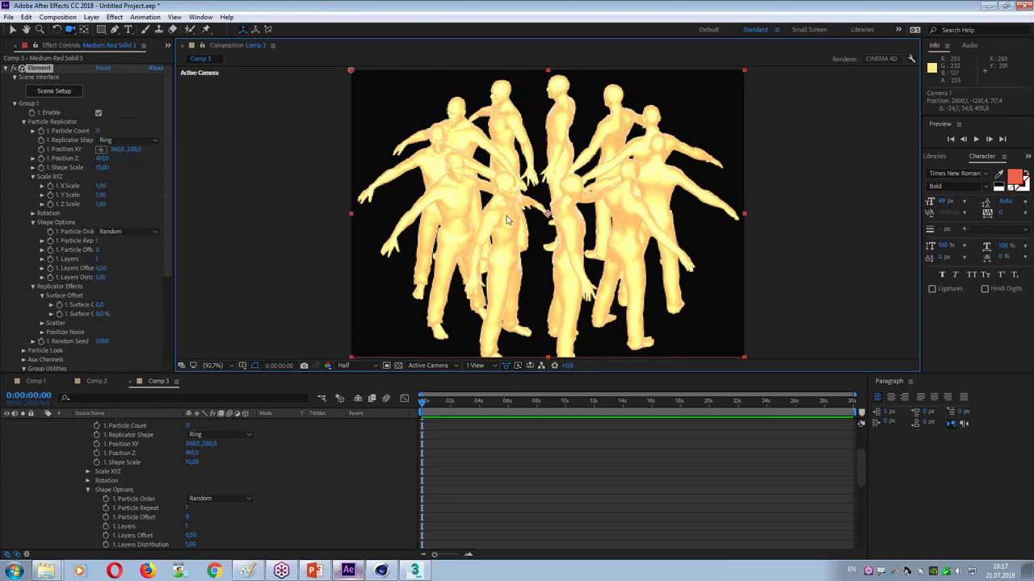
# Step: Create a 30-second PAL D1/DV composition, Comp 4, with a 720 x 576 px solid, and apply the Element effect to the solid
pyautogui.hotkey('ctrl', 'n')
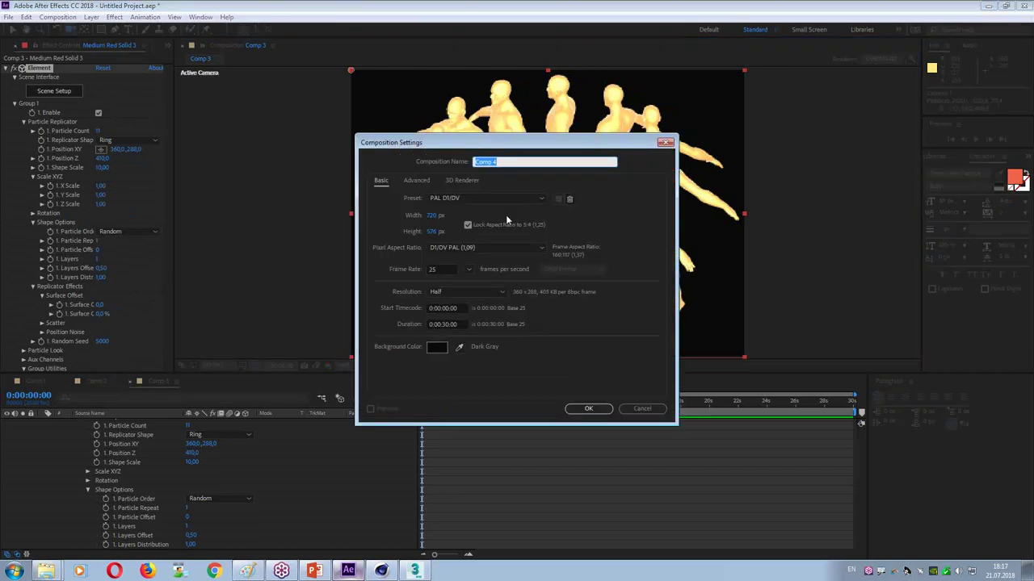
pyautogui.press('Return')
pyautogui.hotkey('ctrl', 'y')
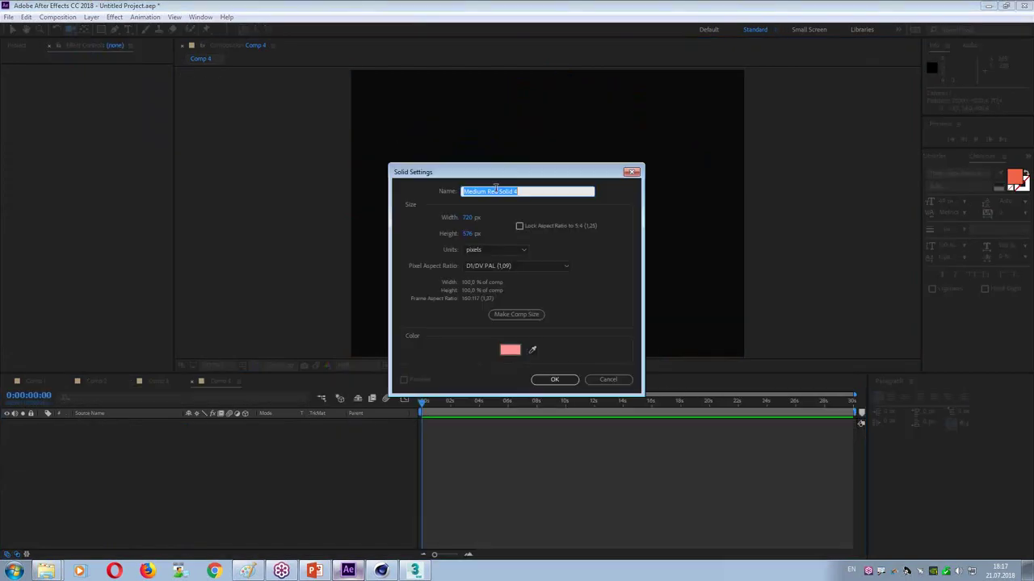
pyautogui.press('Return')
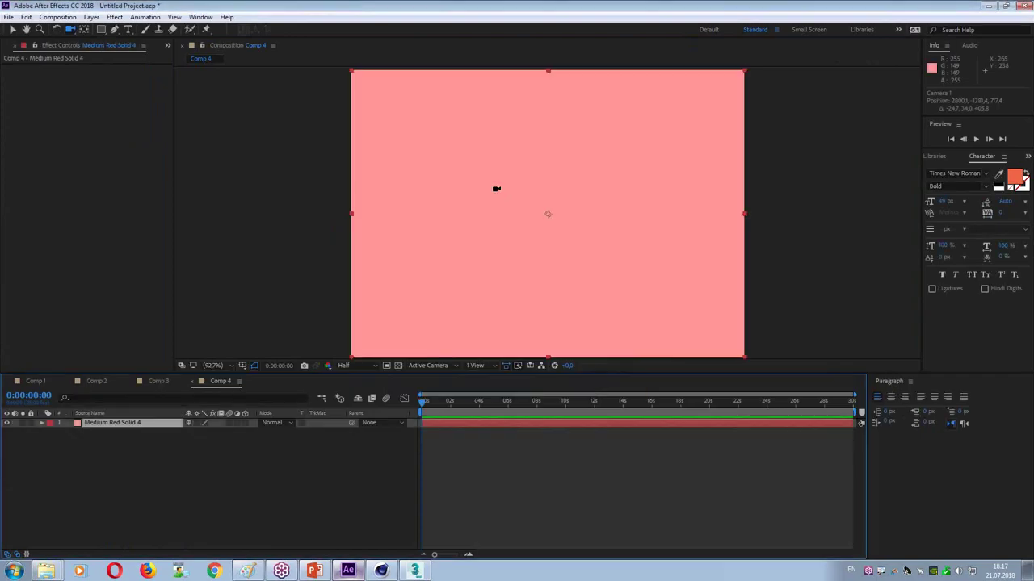
pyautogui.click(113, 17)
pyautogui.click(134, 41)
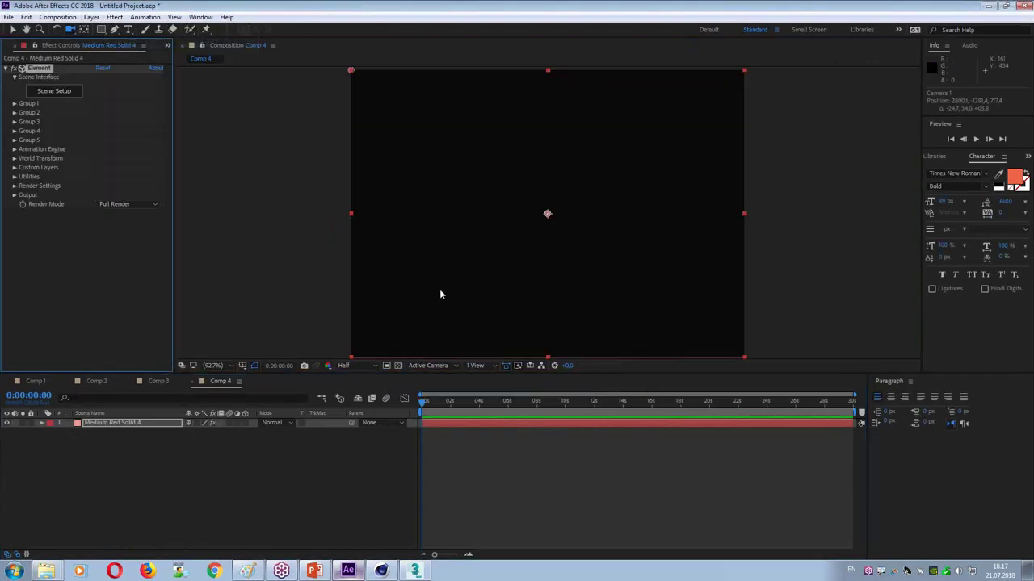
# Step: Switch to 3ds Max, select the zombie's left hand biped bone and try moving it to test the rig
pyautogui.click(415, 571)
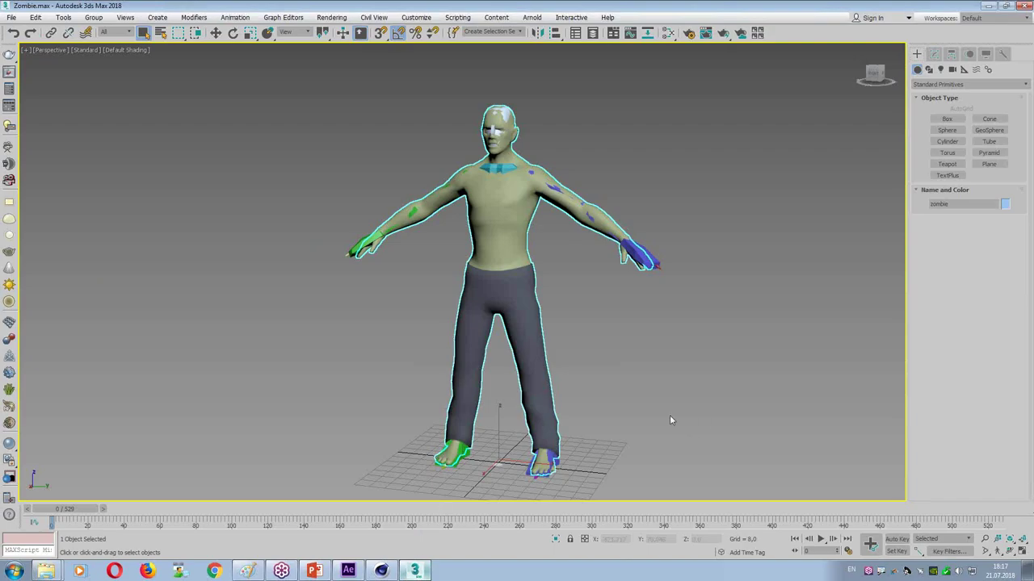
pyautogui.click(638, 255)
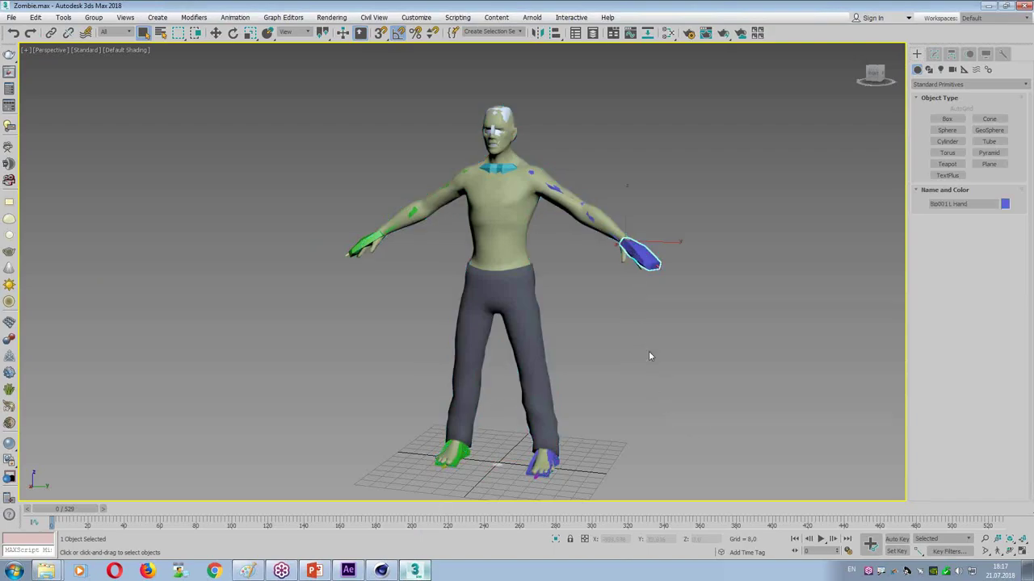
pyautogui.moveTo(655, 357); pyautogui.dragTo(644, 386)
pyautogui.press('w')
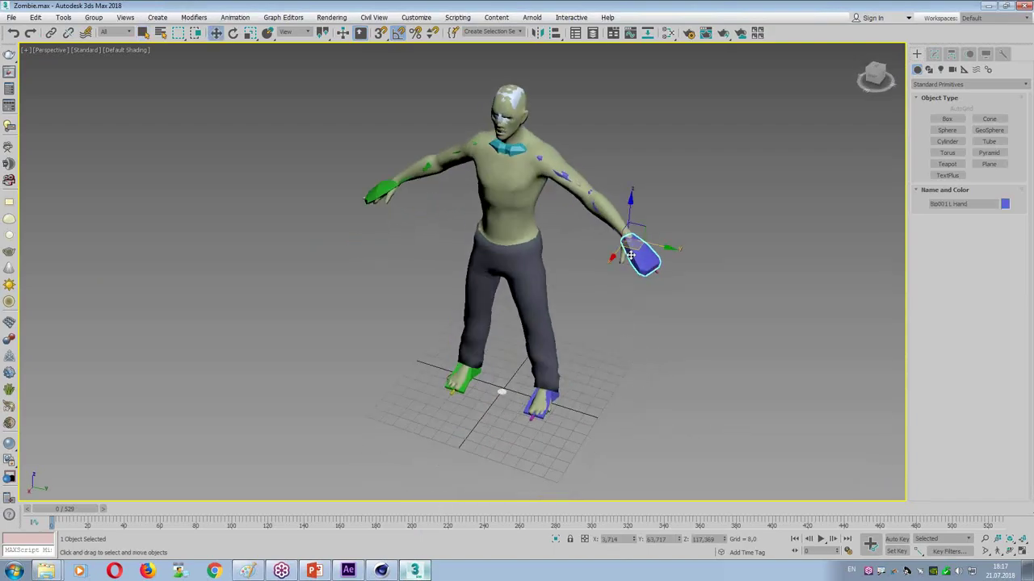
pyautogui.moveTo(632, 254); pyautogui.dragTo(667, 260)
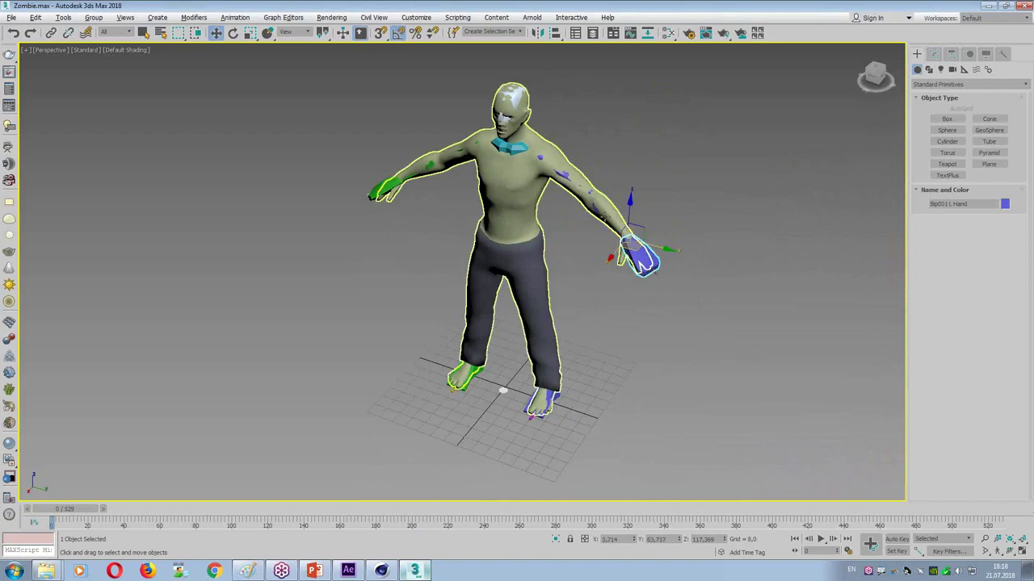
pyautogui.moveTo(558, 236); pyautogui.dragTo(578, 280)
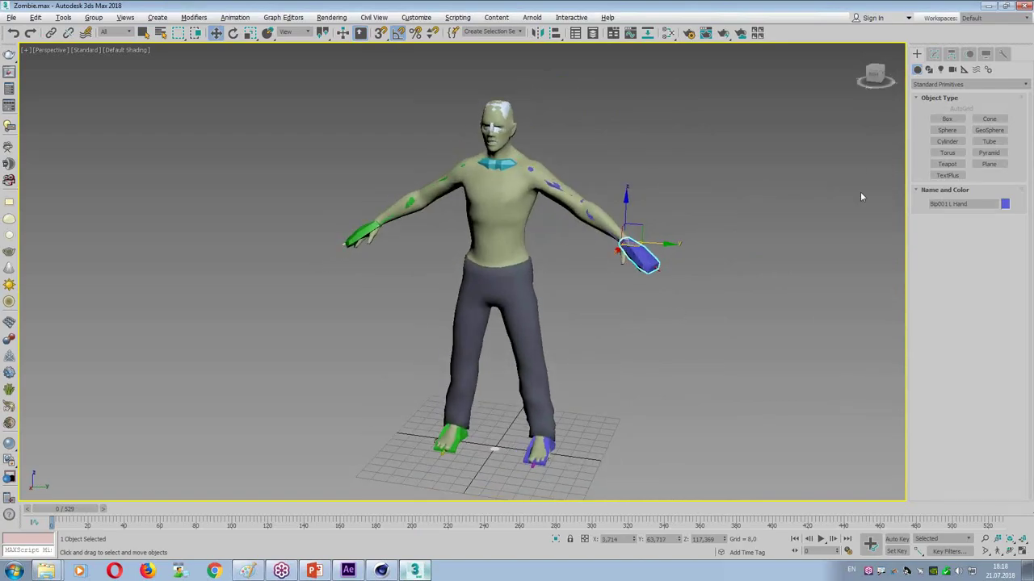
# Step: Start loading a motion file for the biped and browse to the Motion capture collection in D:\MAX 2018 tutorials Character animation (VRAY)
pyautogui.click(968, 53)
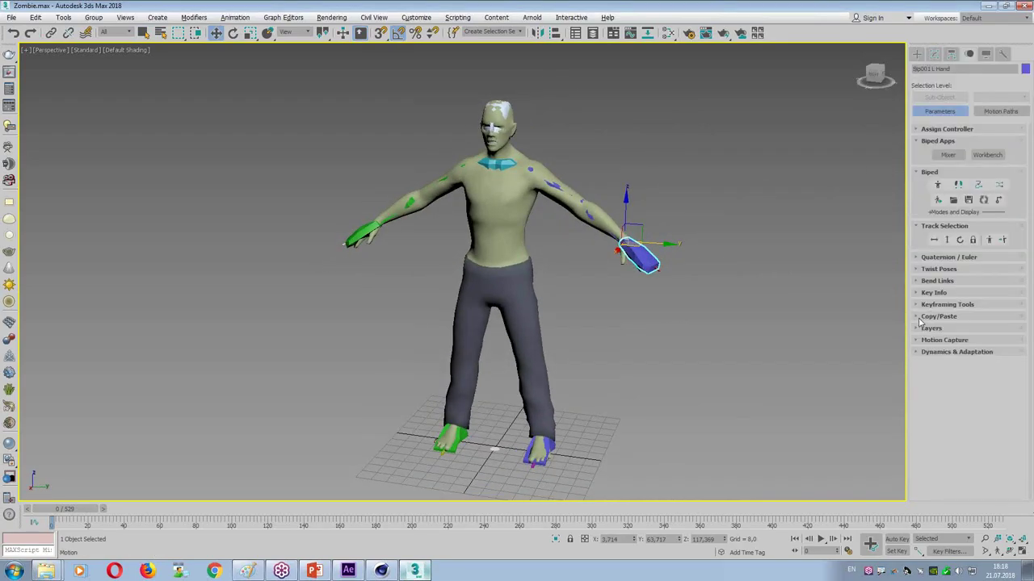
pyautogui.click(953, 200)
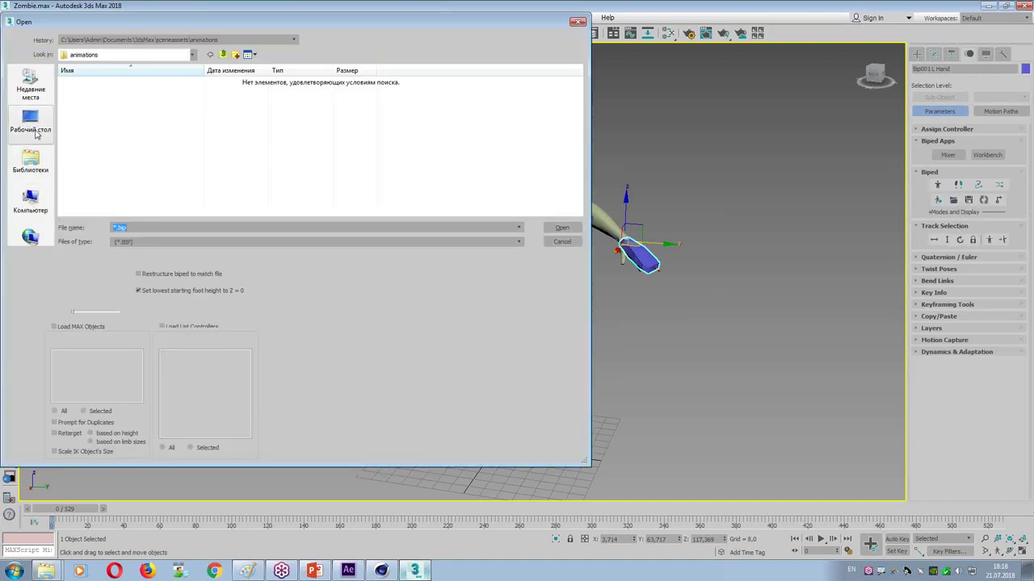
pyautogui.click(31, 202)
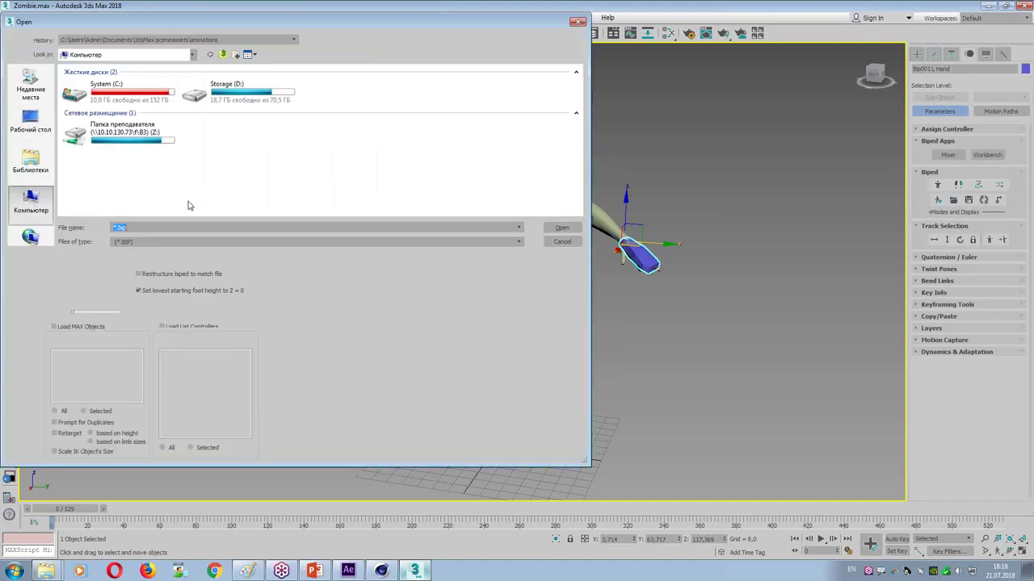
pyautogui.doubleClick(257, 95)
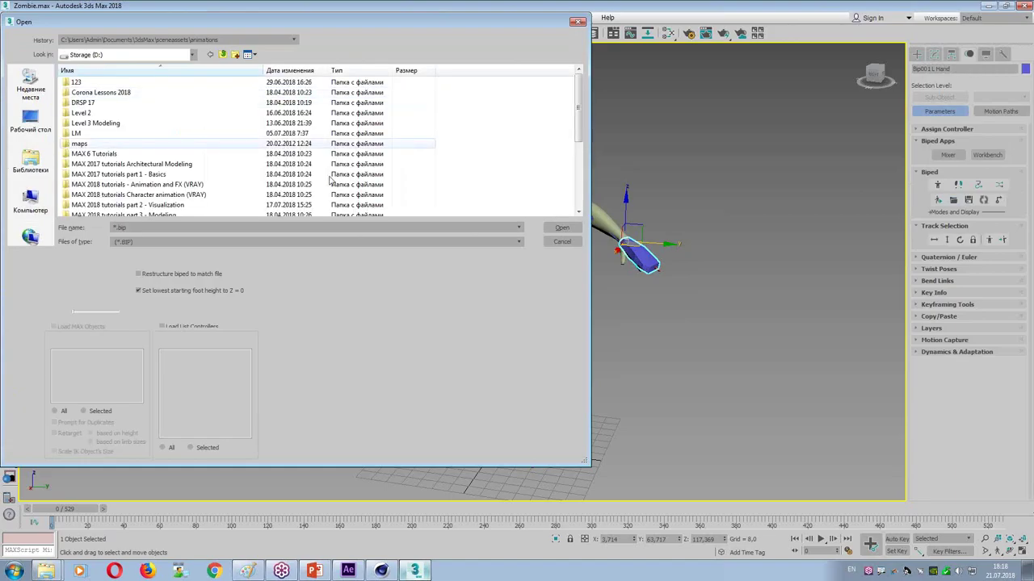
pyautogui.doubleClick(214, 198)
pyautogui.doubleClick(129, 144)
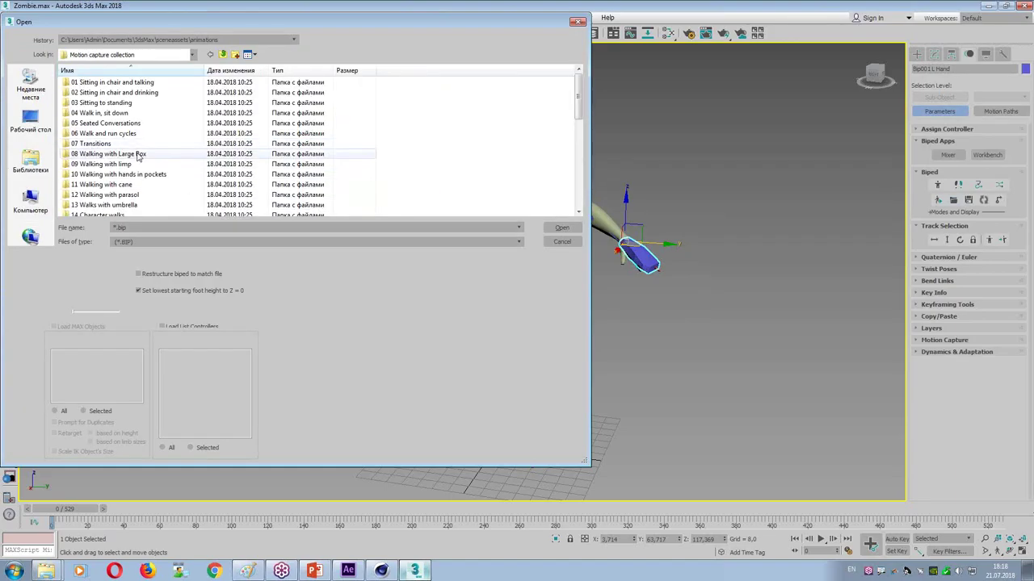
# Step: Load a dance motion from the 32 Dancing folder onto the biped, quantizing footsteps and keys to frames
pyautogui.scroll(-7, 138, 156)
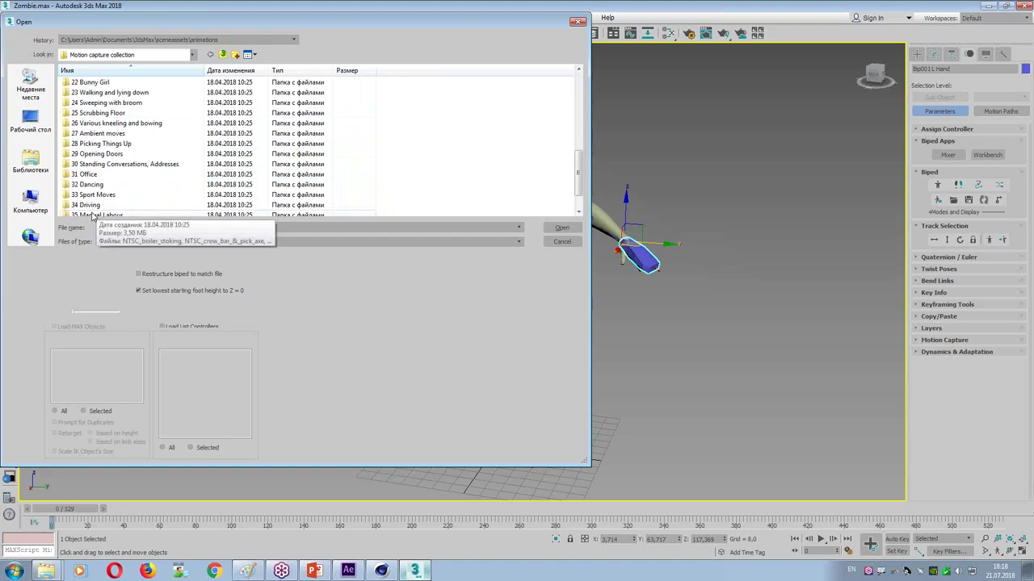
pyautogui.scroll(-1, 93, 216)
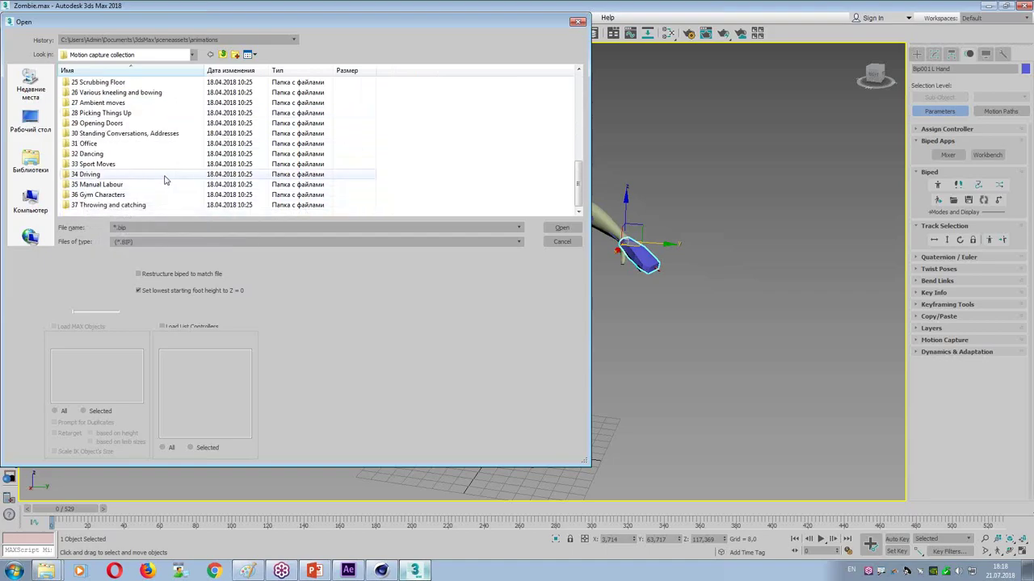
pyautogui.doubleClick(93, 154)
pyautogui.doubleClick(101, 105)
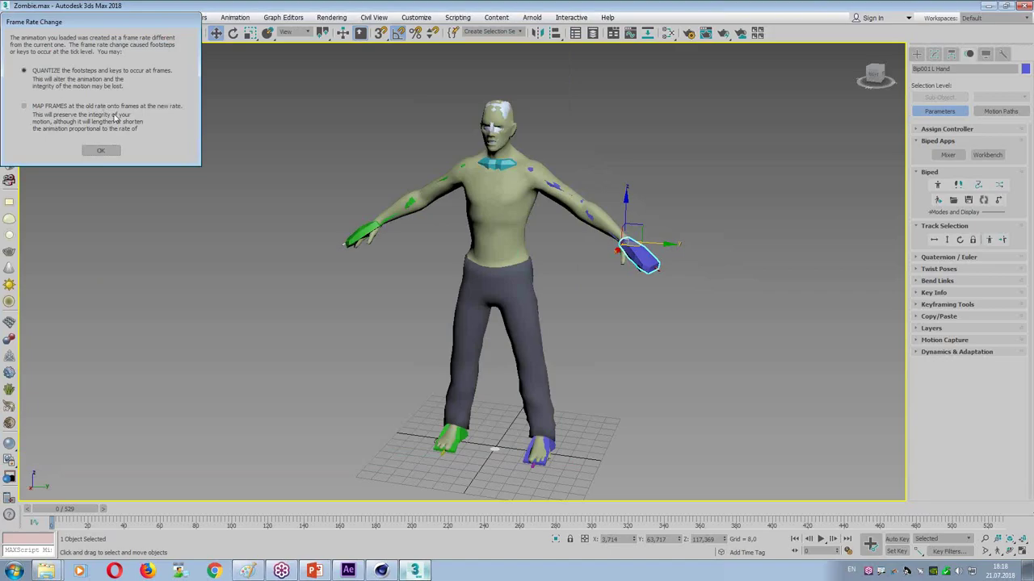
pyautogui.click(103, 152)
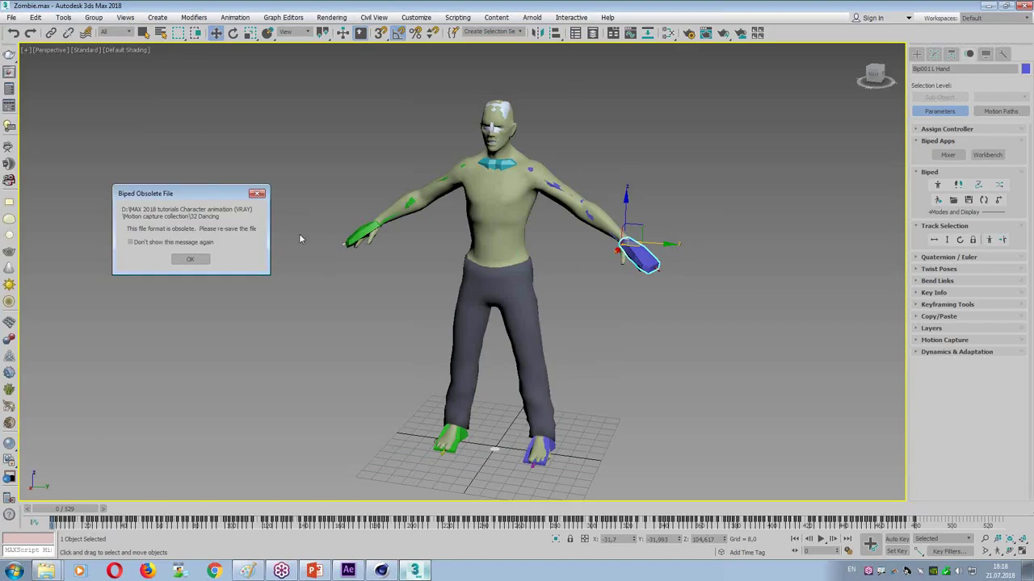
pyautogui.click(190, 259)
# Step: Play the dance animation on the zombie, stop it and return to frame 0
pyautogui.moveTo(583, 255); pyautogui.dragTo(452, 251)
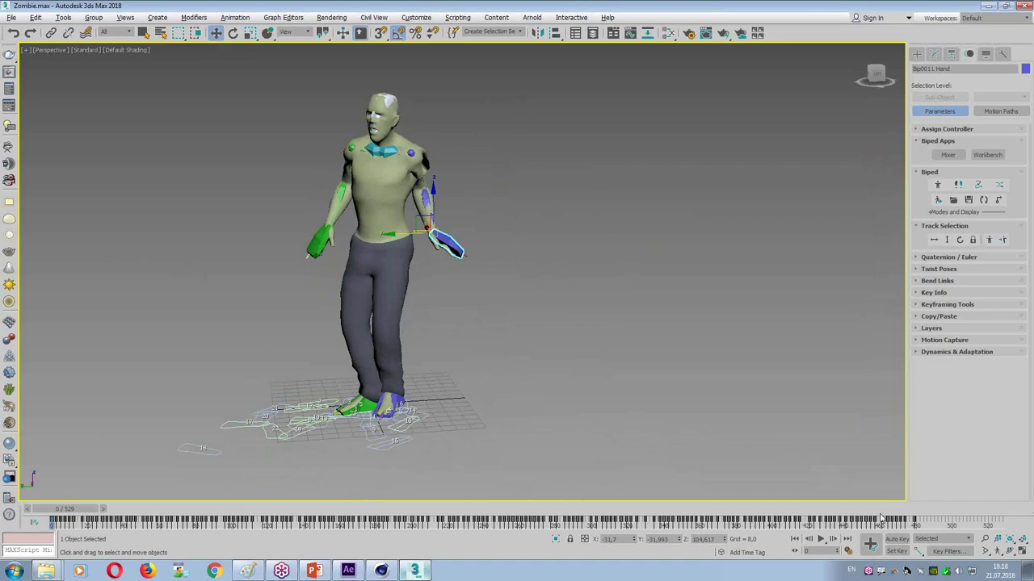
pyautogui.click(822, 538)
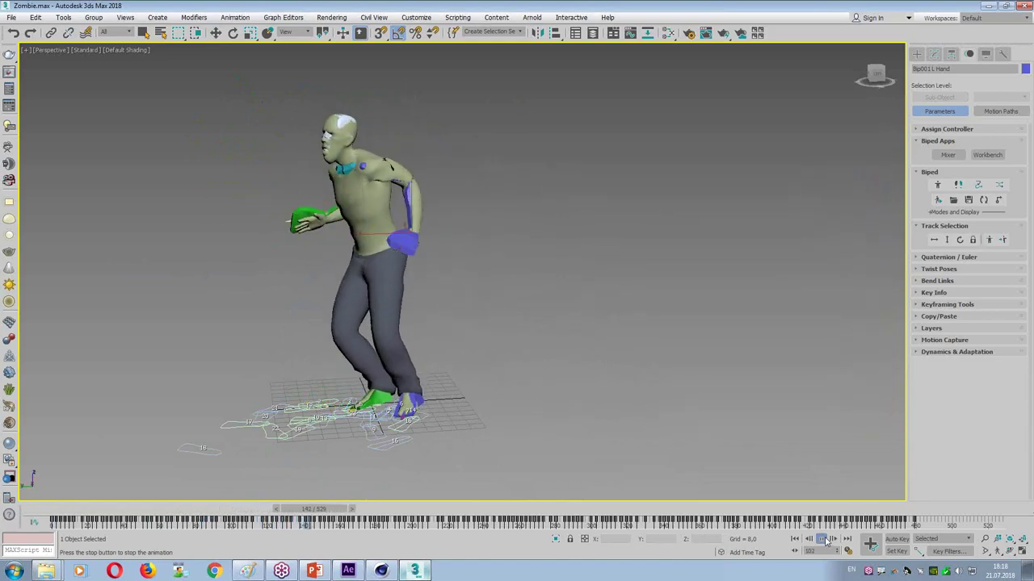
pyautogui.click(823, 539)
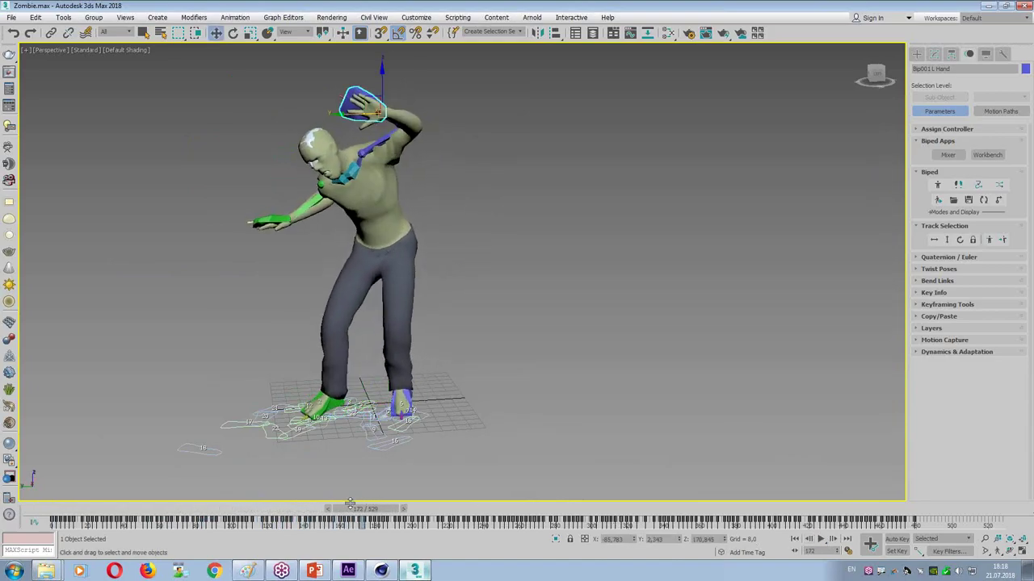
pyautogui.moveTo(356, 509); pyautogui.dragTo(53, 510)
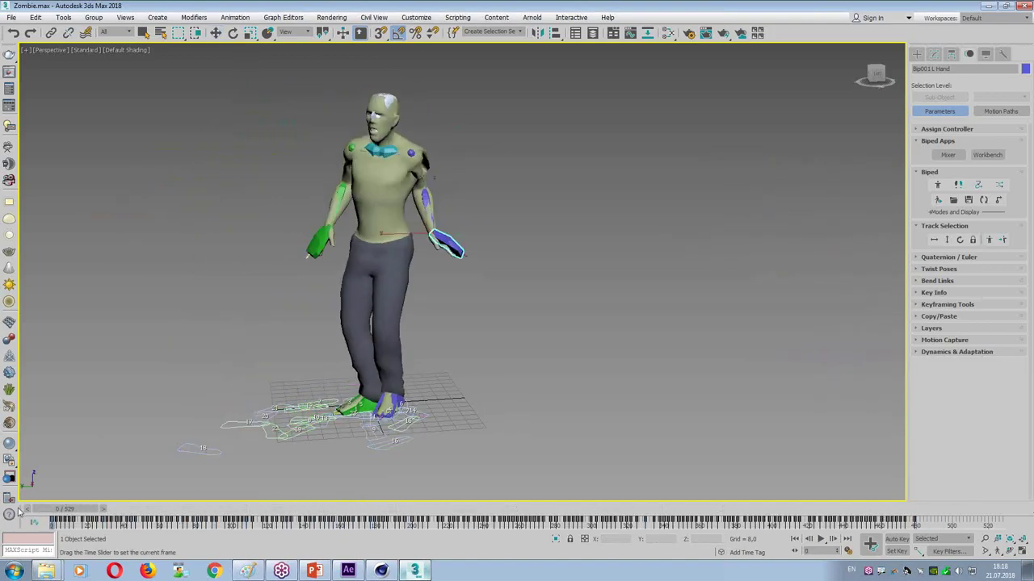
pyautogui.press('w')
# Step: Set the animation length to 100 frames in the time configuration and scrub through the shortened range
pyautogui.click(848, 551)
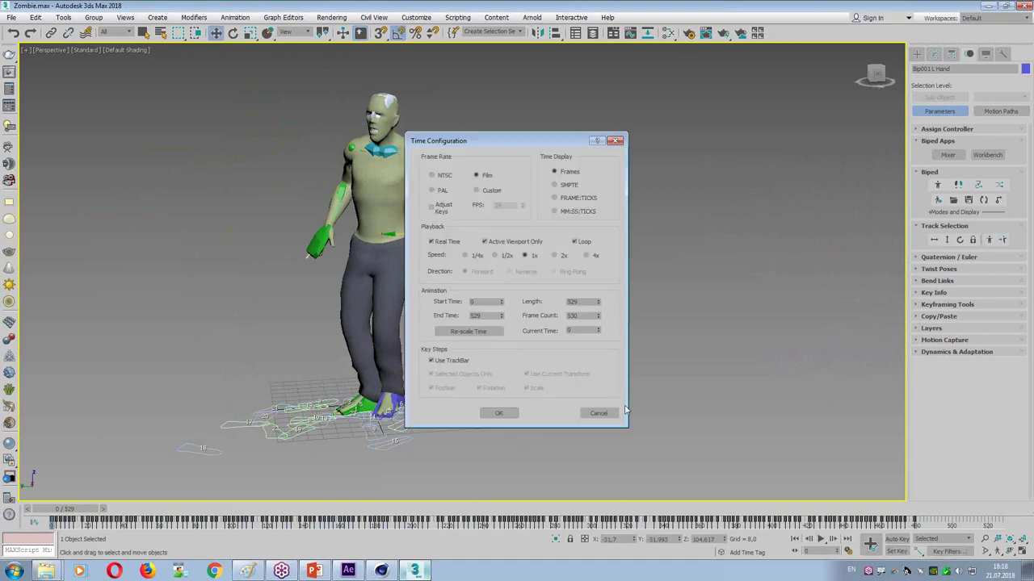
pyautogui.moveTo(585, 302); pyautogui.dragTo(521, 309)
pyautogui.click(487, 412)
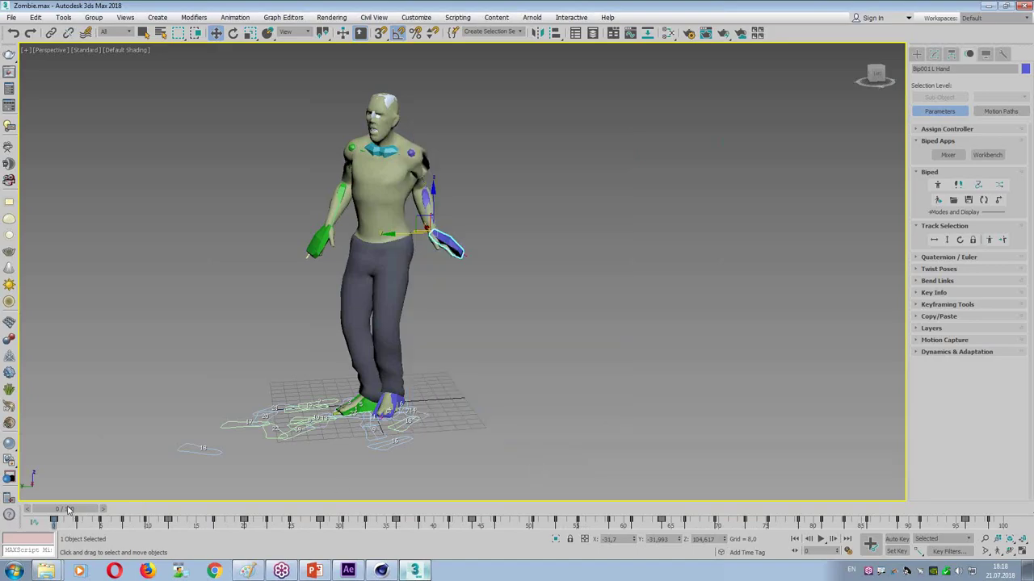
pyautogui.moveTo(71, 509); pyautogui.dragTo(41, 503)
pyautogui.press('w')
# Step: Run the OBJ Exporter script from the AFT_C4D folder on the desktop
pyautogui.click(468, 19)
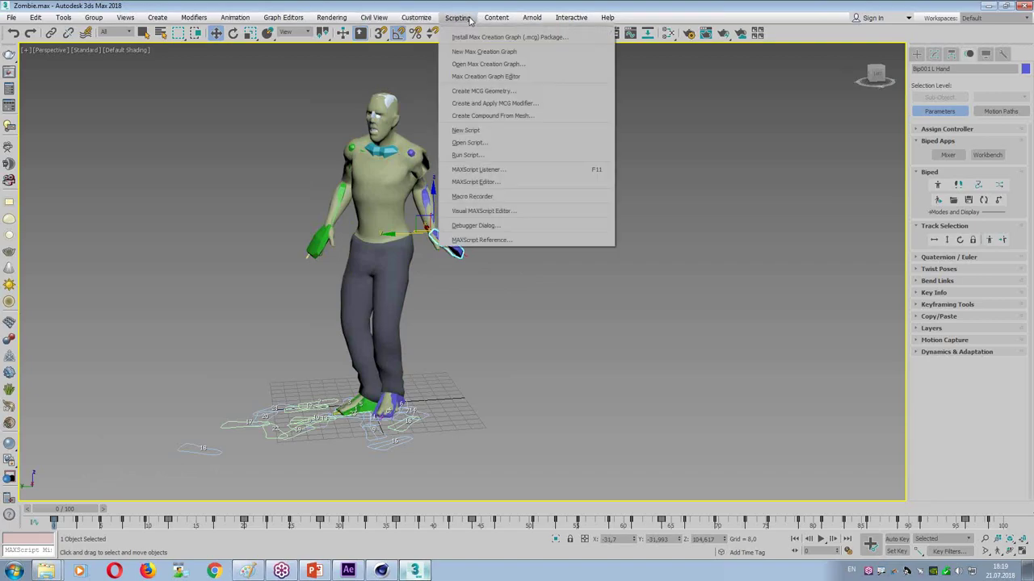
pyautogui.click(495, 157)
pyautogui.click(31, 105)
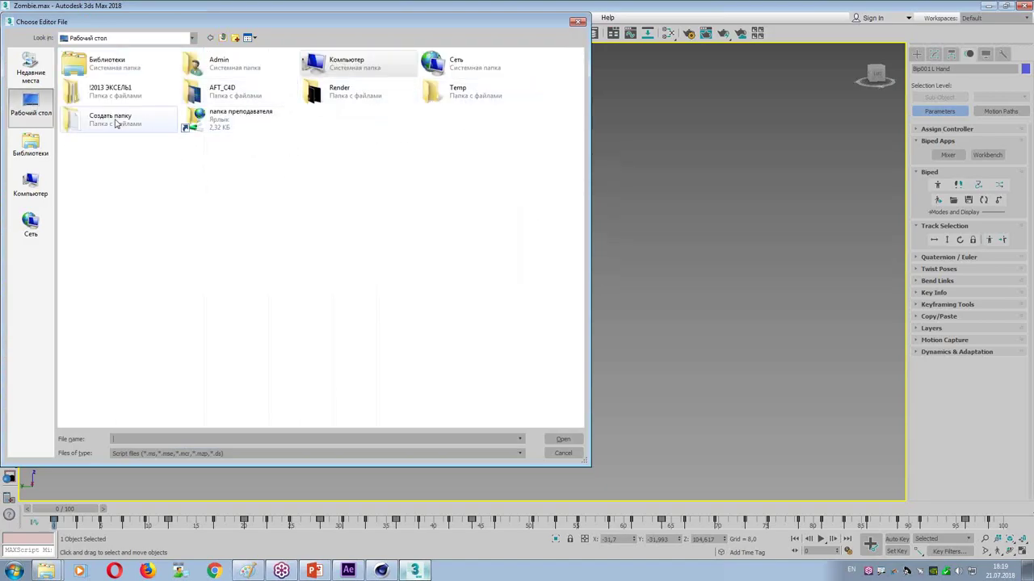
pyautogui.doubleClick(212, 93)
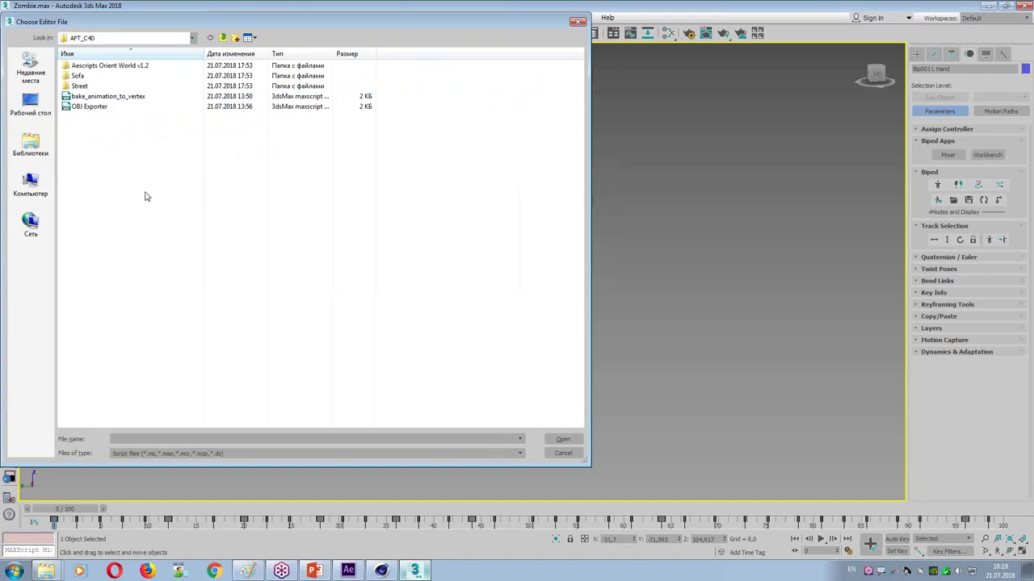
pyautogui.click(81, 106)
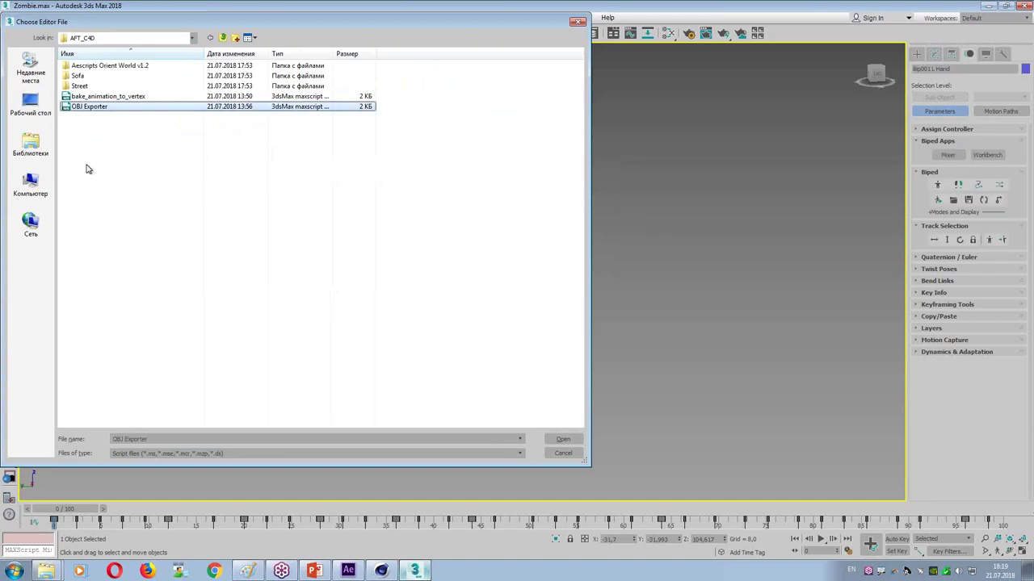
pyautogui.doubleClick(102, 109)
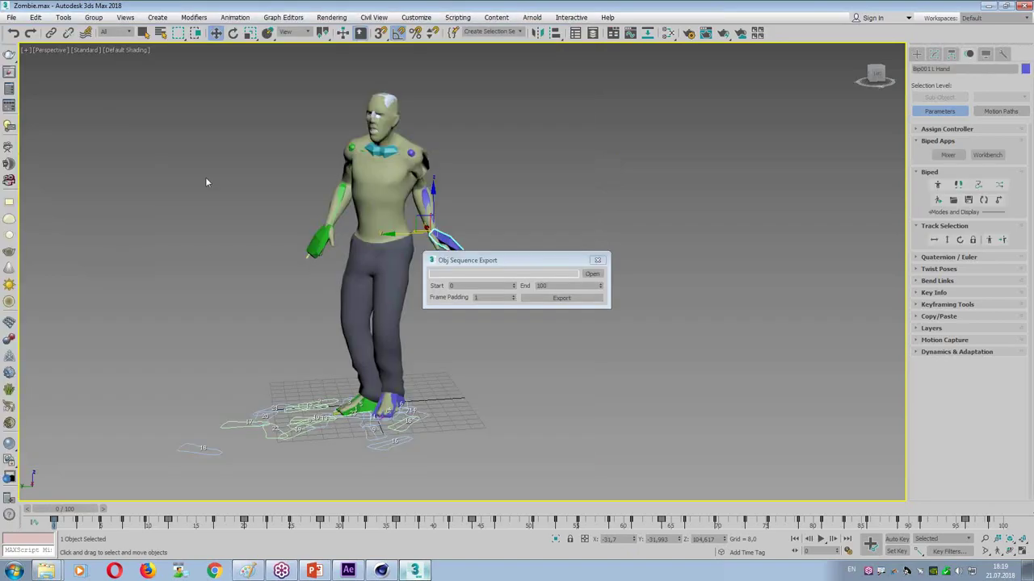
# Step: Export frames 0 to 100 as an OBJ sequence named z into a new folder Zomb inside AFT_C4D
pyautogui.moveTo(507, 262); pyautogui.dragTo(542, 159)
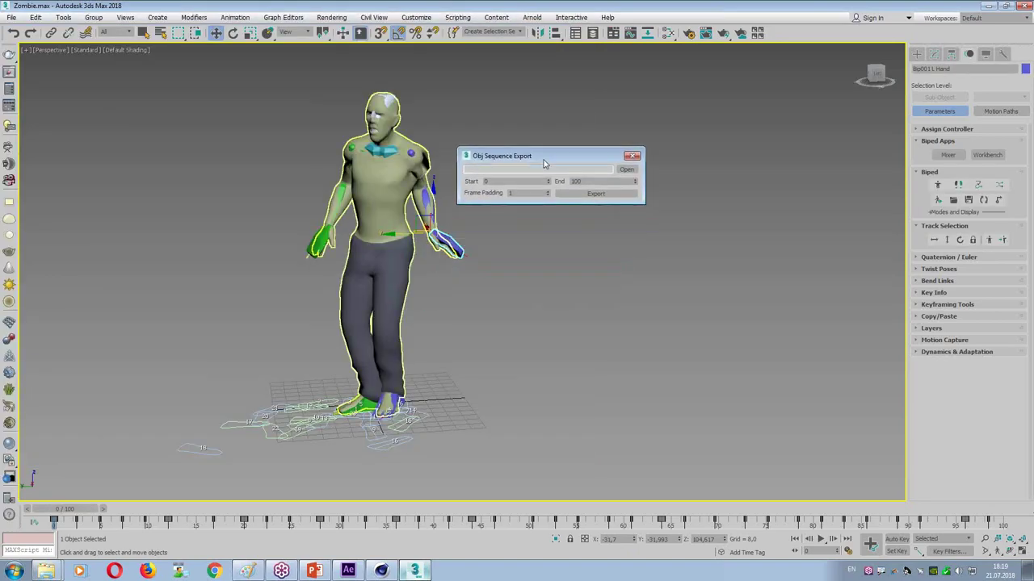
pyautogui.click(628, 169)
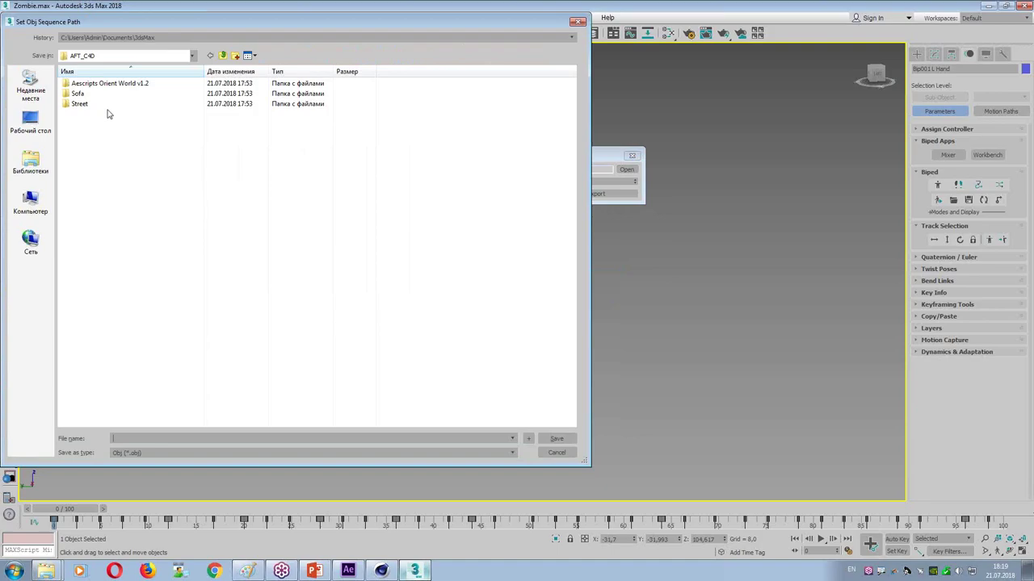
pyautogui.click(235, 55)
pyautogui.write('Zomb')
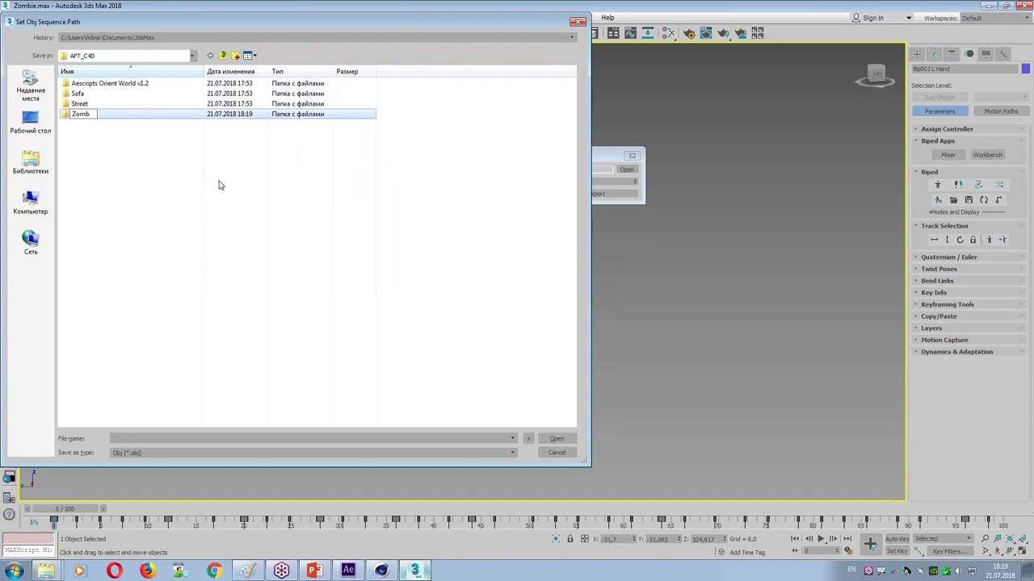
pyautogui.press('Return')
pyautogui.press('Return')
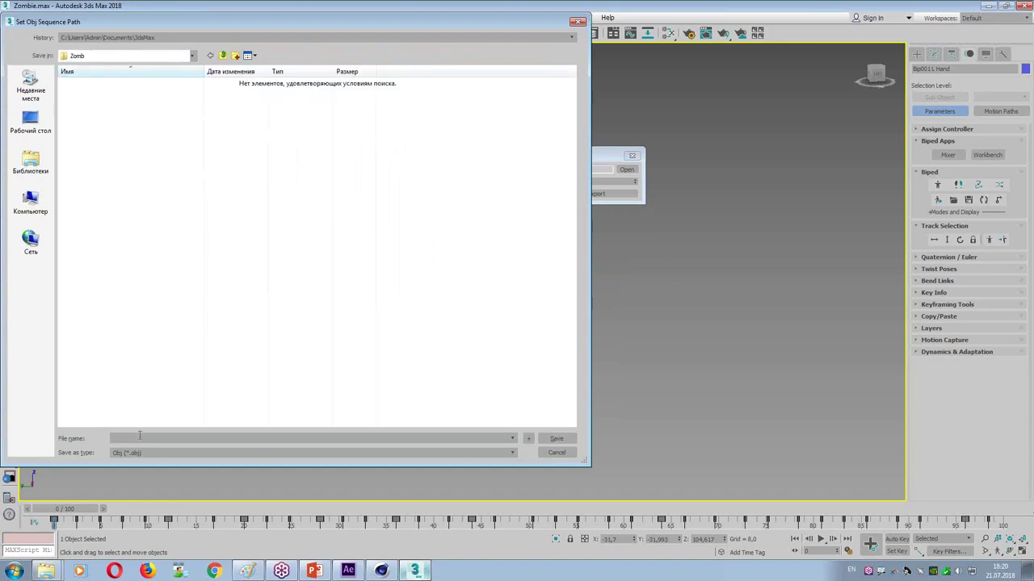
pyautogui.write('z')
pyautogui.click(556, 438)
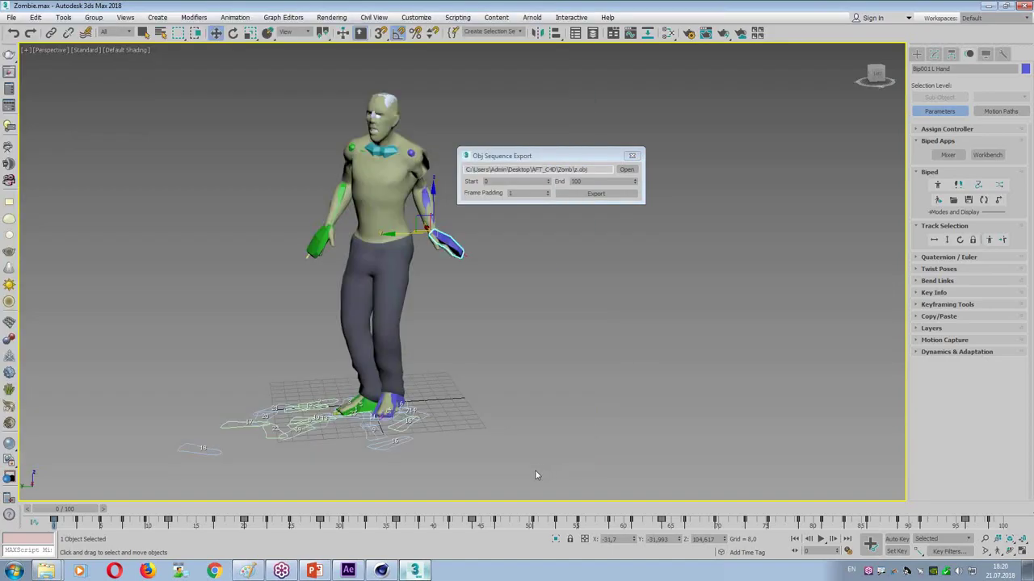
pyautogui.click(593, 194)
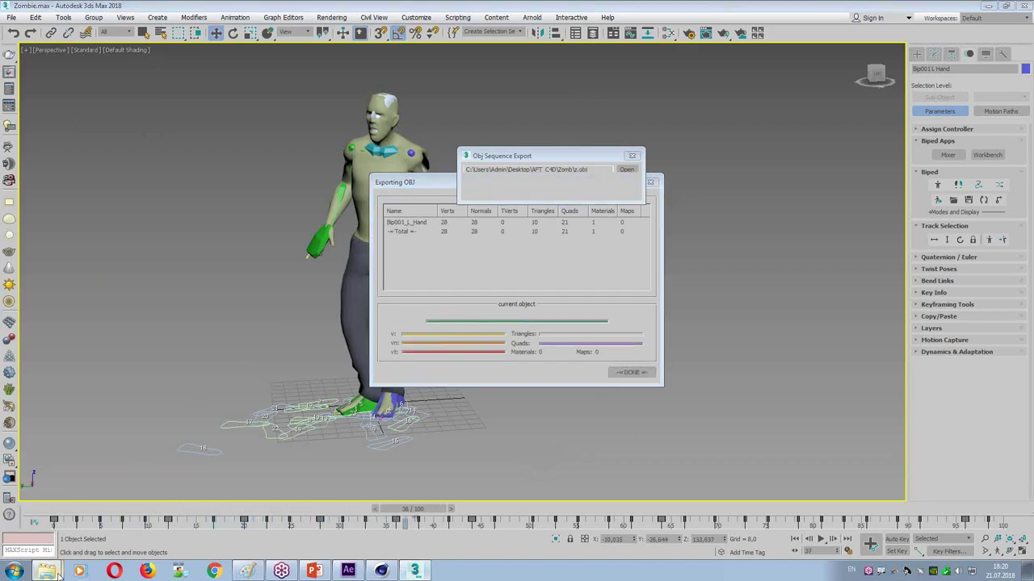
# Step: Examine the exported OBJ and MTL files in the Zomb folder in Windows Explorer
pyautogui.moveTo(54, 557)
pyautogui.click(38, 528)
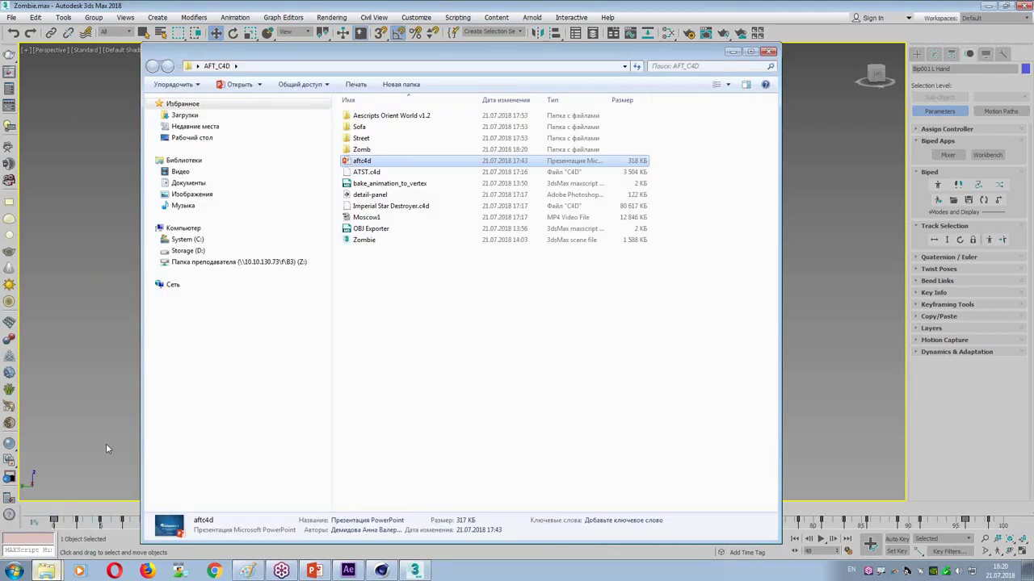
pyautogui.doubleClick(373, 151)
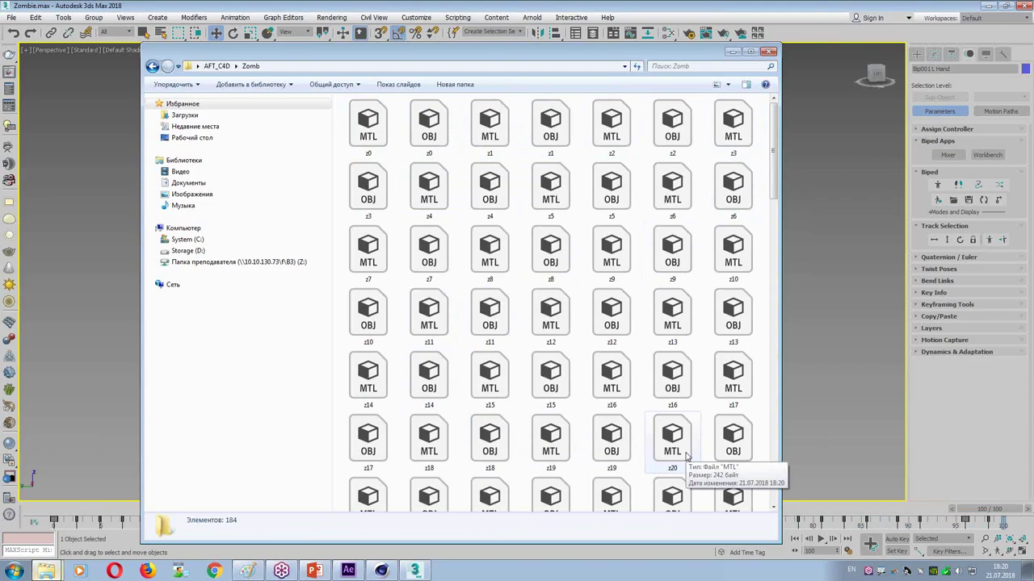
pyautogui.scroll(-10, 759, 460)
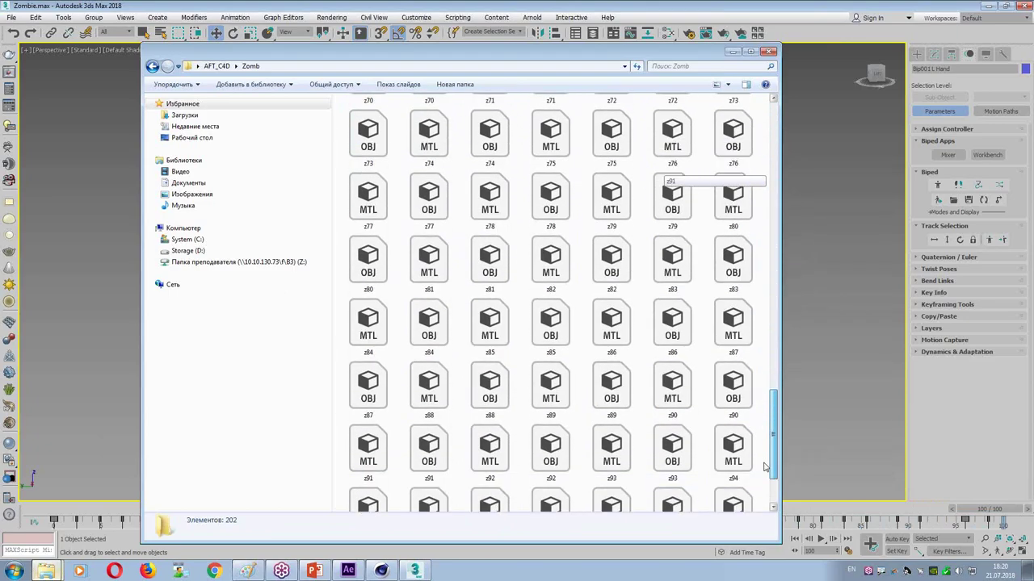
pyautogui.moveTo(773, 452); pyautogui.dragTo(773, 93)
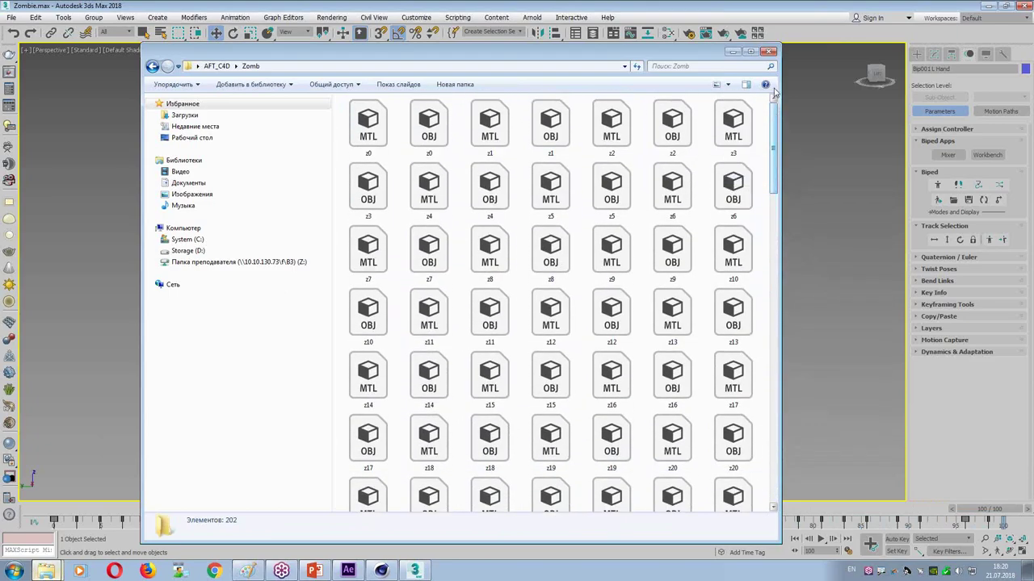
pyautogui.click(733, 51)
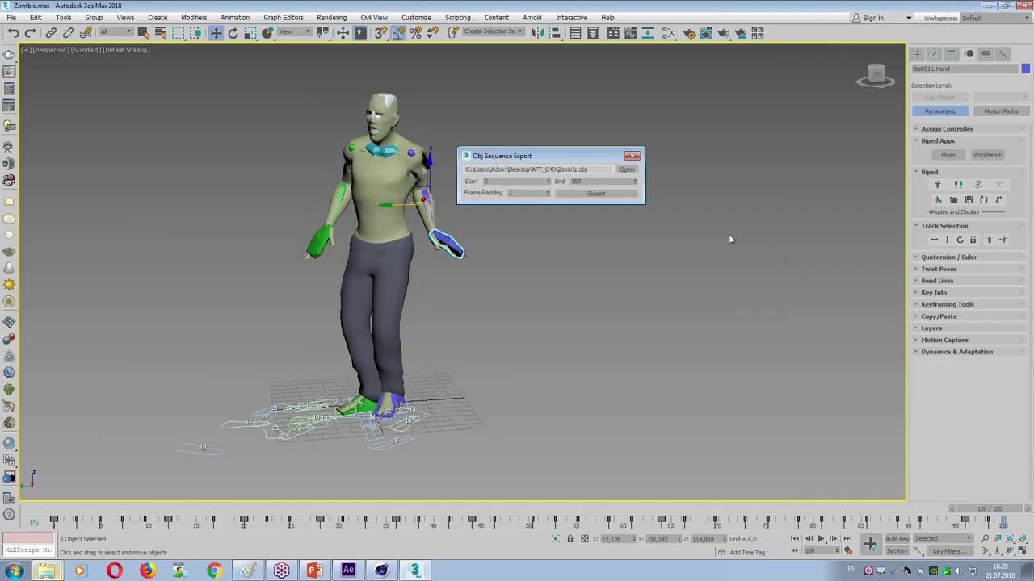
# Step: Switch to After Effects and import the z0 OBJ sequence from AFT_C4D/Zomb into Element's Scene Setup with the default import preferences
pyautogui.click(348, 571)
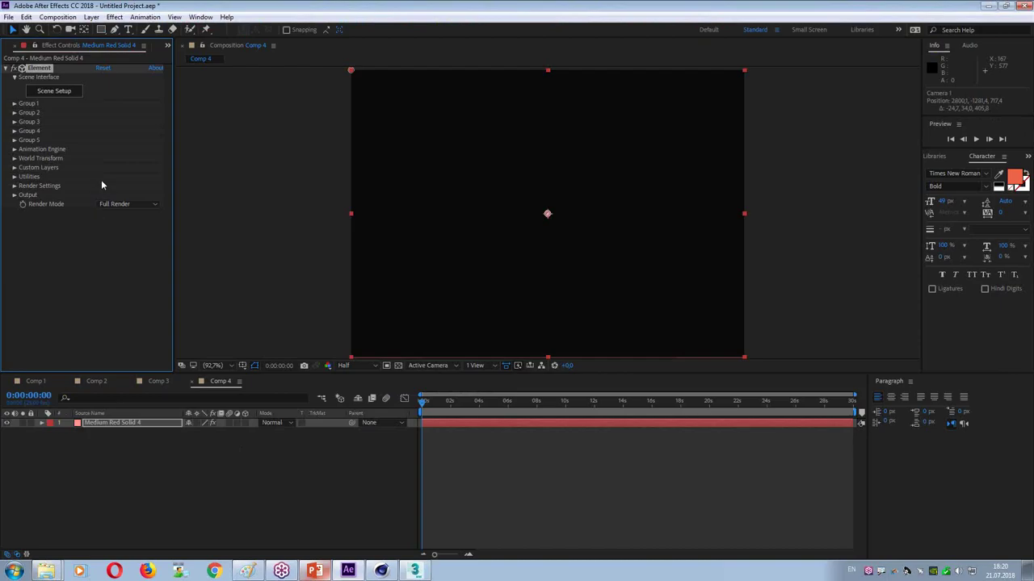
pyautogui.click(51, 91)
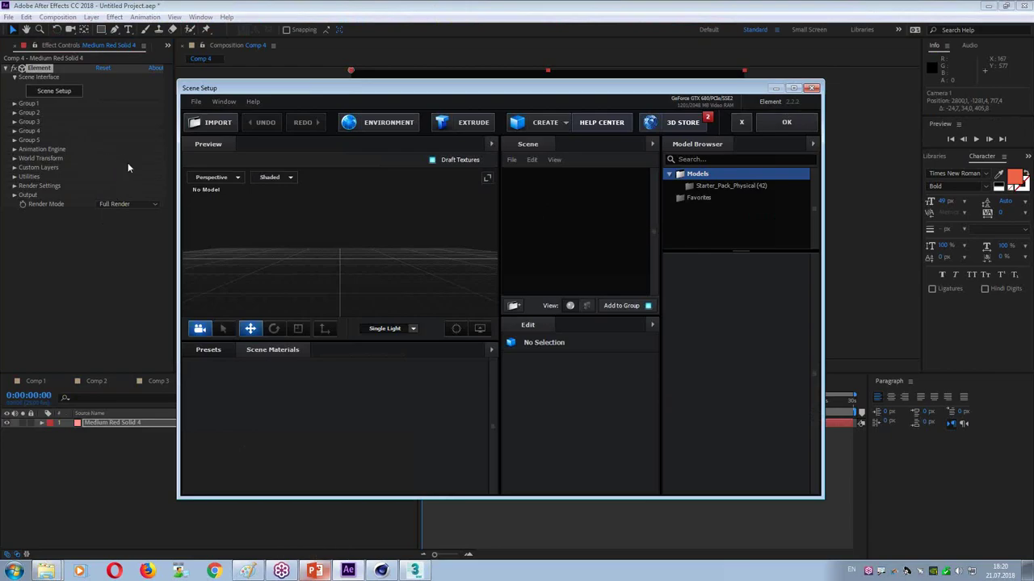
pyautogui.click(199, 103)
pyautogui.moveTo(210, 119)
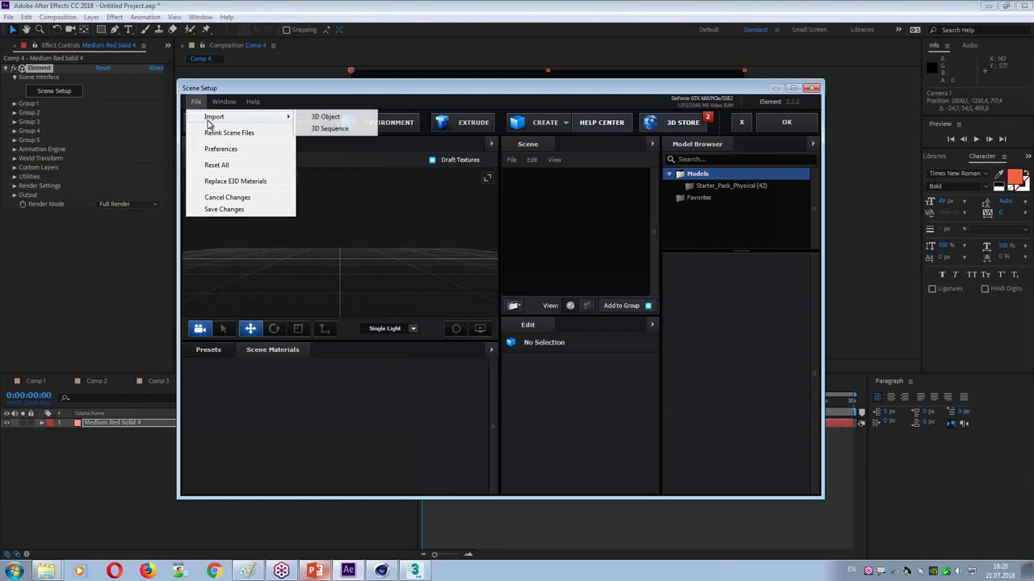
pyautogui.click(364, 132)
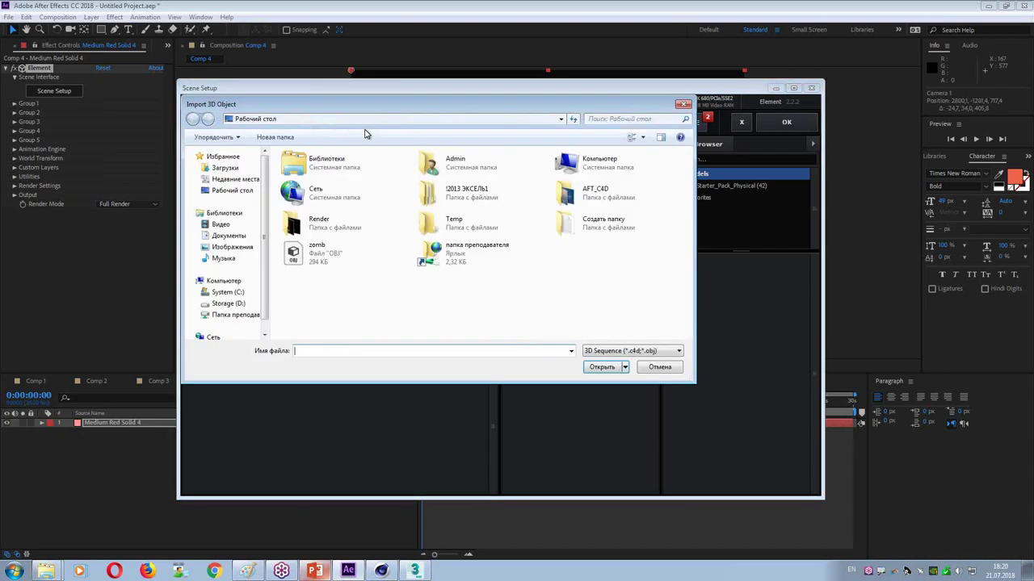
pyautogui.doubleClick(595, 191)
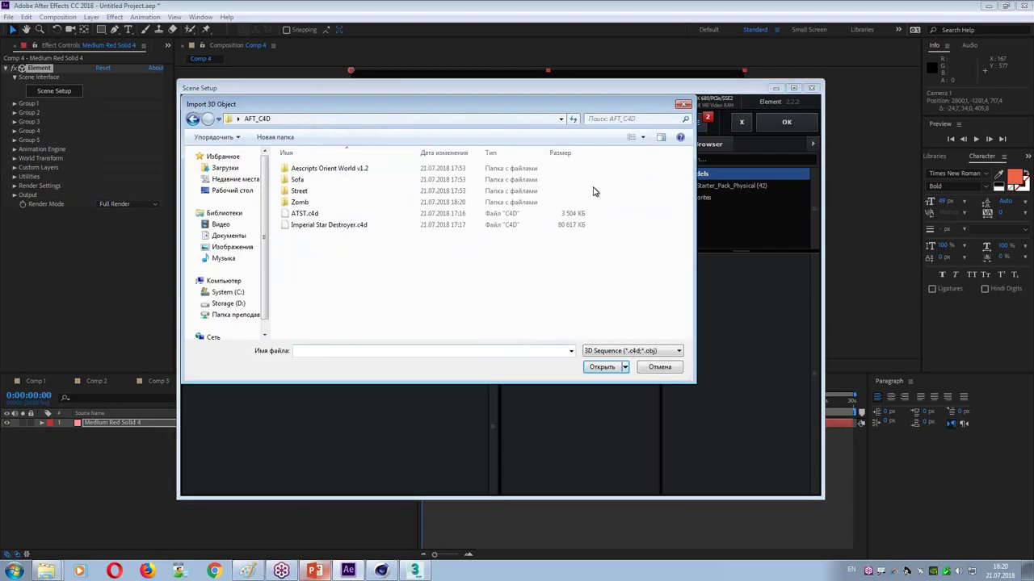
pyautogui.doubleClick(318, 205)
pyautogui.click(313, 182)
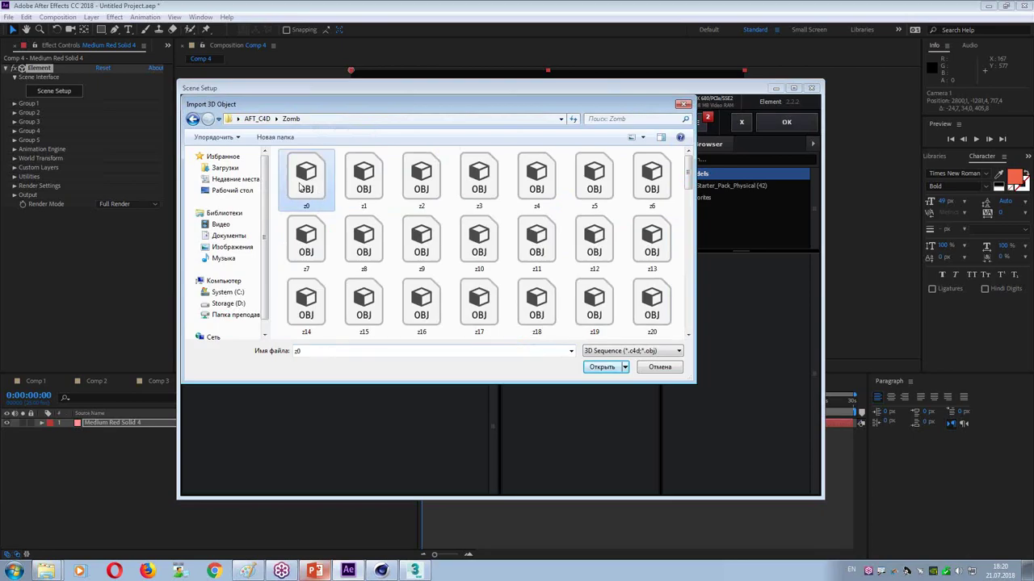
pyautogui.click(600, 367)
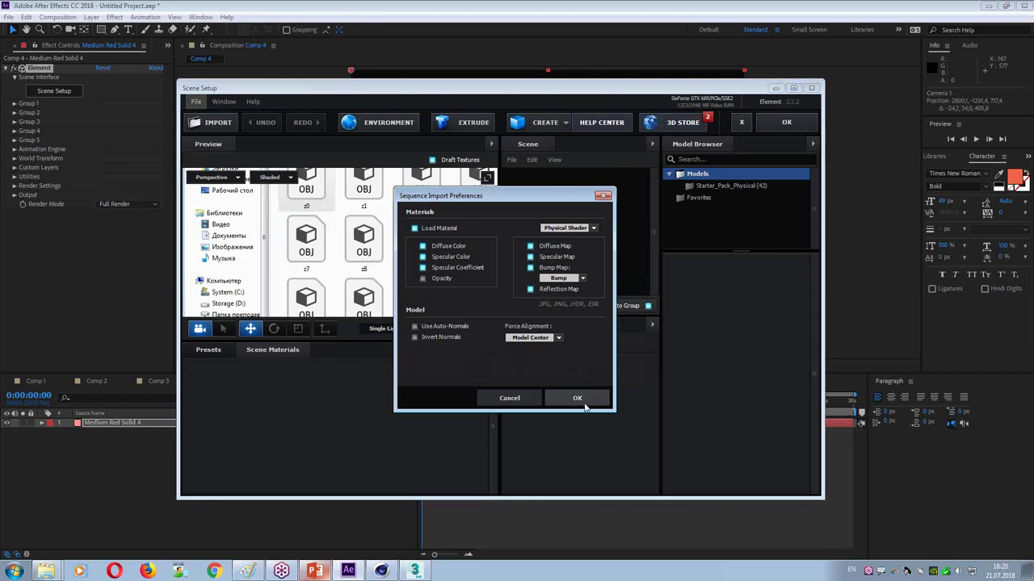
pyautogui.click(576, 398)
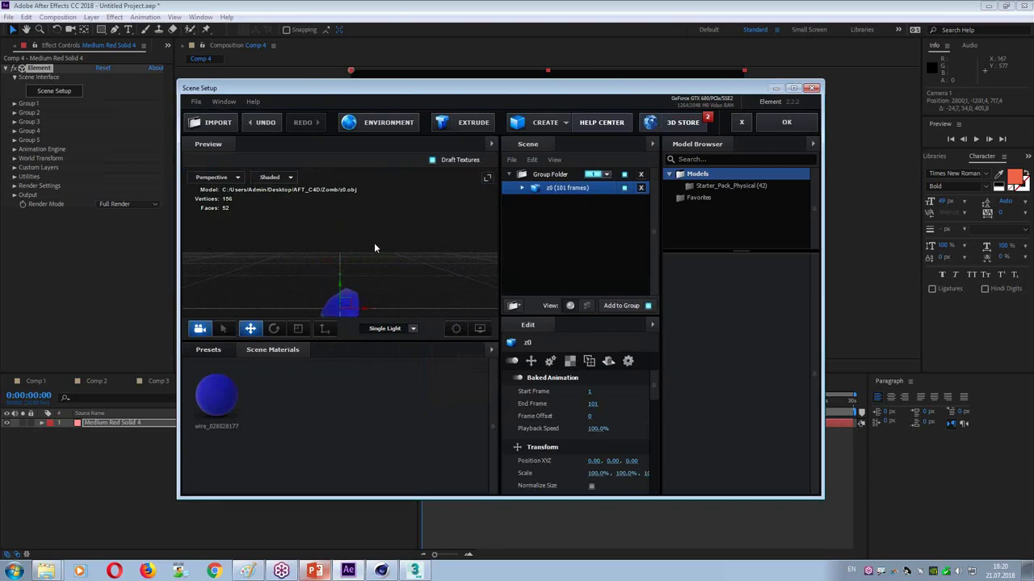
# Step: Check the imported z0 sequence in the scene and along the composition's timeline, and delete it from Scene Setup
pyautogui.click(384, 280)
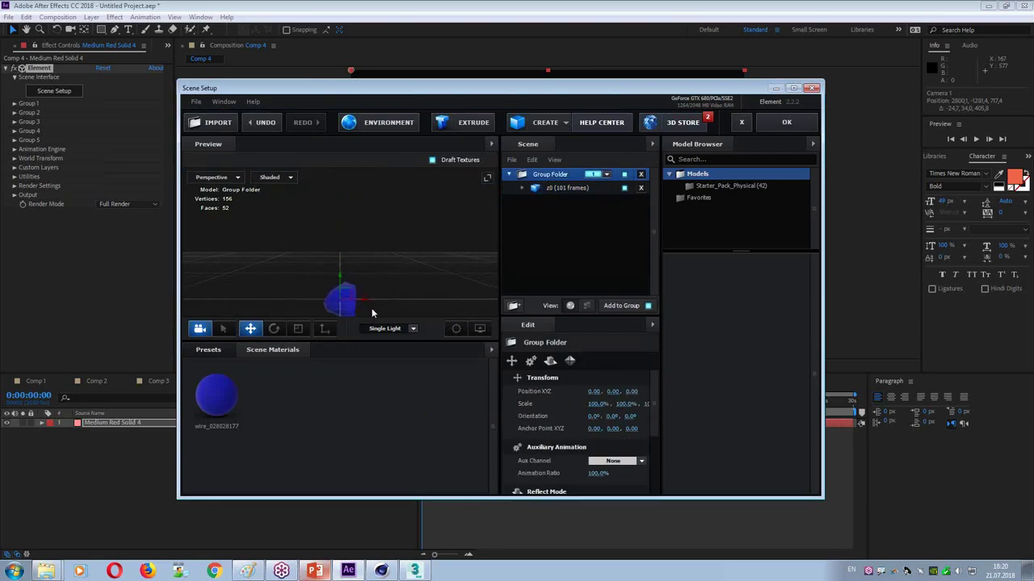
pyautogui.click(522, 189)
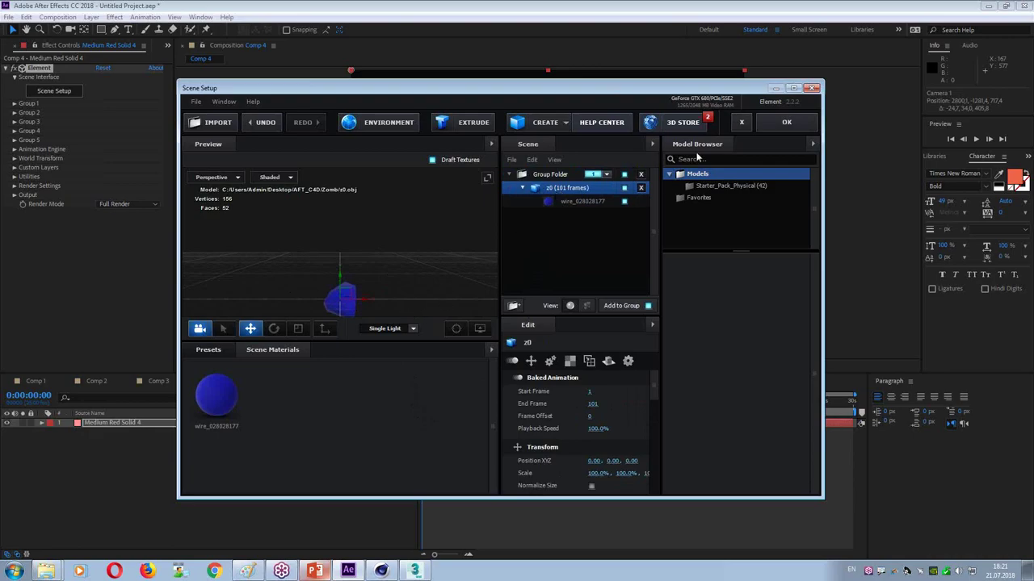
pyautogui.click(786, 122)
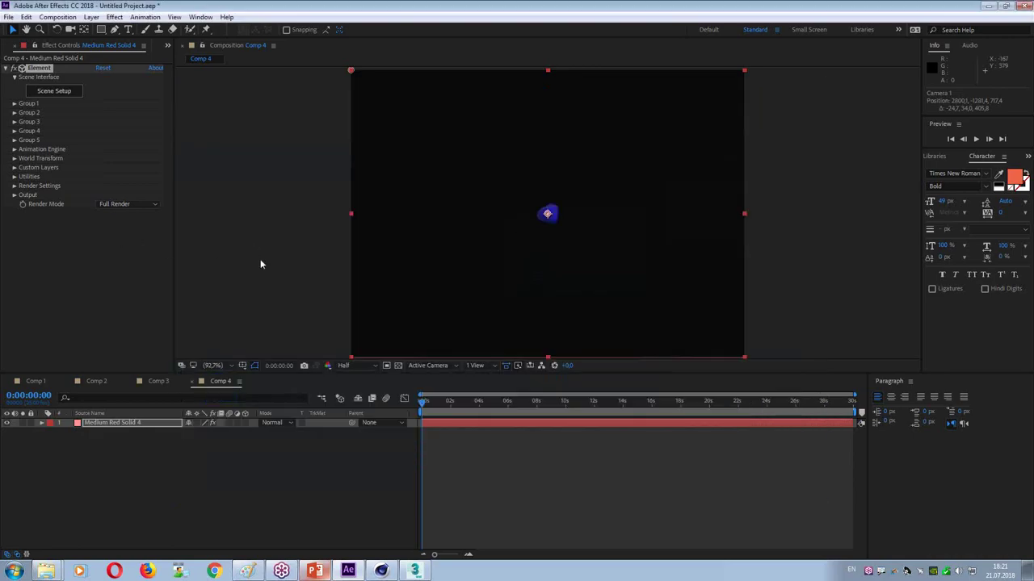
pyautogui.moveTo(419, 404); pyautogui.dragTo(558, 464)
pyautogui.moveTo(562, 404); pyautogui.dragTo(305, 462)
pyautogui.click(414, 571)
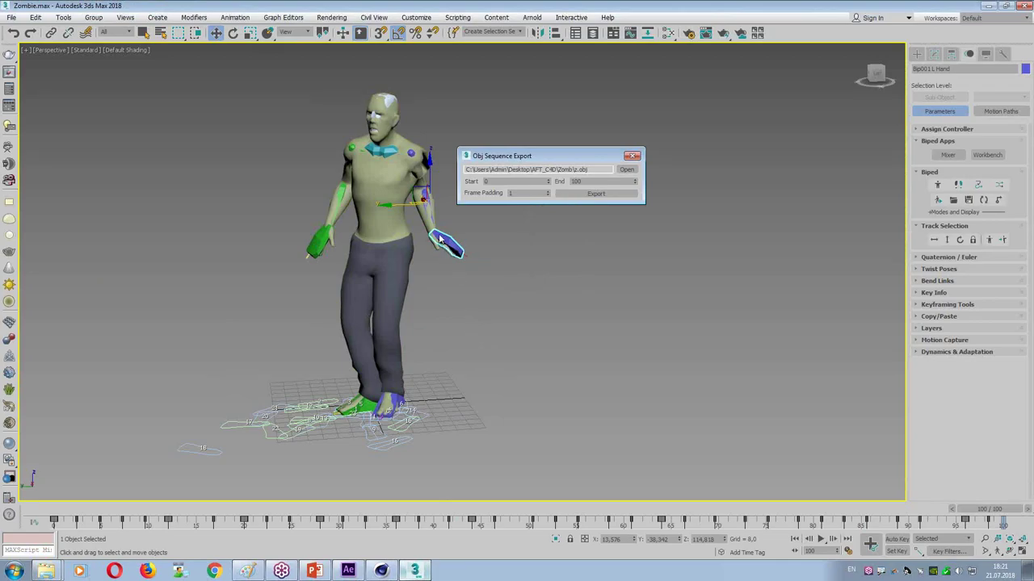
pyautogui.hotkey('alt', 'Tab')
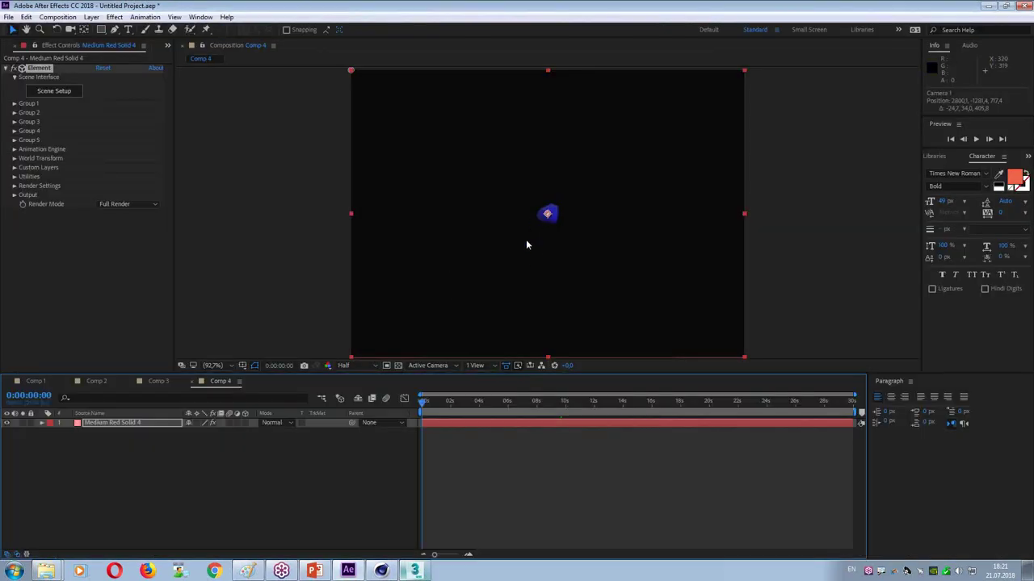
pyautogui.click(57, 93)
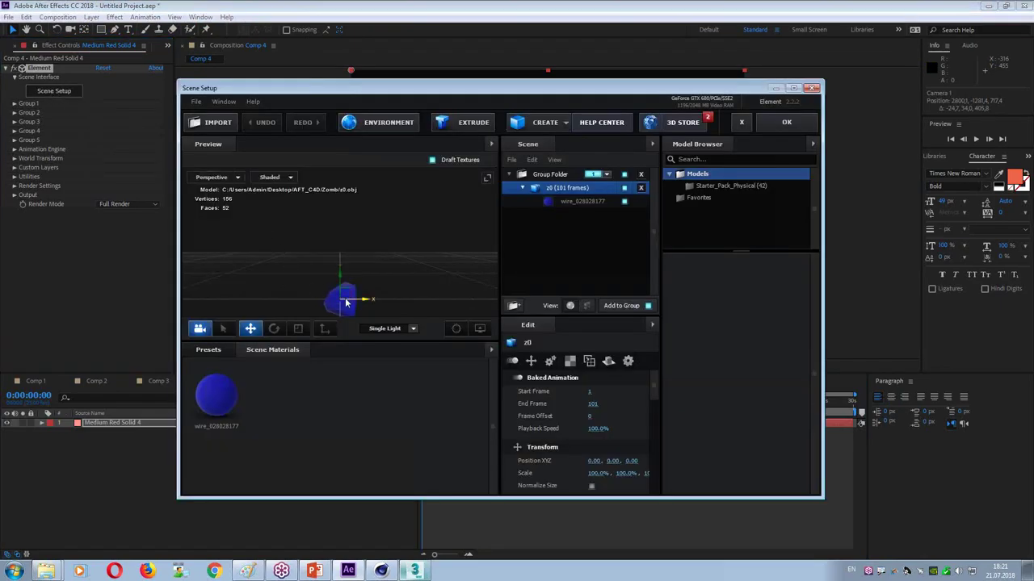
pyautogui.press('Delete')
# Step: Switch to 3ds Max and export frames 0 to 100 of the isolated zombie mesh over the existing OBJ sequence in Zomb
pyautogui.hotkey('alt', 'Tab')
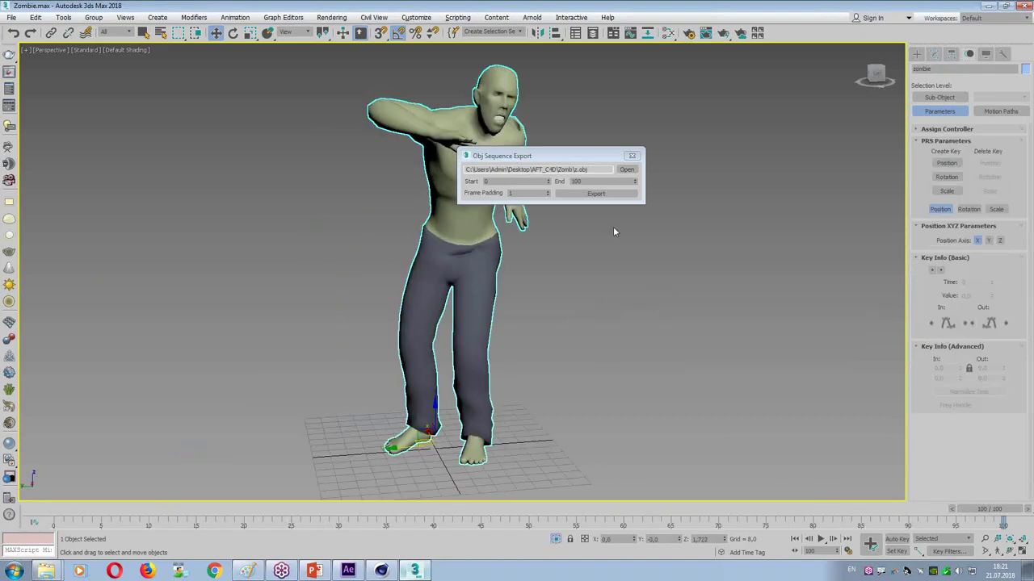
pyautogui.click(585, 194)
# Step: Switch back to After Effects and import the re-exported zombie OBJ sequence into Element's scene with the default import preferences
pyautogui.hotkey('alt', 'Tab')
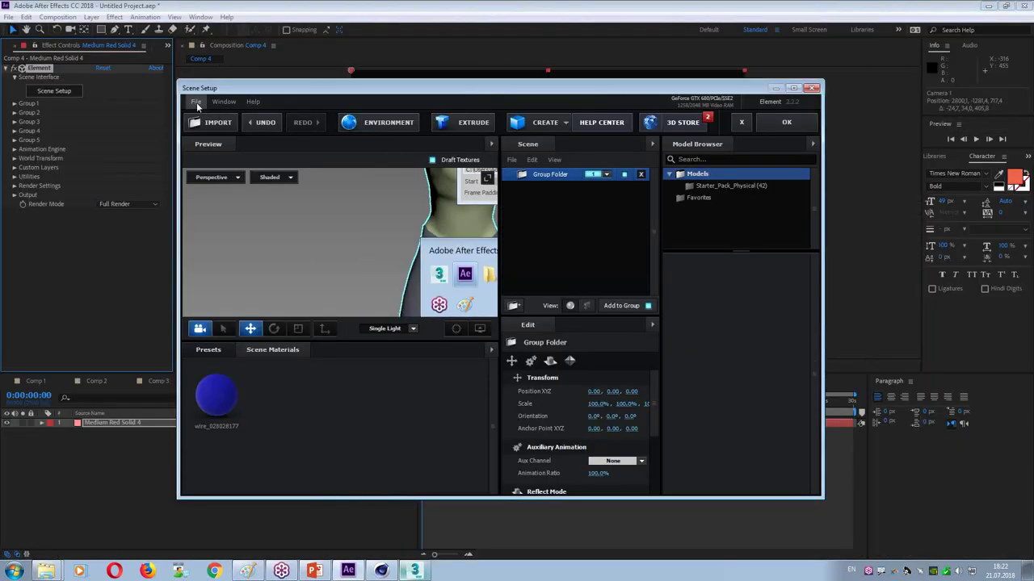
pyautogui.click(197, 102)
pyautogui.moveTo(258, 117)
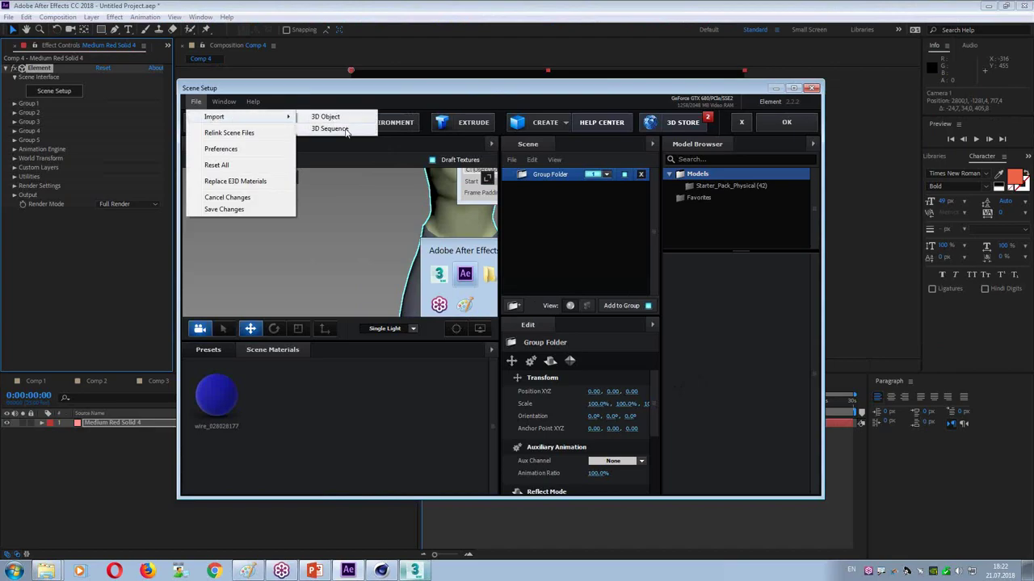
pyautogui.click(327, 129)
pyautogui.doubleClick(360, 174)
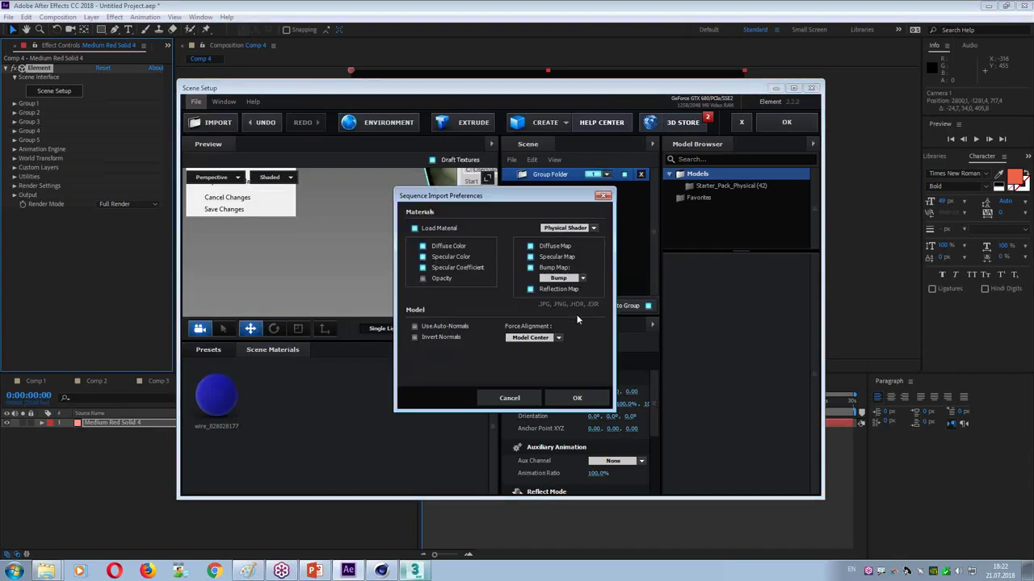
pyautogui.click(574, 397)
# Step: Apply the Gold material from the Physical presets to the zombie model and accept the scene setup
pyautogui.scroll(-5, 382, 249)
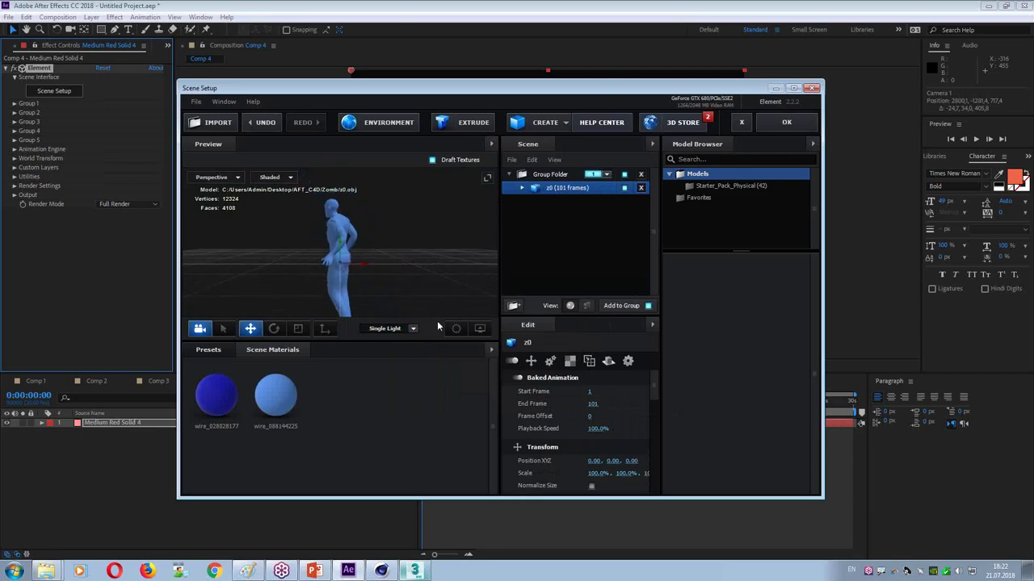
pyautogui.click(208, 350)
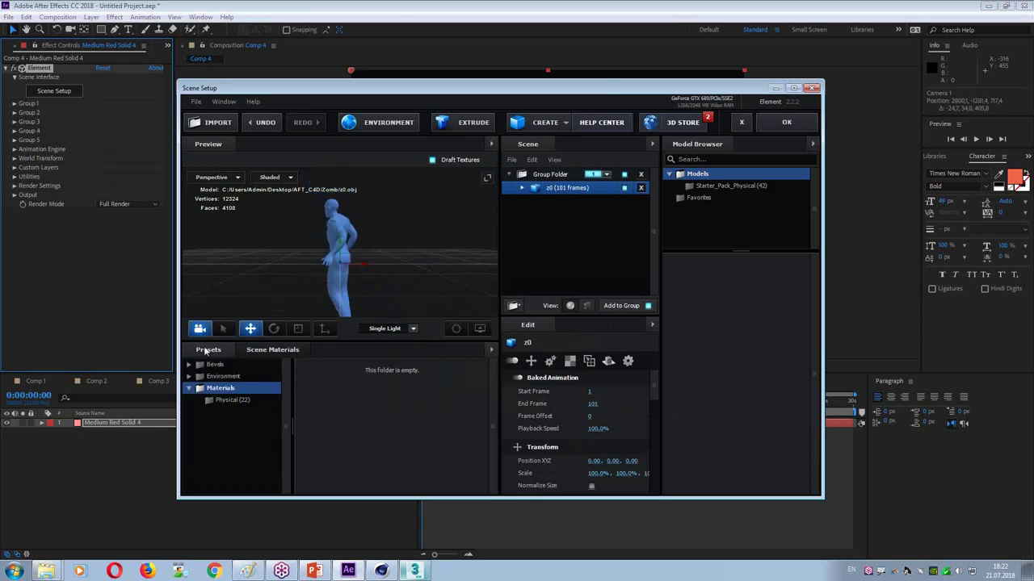
pyautogui.click(231, 400)
pyautogui.scroll(-2, 419, 397)
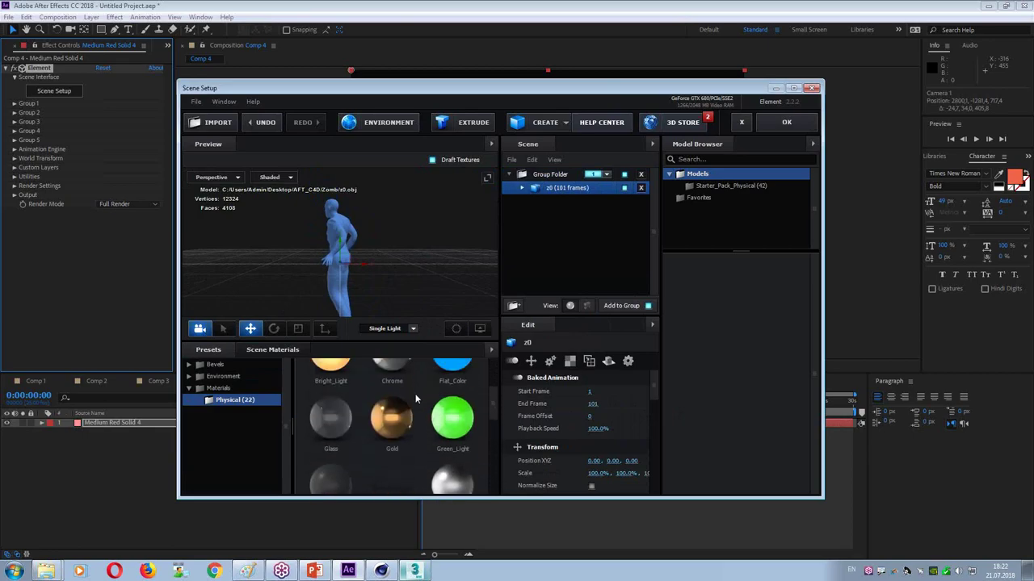
pyautogui.moveTo(391, 420); pyautogui.dragTo(342, 304)
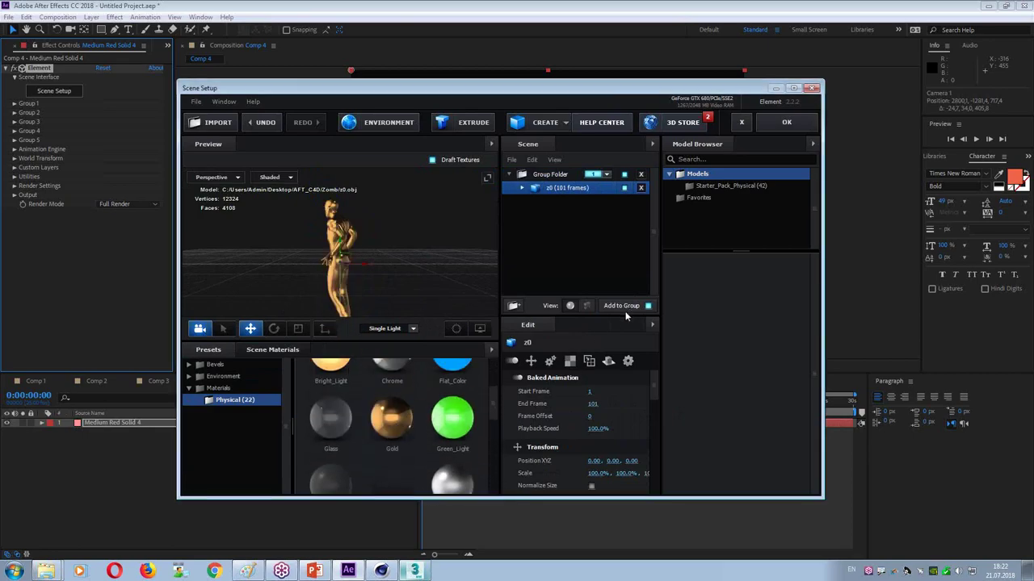
pyautogui.click(808, 124)
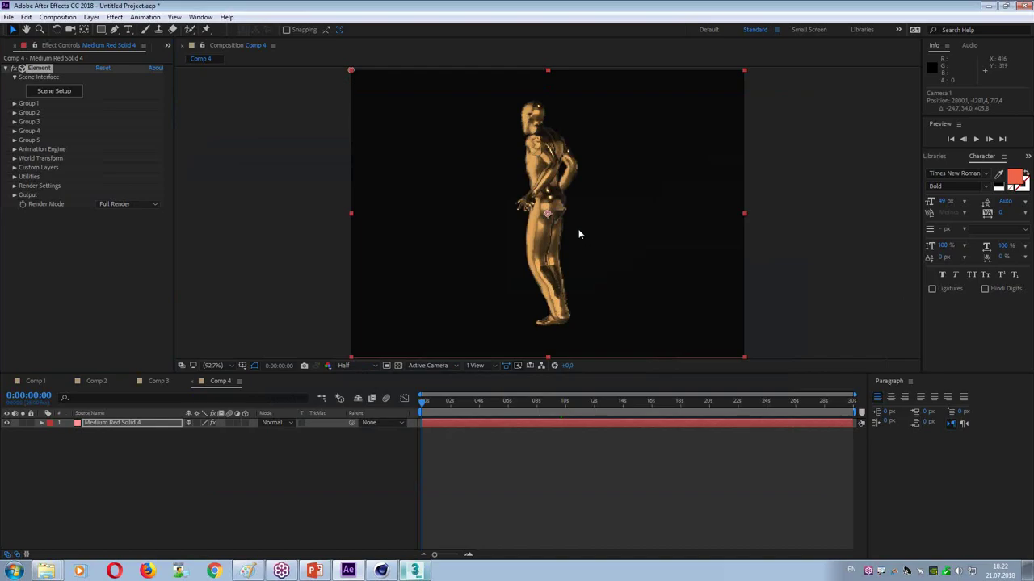
# Step: Add a camera with default settings to Comp 4 and orbit it around the zombie to a more frontal view
pyautogui.click(91, 17)
pyautogui.moveTo(217, 38)
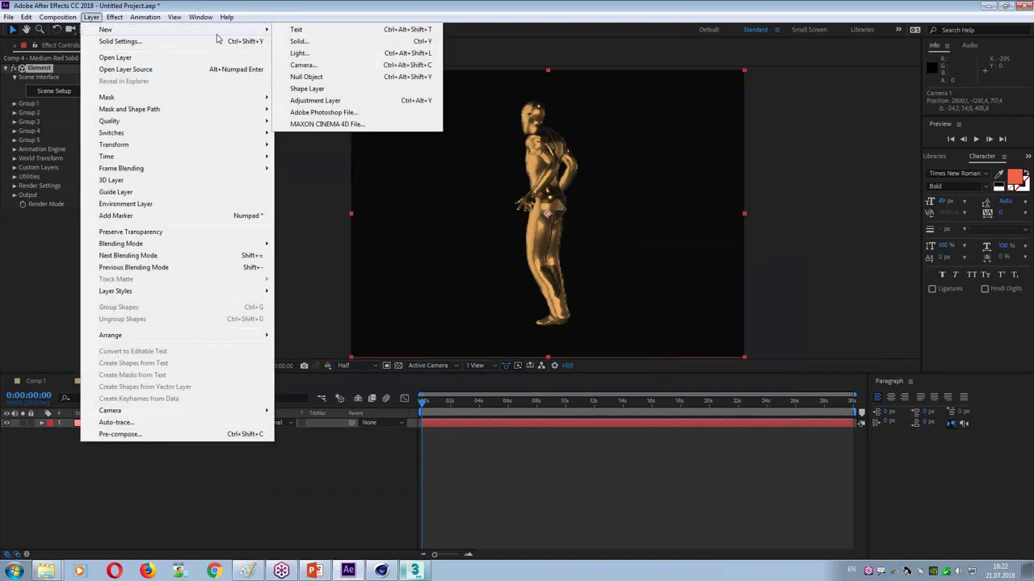
pyautogui.click(323, 65)
pyautogui.click(622, 399)
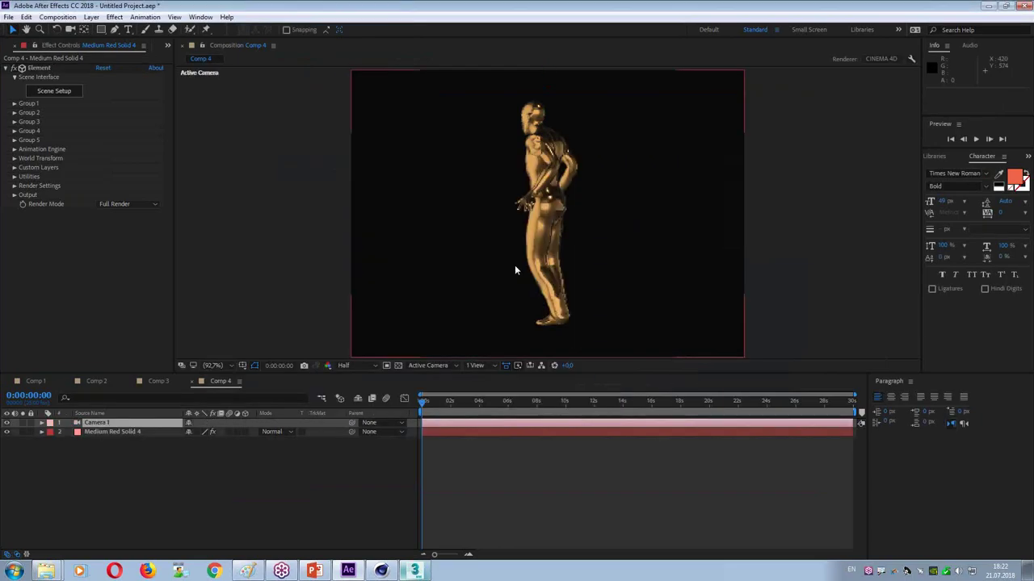
pyautogui.click(70, 29)
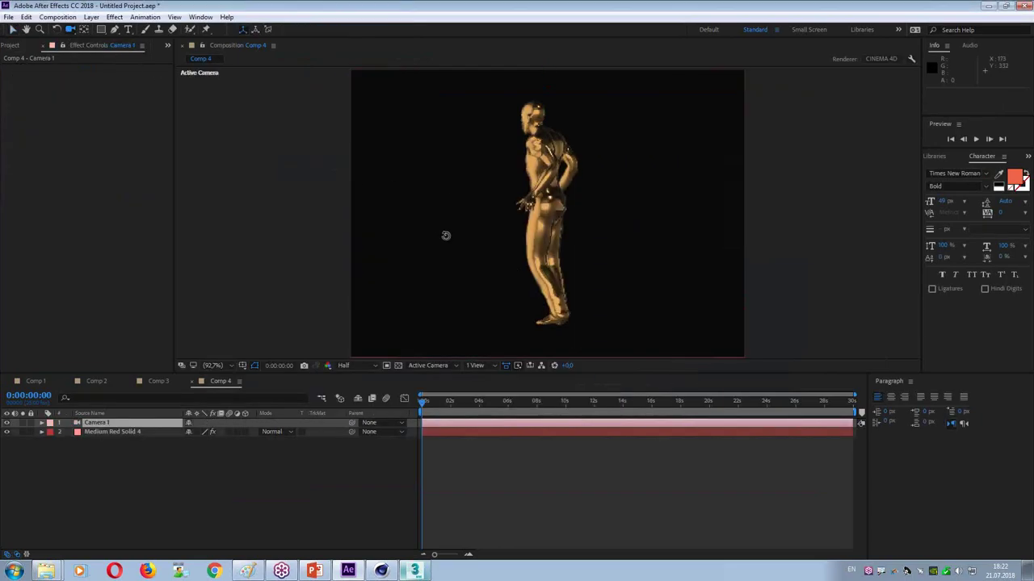
pyautogui.moveTo(445, 233); pyautogui.dragTo(637, 265)
# Step: Set Comp 4's background color to medium gray and play back the dancing zombie animation
pyautogui.hotkey('ctrl', 'k')
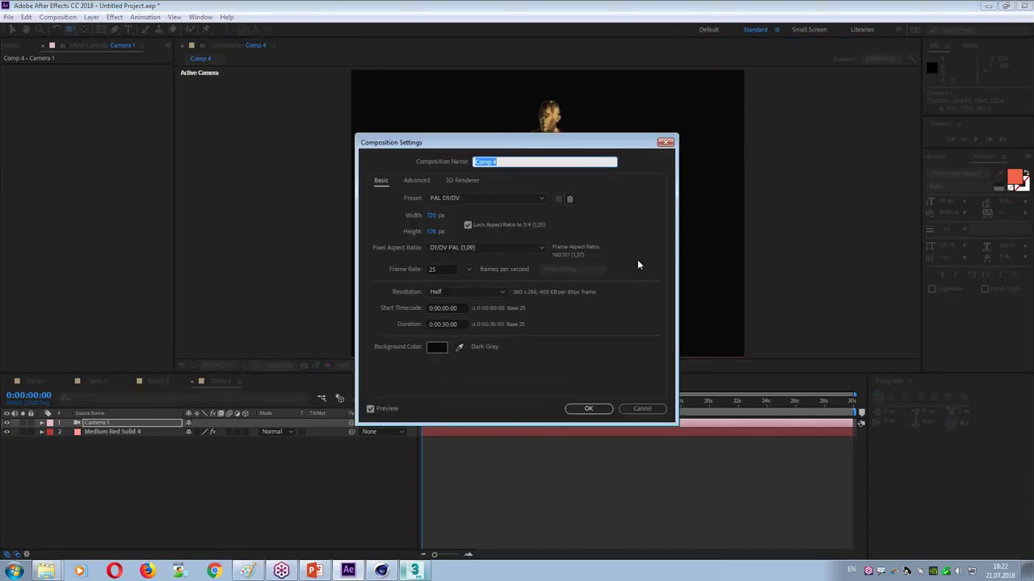
pyautogui.click(638, 408)
pyautogui.hotkey('ctrl', 'k')
pyautogui.click(440, 352)
pyautogui.moveTo(404, 276); pyautogui.dragTo(377, 264)
pyautogui.click(619, 196)
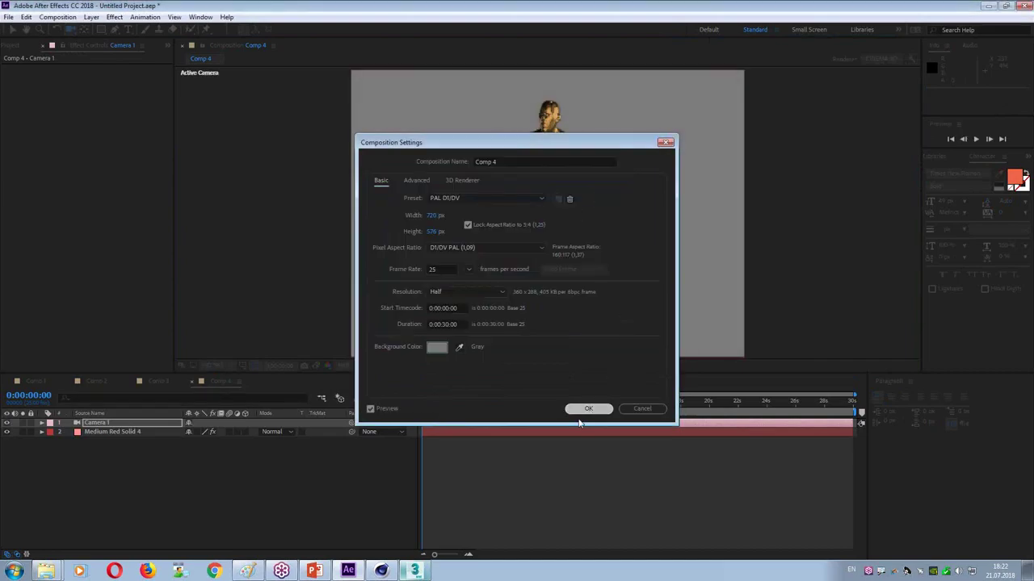
pyautogui.click(589, 410)
pyautogui.press('space')
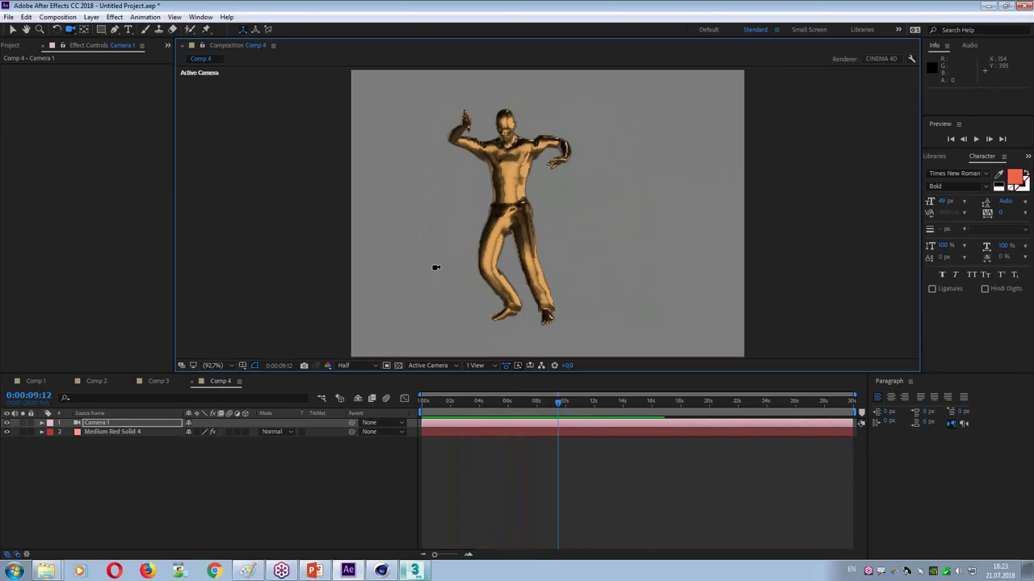
# Step: Show the zombie scene in 3ds Max, moving the export dialog aside, and switch to the PowerPoint slide on 3D graphics
pyautogui.click(415, 571)
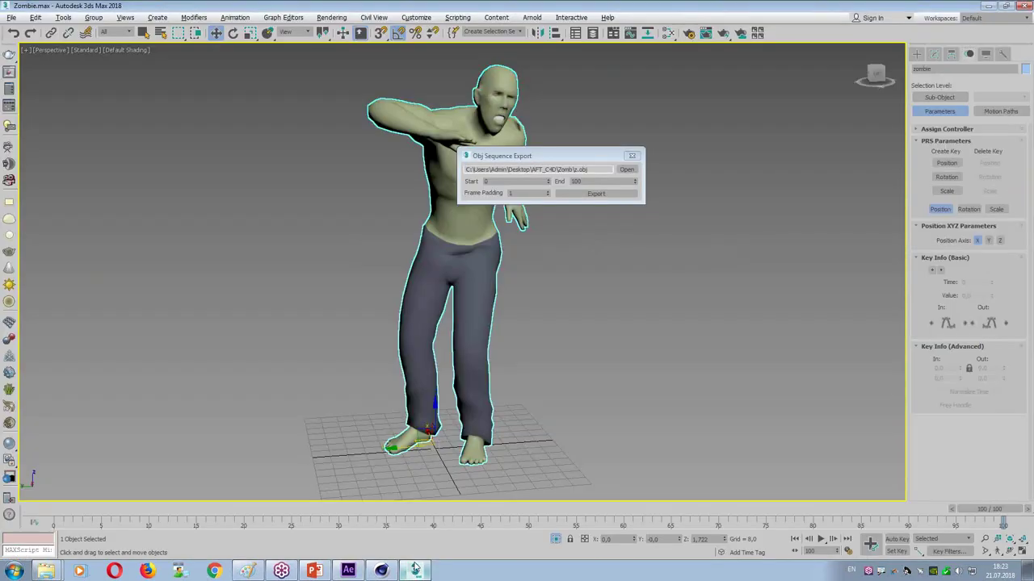
pyautogui.moveTo(550, 155); pyautogui.dragTo(616, 150)
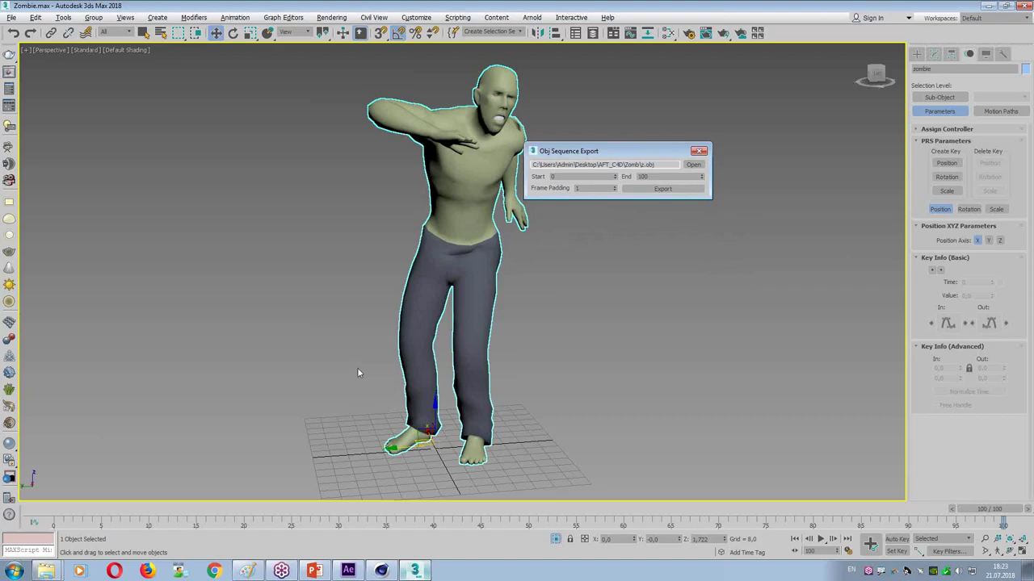
pyautogui.click(314, 571)
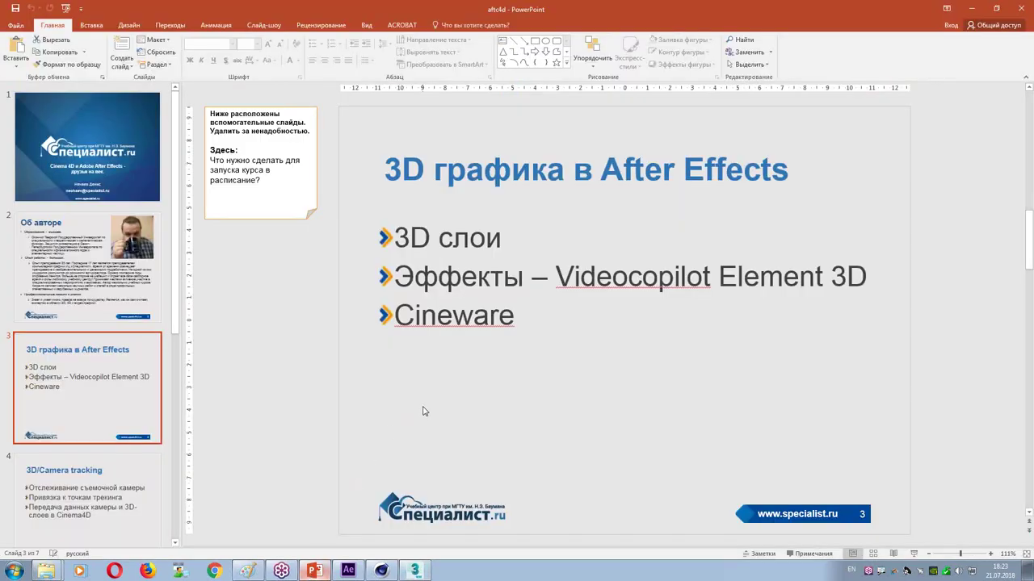
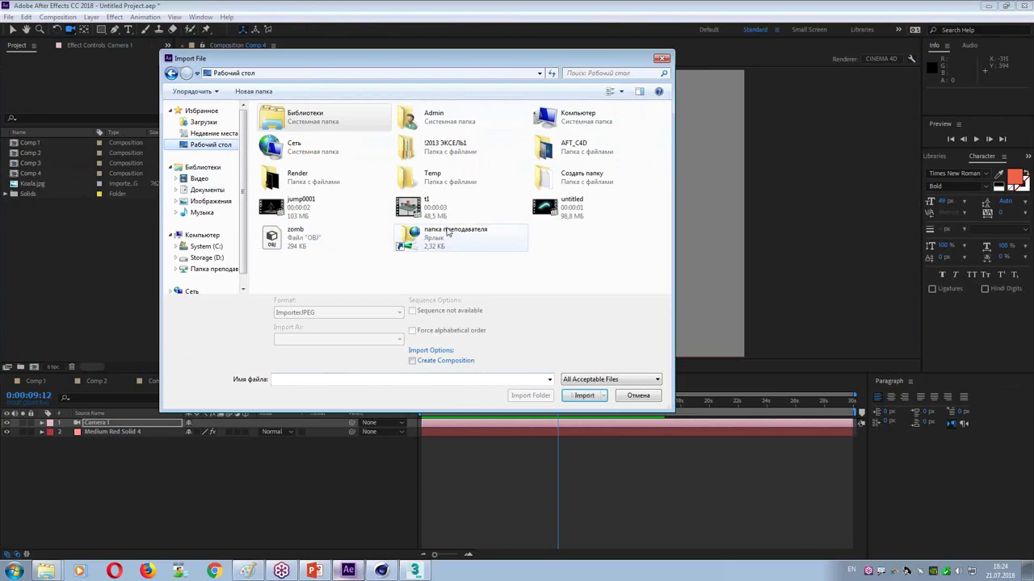
# Step: Import Imperial Star Destroyer.c4d from the AFT_C4D folder as footage into the After Effects project
pyautogui.doubleClick(570, 147)
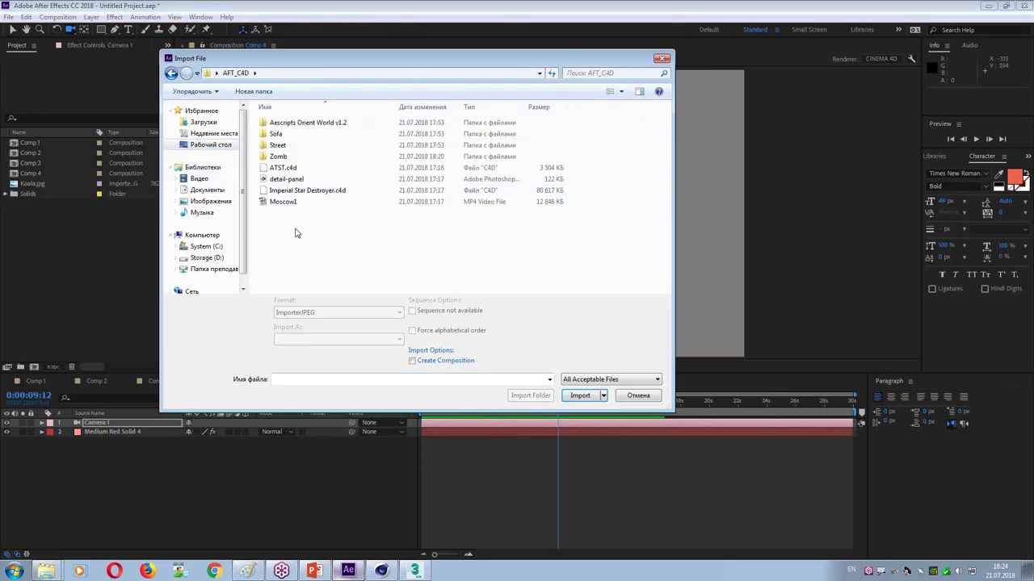
pyautogui.click(362, 192)
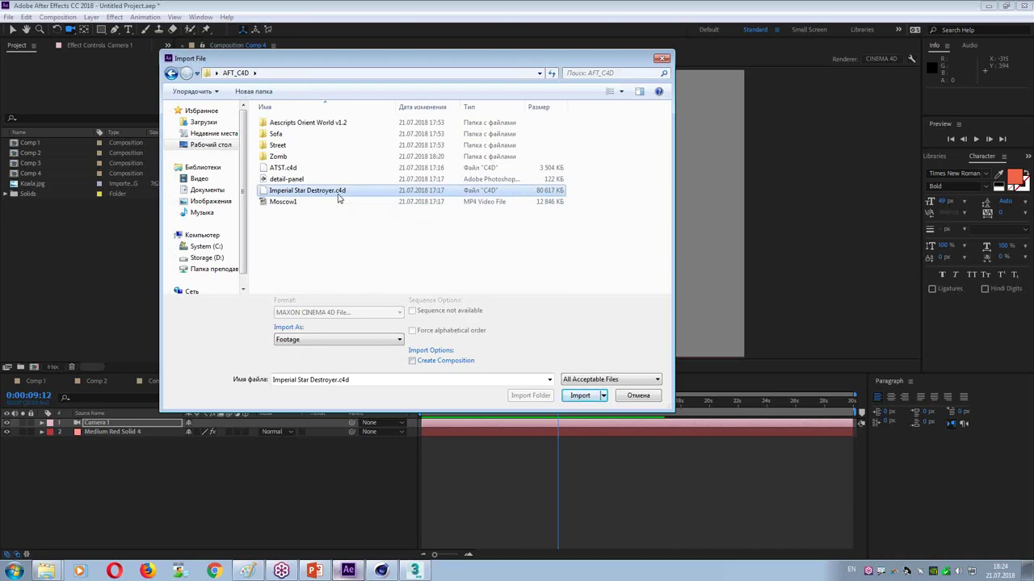
pyautogui.doubleClick(339, 197)
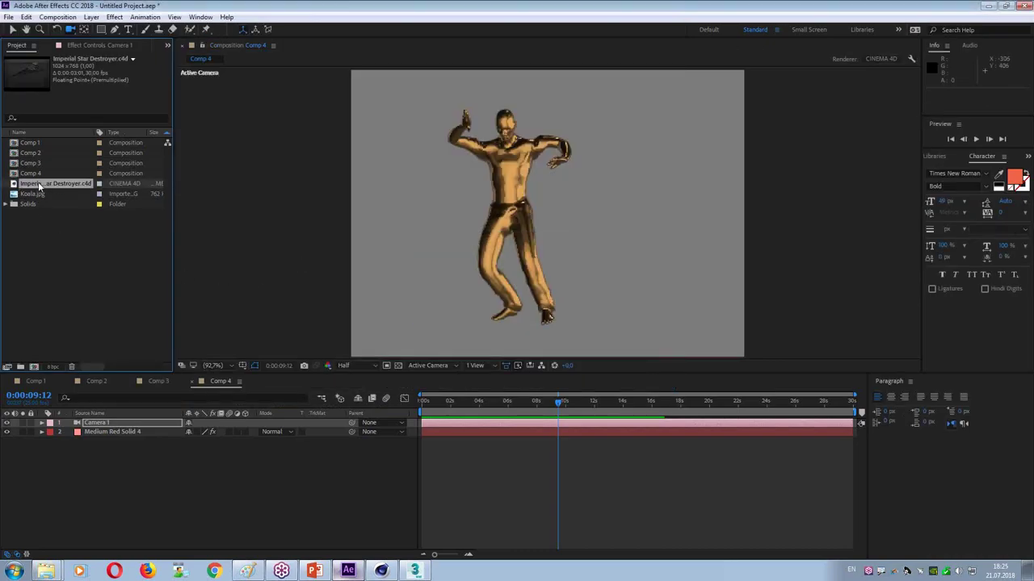
# Step: Create a 30-second PAL D1/DV composition at 25 fps and add the Imperial Star Destroyer.c4d footage to it as a layer
pyautogui.hotkey('ctrl', 'n')
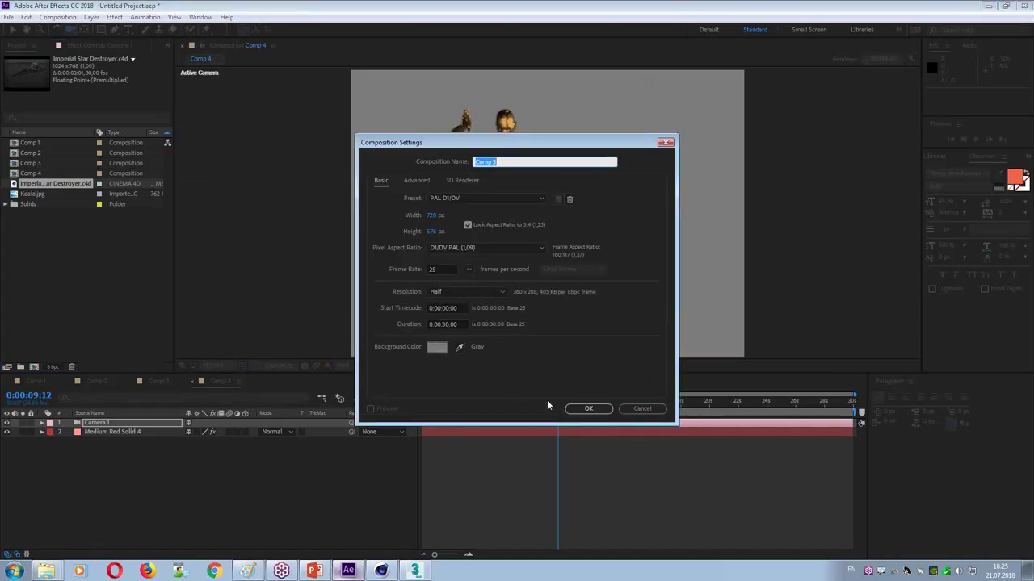
pyautogui.click(588, 409)
pyautogui.click(50, 194)
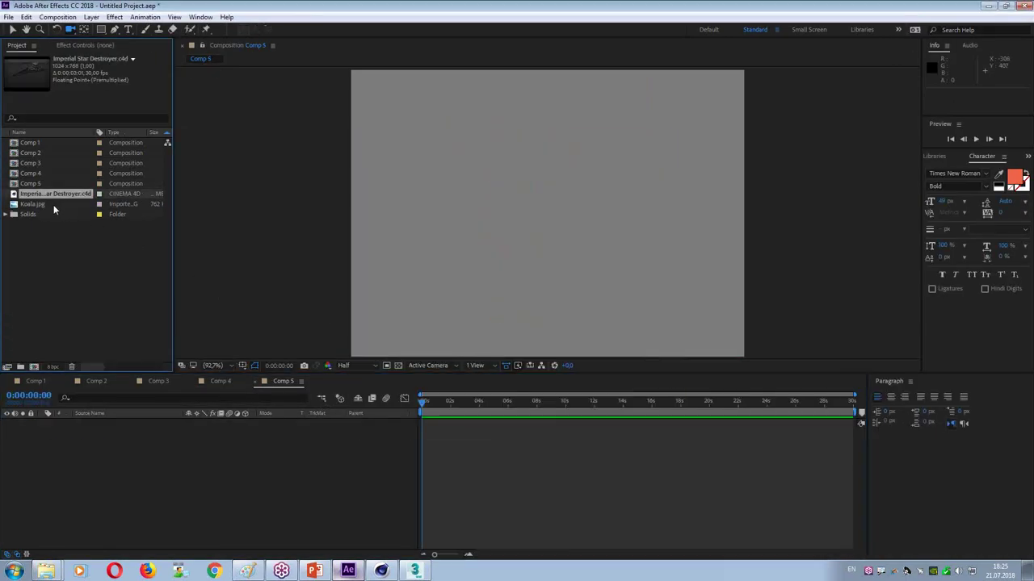
pyautogui.moveTo(55, 193); pyautogui.dragTo(117, 457)
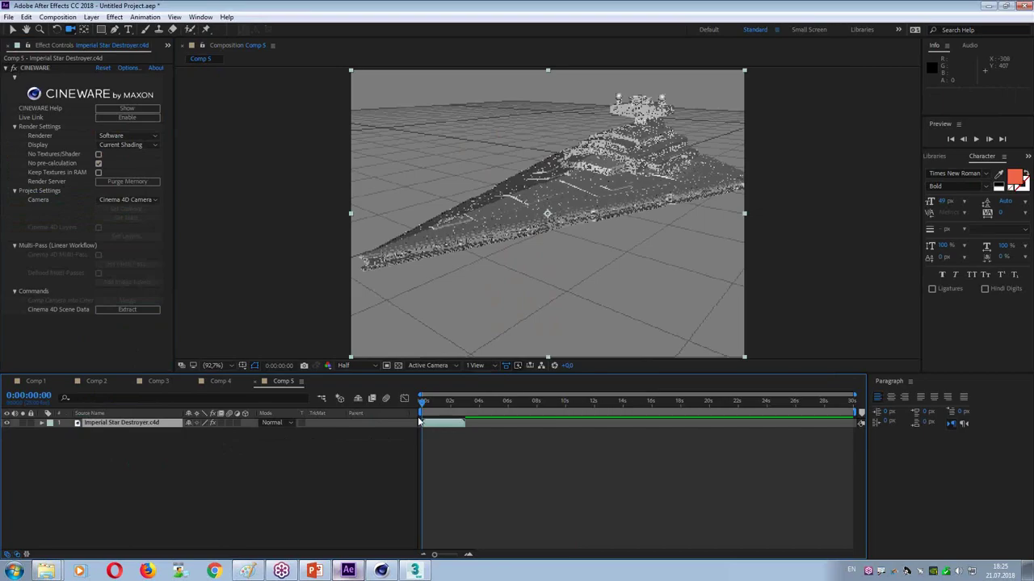
# Step: Set the CINEWARE renderer of the Imperial Star Destroyer layer to OpenGL
pyautogui.click(149, 130)
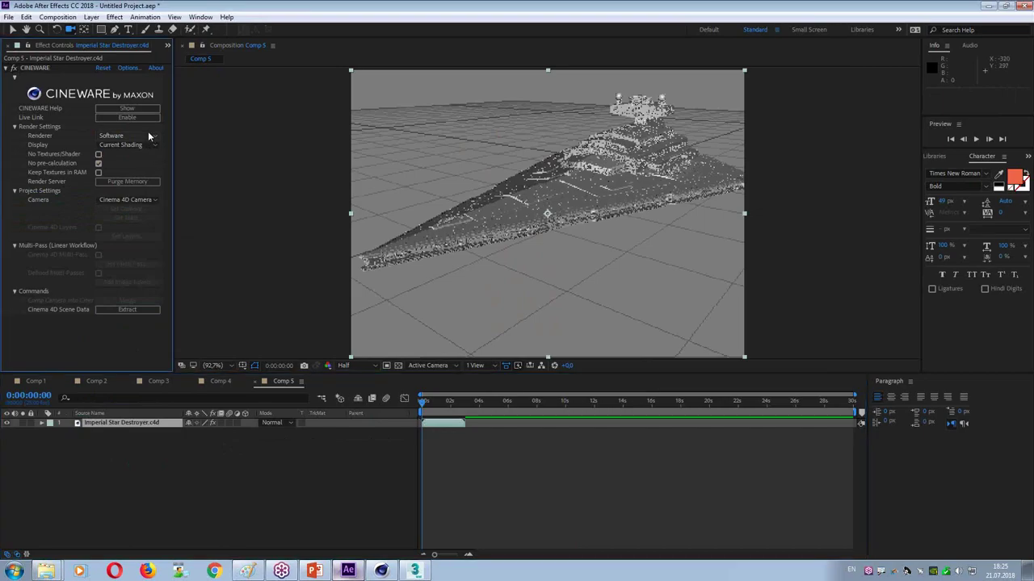
pyautogui.click(149, 135)
pyautogui.click(139, 183)
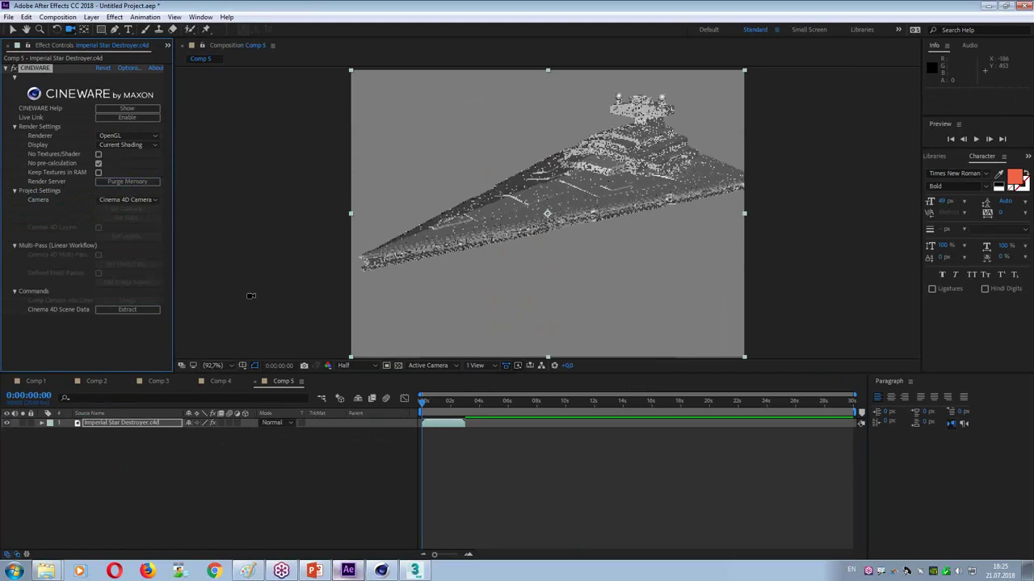
# Step: Switch to Cinema 4D, add a light to the Star Destroyer scene and move it to about Y 764 cm, Z -2437 cm
pyautogui.click(383, 571)
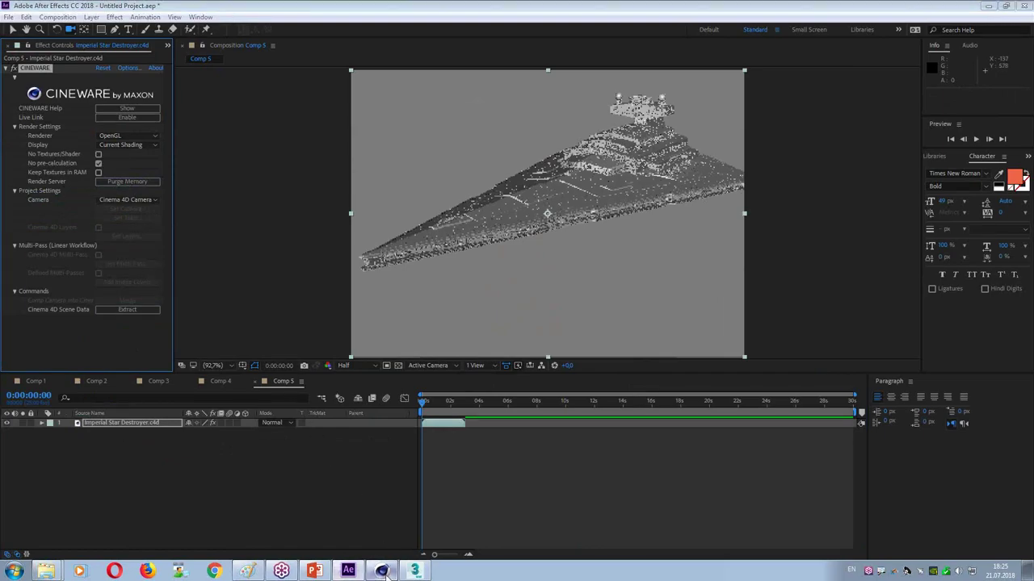
pyautogui.moveTo(340, 305); pyautogui.dragTo(468, 285)
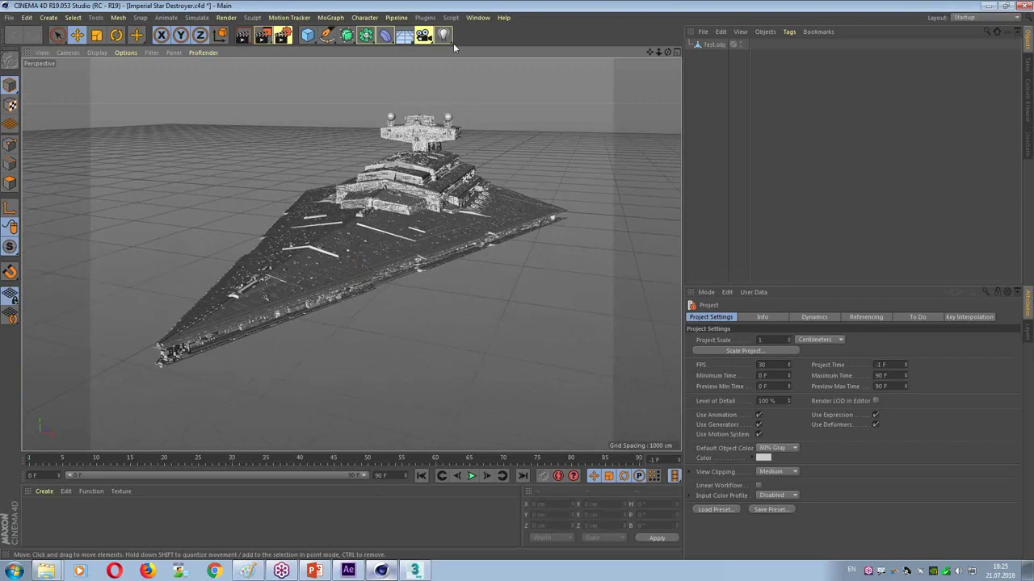
pyautogui.moveTo(443, 35); pyautogui.dragTo(467, 58)
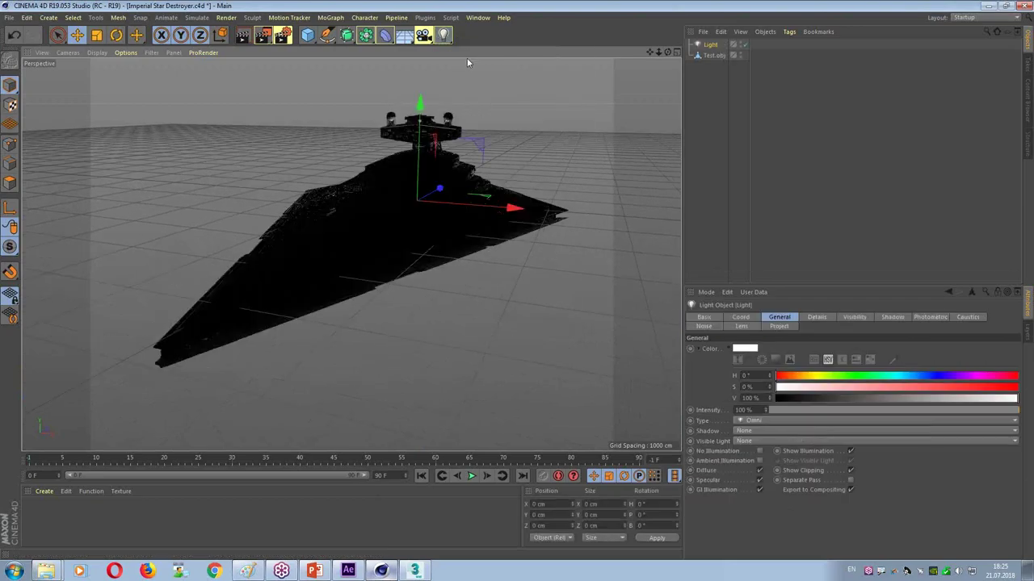
pyautogui.moveTo(418, 170); pyautogui.dragTo(389, 166)
pyautogui.moveTo(360, 134); pyautogui.dragTo(360, 154)
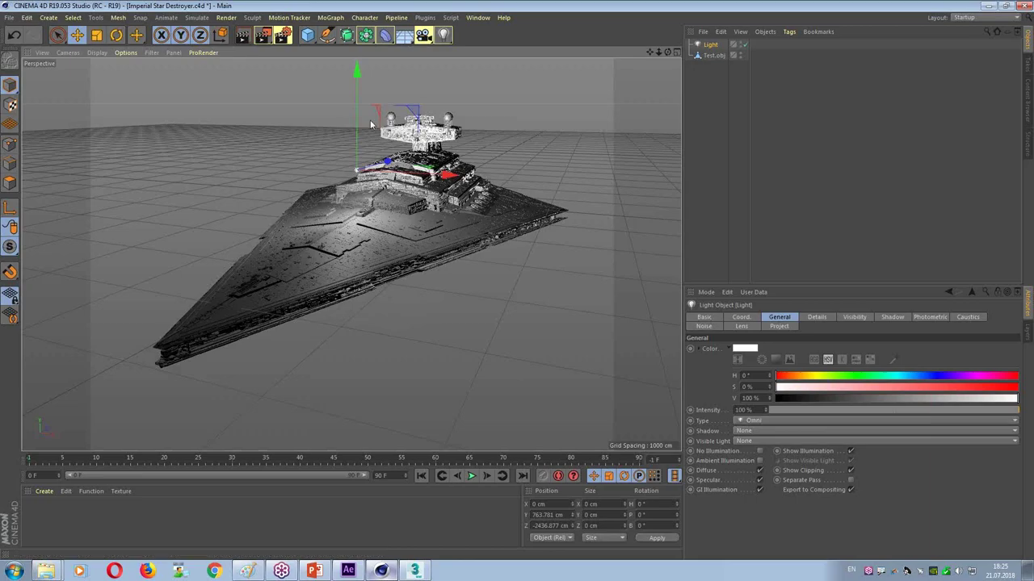
# Step: Save the Cinema 4D scene, return to After Effects to update the layer, and activate the Selection tool
pyautogui.hotkey('alt', 'Tab')
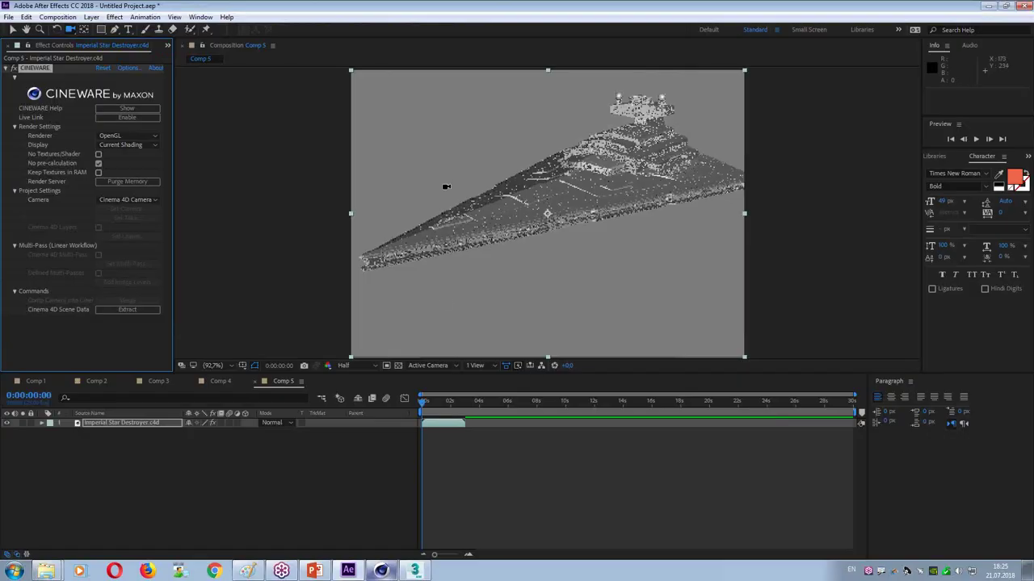
pyautogui.hotkey('alt', 'Tab')
pyautogui.hotkey('ctrl', 's')
pyautogui.hotkey('alt', 'Tab')
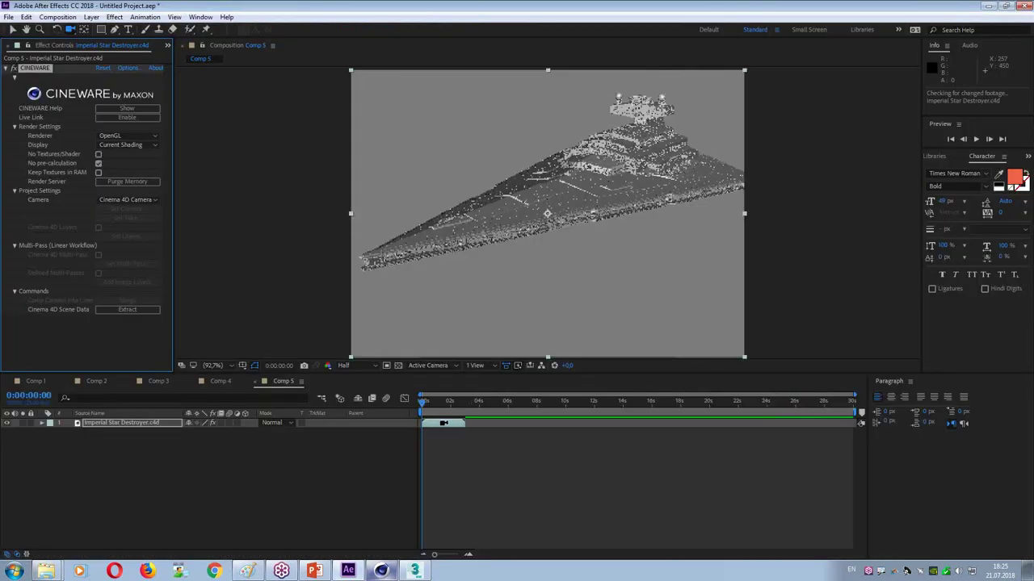
pyautogui.click(10, 31)
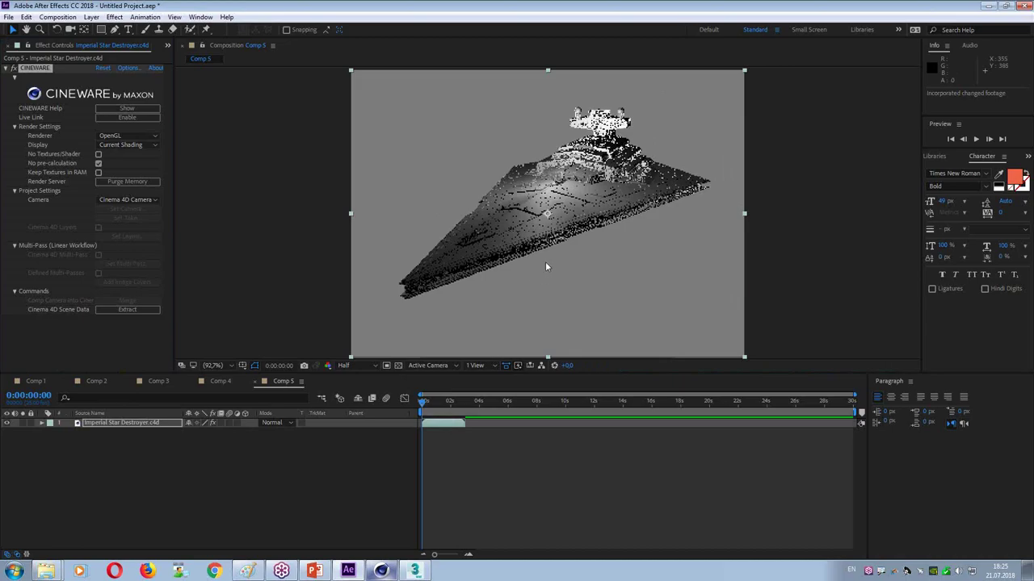
# Step: In Cinema 4D, select the light and the ship together and record a keyframe for both at frame 0
pyautogui.hotkey('alt', 'Tab')
pyautogui.keyDown('shift'); pyautogui.click(386, 241); pyautogui.keyUp('shift')
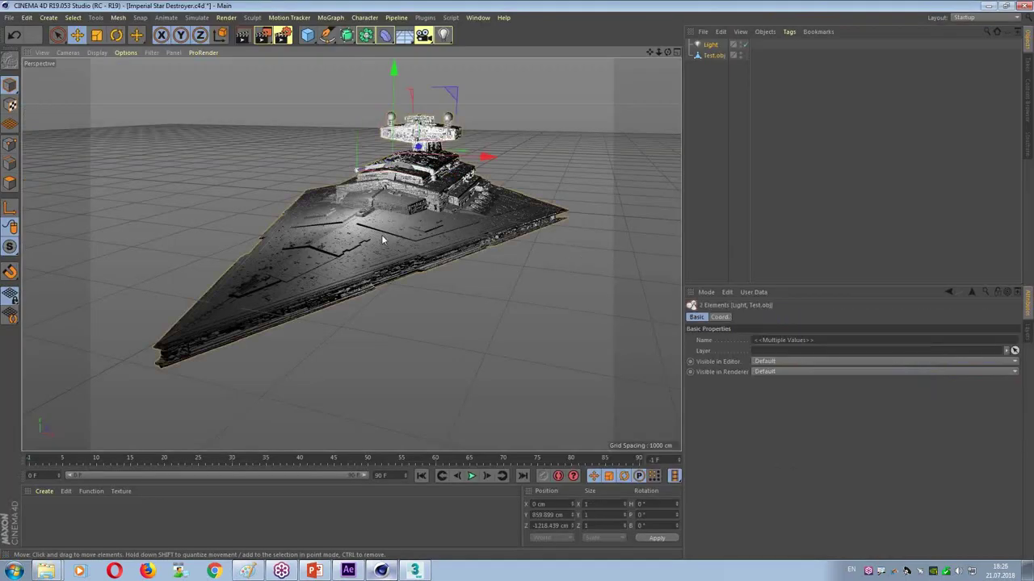
pyautogui.click(31, 462)
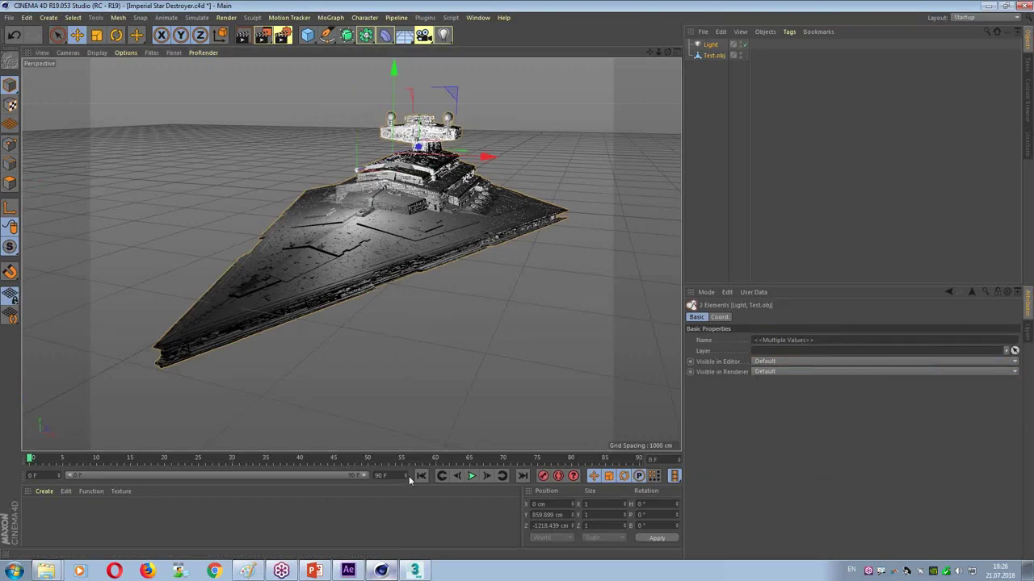
pyautogui.click(543, 477)
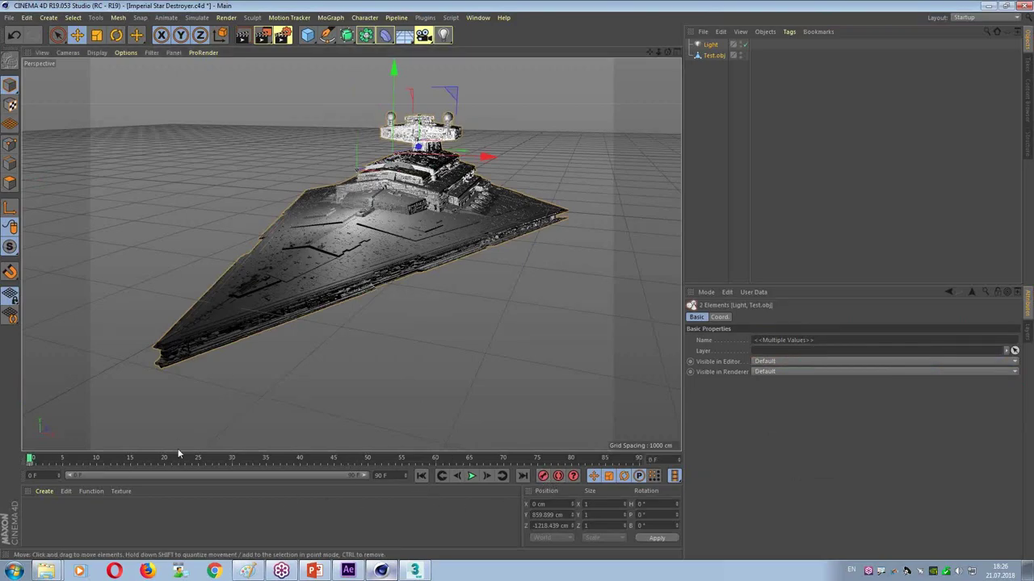
# Step: At frame 49, move the light and ship to about Z -7566 cm, record a keyframe and play the animation from the start
pyautogui.click(361, 462)
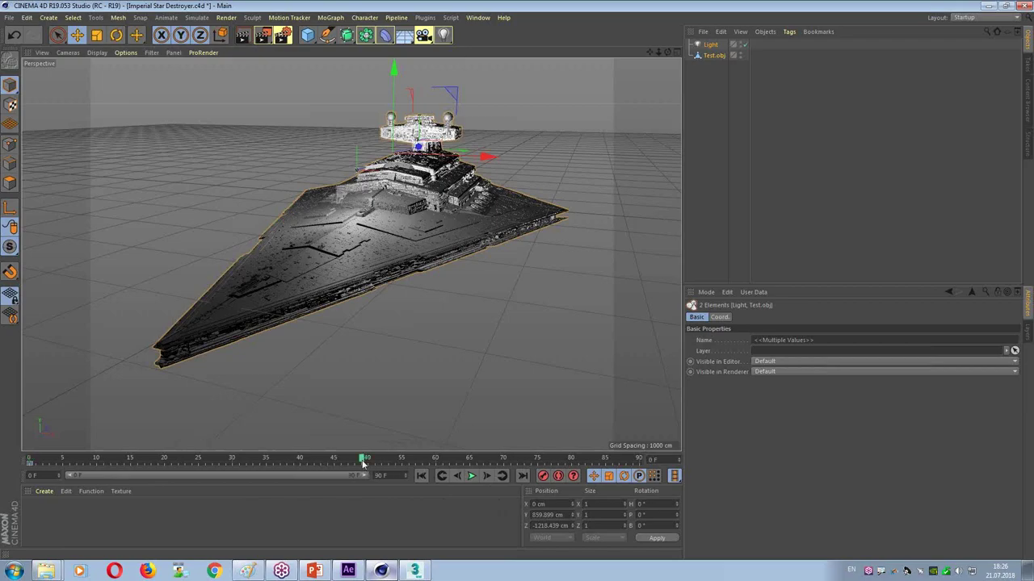
pyautogui.moveTo(452, 90); pyautogui.dragTo(546, 86)
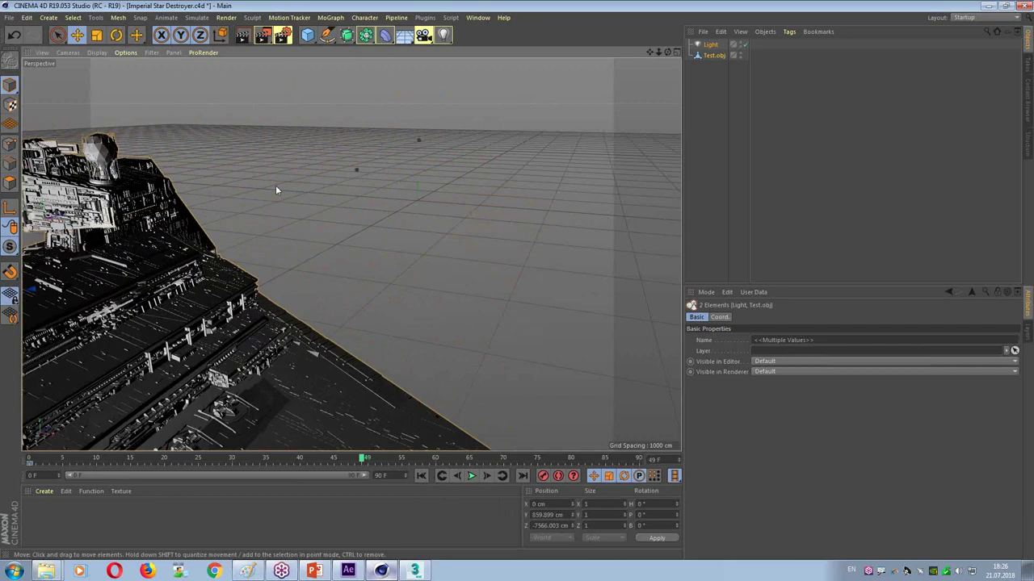
pyautogui.click(543, 475)
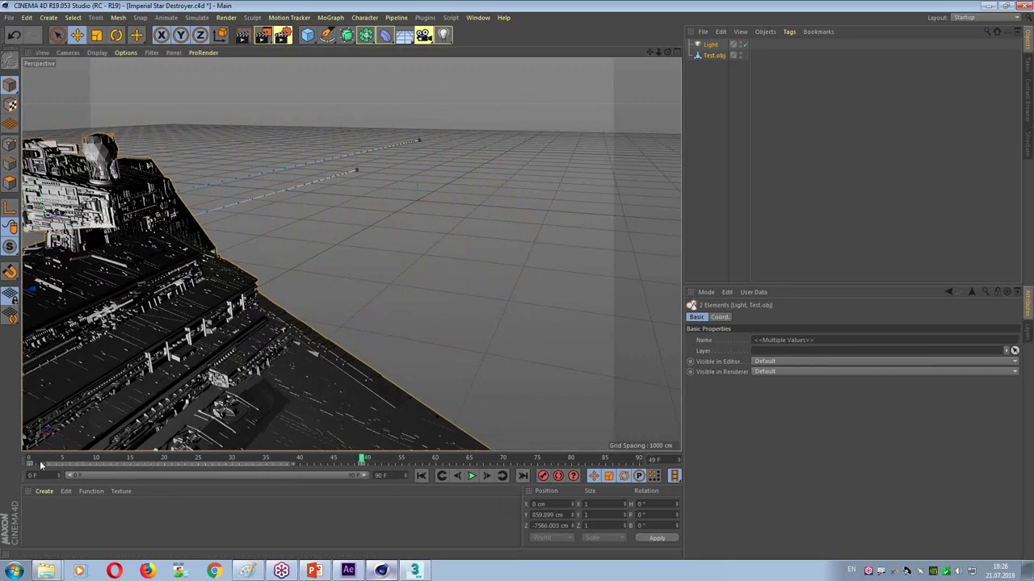
pyautogui.moveTo(65, 460); pyautogui.dragTo(31, 460)
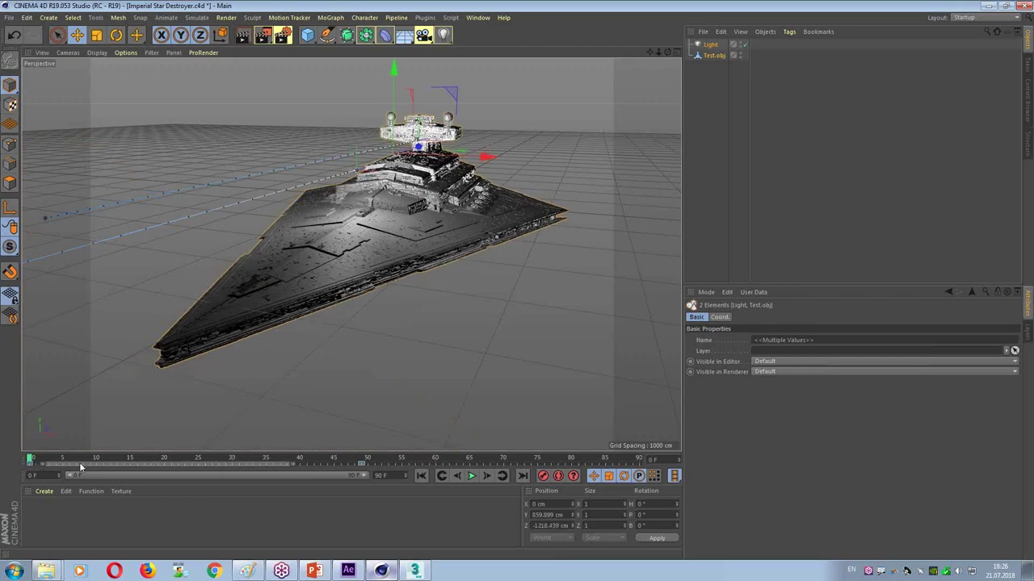
pyautogui.click(473, 477)
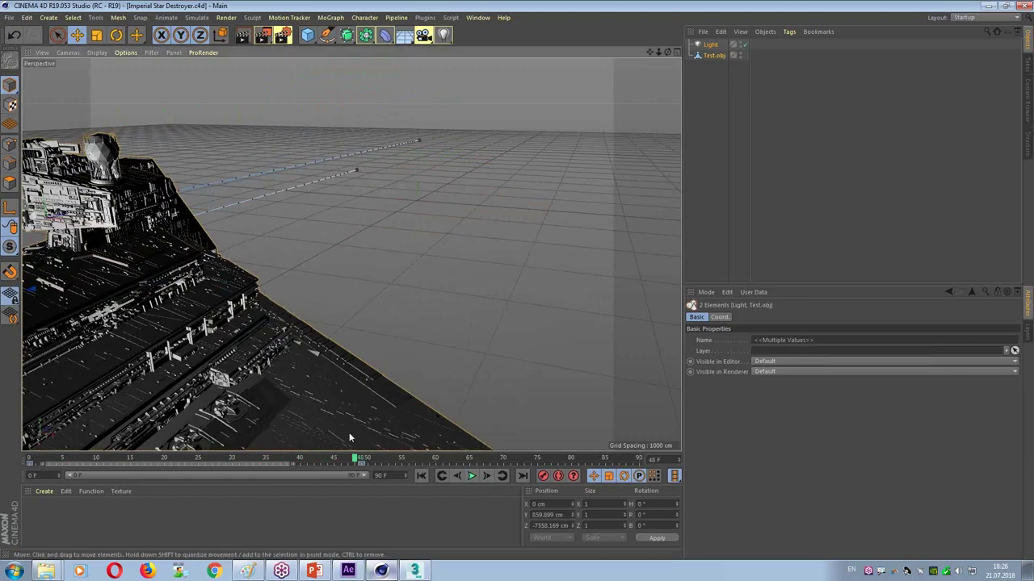
# Step: Switch to After Effects and scrub through the start of Comp 5 to check the ship's updated animation, ending at 0:00:00:00
pyautogui.click(348, 570)
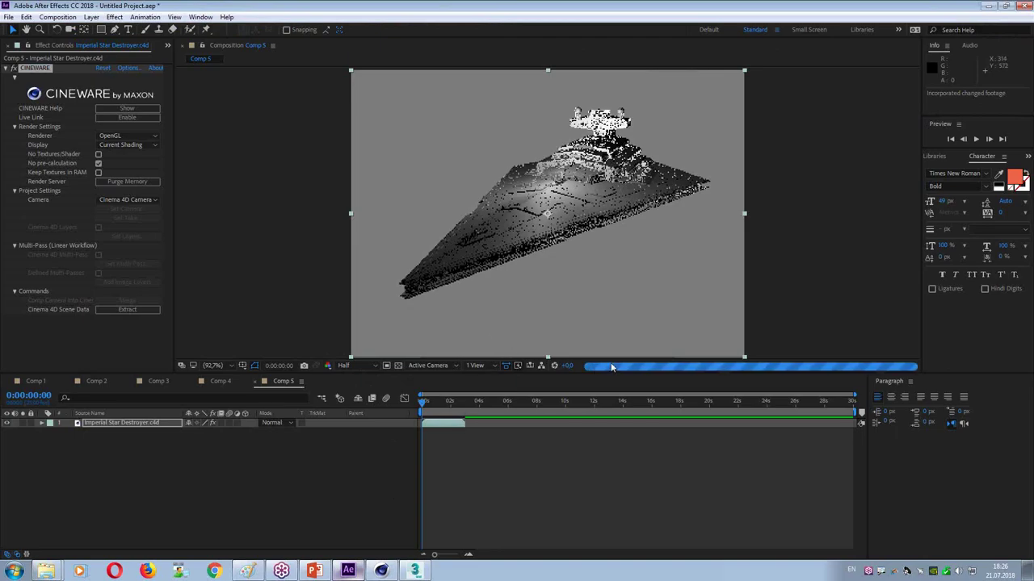
pyautogui.moveTo(422, 404); pyautogui.dragTo(443, 405)
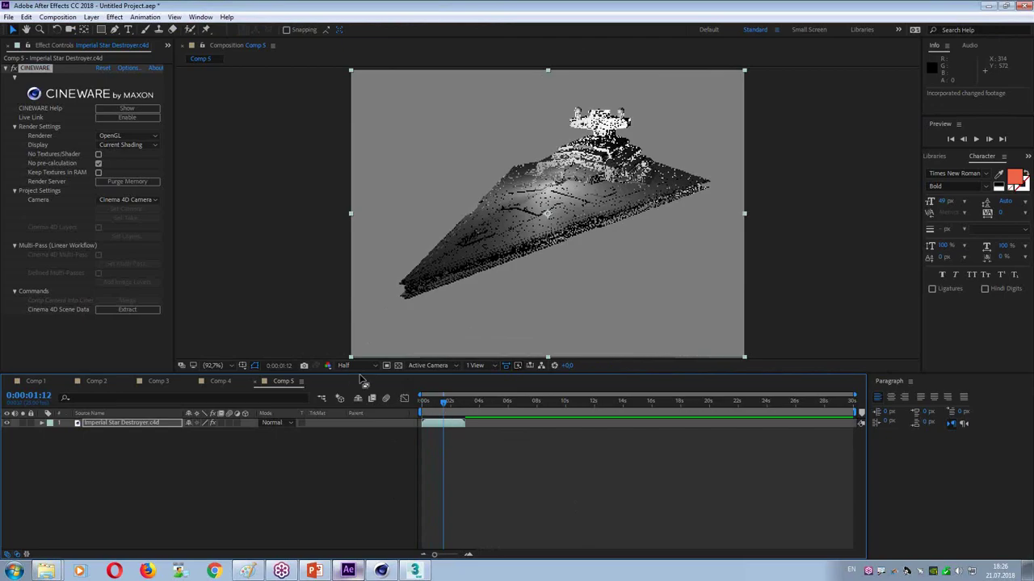
pyautogui.click(425, 406)
pyautogui.moveTo(426, 406)
pyautogui.mouseDown()
pyautogui.moveTo(441, 406)
pyautogui.moveTo(425, 406)
pyautogui.mouseUp()
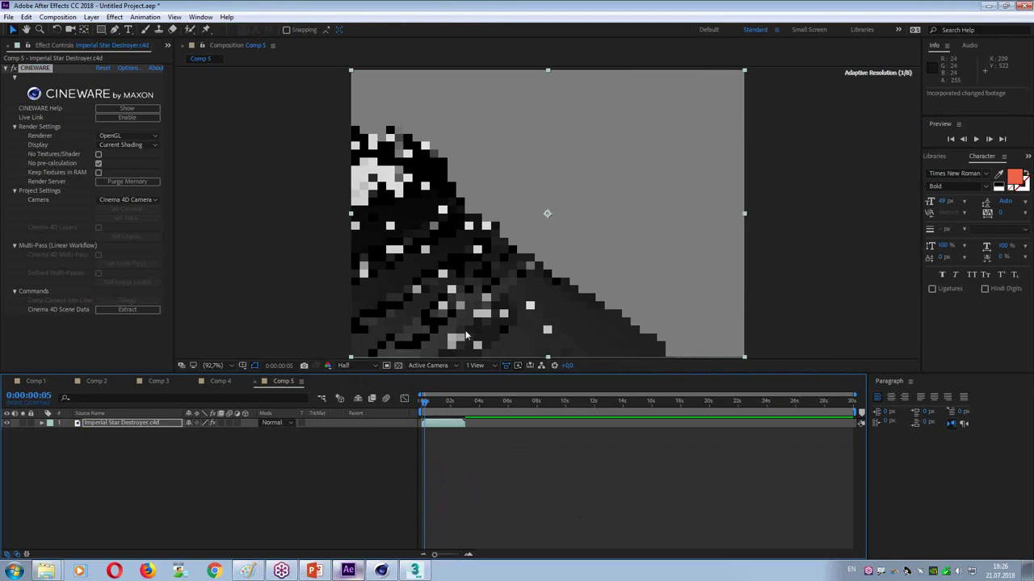
pyautogui.click(418, 406)
pyautogui.moveTo(419, 406); pyautogui.dragTo(426, 406)
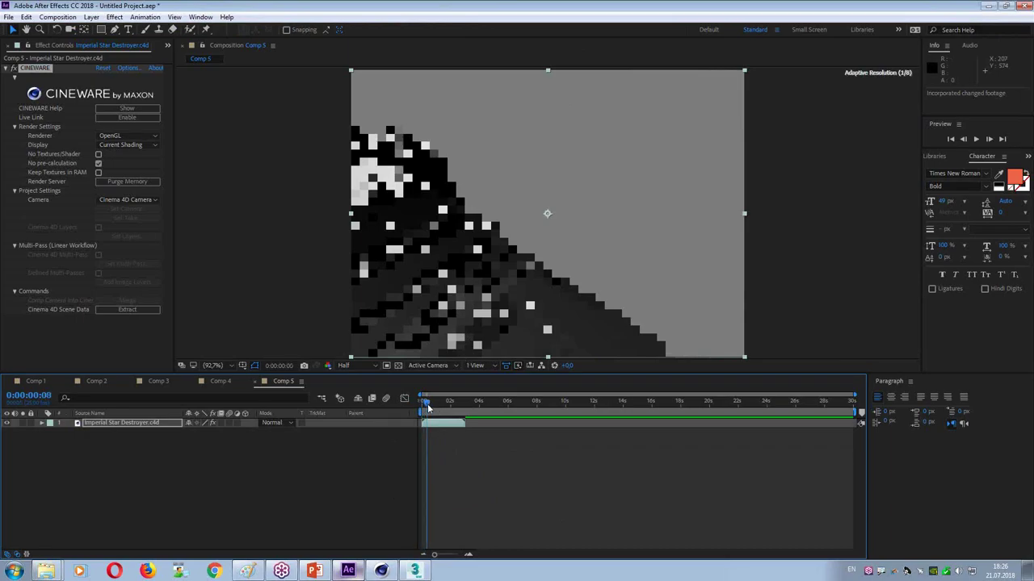
pyautogui.click(421, 406)
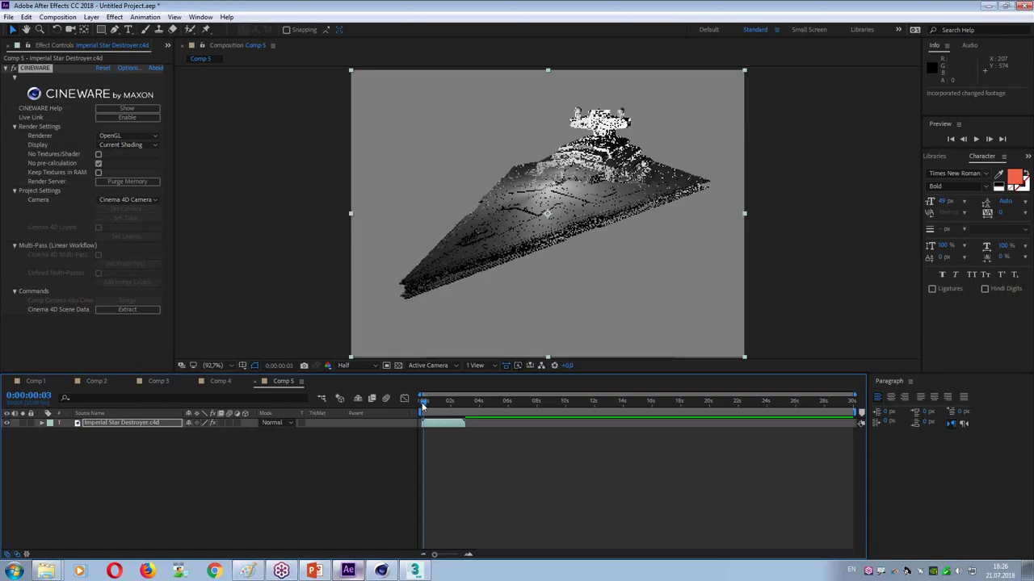
pyautogui.click(419, 406)
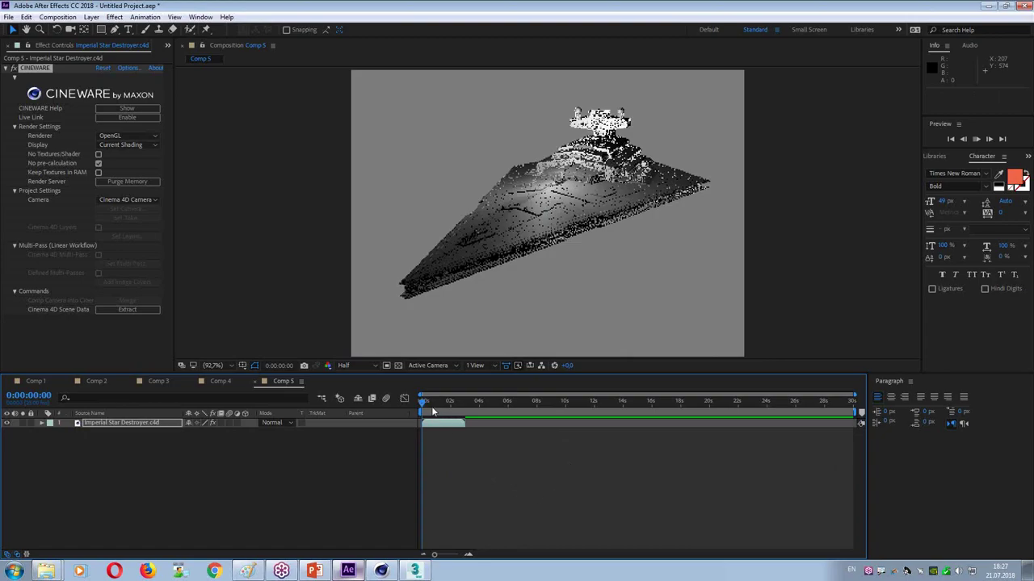
# Step: Import the PNG sequence starting with Street01 from the Street folder into the project as footage
pyautogui.click(495, 496)
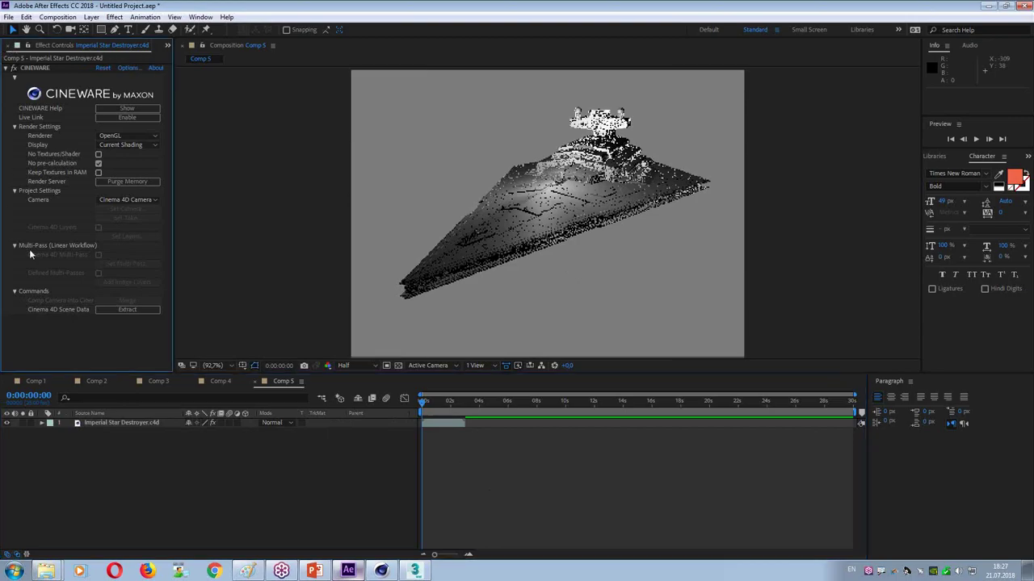
pyautogui.click(167, 45)
pyautogui.click(195, 59)
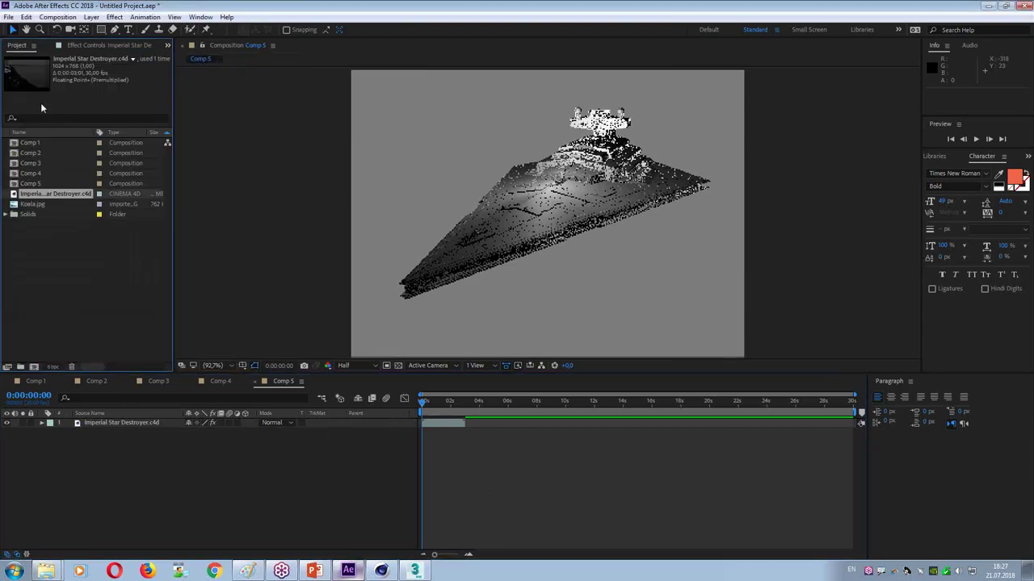
pyautogui.doubleClick(36, 269)
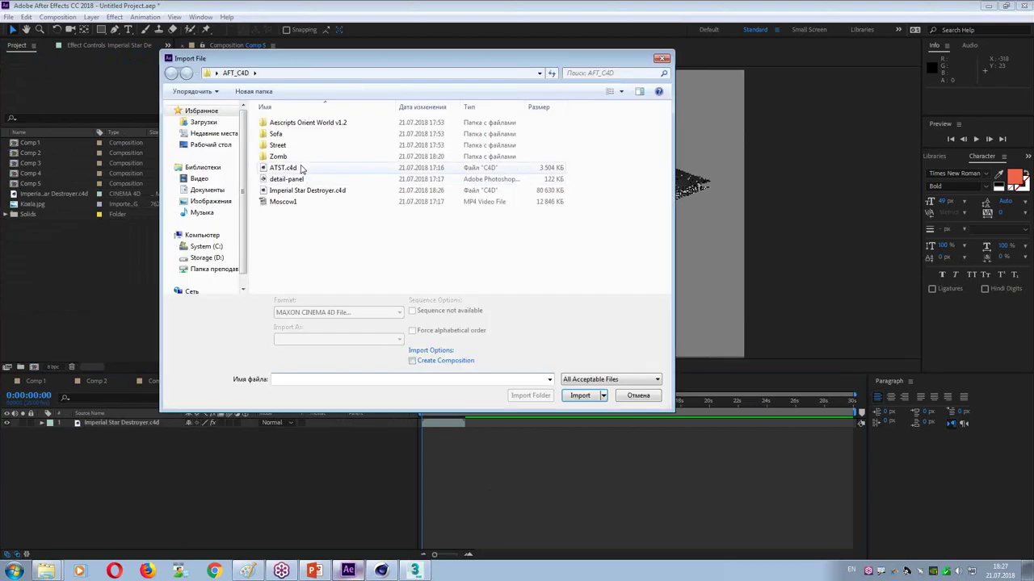
pyautogui.doubleClick(279, 145)
pyautogui.click(283, 139)
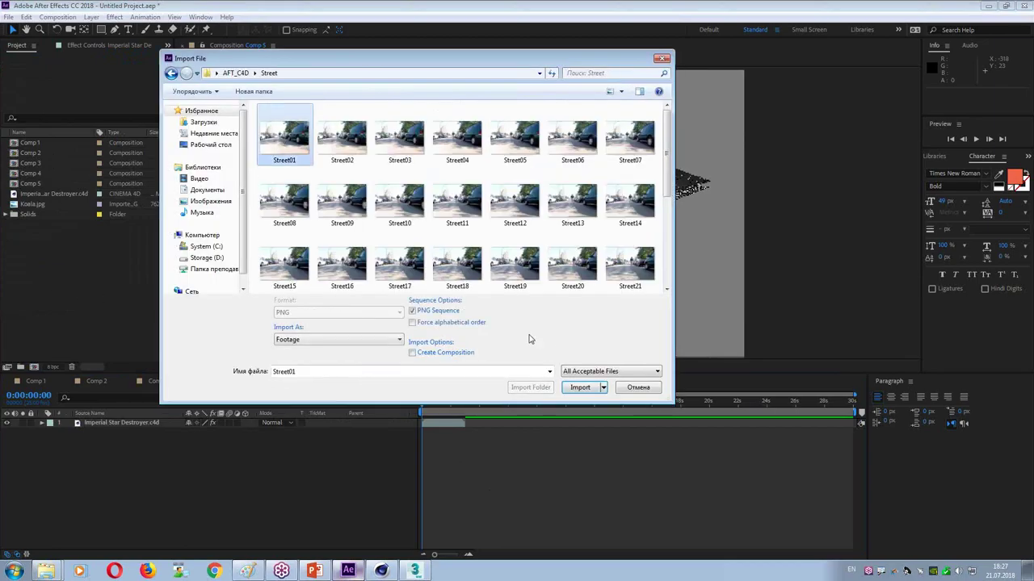
pyautogui.click(579, 388)
# Step: Interpret the Street[01-40].png footage with fields separated as Lower Field First, and create a composition from it
pyautogui.rightClick(43, 228)
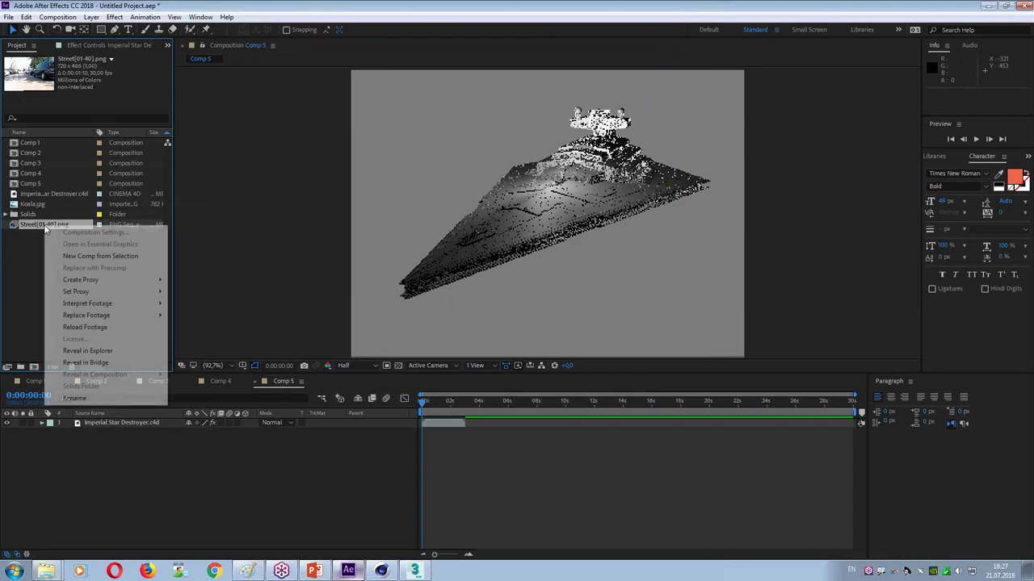
pyautogui.moveTo(114, 304)
pyautogui.click(222, 307)
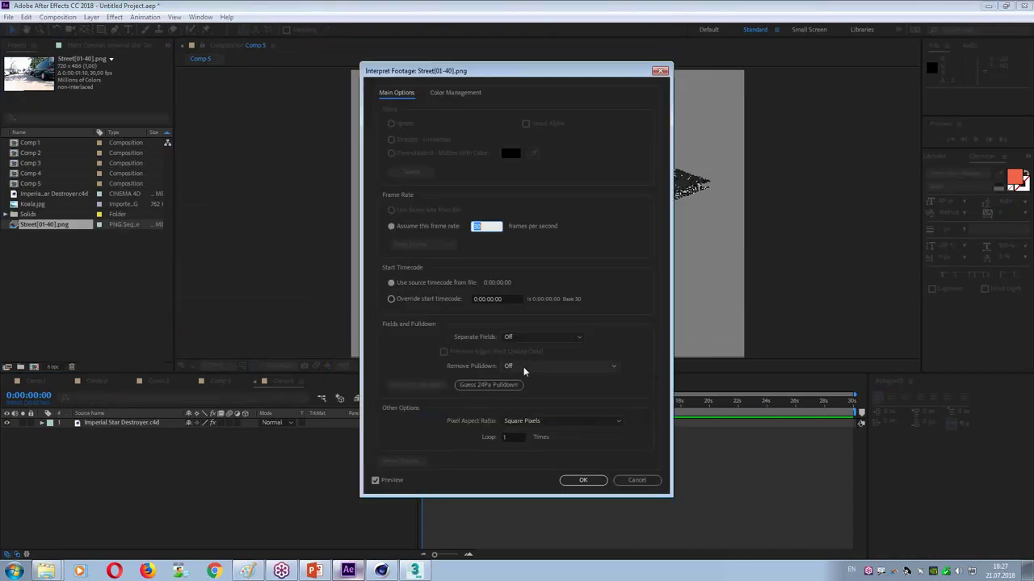
pyautogui.click(533, 337)
pyautogui.click(542, 377)
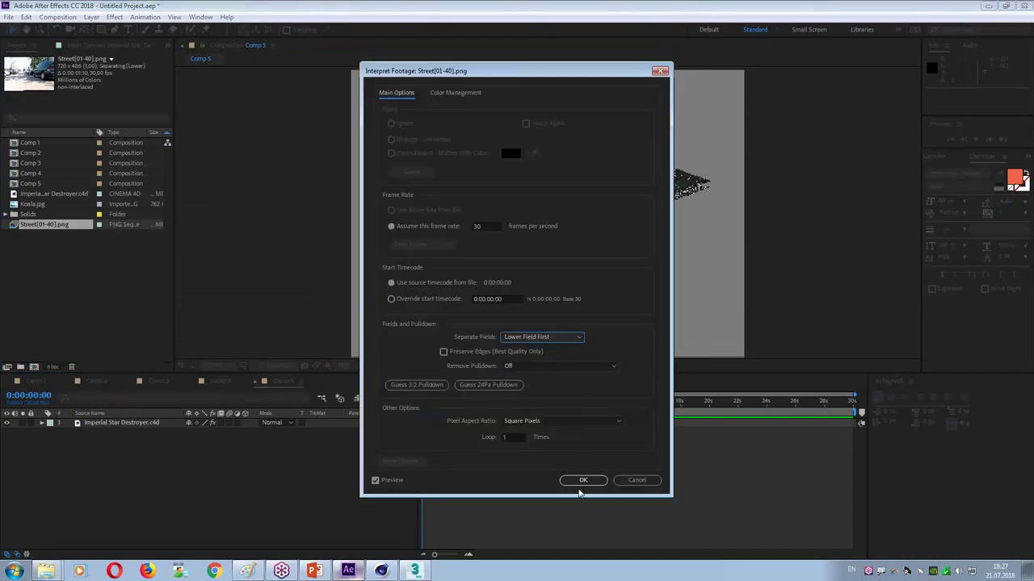
pyautogui.click(577, 482)
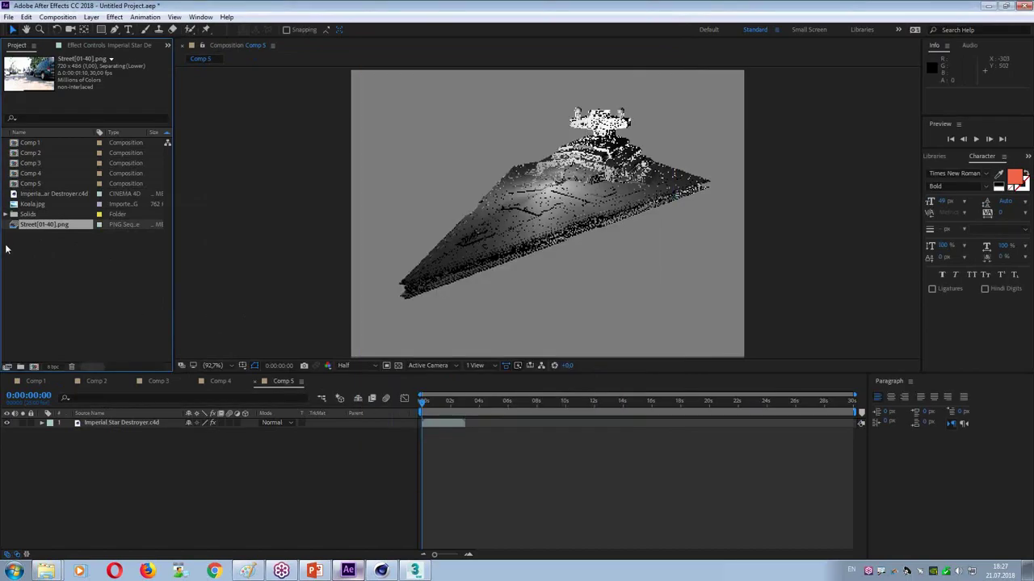
pyautogui.moveTo(33, 366); pyautogui.dragTo(33, 366)
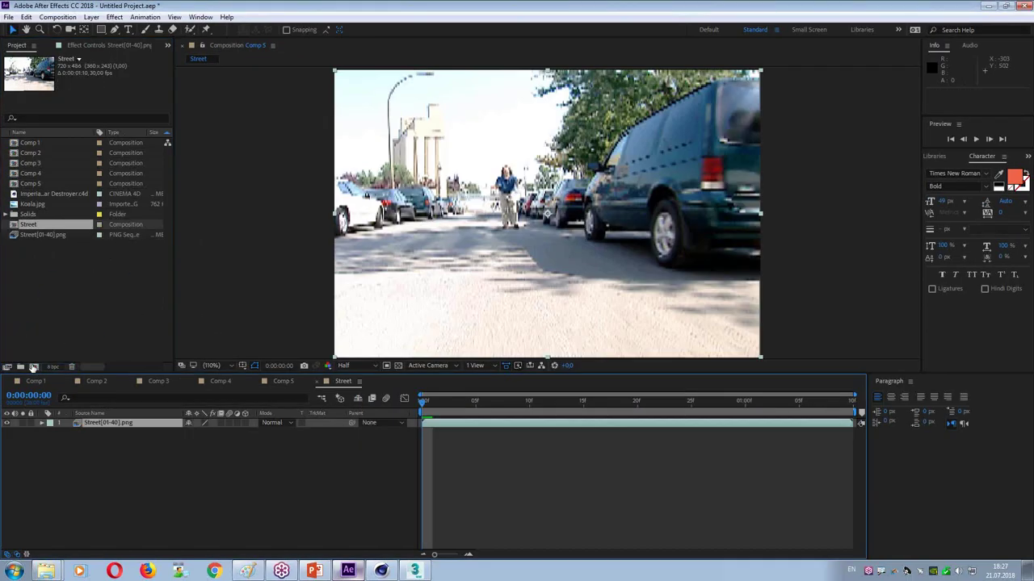
# Step: Set the Street composition's preview resolution to Auto and play back the street footage
pyautogui.click(353, 367)
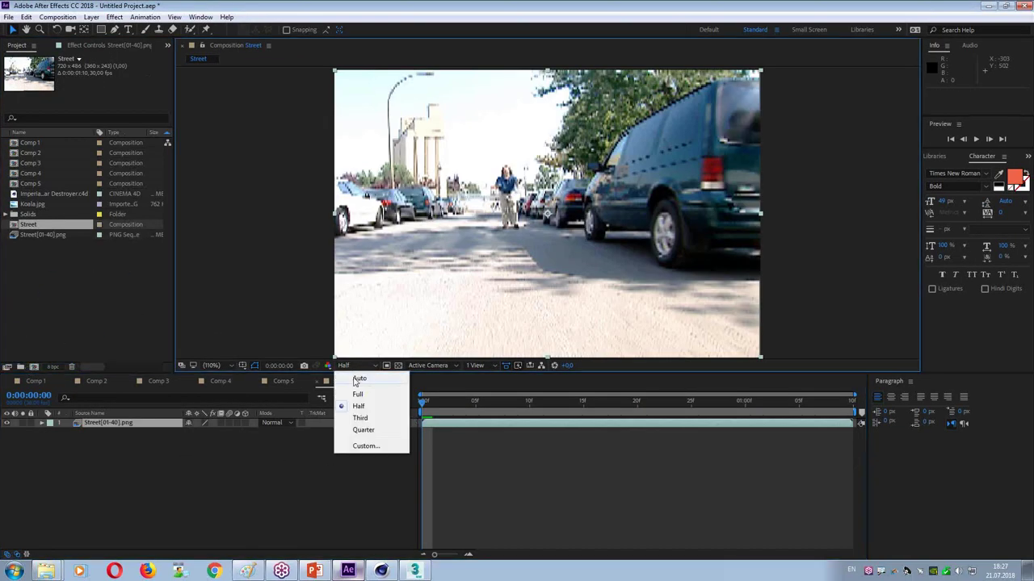
pyautogui.click(360, 388)
pyautogui.press('space')
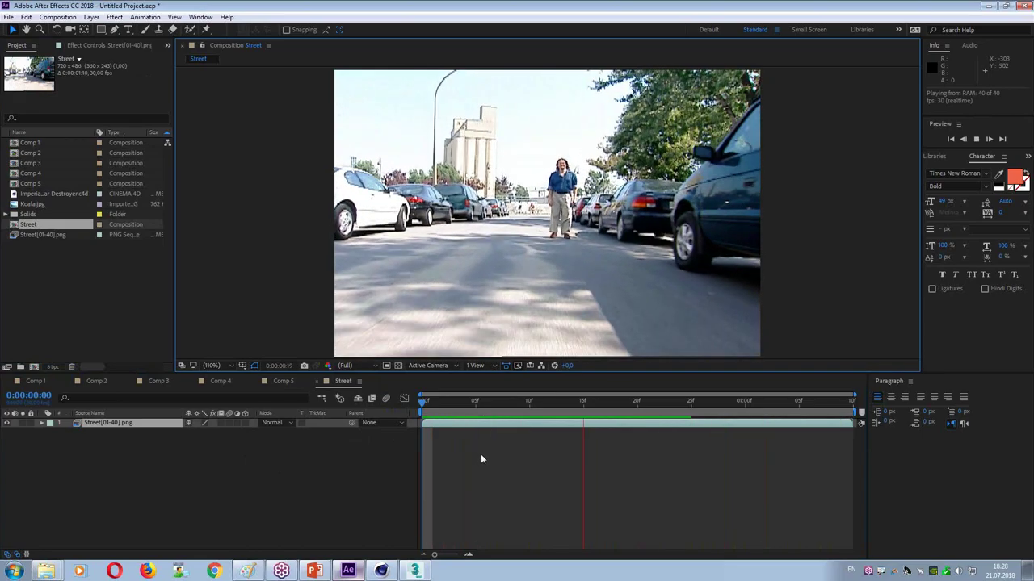
pyautogui.click(548, 406)
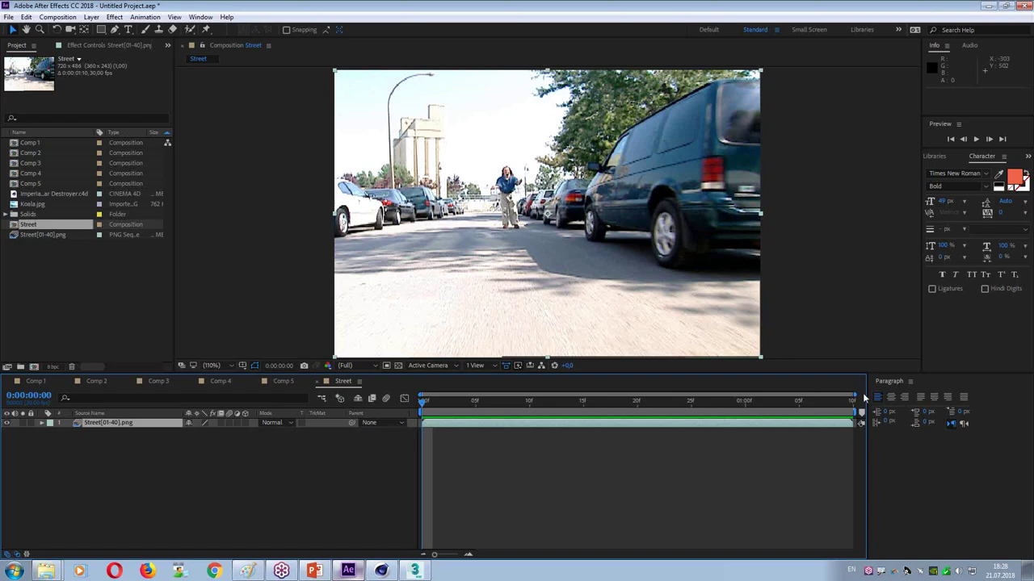
# Step: Deselect the footage layer, switch to PowerPoint and show slide 4 on 3D/Camera tracking
pyautogui.click(769, 505)
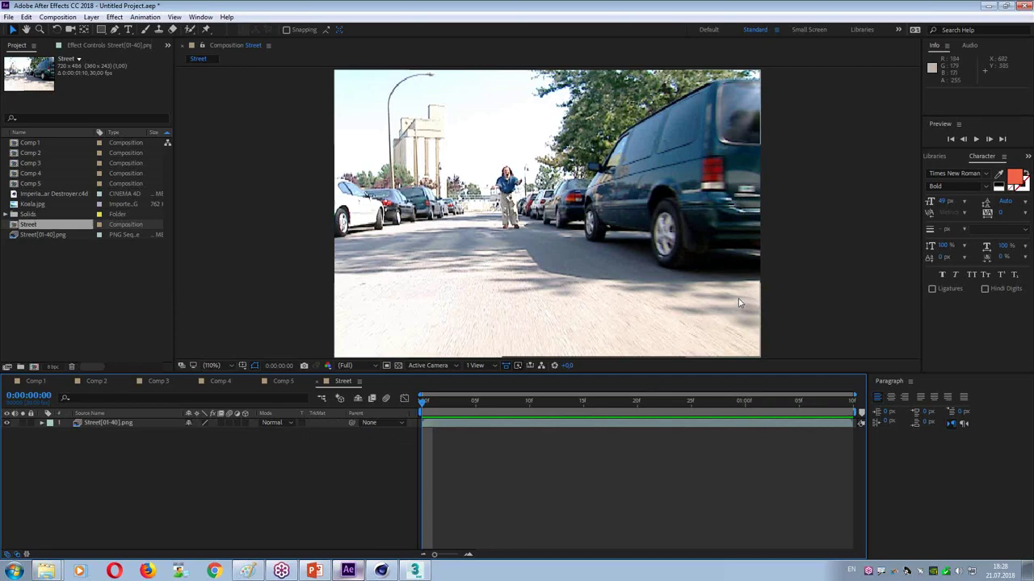
pyautogui.hotkey('alt', 'Tab')
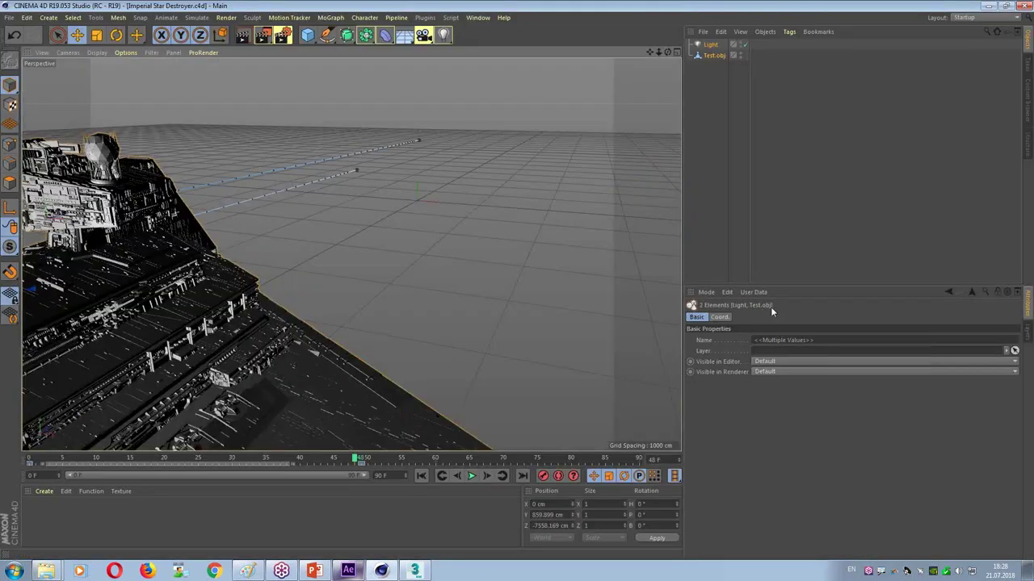
pyautogui.click(315, 571)
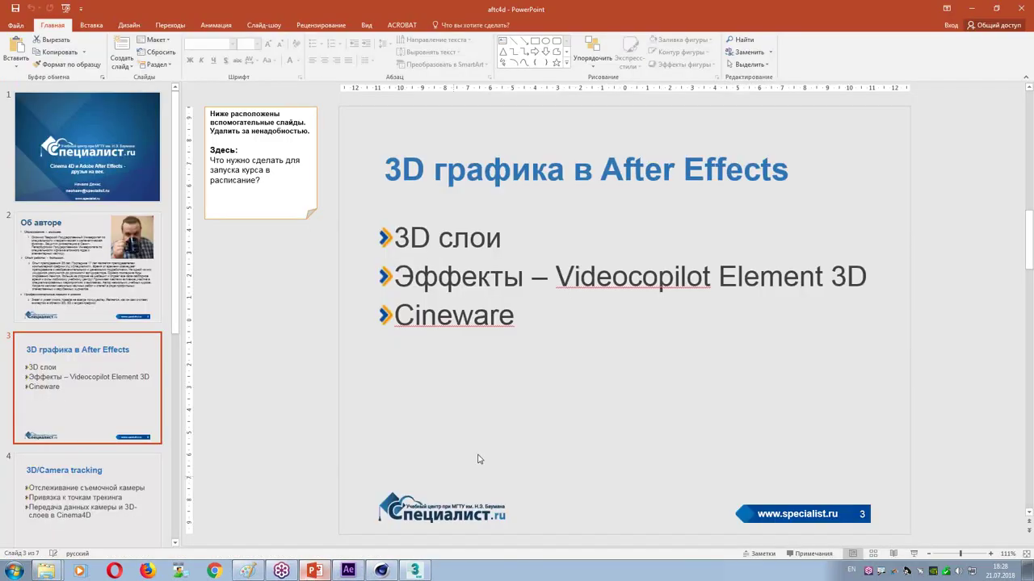
pyautogui.click(86, 489)
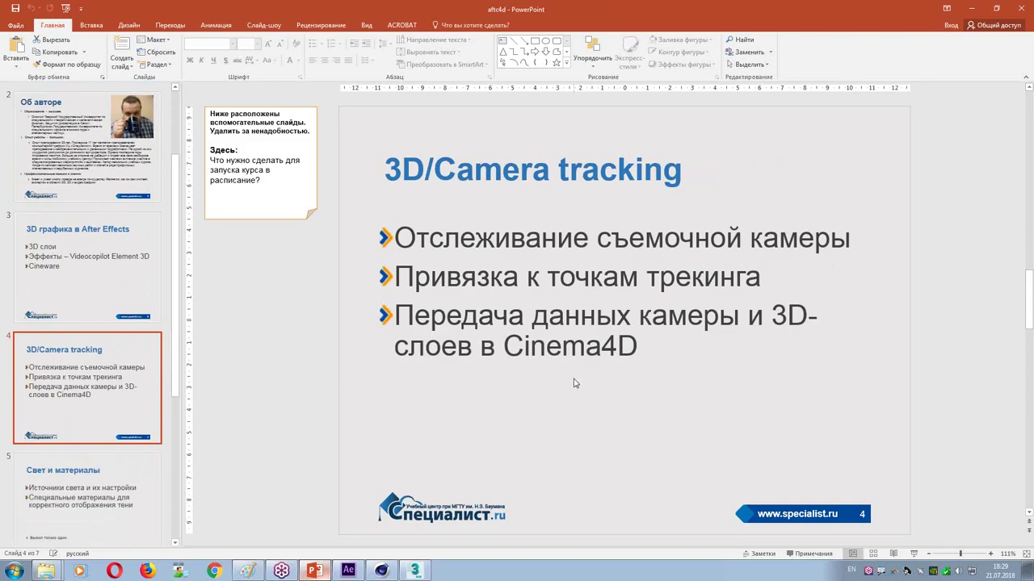
# Step: Return to After Effects and open the Tracker panel as a floating window beside the street footage
pyautogui.hotkey('alt', 'Tab')
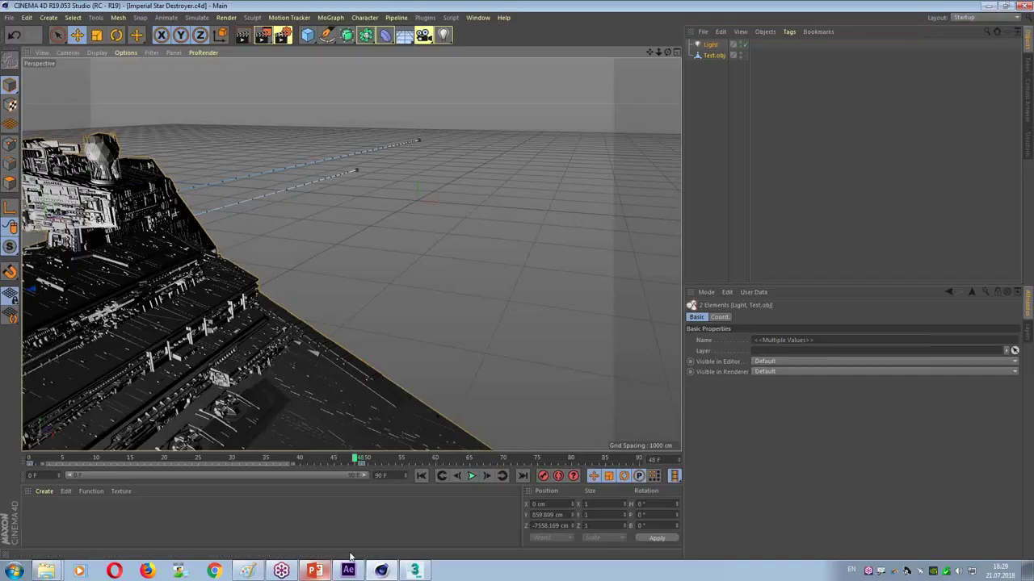
pyautogui.click(348, 571)
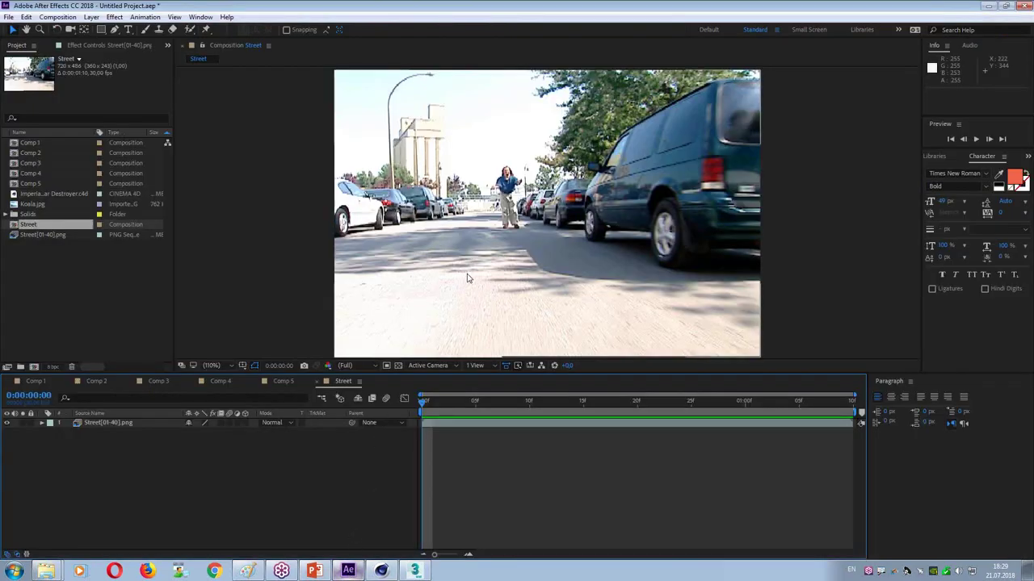
pyautogui.click(200, 17)
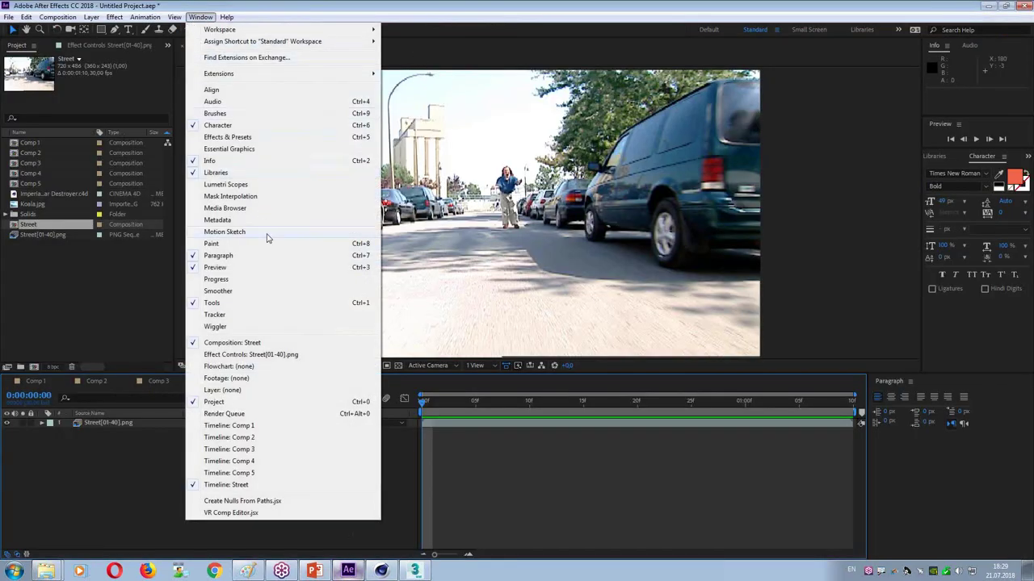
pyautogui.click(265, 319)
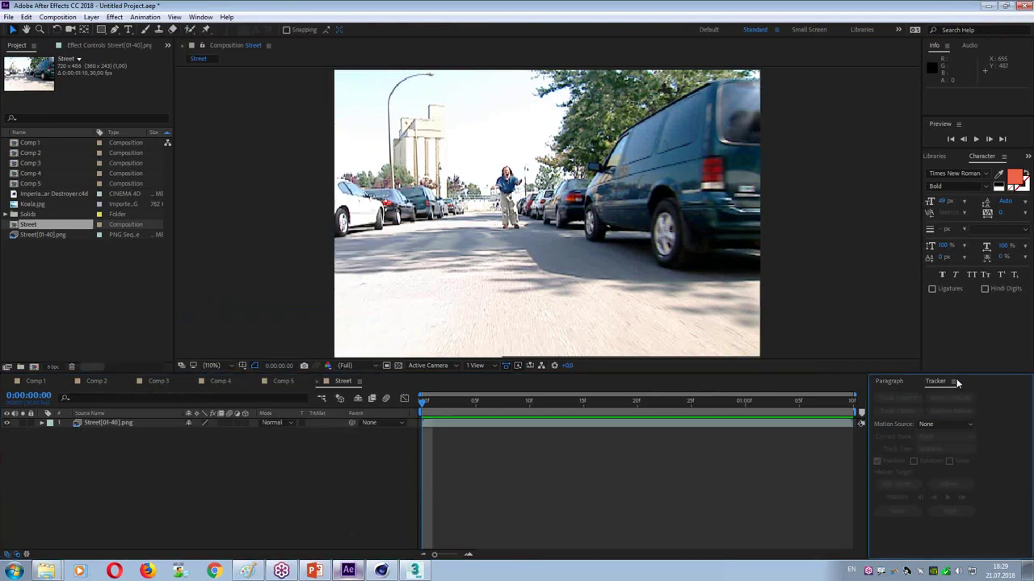
pyautogui.moveTo(859, 224); pyautogui.dragTo(829, 170)
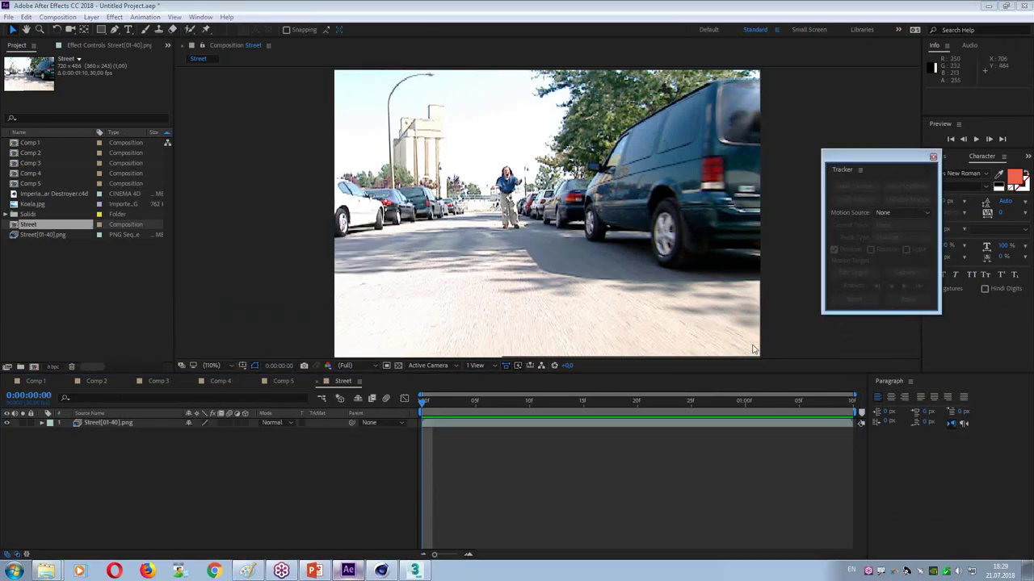
# Step: Run Track Camera on the Street[01-40].png layer and return to the start of the composition
pyautogui.click(129, 424)
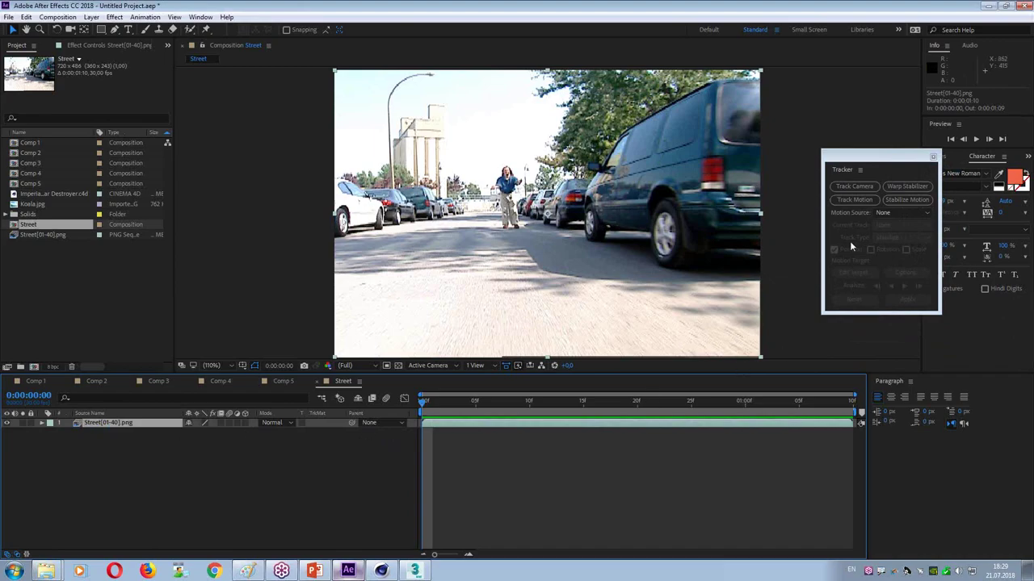
pyautogui.click(862, 187)
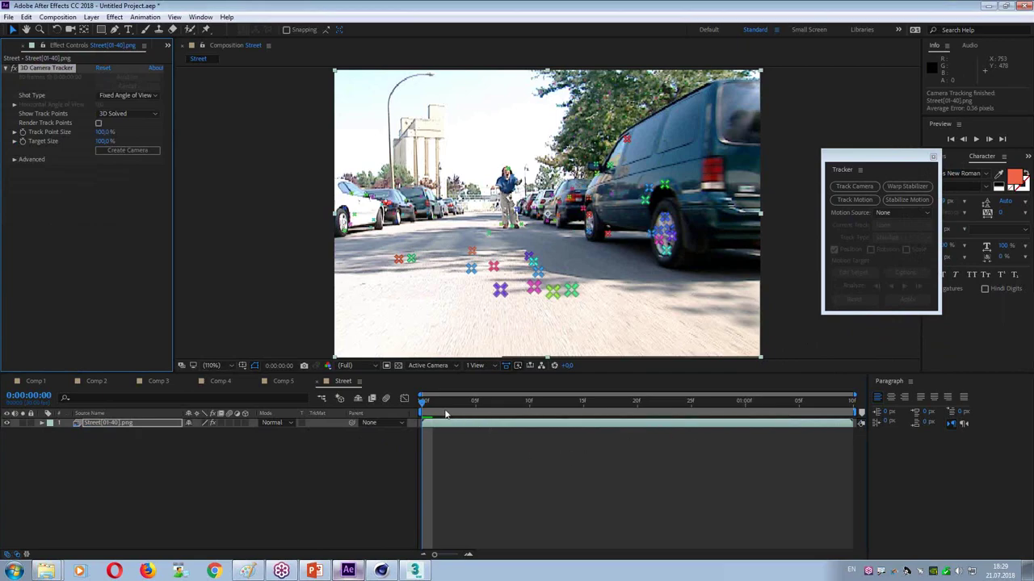
pyautogui.moveTo(428, 401)
pyautogui.mouseDown()
pyautogui.moveTo(661, 411)
pyautogui.moveTo(754, 402)
pyautogui.moveTo(419, 403)
pyautogui.mouseUp()
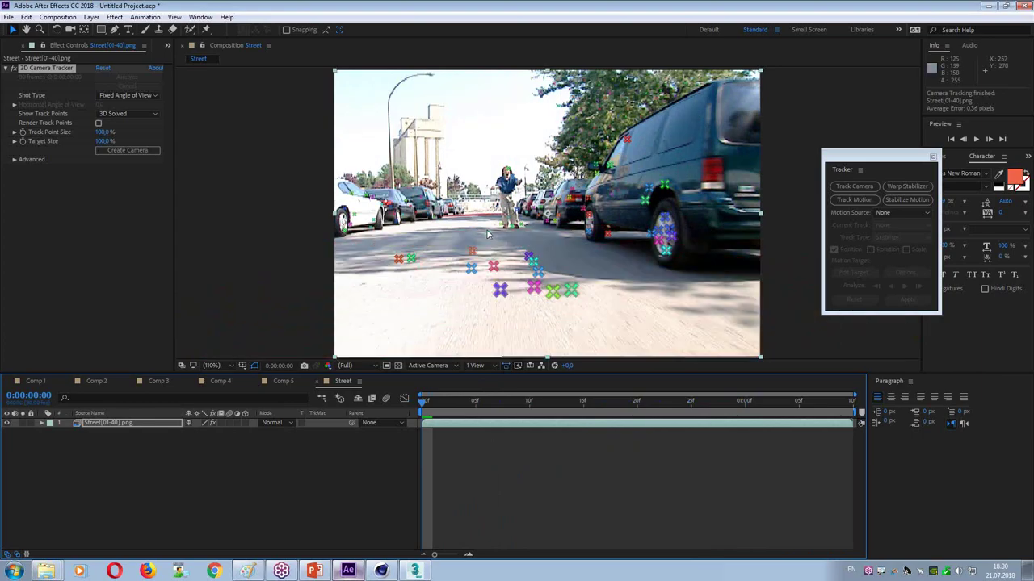
# Step: Create a text layer and a tracker camera from the track point on the road just in front of the man
pyautogui.click(492, 235)
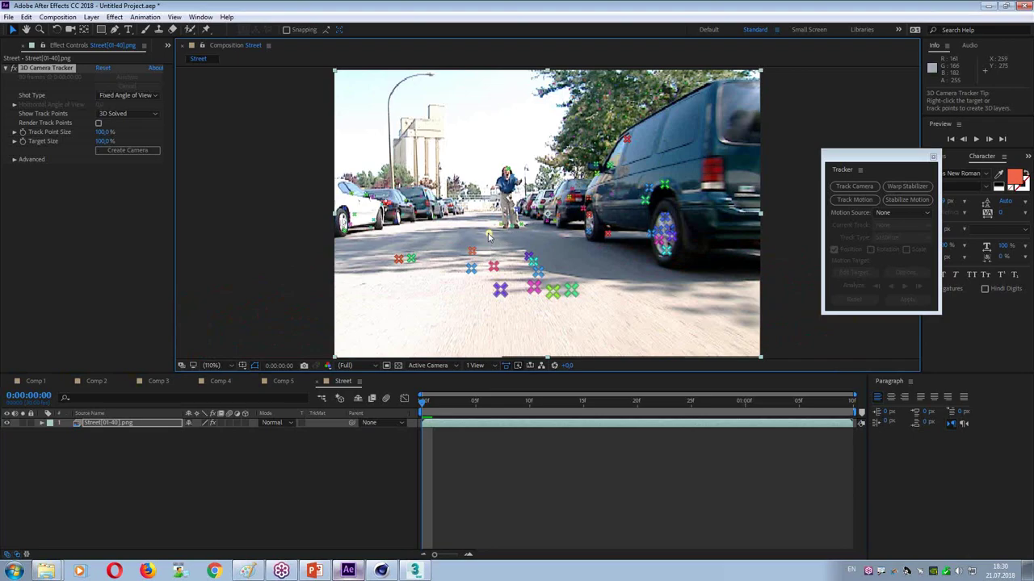
pyautogui.rightClick(488, 235)
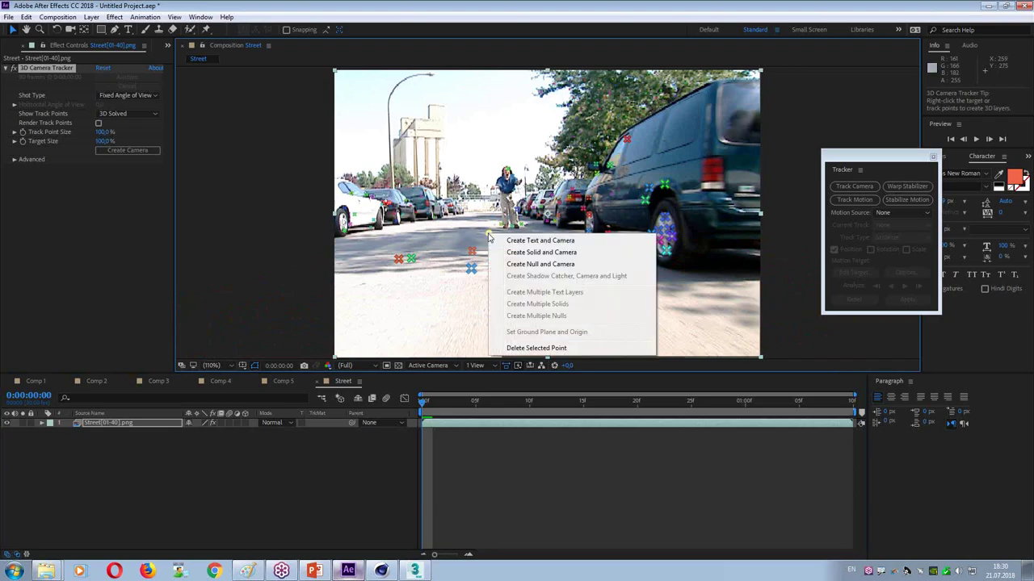
pyautogui.click(563, 240)
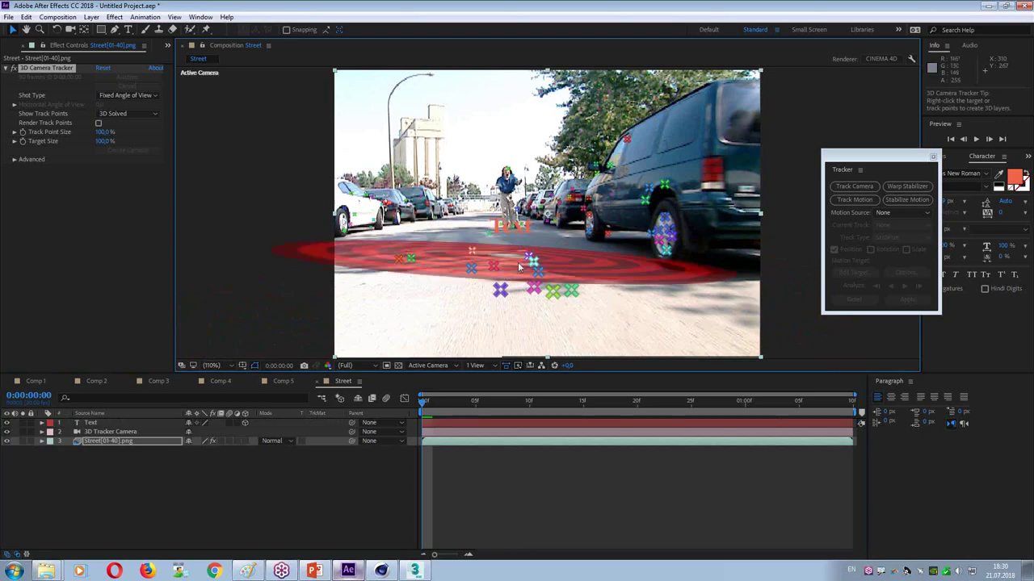
# Step: Replace the tracked text with HELLO and change its fill to dark blue
pyautogui.click(90, 423)
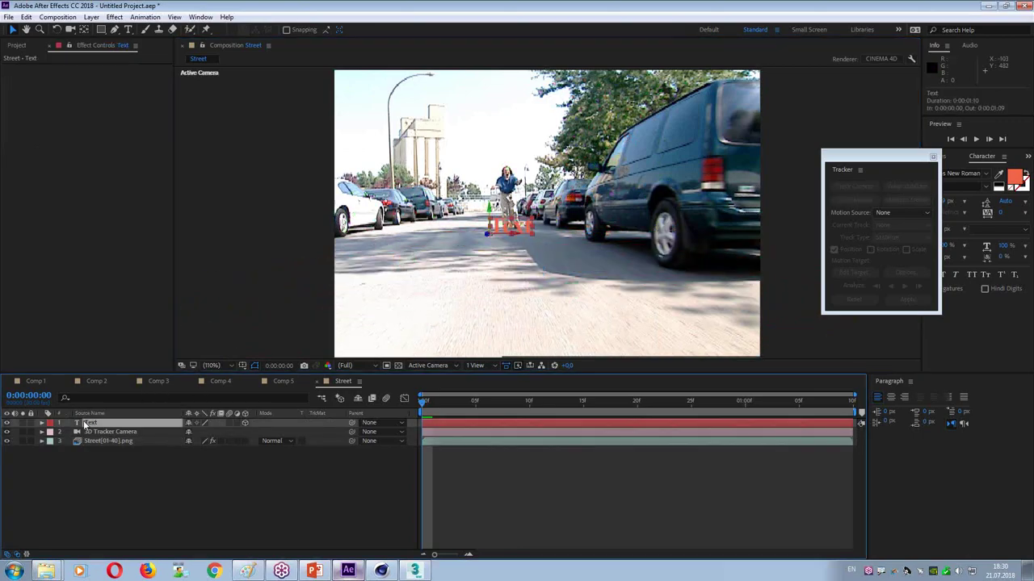
pyautogui.click(127, 29)
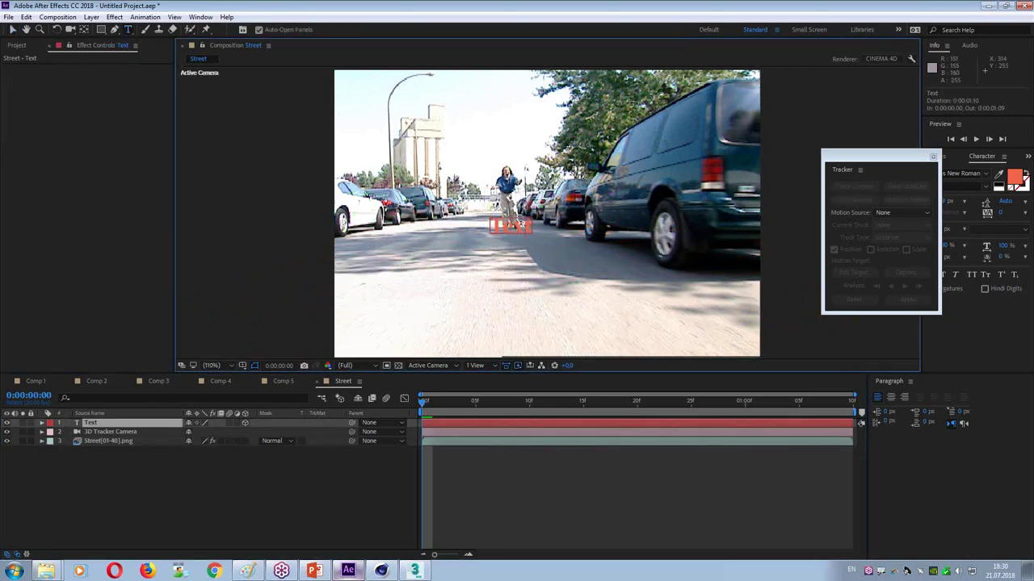
pyautogui.doubleClick(517, 225)
pyautogui.write('HELLO')
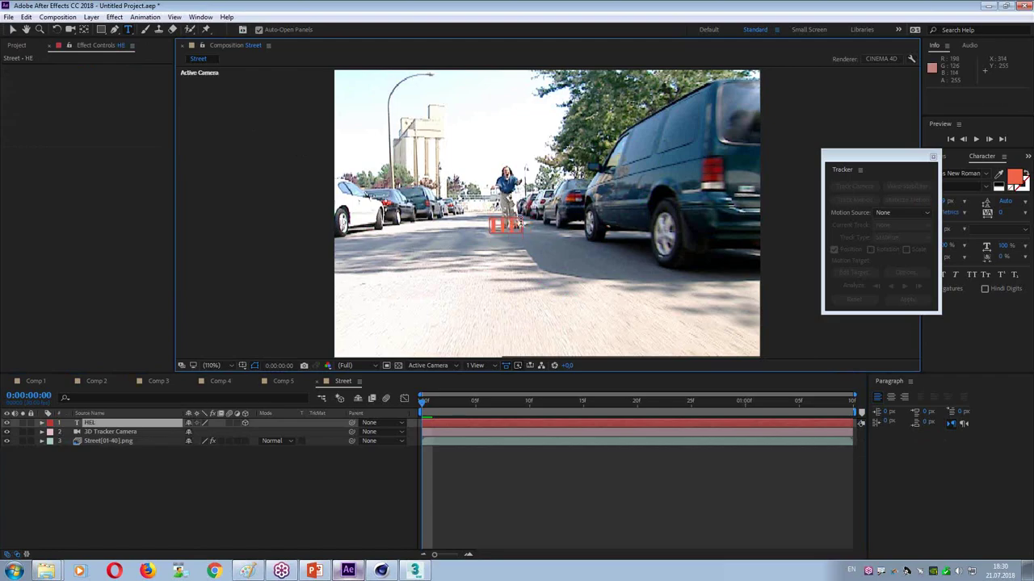
pyautogui.click(14, 30)
pyautogui.click(999, 174)
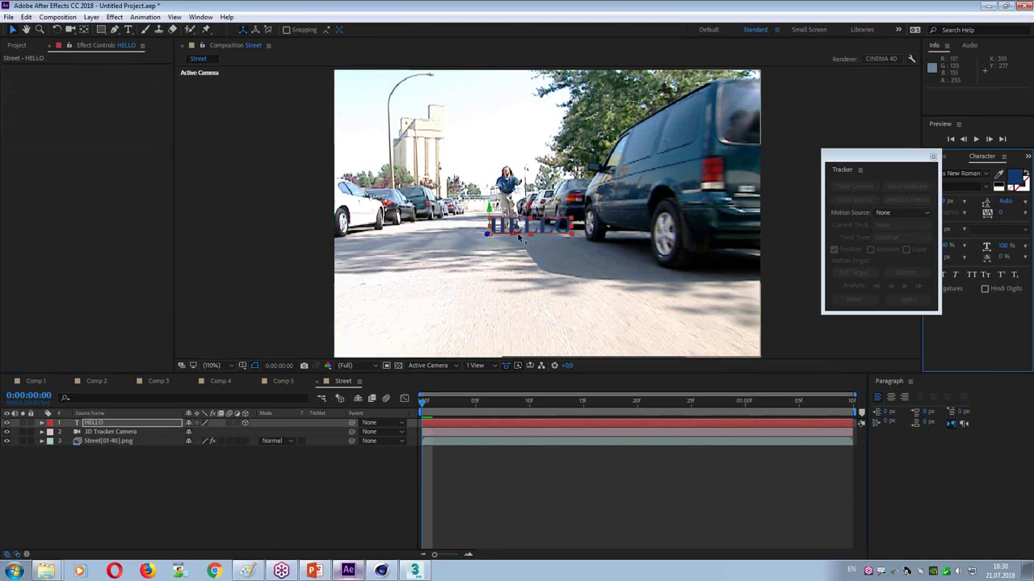
# Step: Move the HELLO text about -163 along its X axis and stretch its vertical scale to about 268%
pyautogui.moveTo(516, 235); pyautogui.dragTo(419, 237)
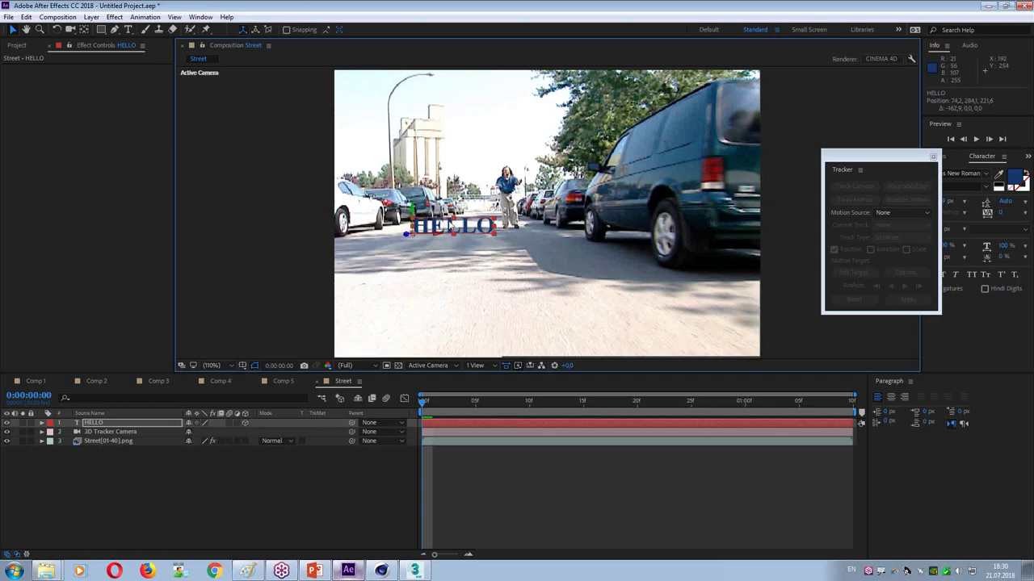
pyautogui.moveTo(453, 218); pyautogui.dragTo(453, 190)
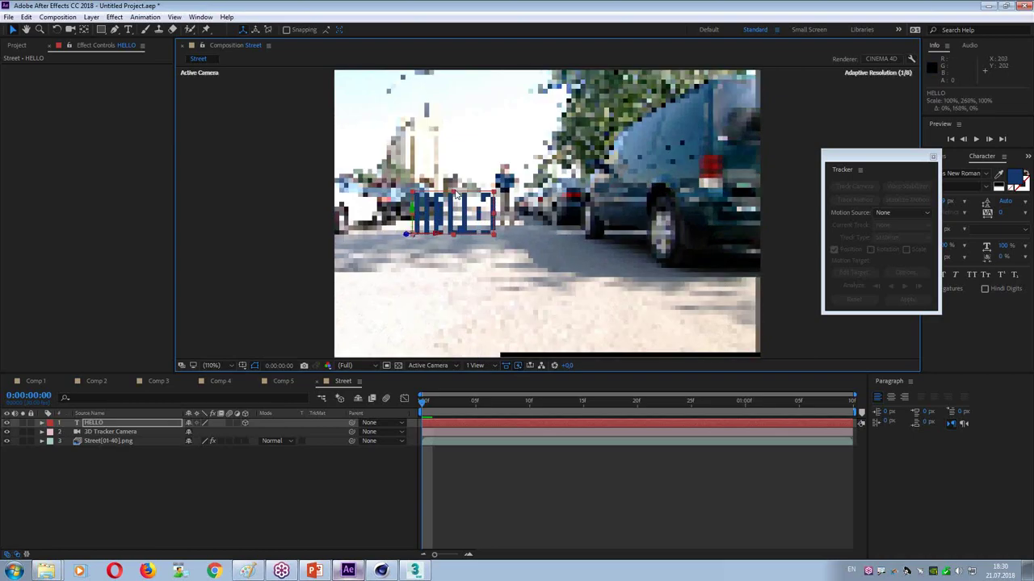
# Step: Play back the Street composition with the HELLO text, and widen the timeline
pyautogui.click(487, 478)
pyautogui.press('space')
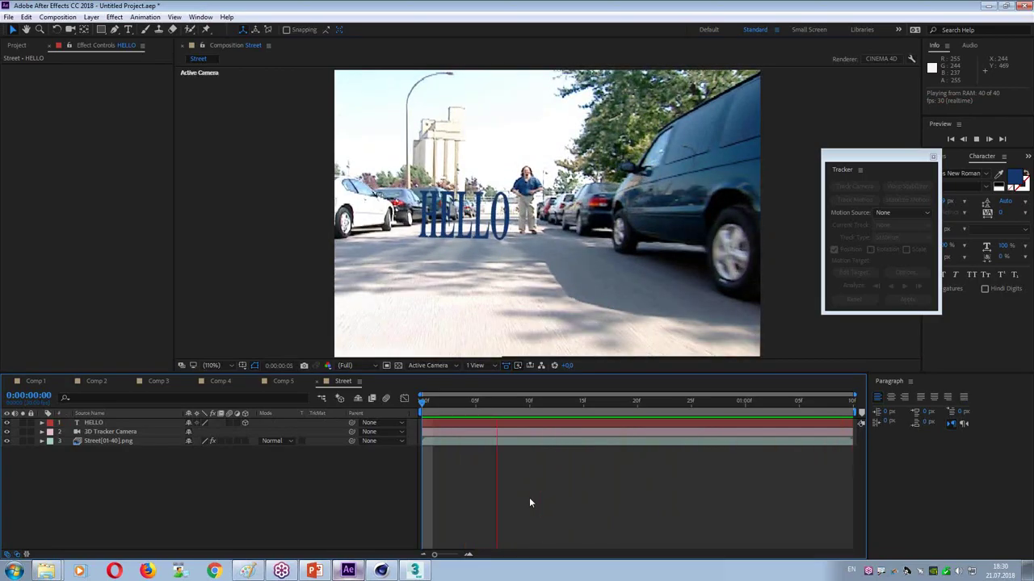
pyautogui.press('space')
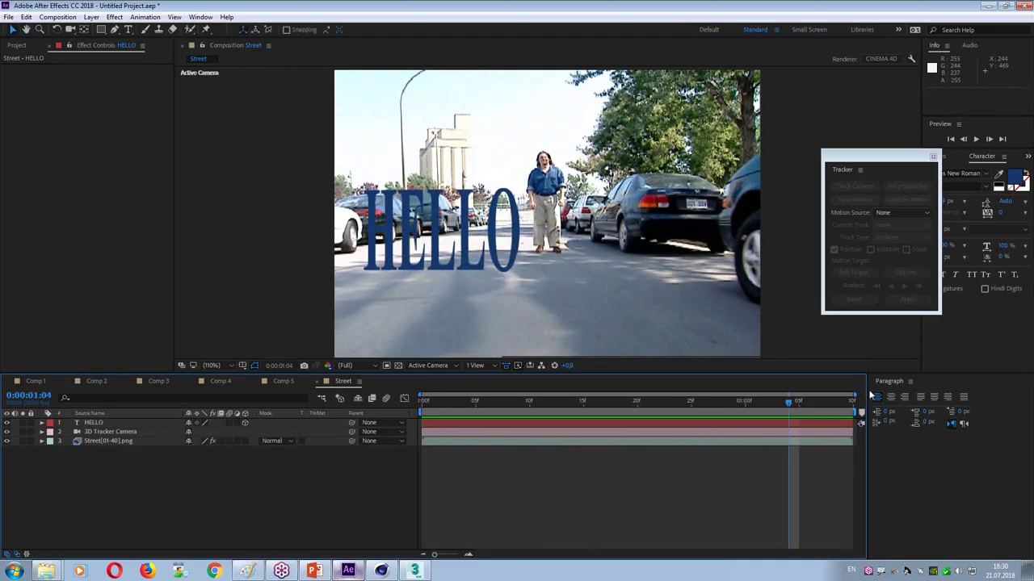
pyautogui.moveTo(866, 394); pyautogui.dragTo(923, 394)
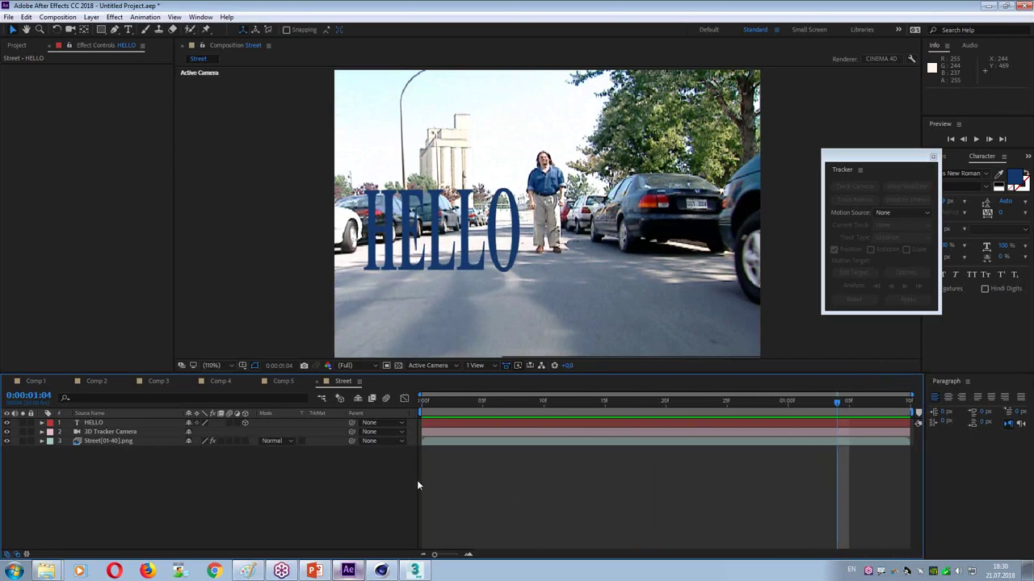
# Step: Show the scene in Custom View 1, select the 3D Tracker Camera and scrub back to the start to inspect its path
pyautogui.click(457, 365)
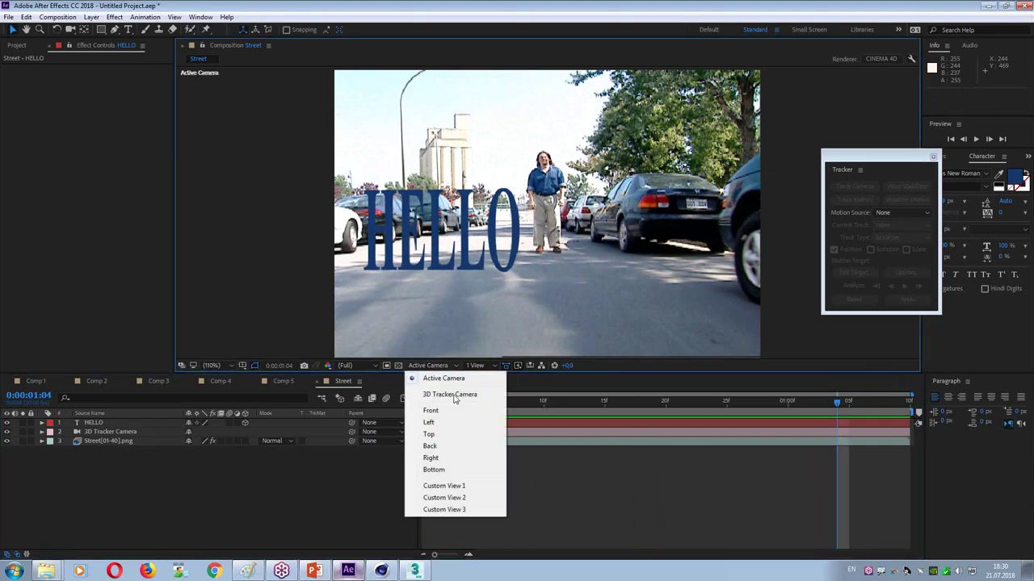
pyautogui.click(460, 487)
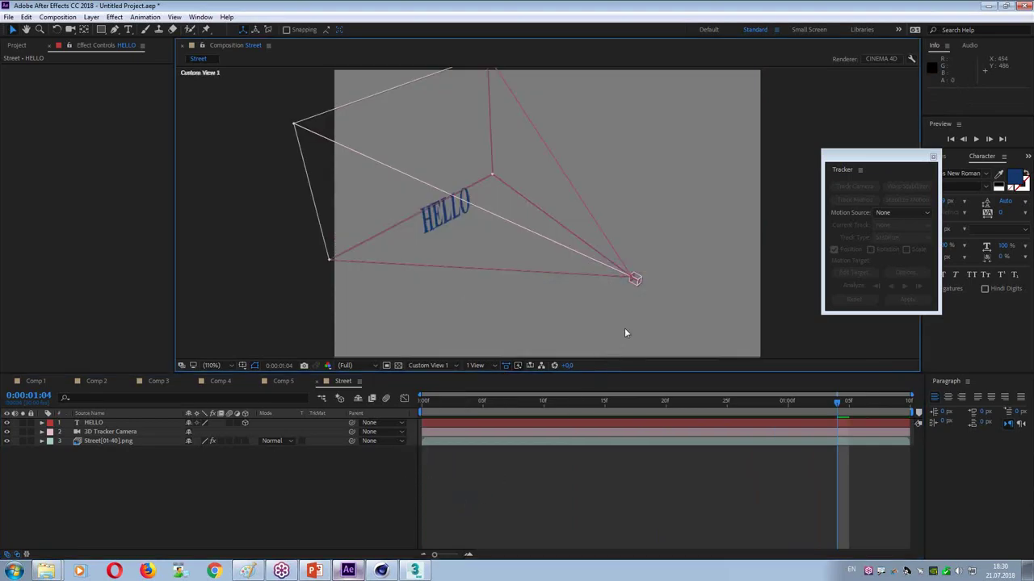
pyautogui.click(128, 433)
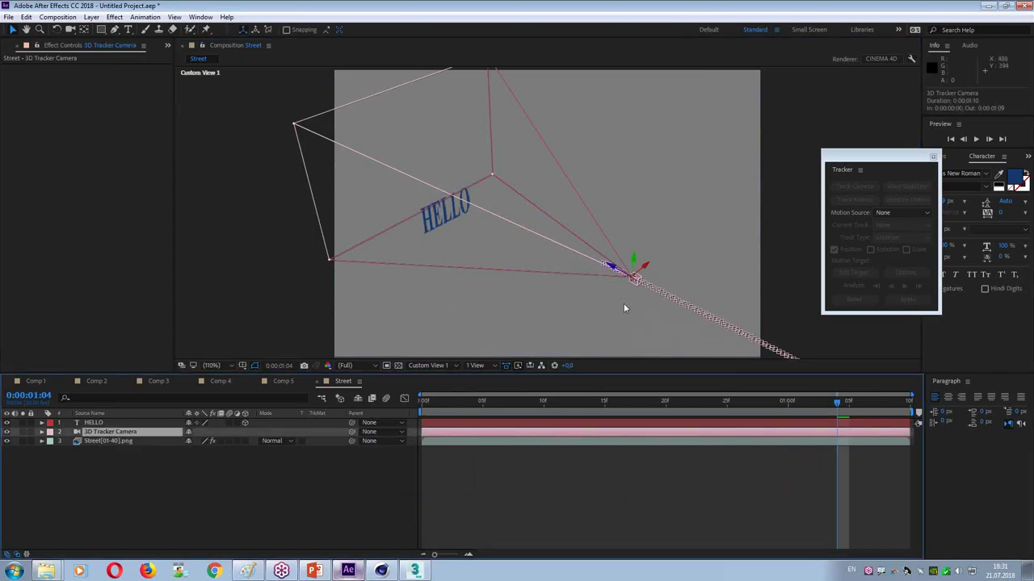
pyautogui.click(428, 413)
pyautogui.moveTo(416, 411); pyautogui.dragTo(387, 420)
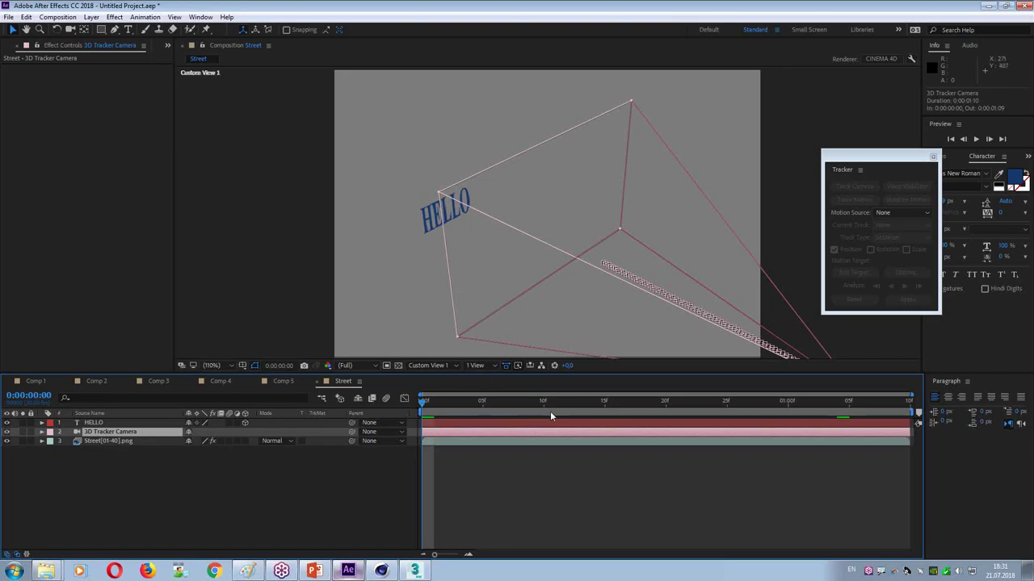
# Step: Restore the Active Camera view, play back the tracked HELLO text and return to 0:00:00:00
pyautogui.click(428, 365)
pyautogui.click(436, 378)
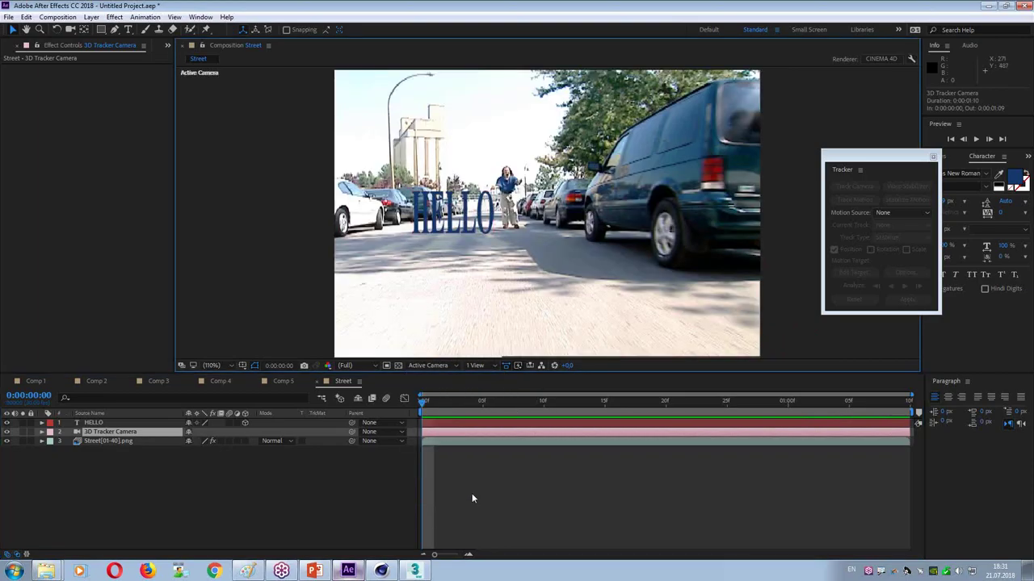
pyautogui.press('space')
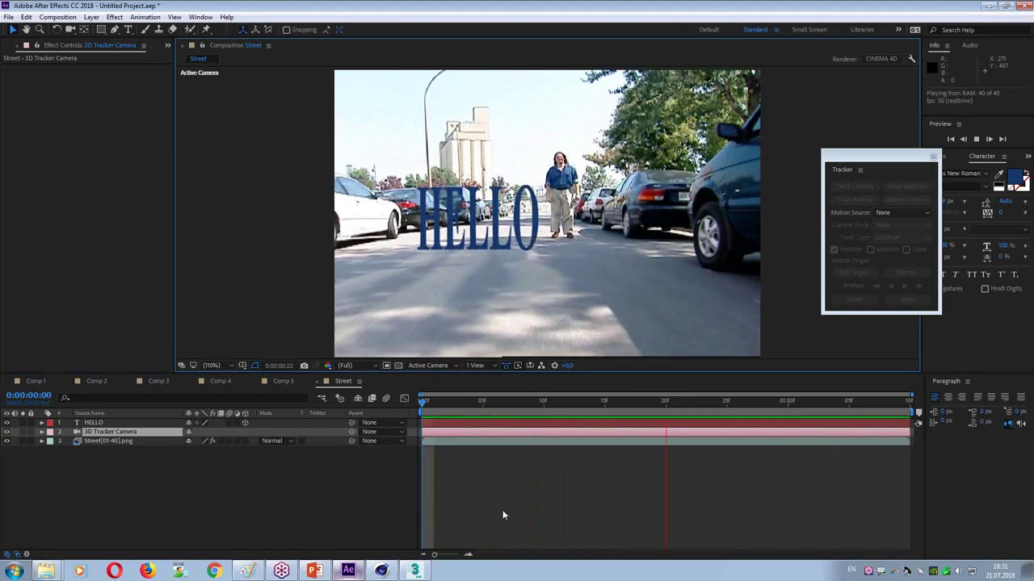
pyautogui.press('space')
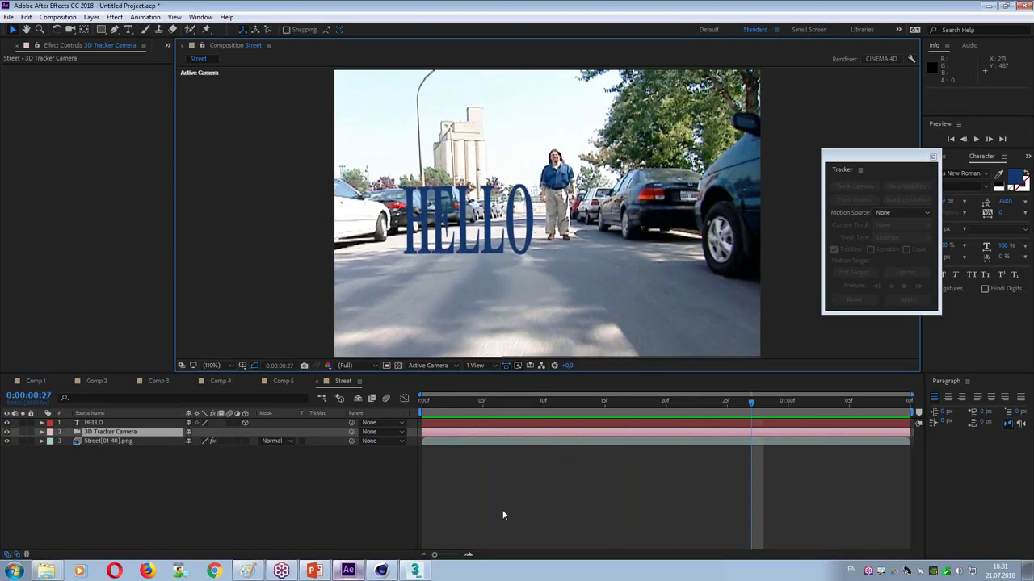
pyautogui.click(472, 403)
pyautogui.moveTo(473, 403); pyautogui.dragTo(413, 408)
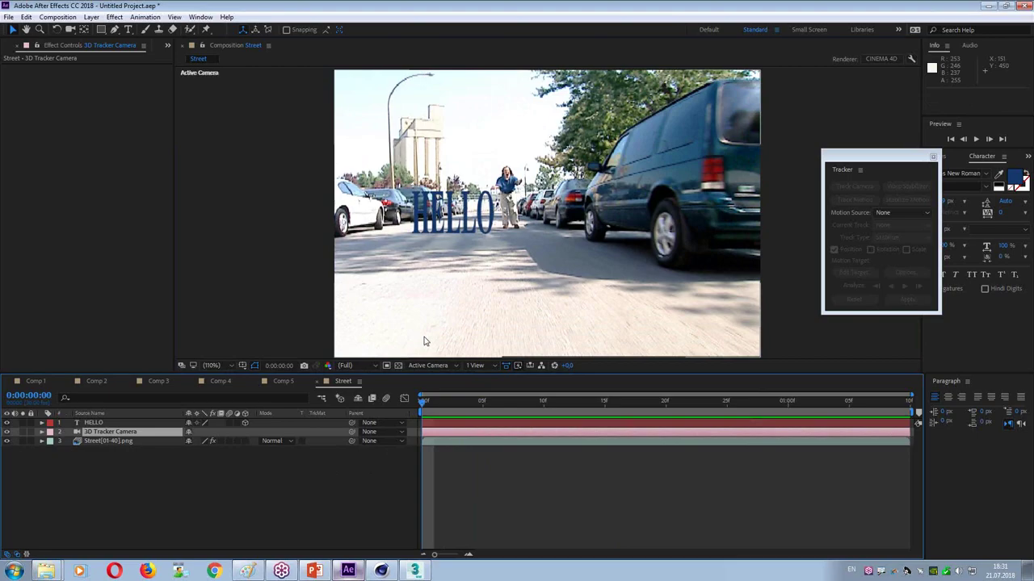
pyautogui.click(382, 571)
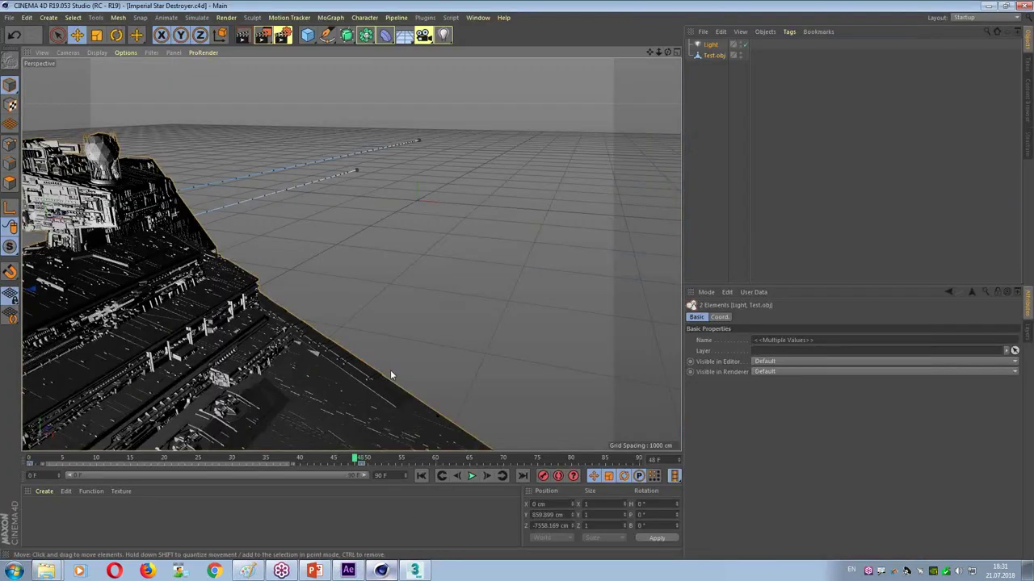
pyautogui.hotkey('alt', 'Tab')
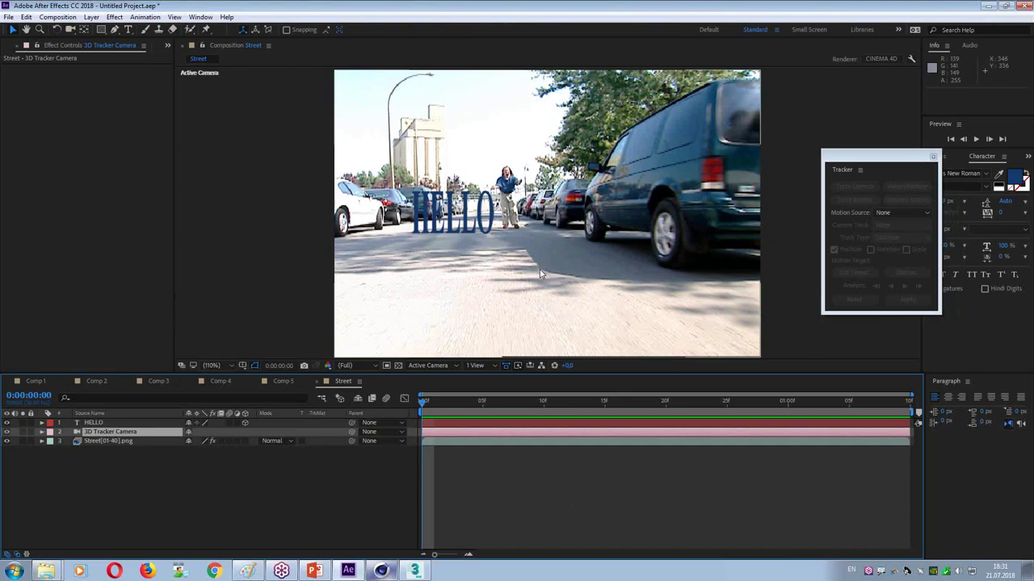
pyautogui.hotkey('alt', 'Tab')
# Step: Create a solid on the road plane from three 3D Camera Tracker points of the Street footage, and deselect the points
pyautogui.click(100, 441)
pyautogui.click(33, 70)
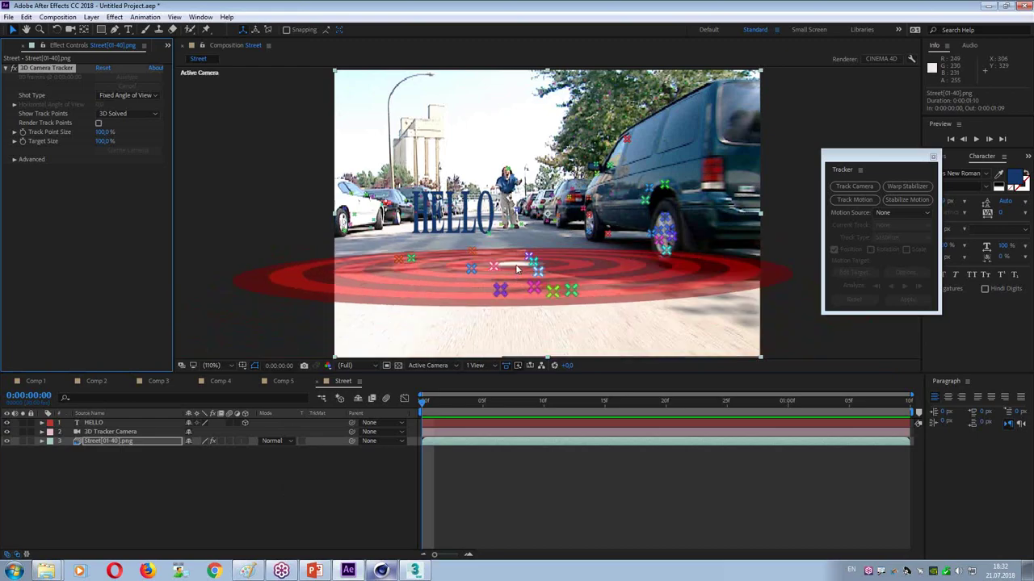
pyautogui.rightClick(518, 268)
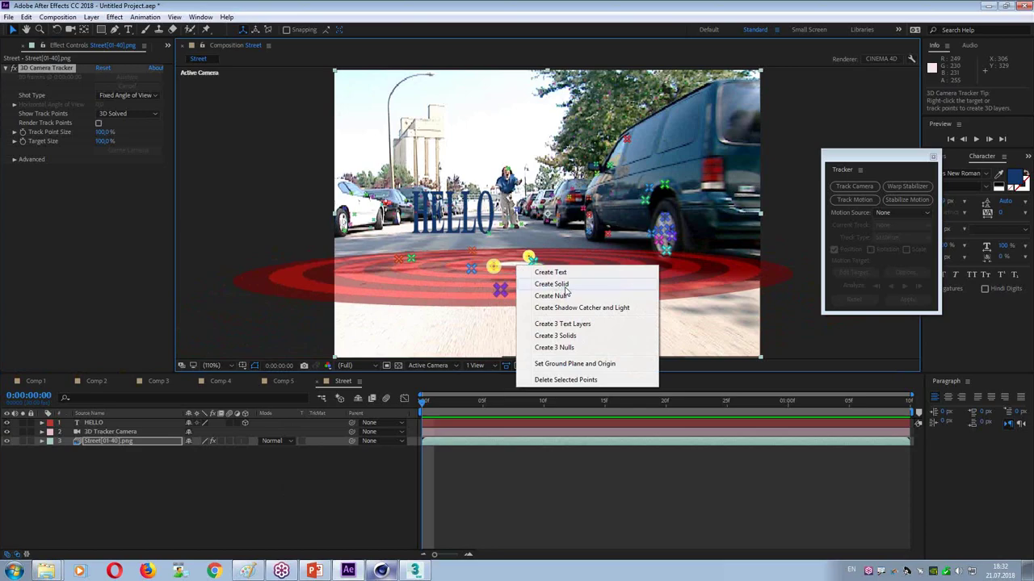
pyautogui.click(566, 288)
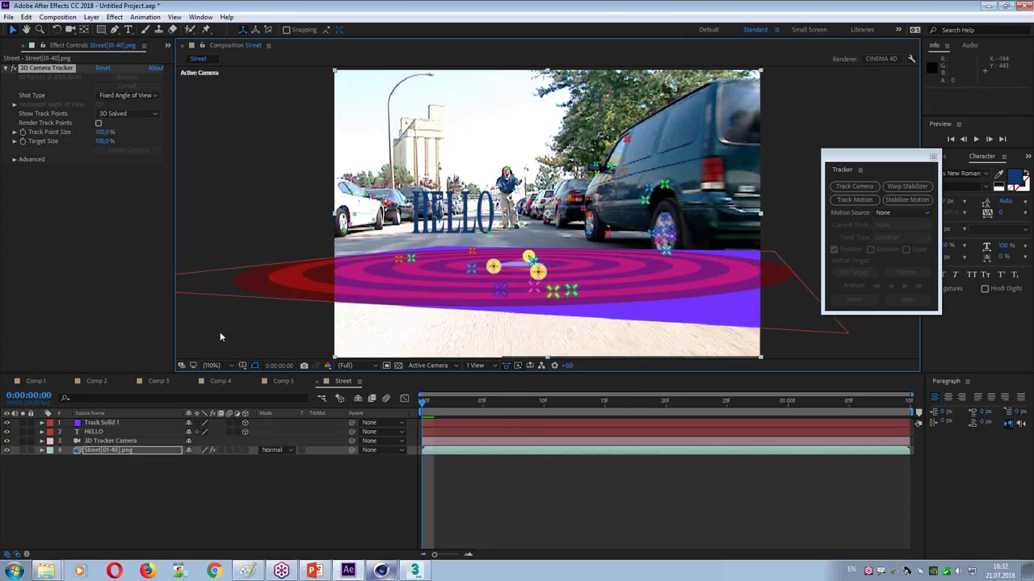
pyautogui.click(398, 353)
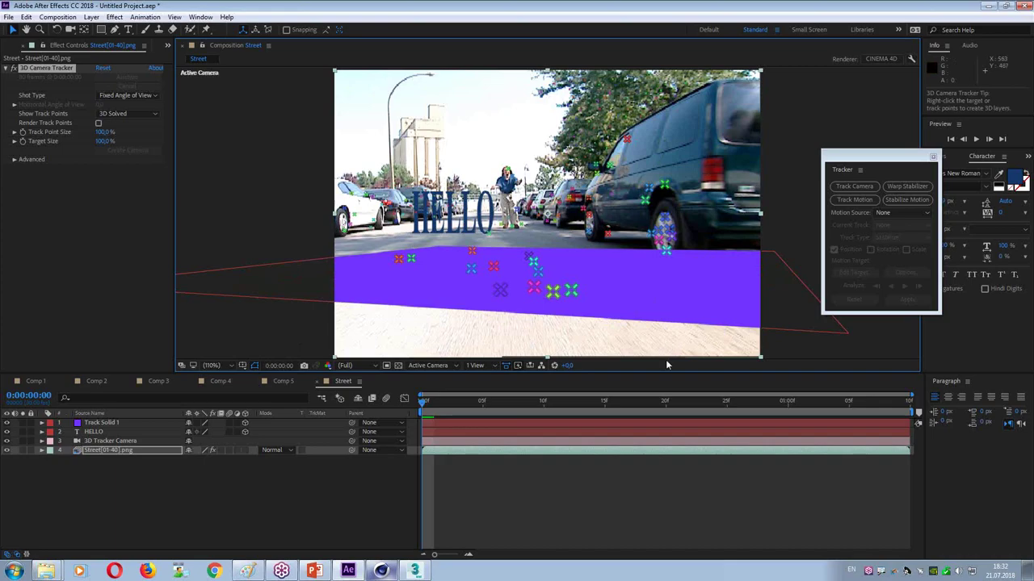
pyautogui.moveTo(423, 405); pyautogui.dragTo(423, 429)
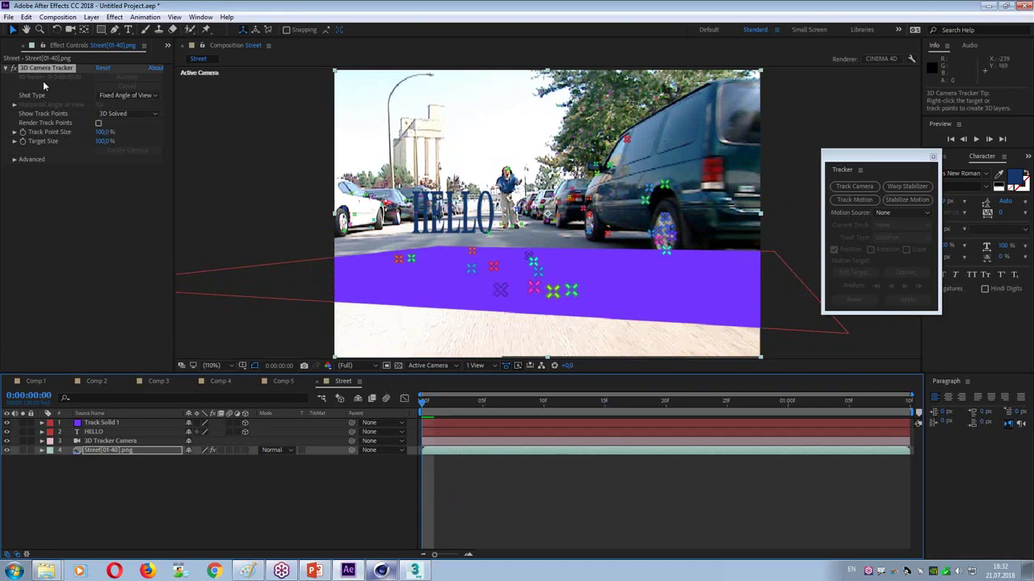
# Step: Save the project as fromC4d in the AFT_C4D folder on the desktop
pyautogui.click(8, 16)
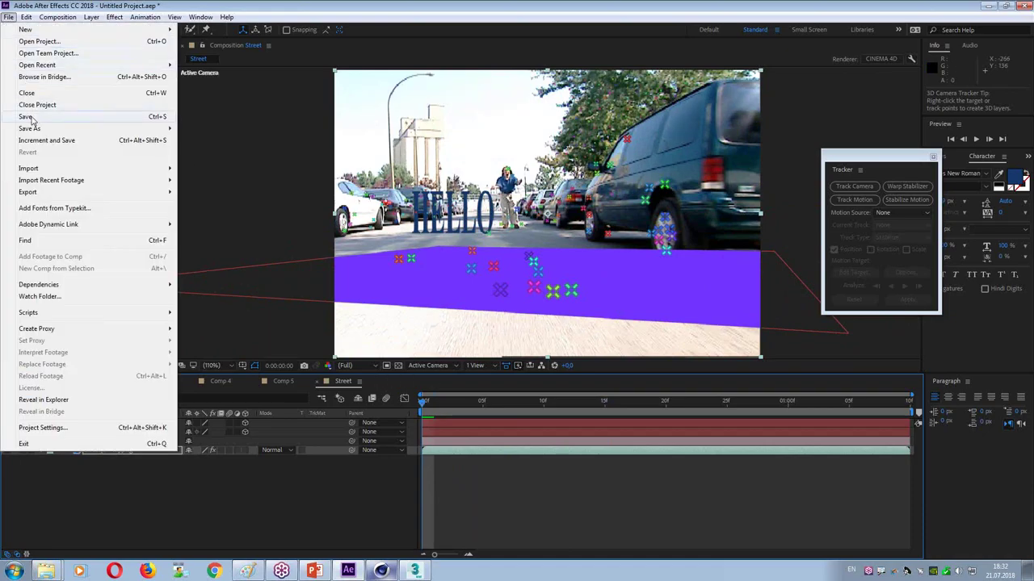
pyautogui.click(32, 120)
pyautogui.click(52, 119)
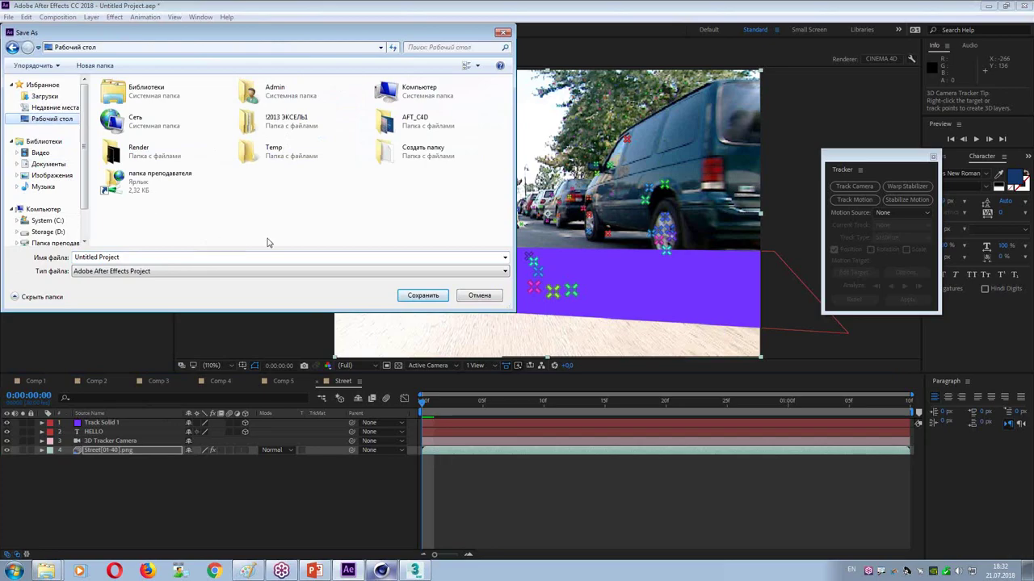
pyautogui.doubleClick(387, 122)
pyautogui.click(146, 256)
pyautogui.write('fromC4d')
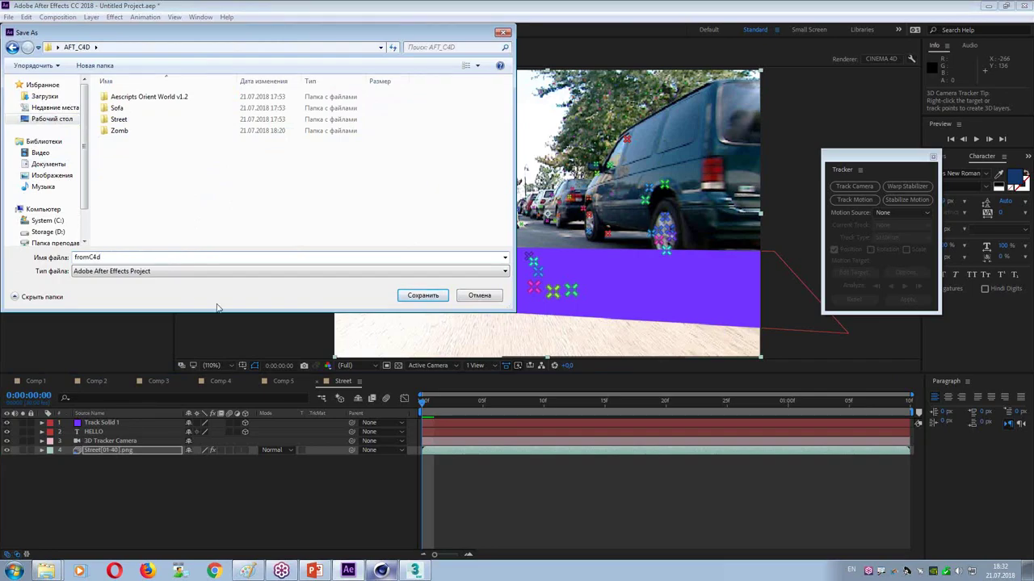
pyautogui.click(422, 294)
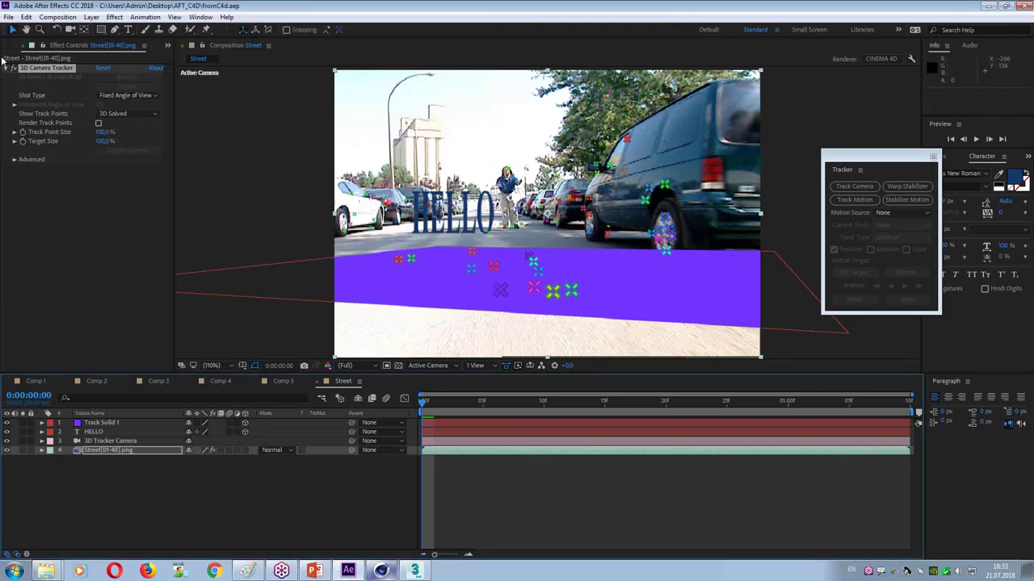
# Step: Export the composition with the MAXON Cinema 4D Exporter as Street in AFT_C4D, extruding text as shapes
pyautogui.click(9, 17)
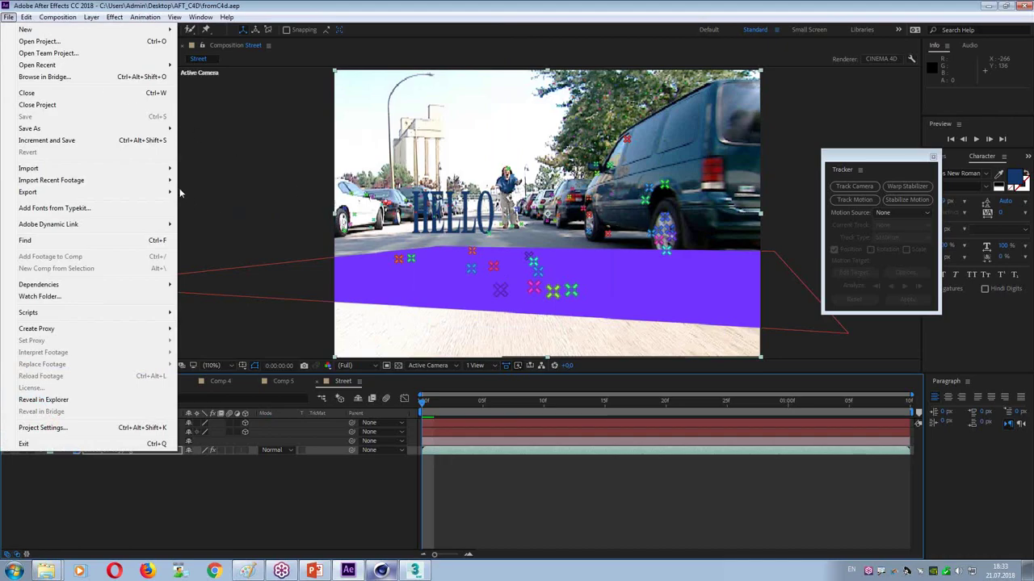
pyautogui.moveTo(50, 197)
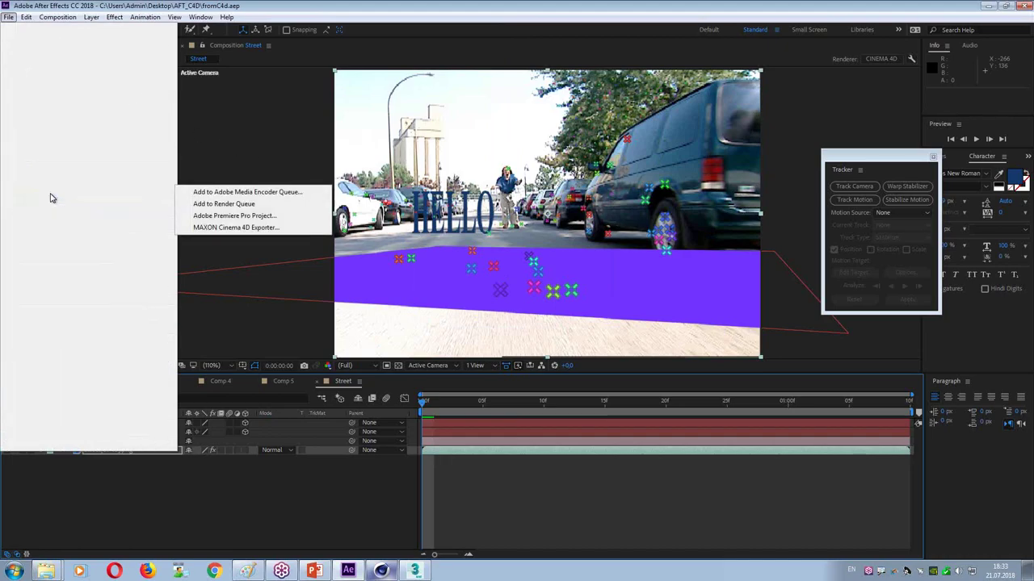
pyautogui.click(303, 229)
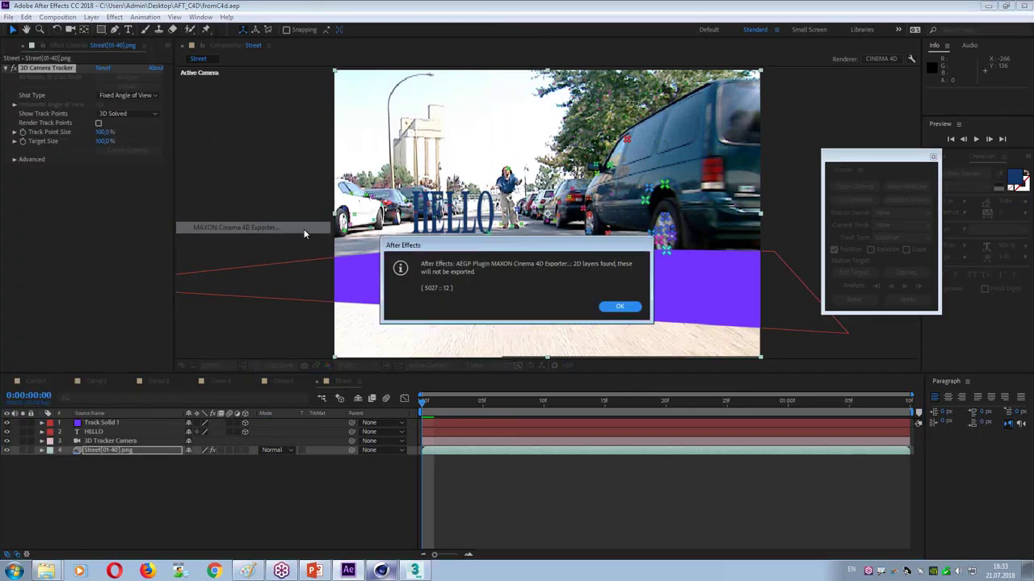
pyautogui.click(628, 312)
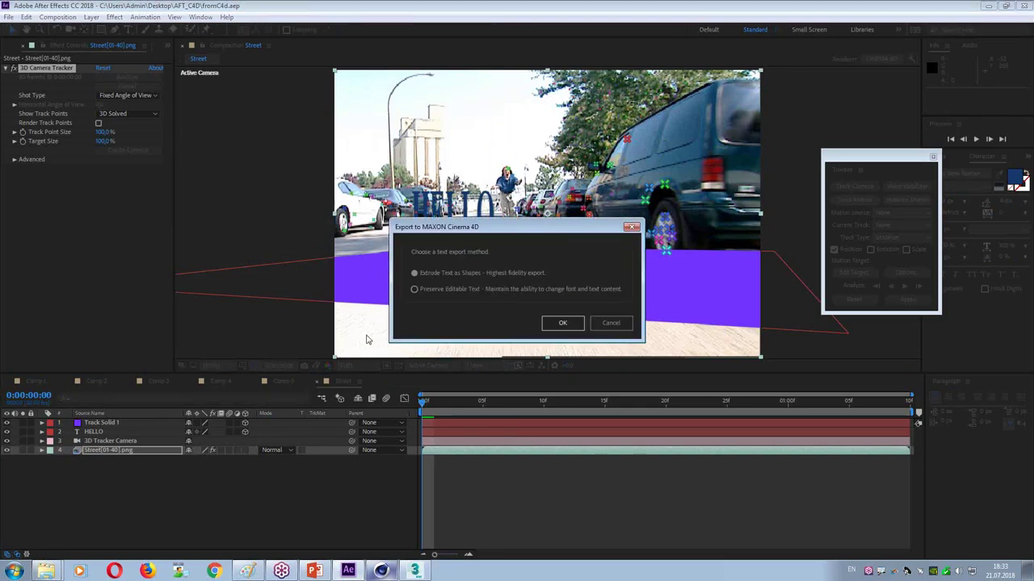
pyautogui.click(562, 323)
pyautogui.click(119, 257)
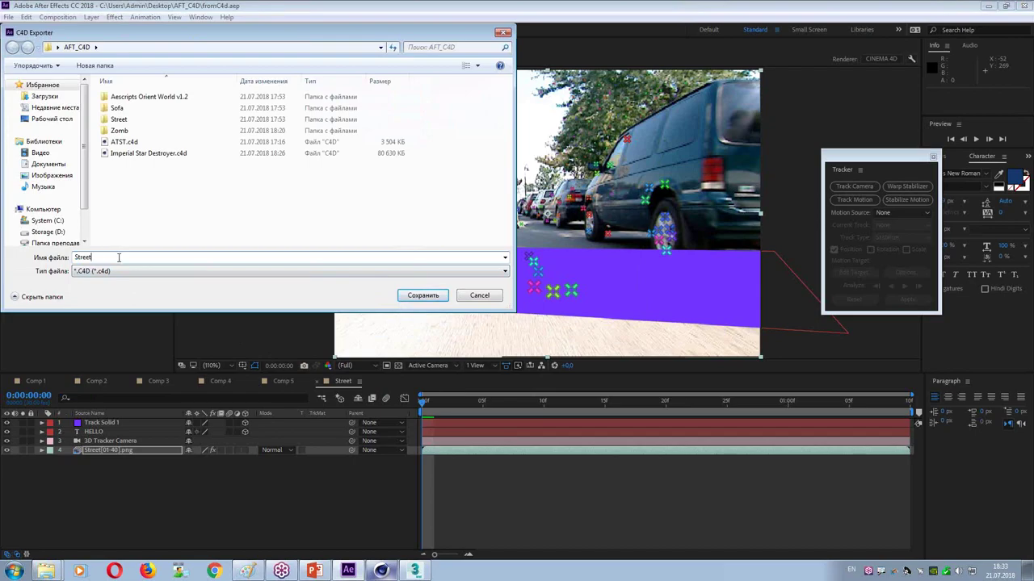
pyautogui.click(419, 297)
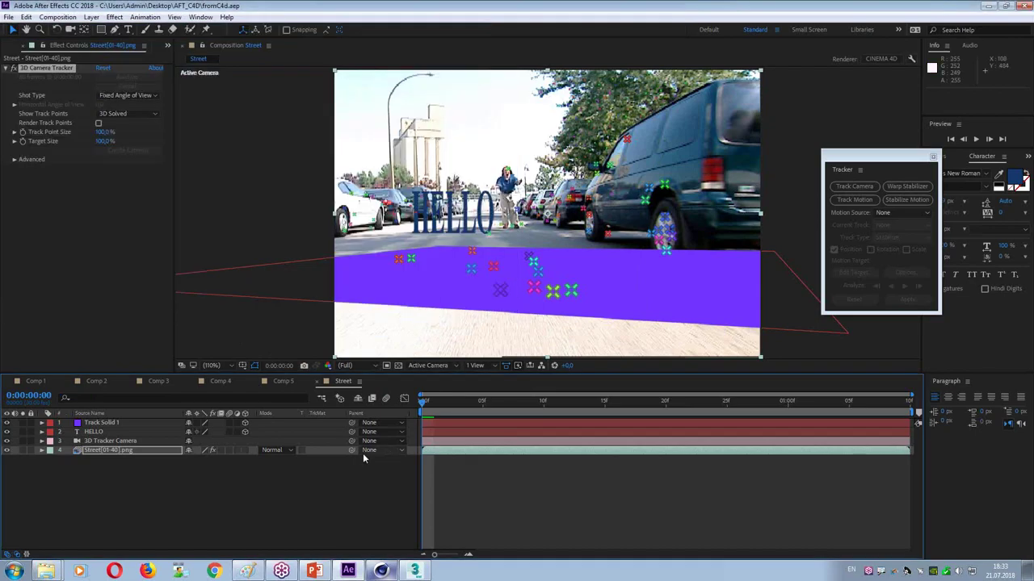
# Step: Switch to Cinema 4D and open the exported Street scene from the desktop's AFT_C4D folder
pyautogui.click(382, 571)
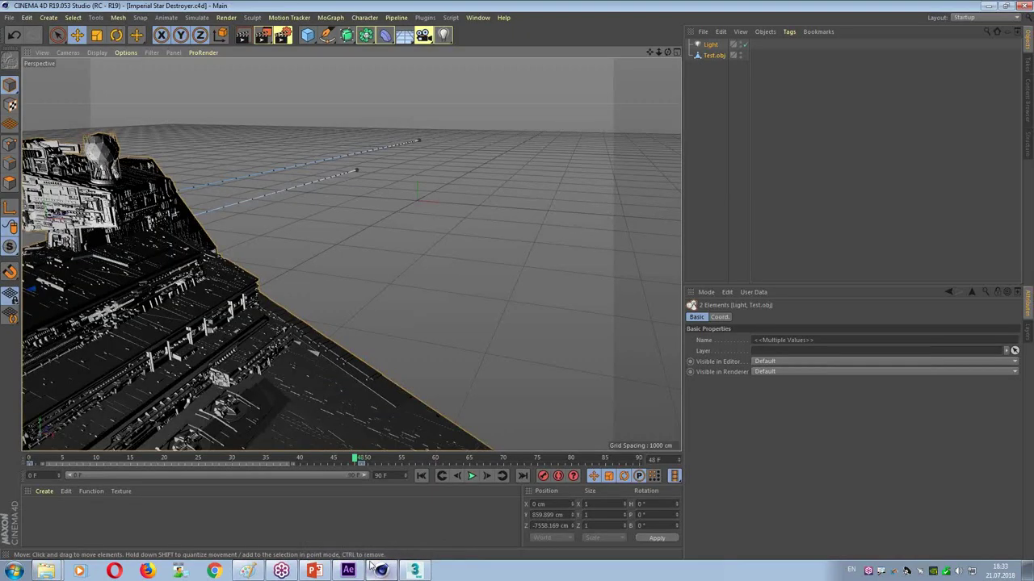
pyautogui.click(10, 17)
pyautogui.click(30, 50)
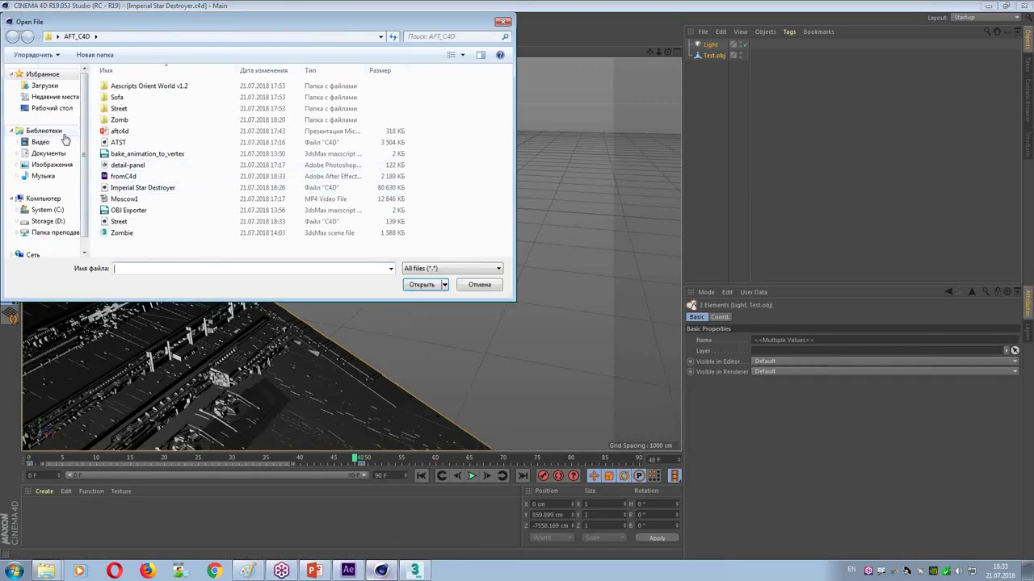
pyautogui.click(52, 107)
pyautogui.scroll(-2, 306, 242)
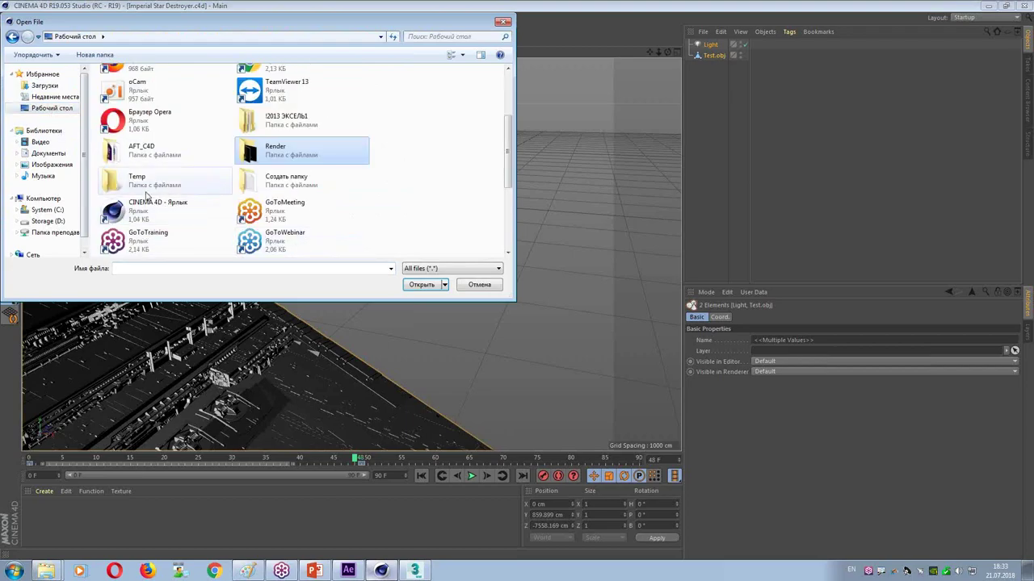
pyautogui.doubleClick(121, 143)
pyautogui.doubleClick(119, 221)
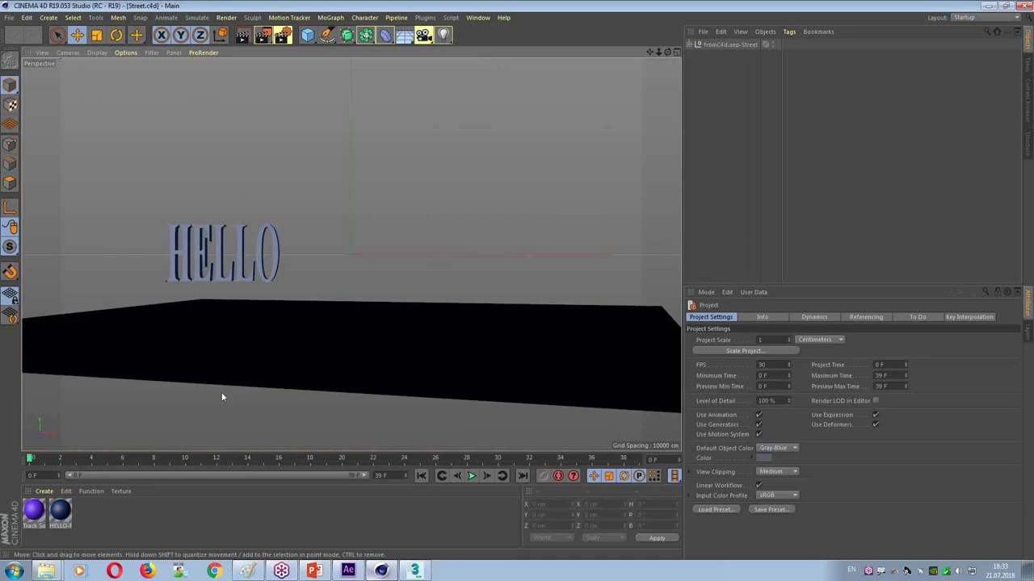
# Step: Inspect the scene through the 3D Tracker Camera, selecting a HELLO letter and the Track Solid 1 plane and scrubbing the timeline
pyautogui.click(68, 53)
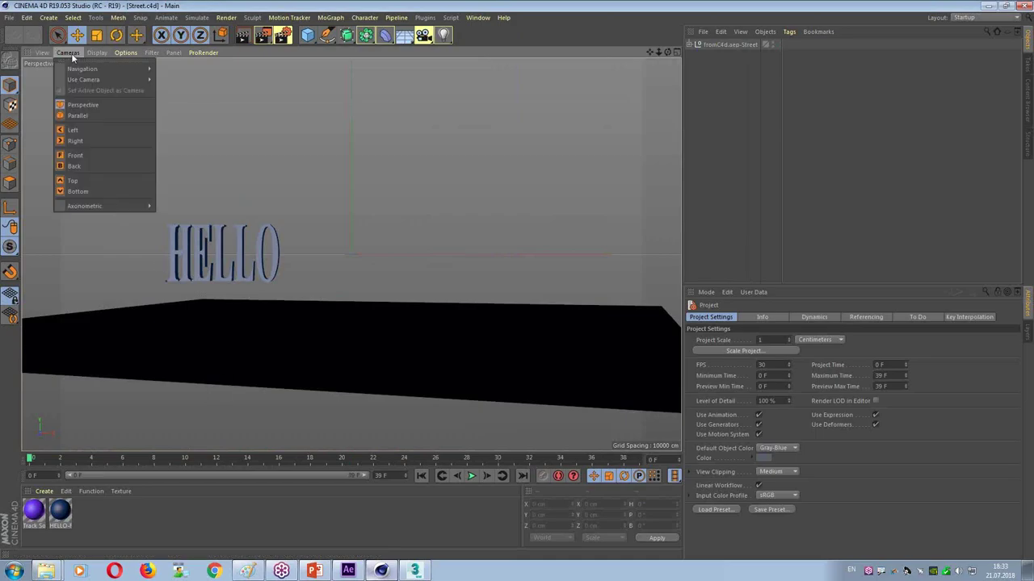
pyautogui.moveTo(77, 80)
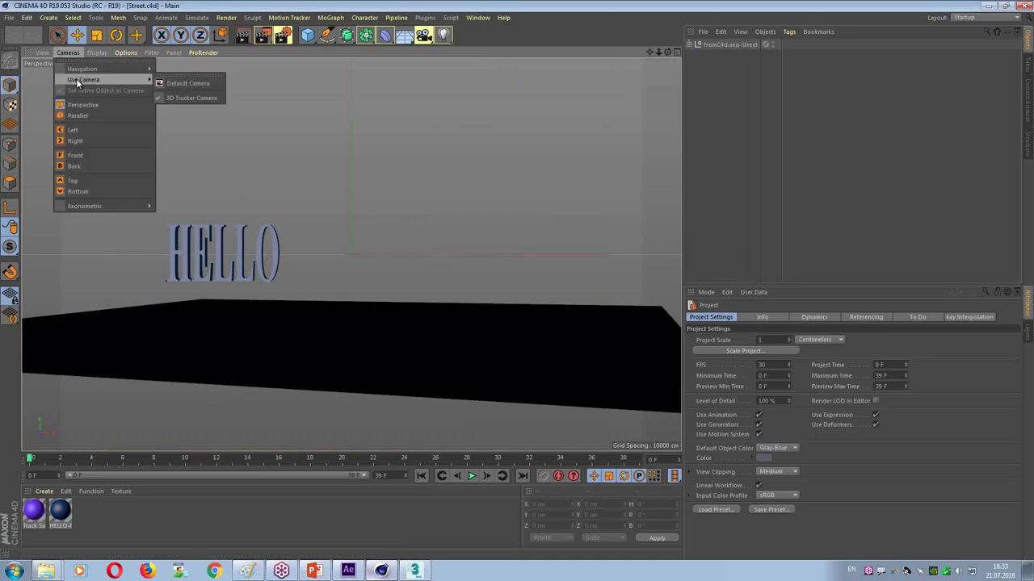
pyautogui.click(207, 97)
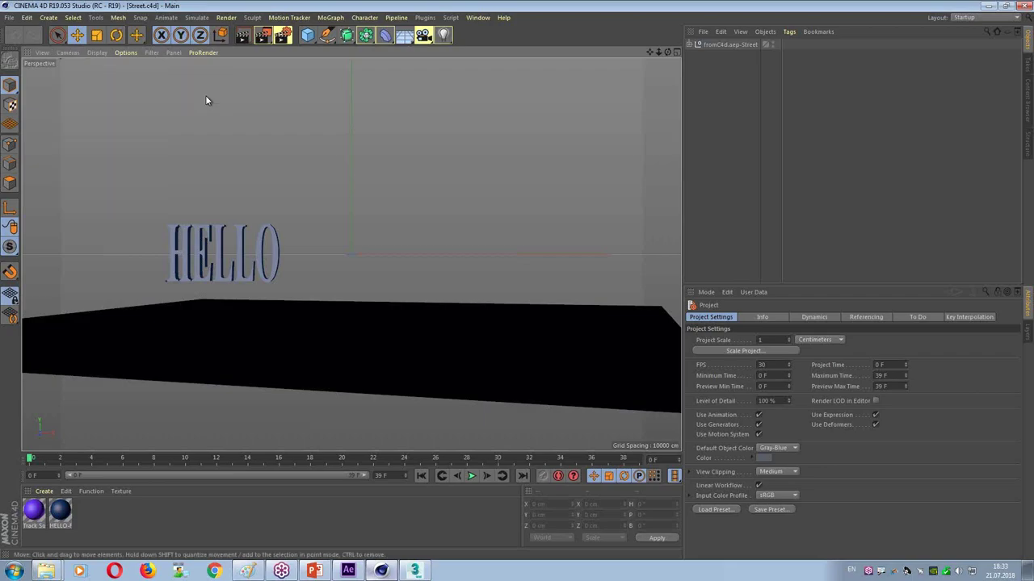
pyautogui.click(243, 237)
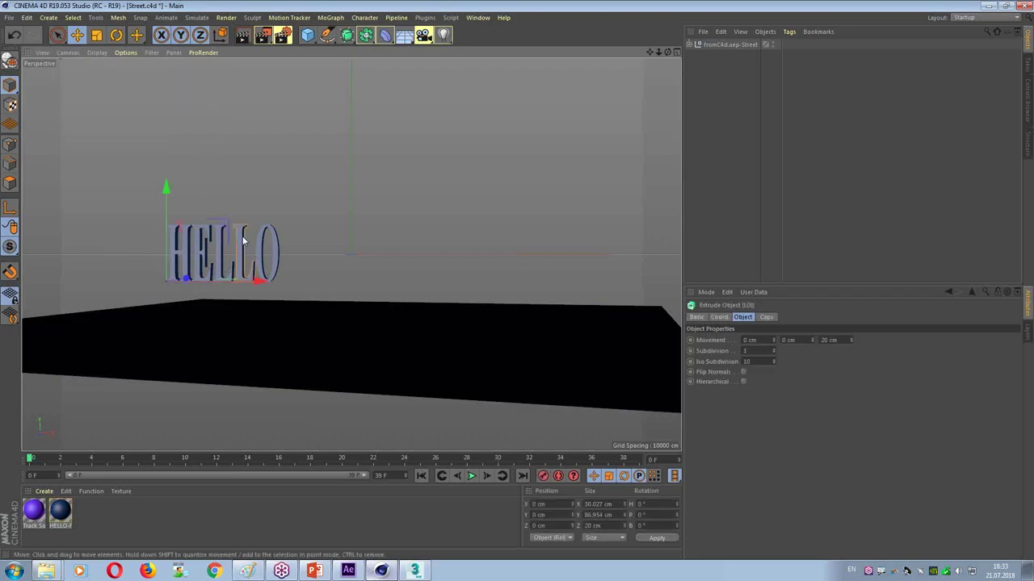
pyautogui.click(364, 361)
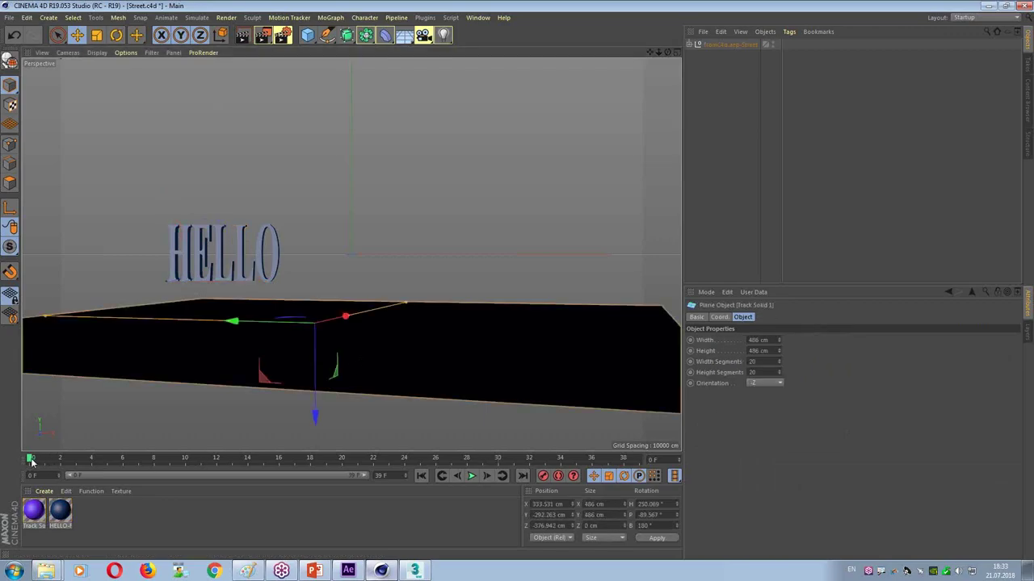
pyautogui.moveTo(32, 458); pyautogui.dragTo(12, 477)
# Step: Compare with the tracked Street composition in After Effects, scrub its first frames and return to Cinema 4D
pyautogui.click(349, 571)
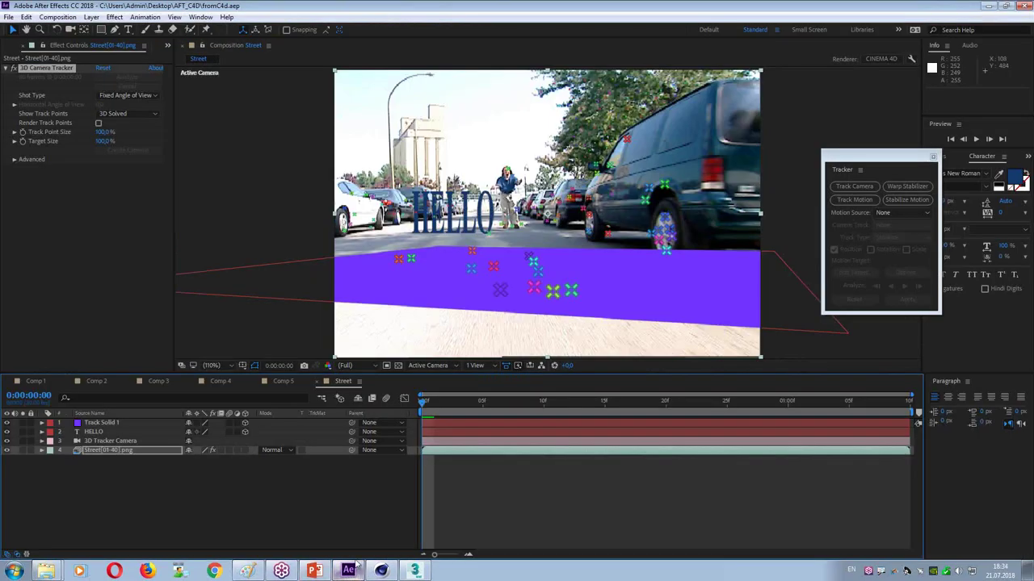
pyautogui.moveTo(424, 408)
pyautogui.mouseDown()
pyautogui.moveTo(570, 413)
pyautogui.moveTo(421, 409)
pyautogui.mouseUp()
pyautogui.hotkey('alt', 'Tab')
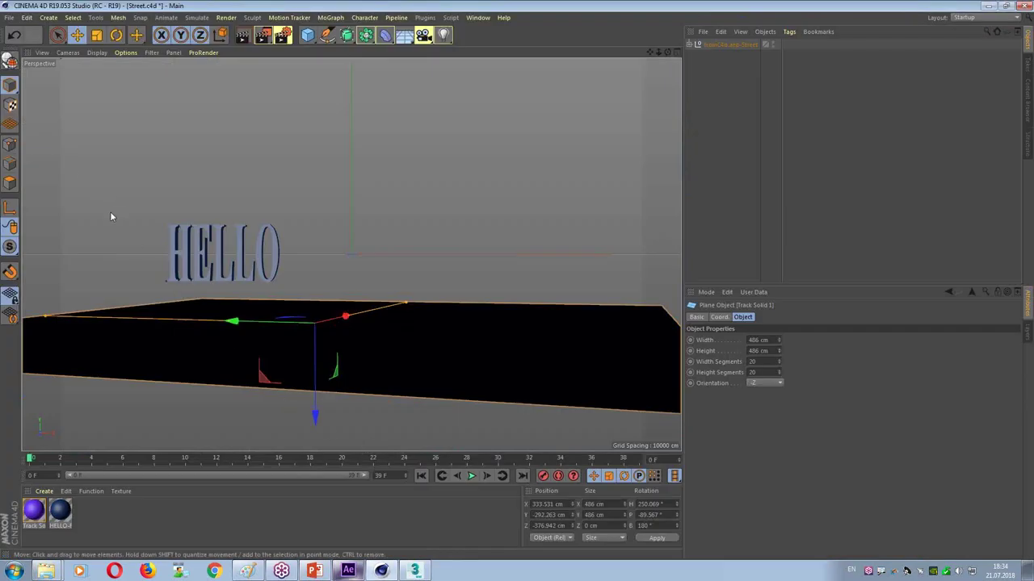
# Step: Merge the ATST model from the AFT_C4D folder into the Street scene
pyautogui.click(10, 18)
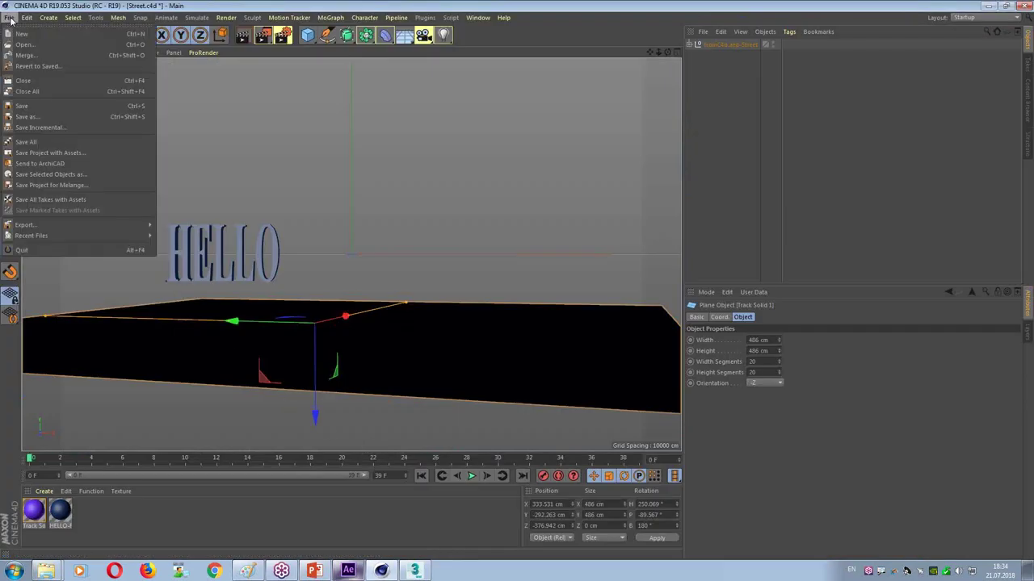
pyautogui.click(34, 56)
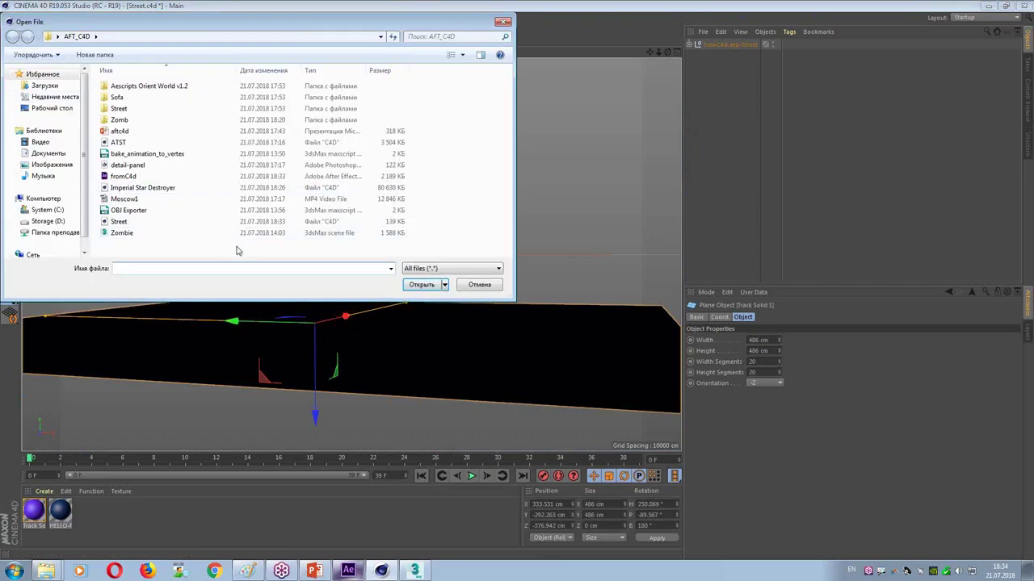
pyautogui.click(118, 143)
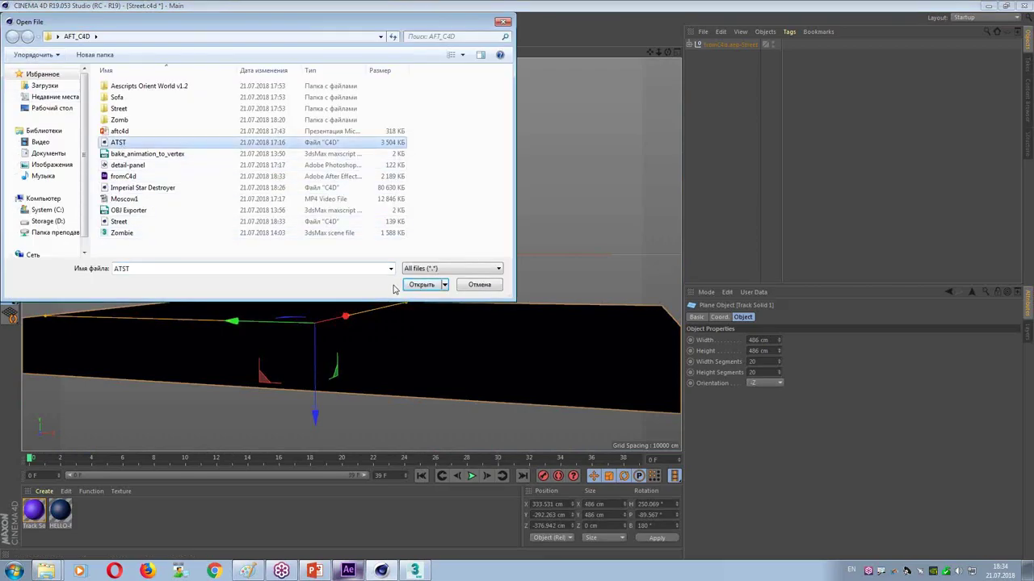
pyautogui.click(418, 284)
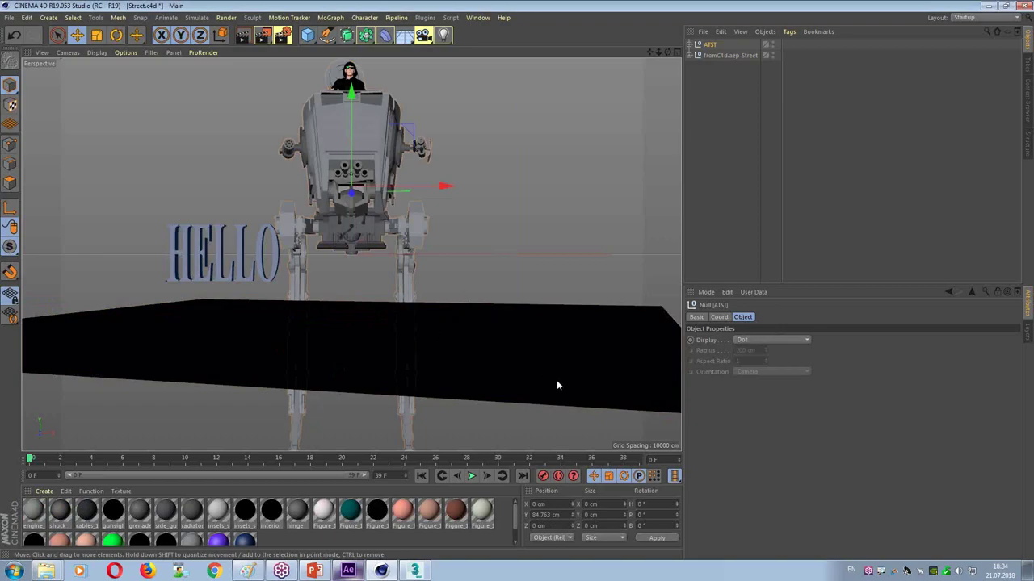
# Step: Switch the ATST object's size mode to Scale and scale the model down to 0.2
pyautogui.click(601, 538)
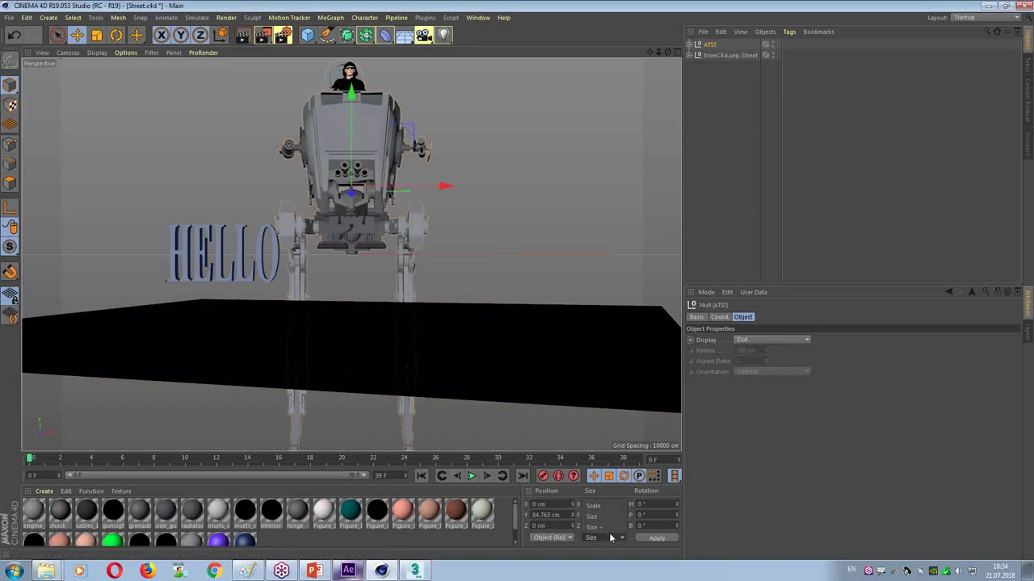
pyautogui.click(607, 507)
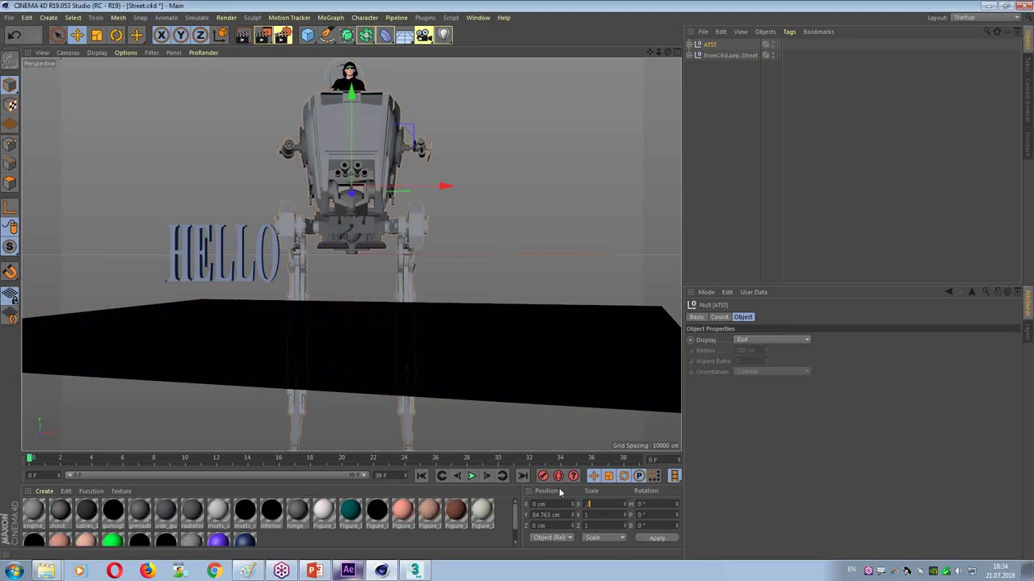
pyautogui.write('0.2')
pyautogui.press('Tab')
pyautogui.write('0.2')
pyautogui.press('Return')
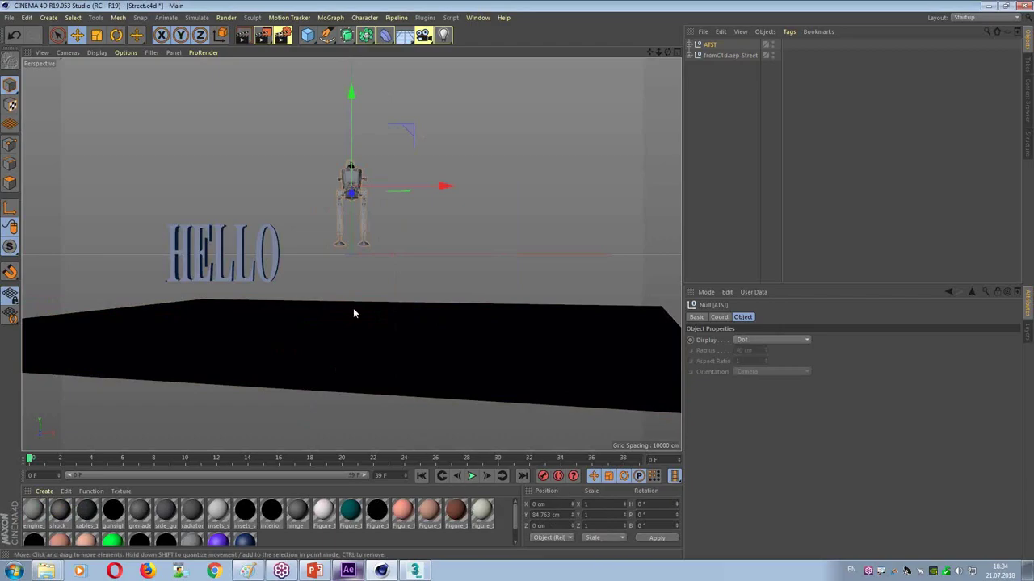
# Step: View the scene through the Default Camera instead of the 3D Tracker Camera
pyautogui.click(68, 53)
pyautogui.moveTo(84, 79)
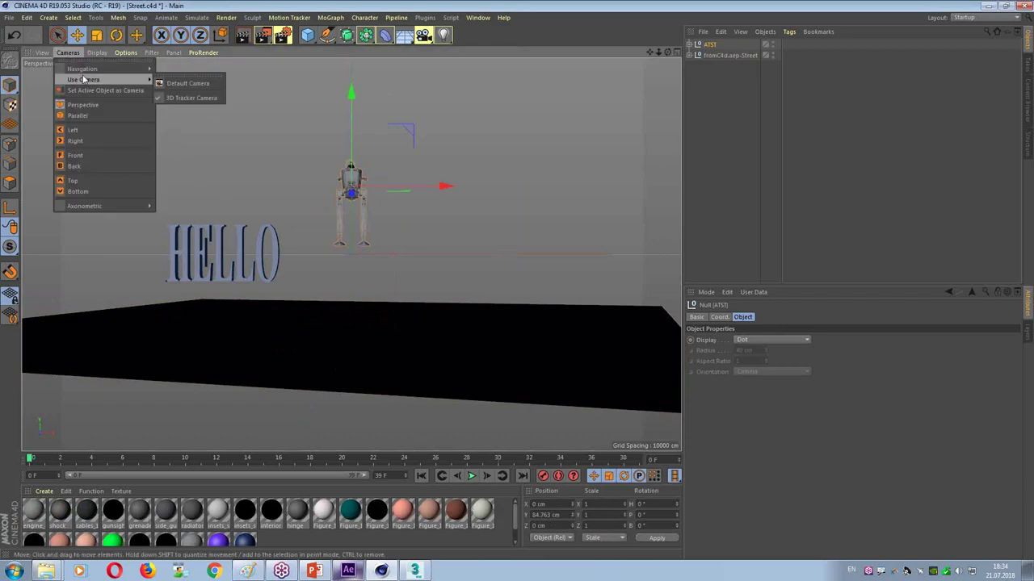
pyautogui.click(194, 83)
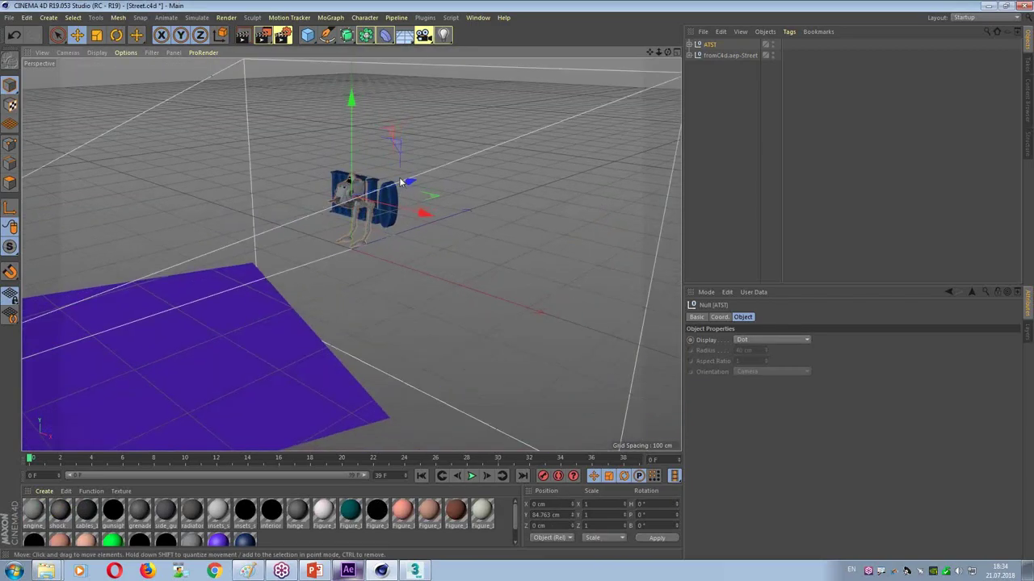
# Step: Move the ATST model onto the purple Track Solid plane, to about Y 28 cm and Z -281 cm
pyautogui.moveTo(398, 184); pyautogui.dragTo(188, 205)
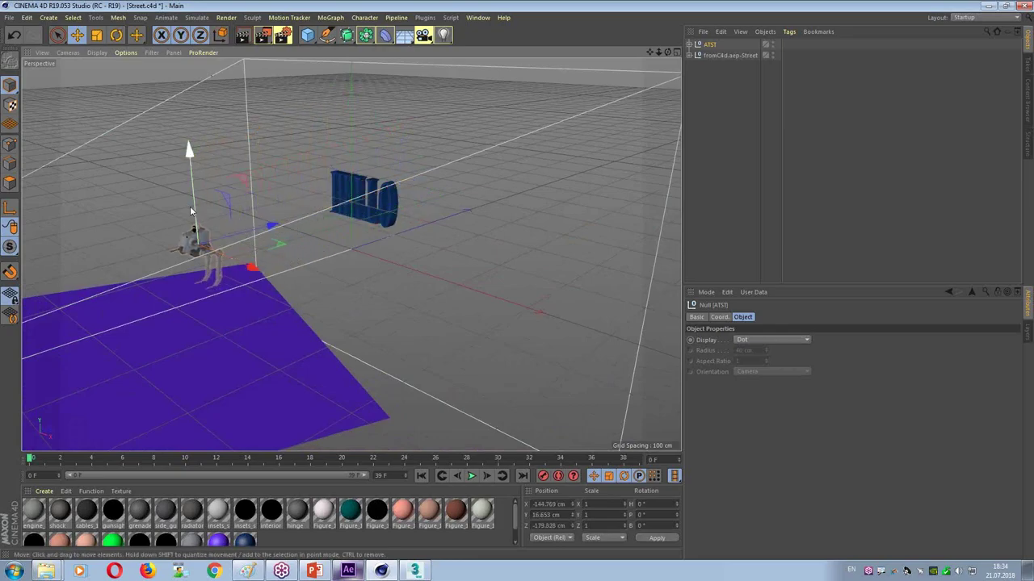
pyautogui.hotkey('ctrl', 'z')
pyautogui.moveTo(411, 183); pyautogui.dragTo(179, 242)
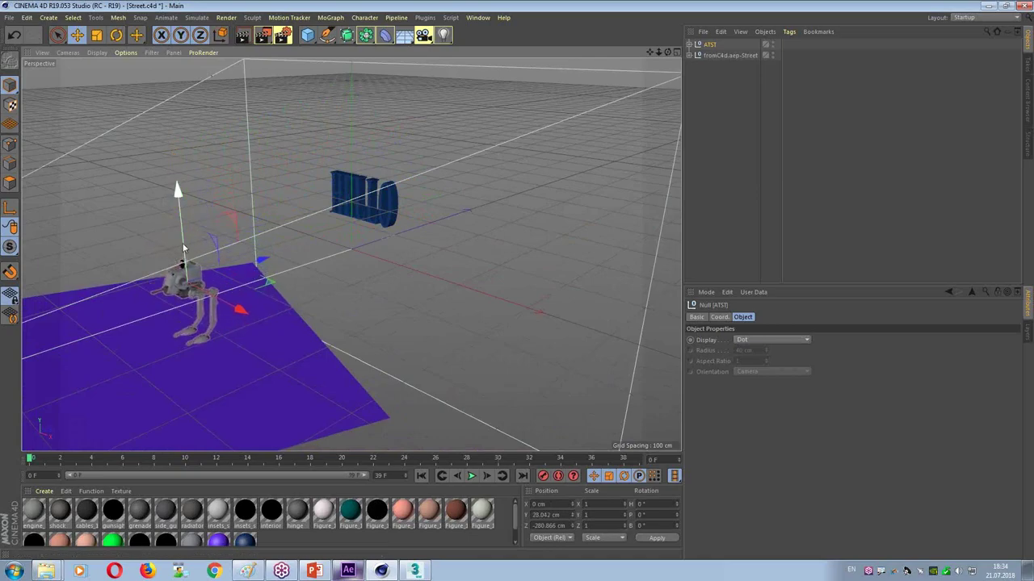
# Step: View the scene through the 3D Tracker Camera and move the ATST model along X to about 45 cm
pyautogui.click(68, 53)
pyautogui.moveTo(83, 79)
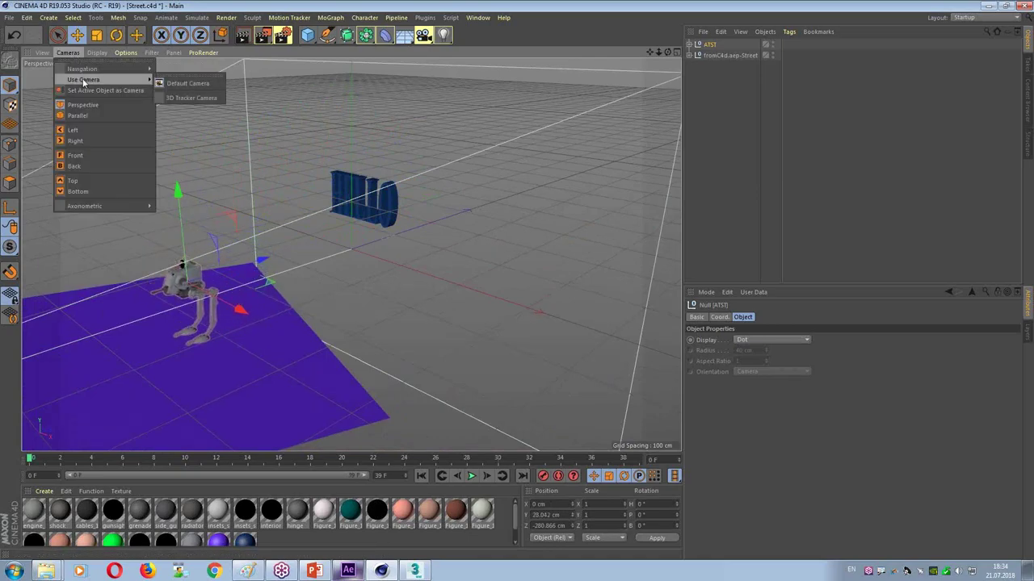
pyautogui.click(191, 98)
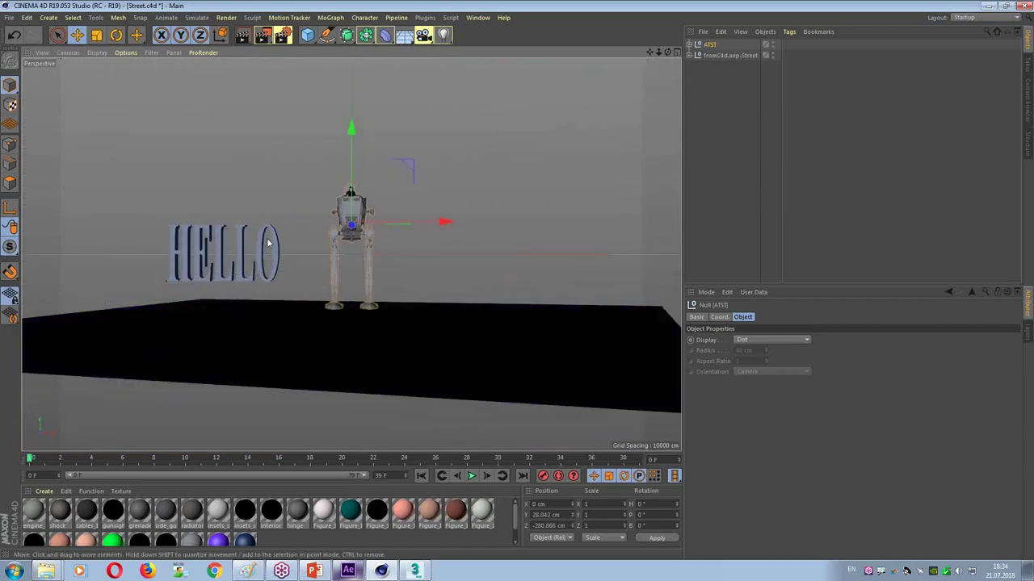
pyautogui.moveTo(397, 221); pyautogui.dragTo(449, 224)
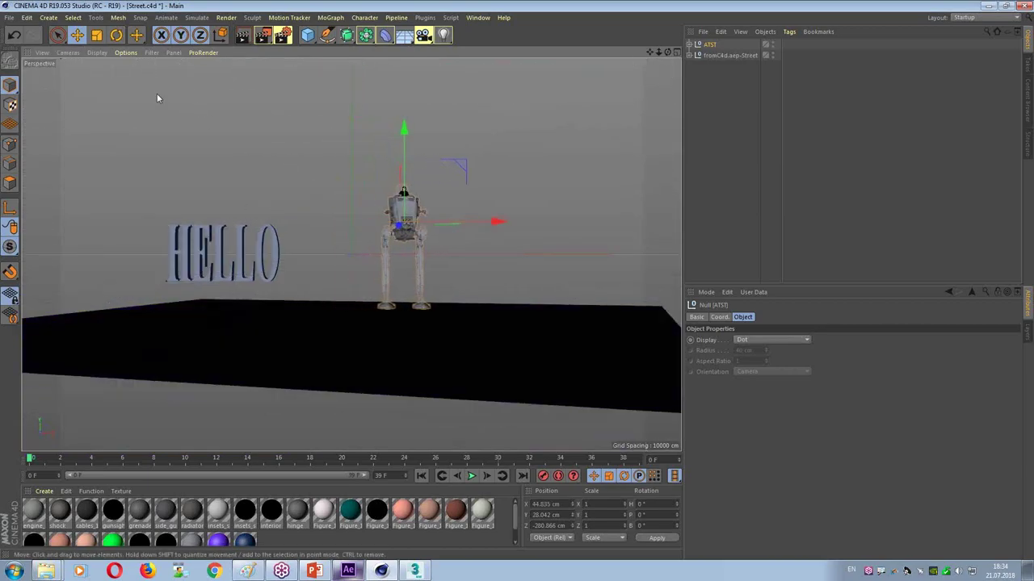
# Step: Rotate the ATST model's heading to about -55.6° and deselect it
pyautogui.click(116, 36)
pyautogui.moveTo(359, 222); pyautogui.dragTo(375, 227)
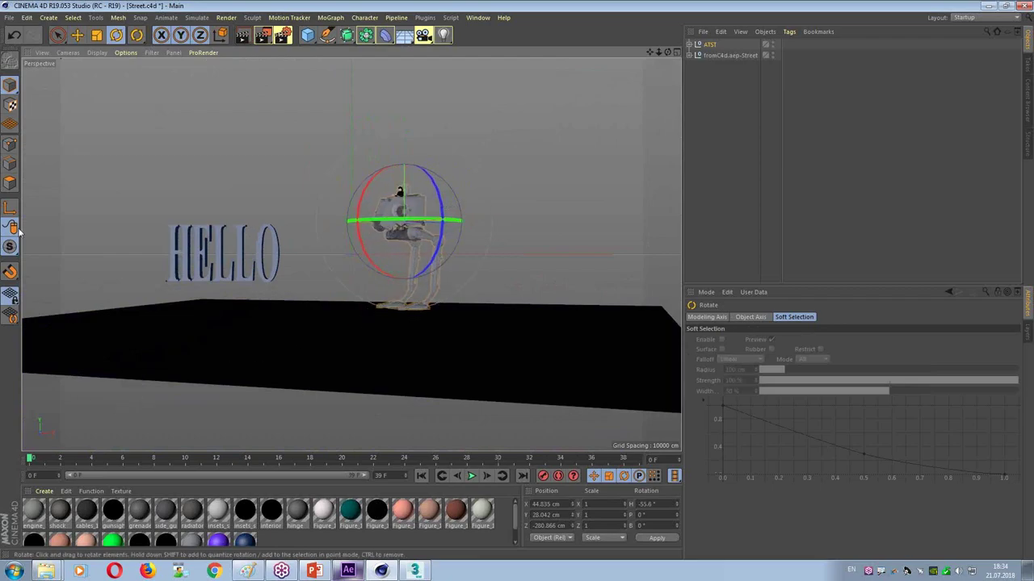
pyautogui.click(516, 176)
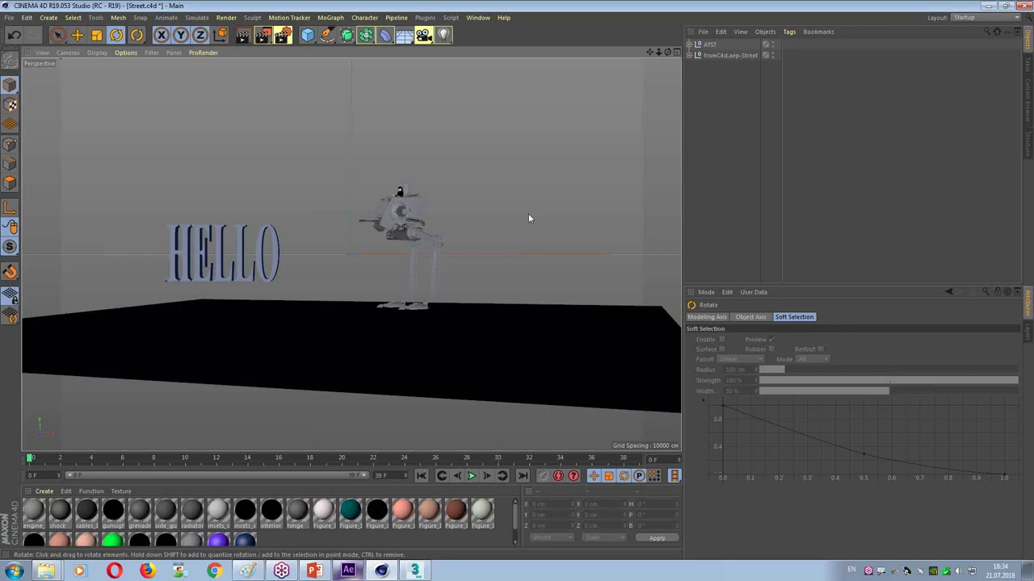
# Step: Save the Street.c4d project, agreeing to overwrite the older-version file
pyautogui.click(8, 17)
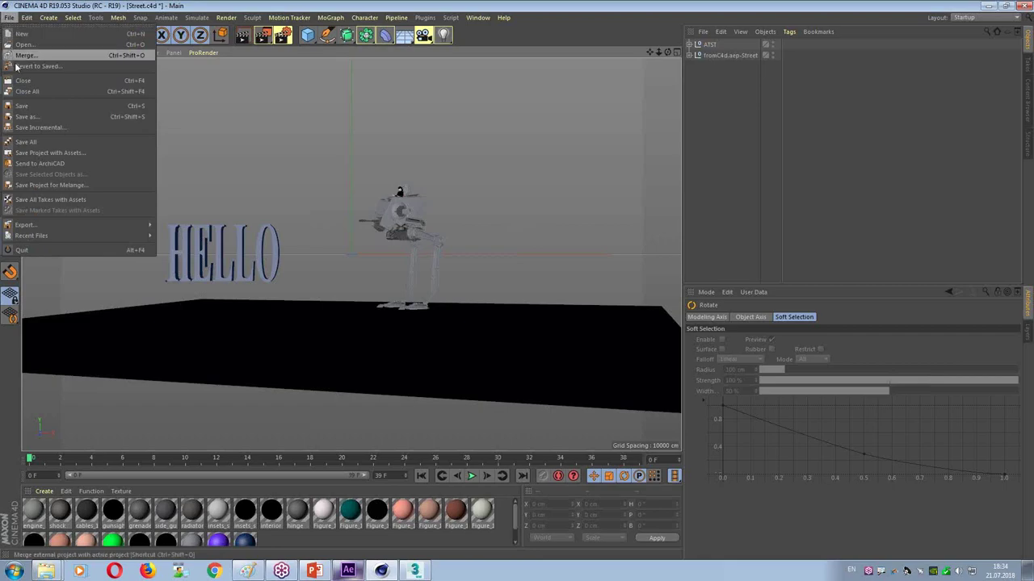
pyautogui.click(26, 106)
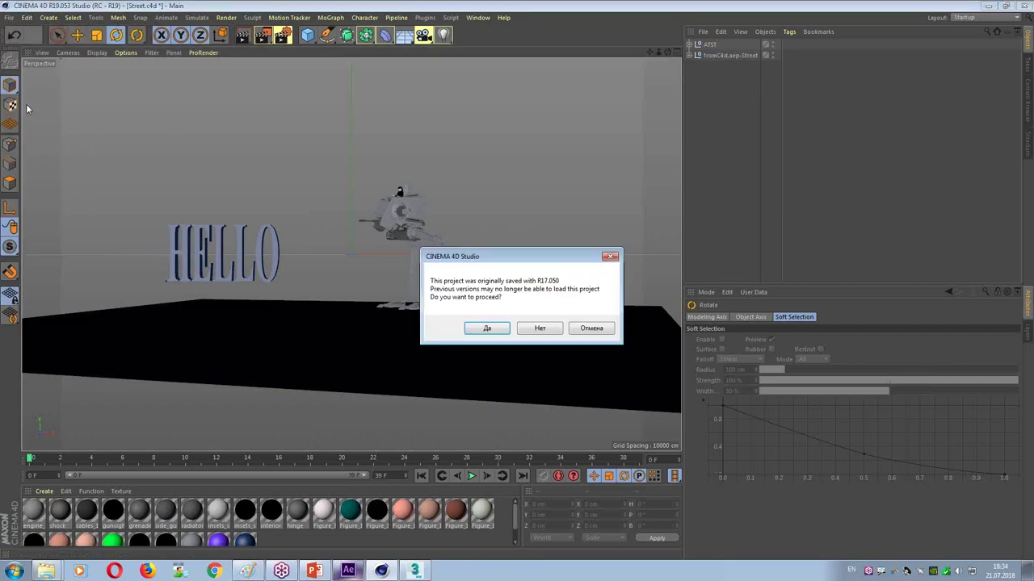
pyautogui.click(487, 328)
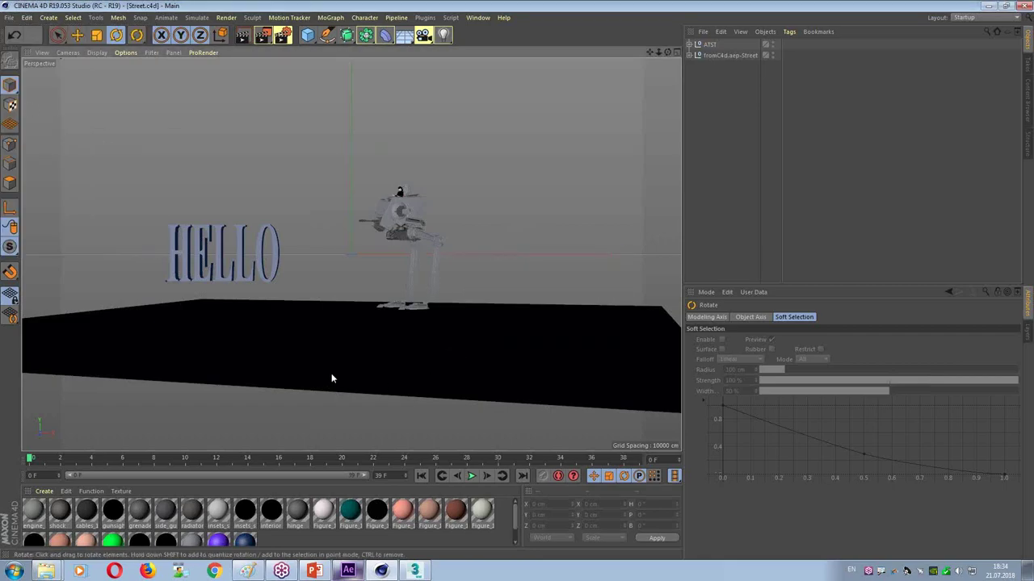
# Step: Switch to After Effects, import Street.c4d from the AFT_C4D folder and place it as the top layer of the Street composition
pyautogui.hotkey('alt', 'Tab')
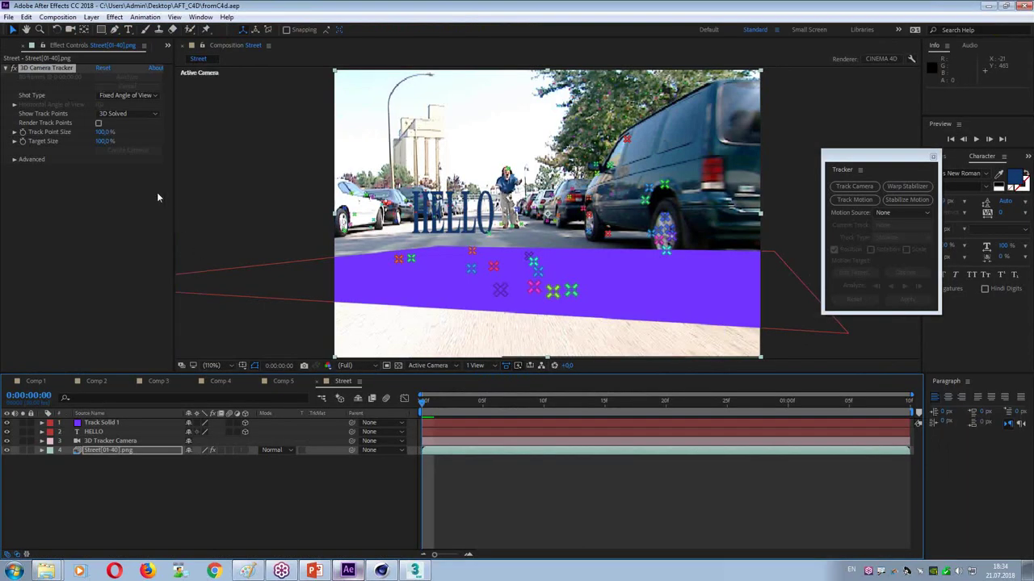
pyautogui.click(168, 45)
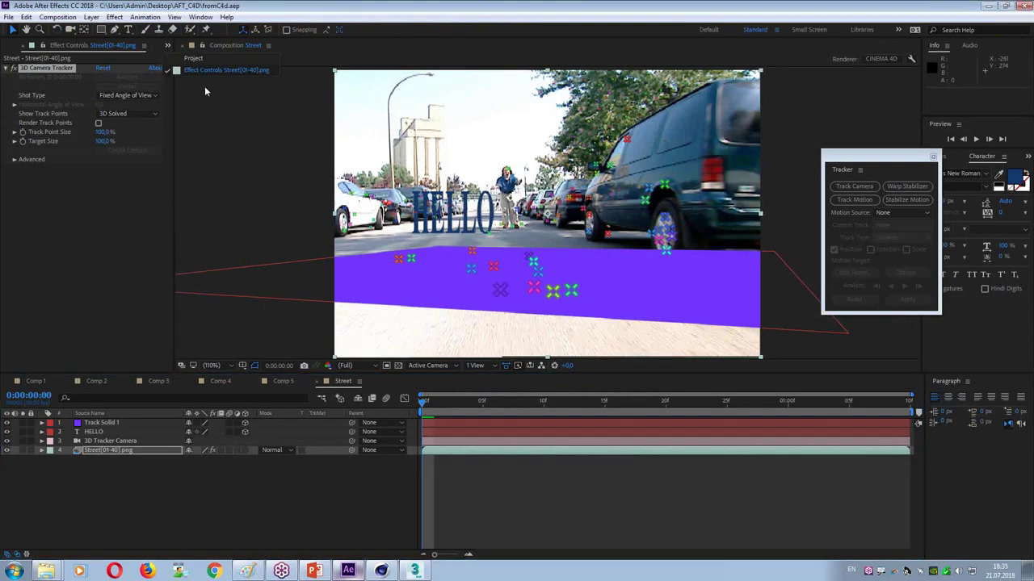
pyautogui.hotkey('ctrl', '0')
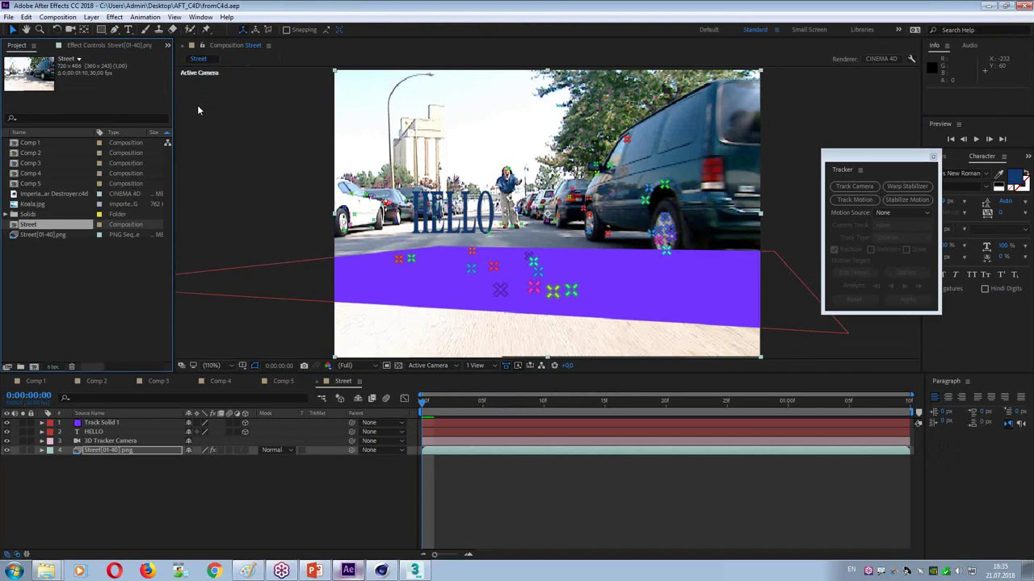
pyautogui.click(33, 278)
pyautogui.doubleClick(33, 280)
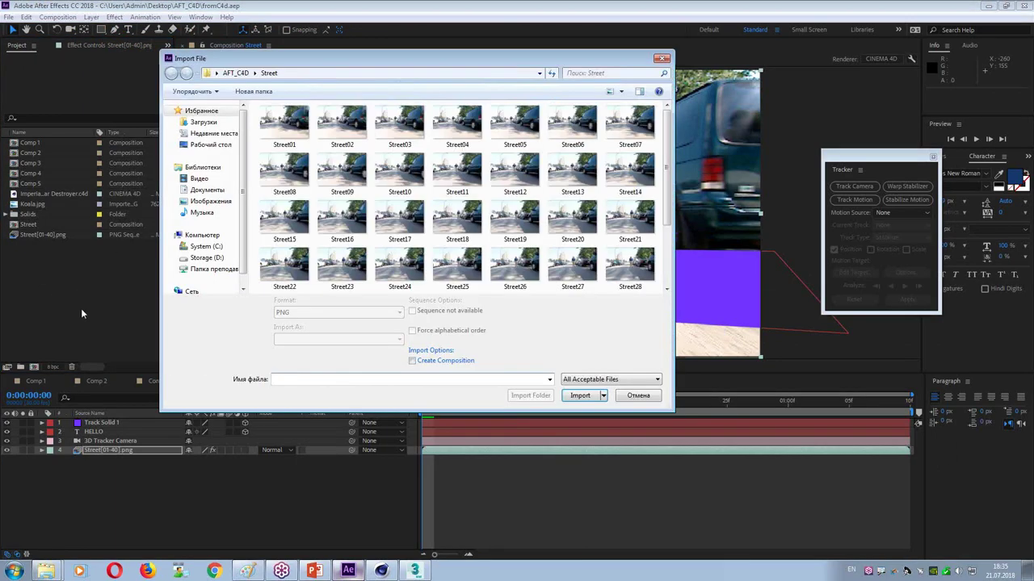
pyautogui.click(235, 73)
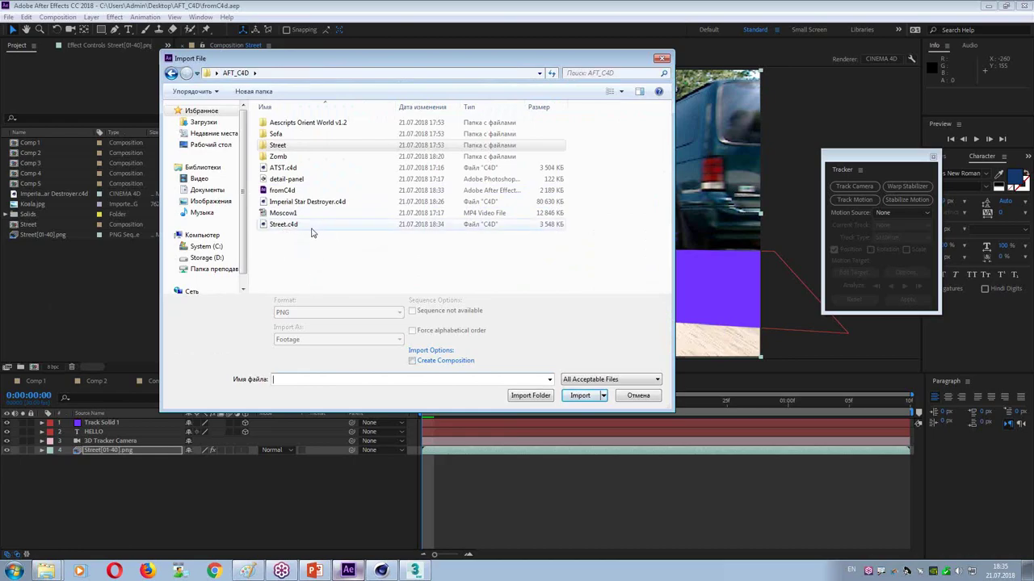
pyautogui.doubleClick(273, 225)
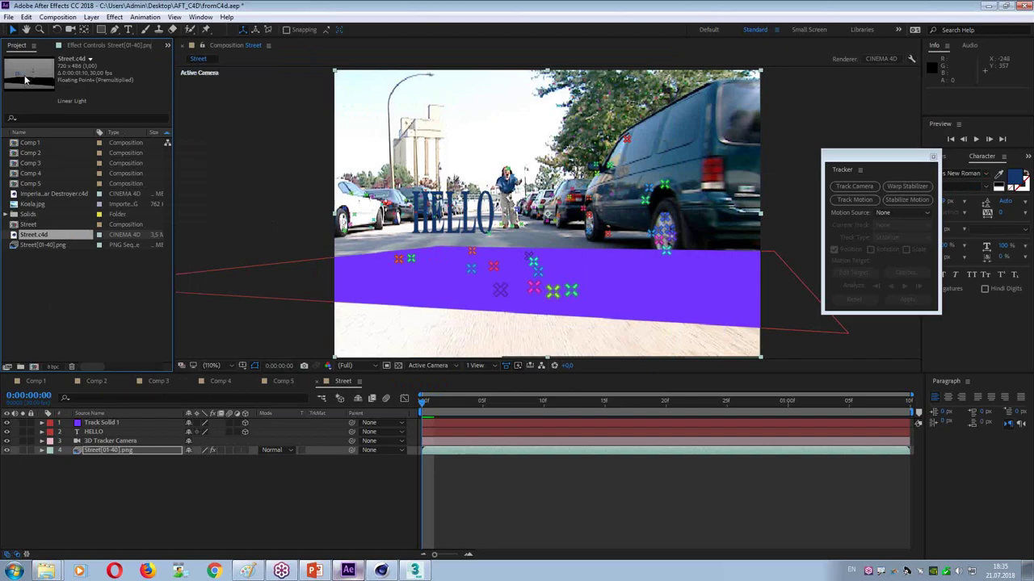
pyautogui.moveTo(139, 236); pyautogui.dragTo(113, 421)
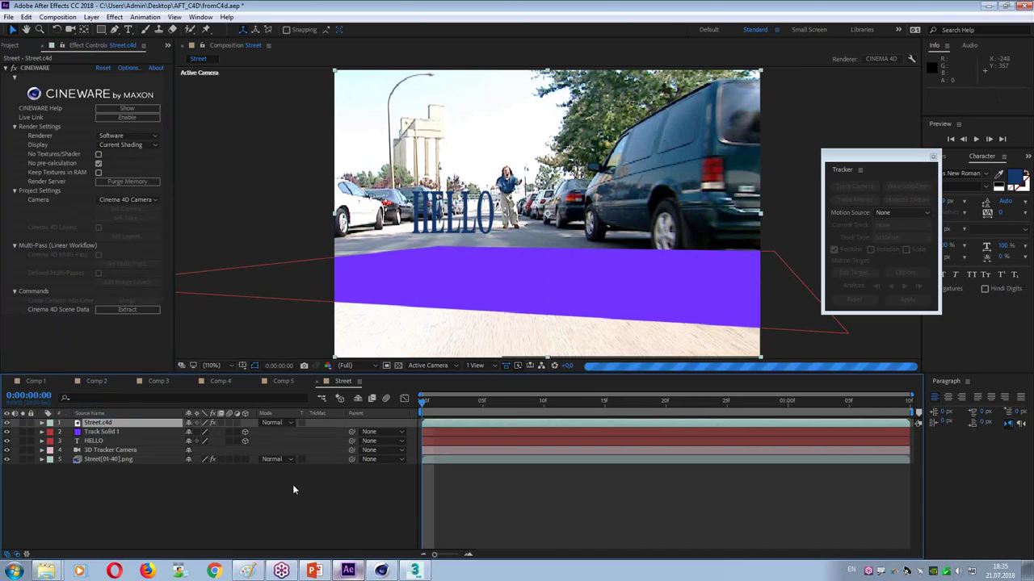
# Step: Set the composition's preview resolution to Half and the Street.c4d layer's Cineware renderer to OpenGL, and preview frame 2
pyautogui.click(355, 366)
pyautogui.click(370, 405)
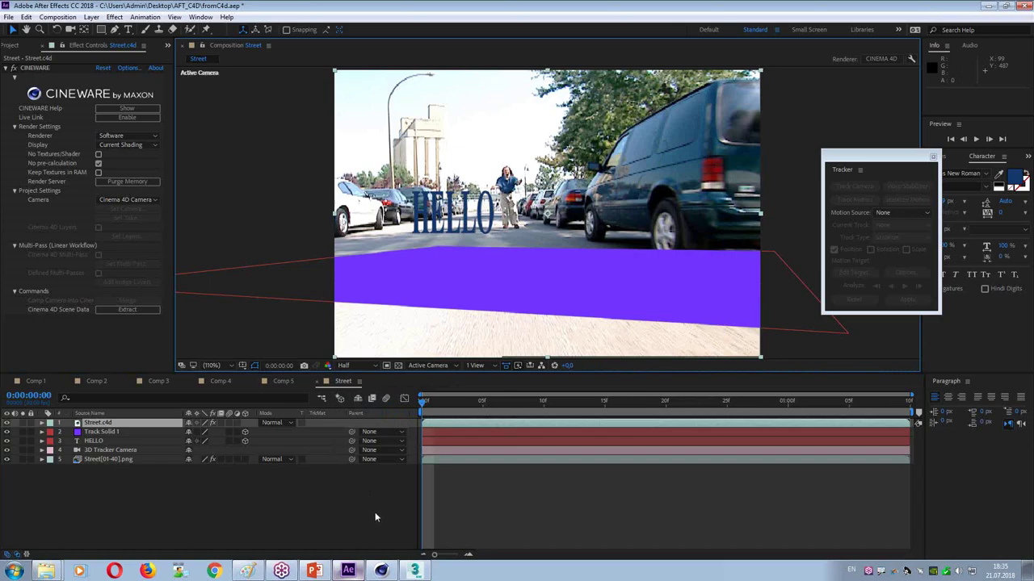
pyautogui.click(137, 136)
pyautogui.click(126, 183)
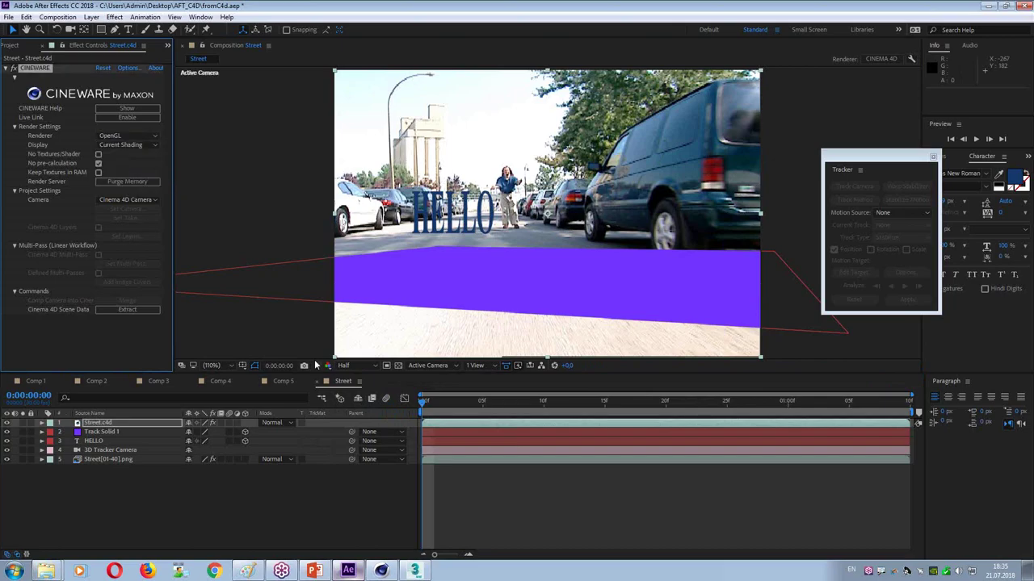
pyautogui.moveTo(432, 412); pyautogui.dragTo(447, 410)
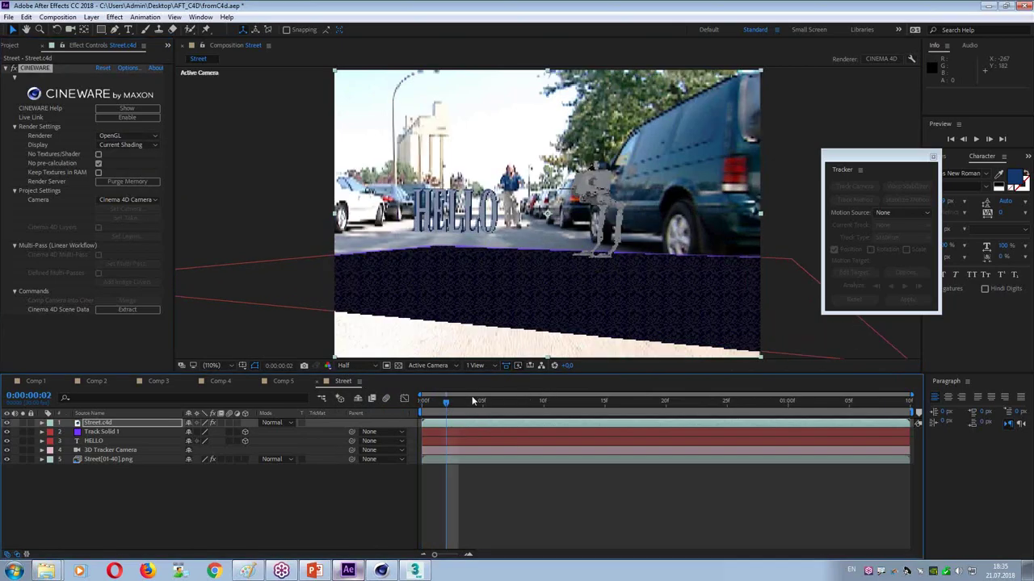
pyautogui.click(366, 495)
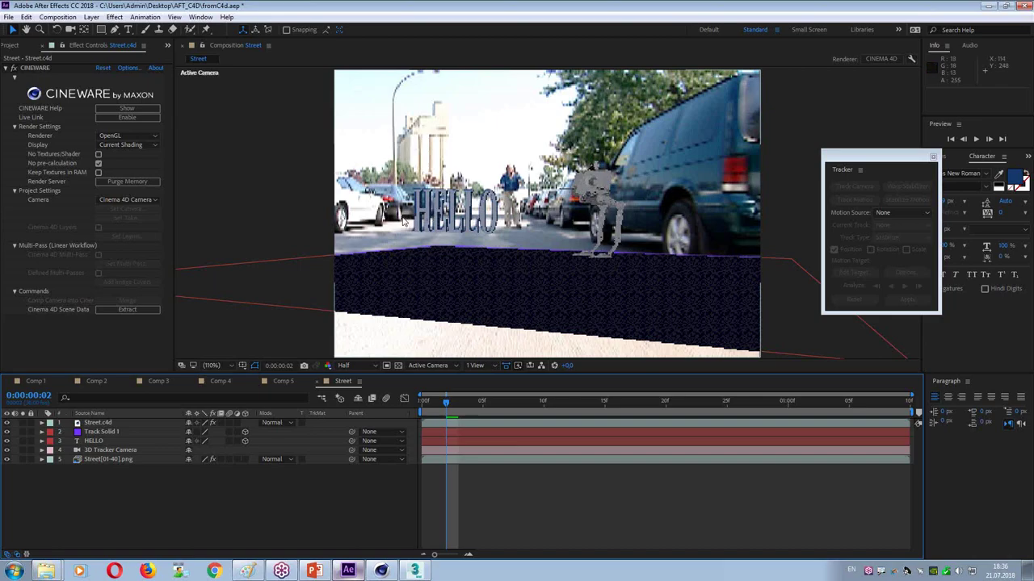
# Step: Return to Cinema 4D and hide the HELLO text object under fromC4d.aep-Street in both the editor and the renderer
pyautogui.click(382, 571)
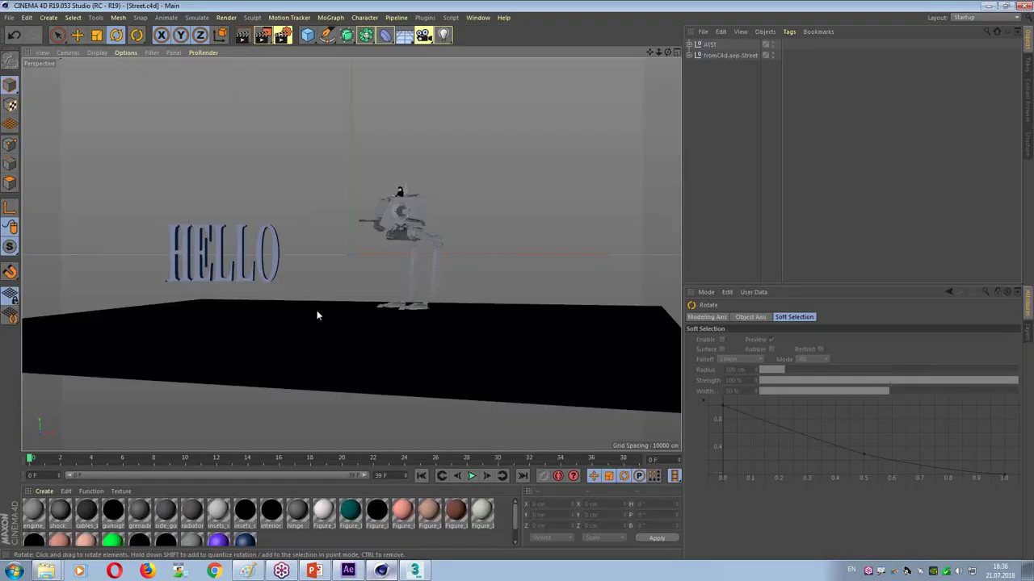
pyautogui.click(275, 235)
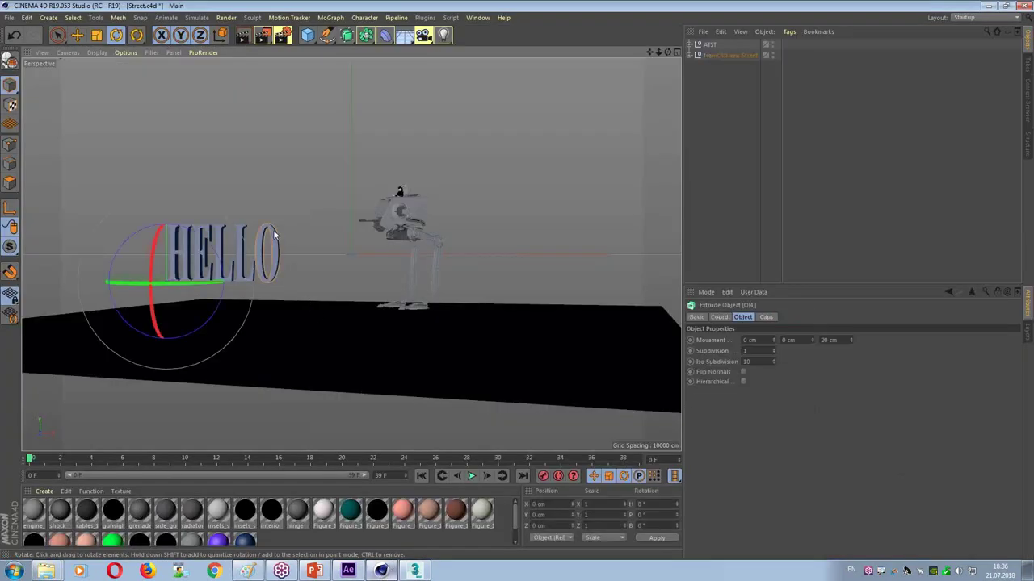
pyautogui.click(711, 54)
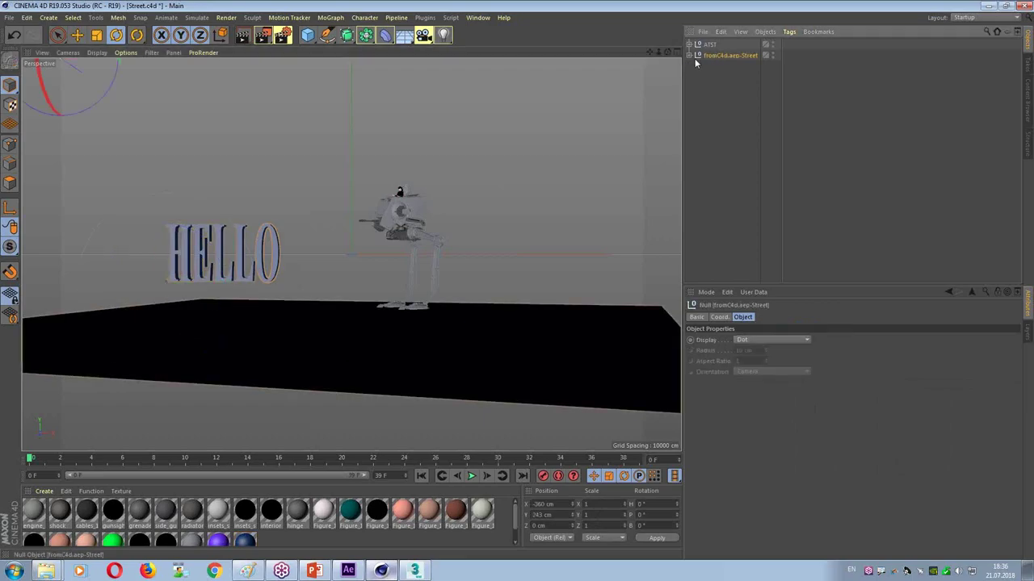
pyautogui.click(688, 55)
pyautogui.click(718, 76)
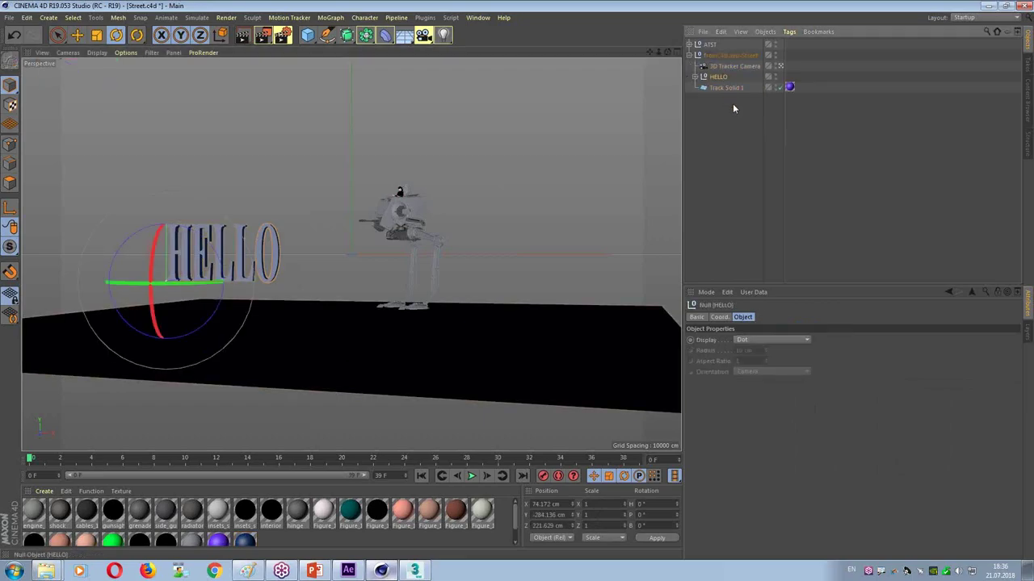
pyautogui.click(775, 74)
pyautogui.click(775, 74)
pyautogui.click(775, 75)
pyautogui.click(495, 171)
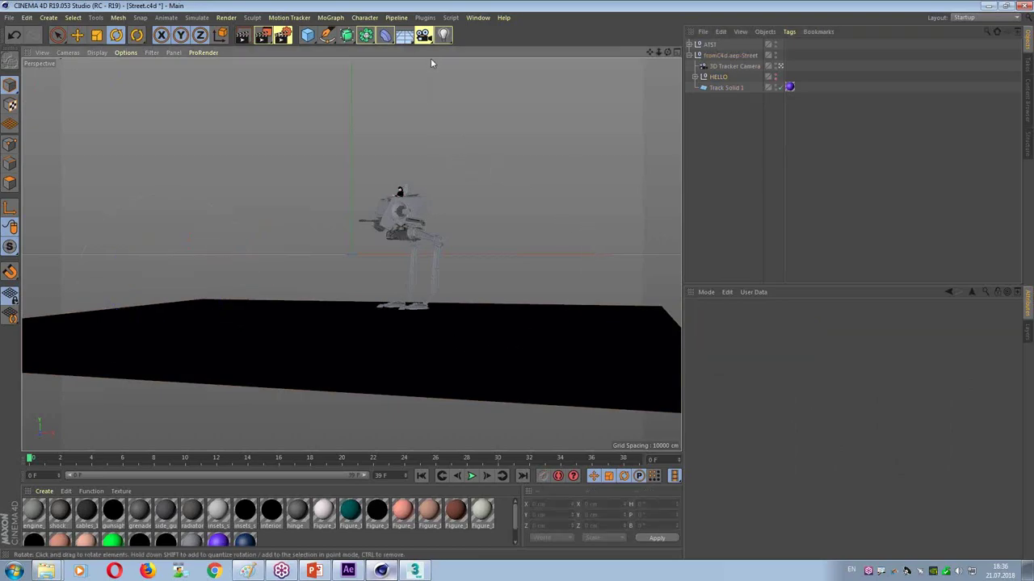
# Step: Add an Omni light to the scene and raise it above the ATST model to about Y 159 cm
pyautogui.click(443, 34)
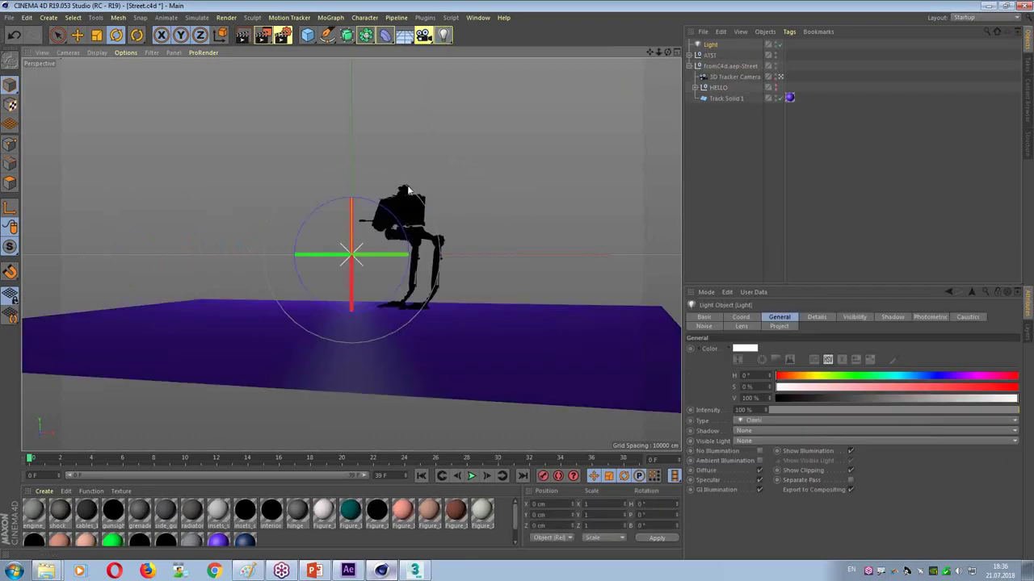
pyautogui.click(84, 37)
pyautogui.moveTo(352, 205); pyautogui.dragTo(348, 71)
pyautogui.moveTo(352, 133); pyautogui.dragTo(349, 167)
# Step: View the scene through the Default Camera and move the light near the ATST model, to about X 175 cm and Z -407 cm
pyautogui.click(68, 53)
pyautogui.moveTo(83, 81)
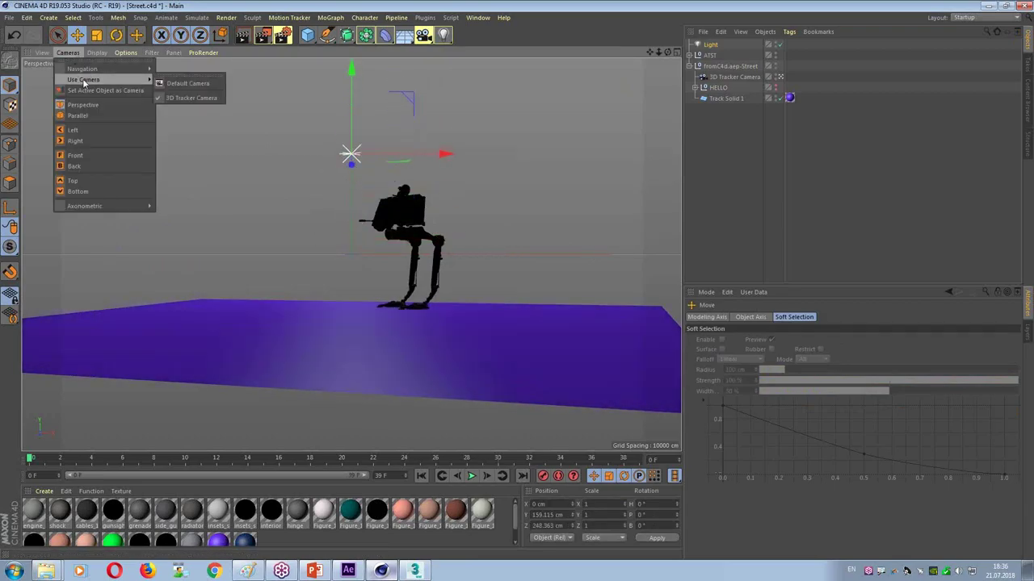
pyautogui.click(182, 83)
pyautogui.moveTo(485, 130); pyautogui.dragTo(138, 288)
pyautogui.moveTo(92, 213); pyautogui.dragTo(159, 310)
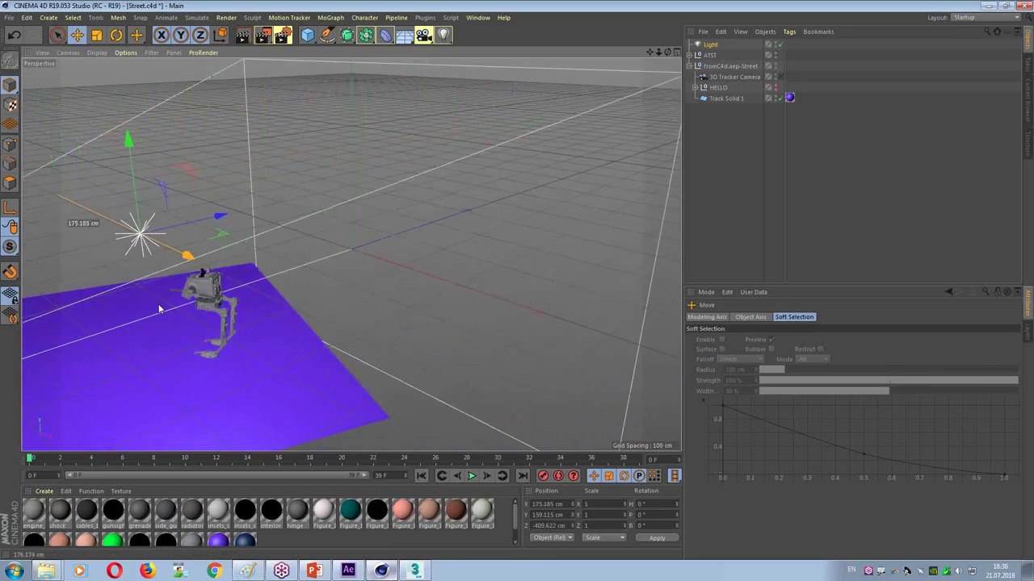
pyautogui.moveTo(171, 228); pyautogui.dragTo(176, 227)
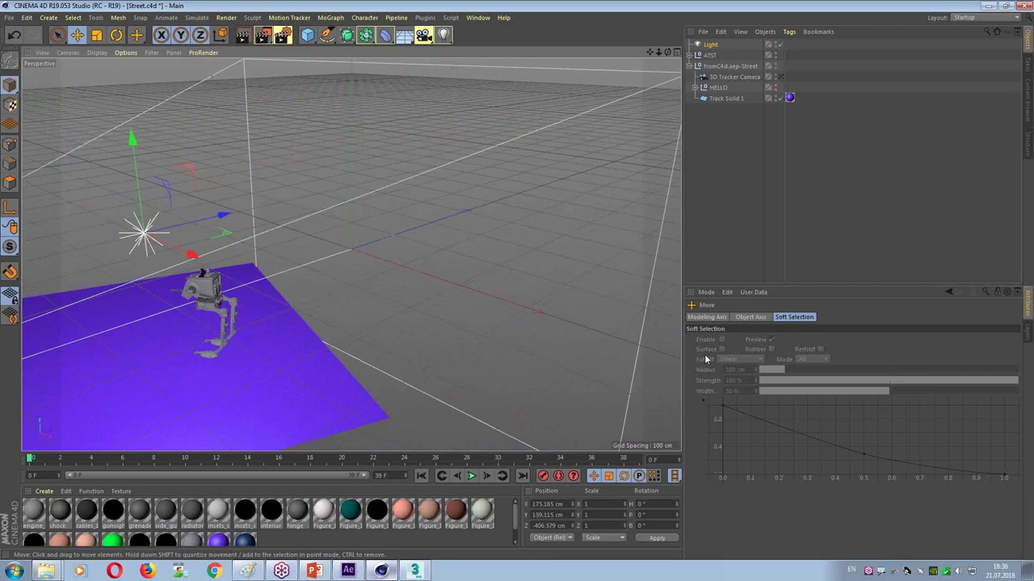
# Step: Set the light's shadow type to Area and move the light to about X 190 cm and Z -393 cm
pyautogui.click(721, 47)
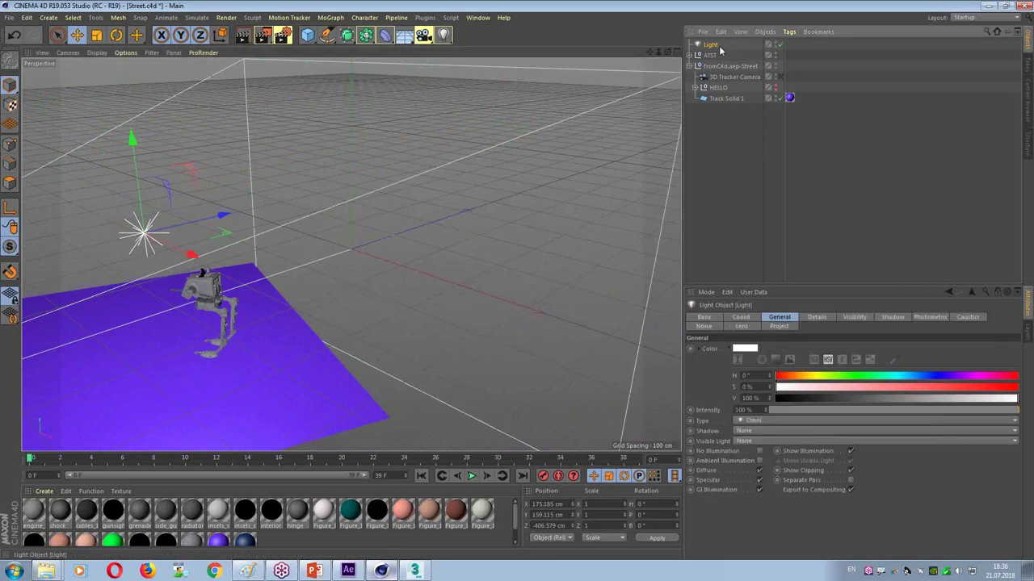
pyautogui.click(767, 431)
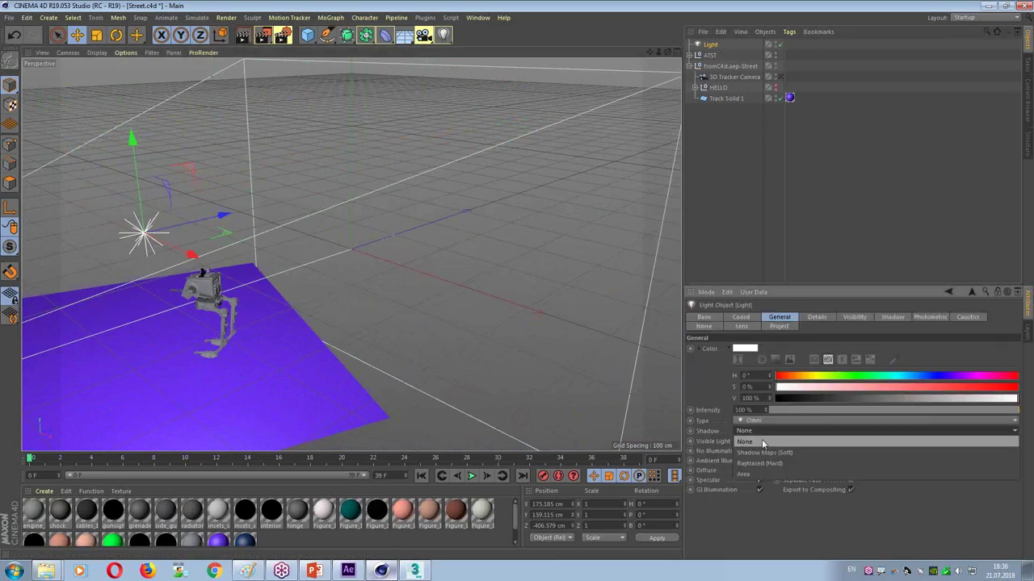
pyautogui.click(747, 474)
pyautogui.moveTo(187, 255); pyautogui.dragTo(214, 252)
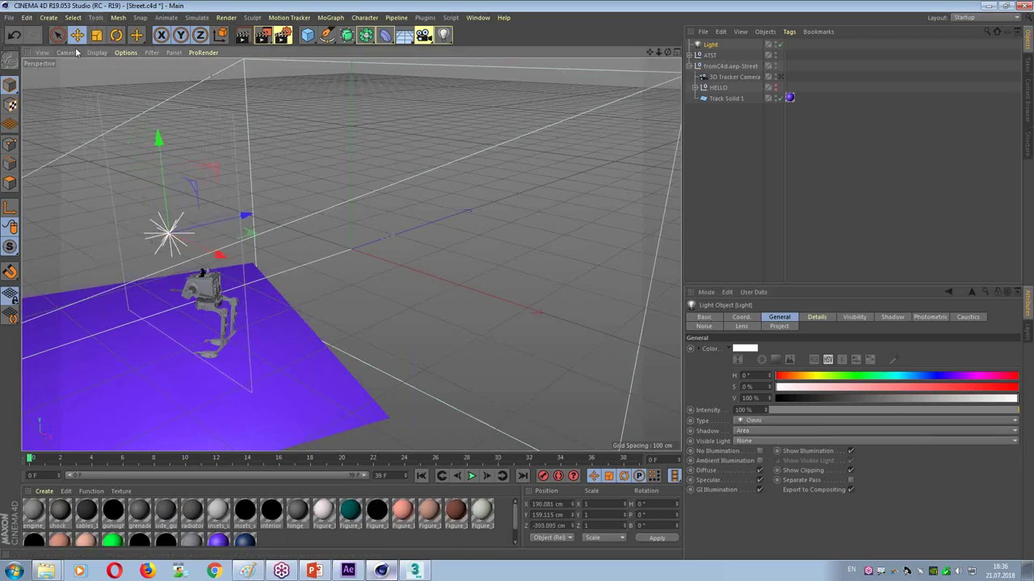
# Step: View the lit scene through the 3D Tracker Camera
pyautogui.click(68, 52)
pyautogui.moveTo(87, 81)
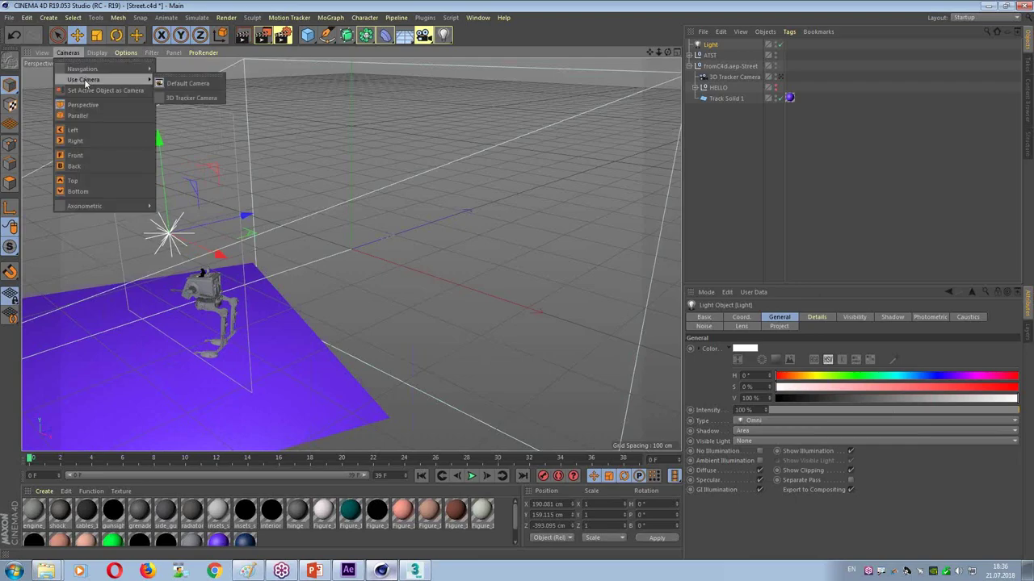
pyautogui.click(193, 96)
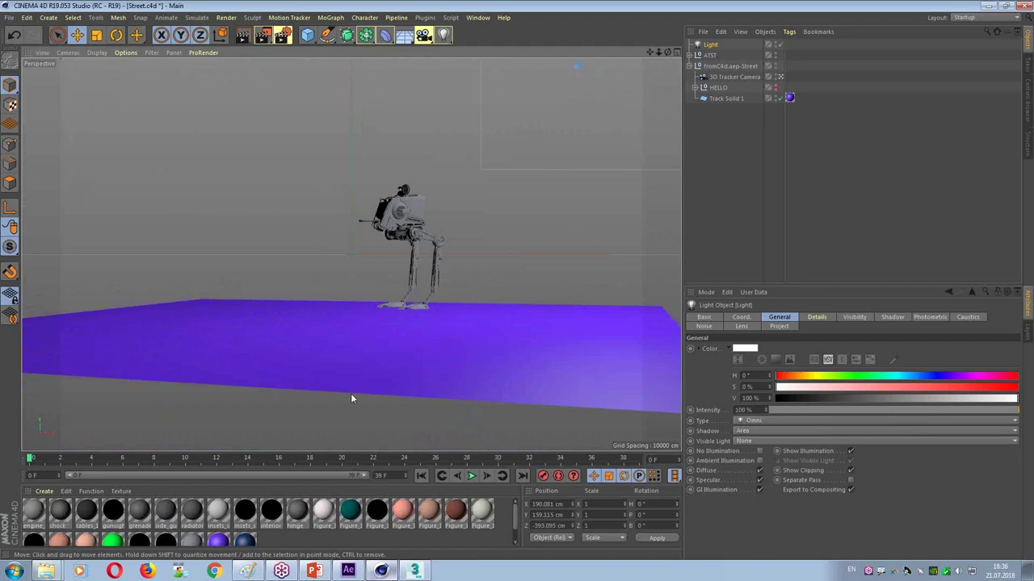
# Step: Create a Shadow Catcher shader material and apply it to the Track Solid 1 plane
pyautogui.click(298, 353)
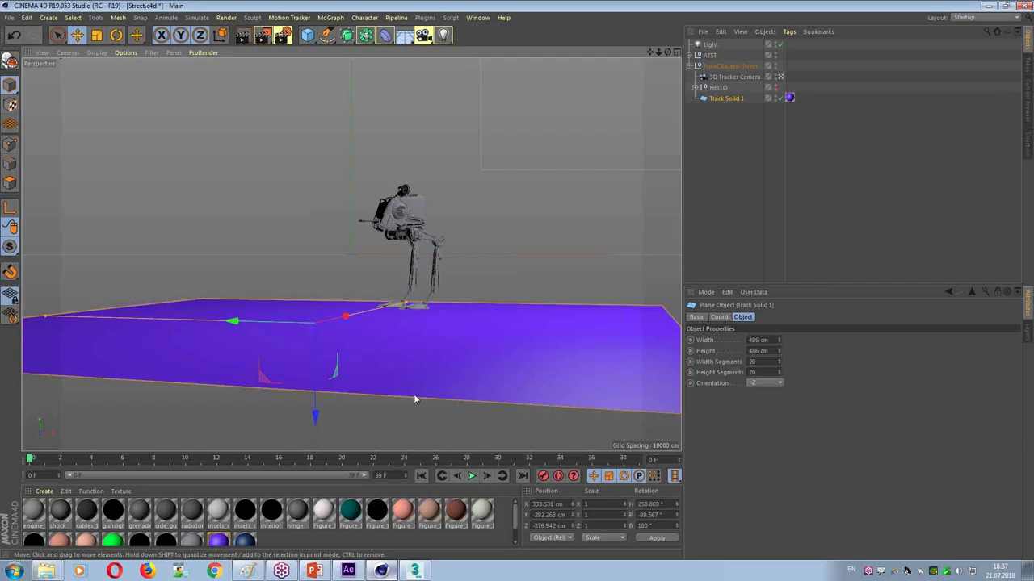
pyautogui.click(44, 491)
pyautogui.click(44, 491)
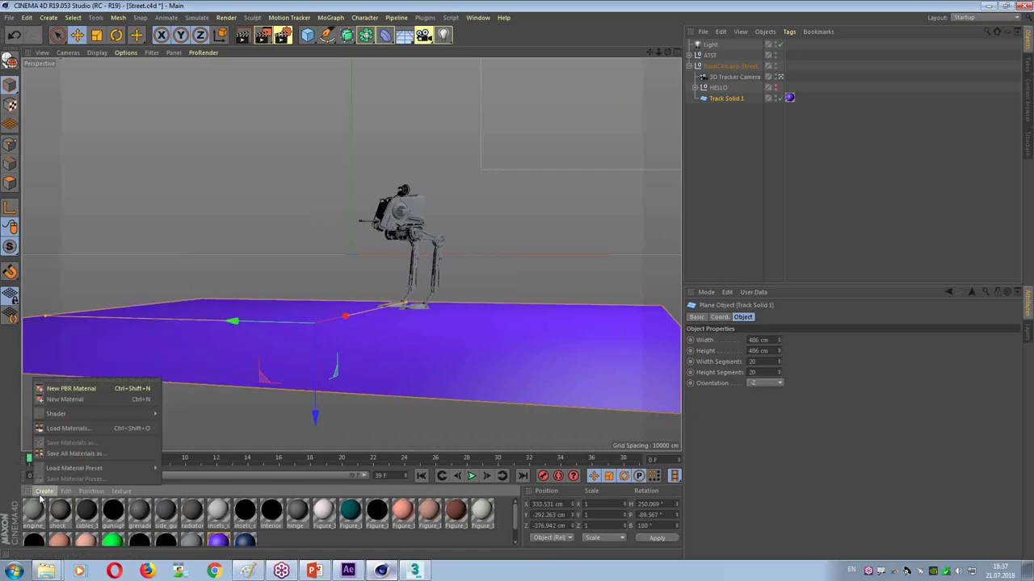
pyautogui.moveTo(106, 415)
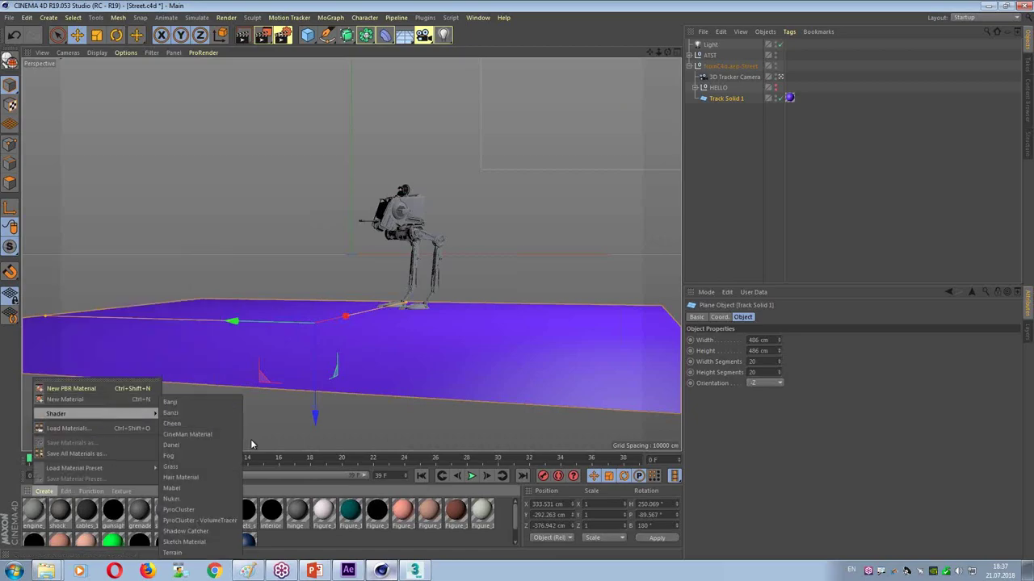
pyautogui.click(217, 530)
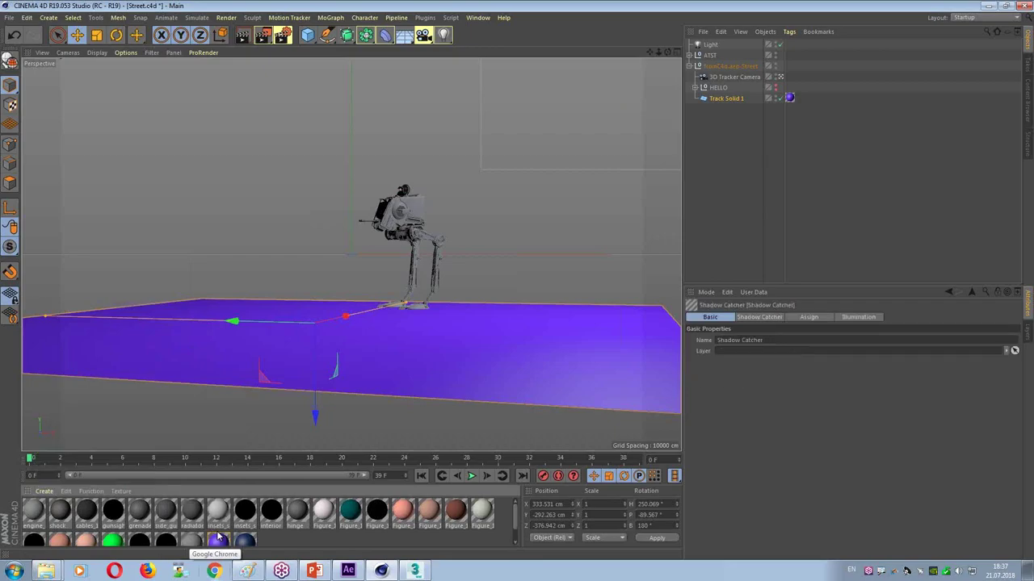
pyautogui.moveTo(39, 519); pyautogui.dragTo(80, 371)
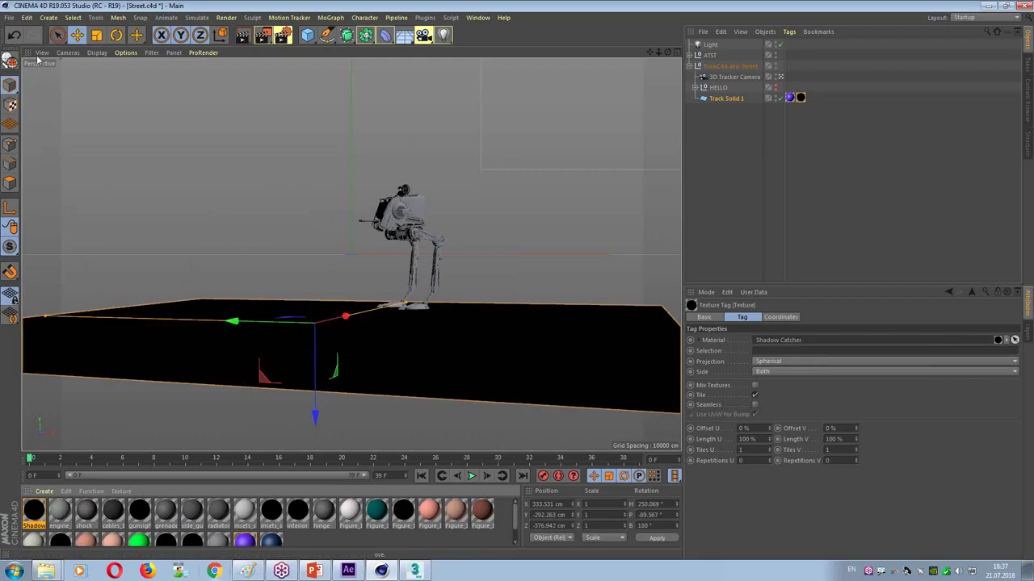
# Step: Save the Street.c4d scene and switch to After Effects
pyautogui.click(8, 17)
pyautogui.click(32, 107)
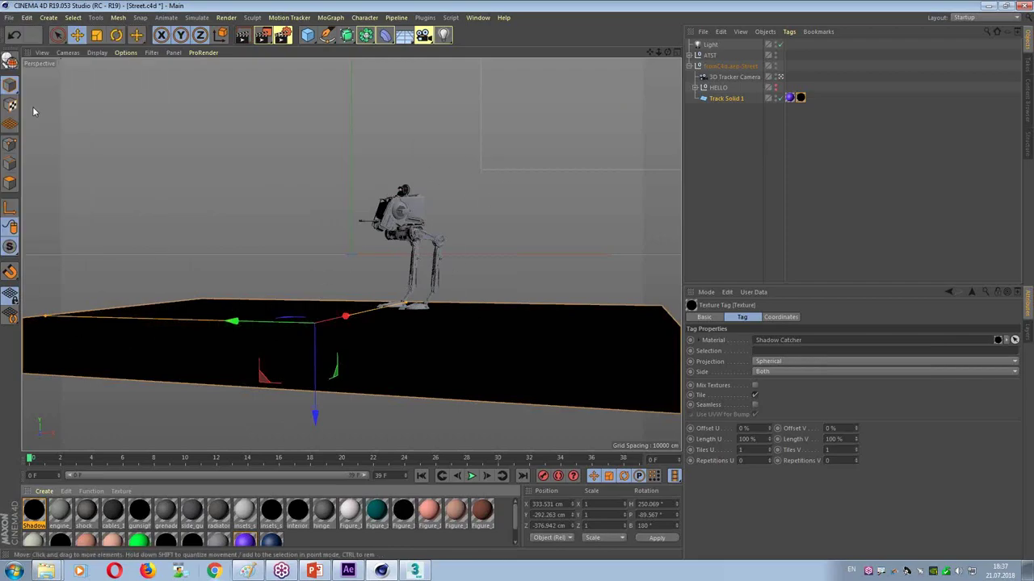
pyautogui.hotkey('alt', 'Tab')
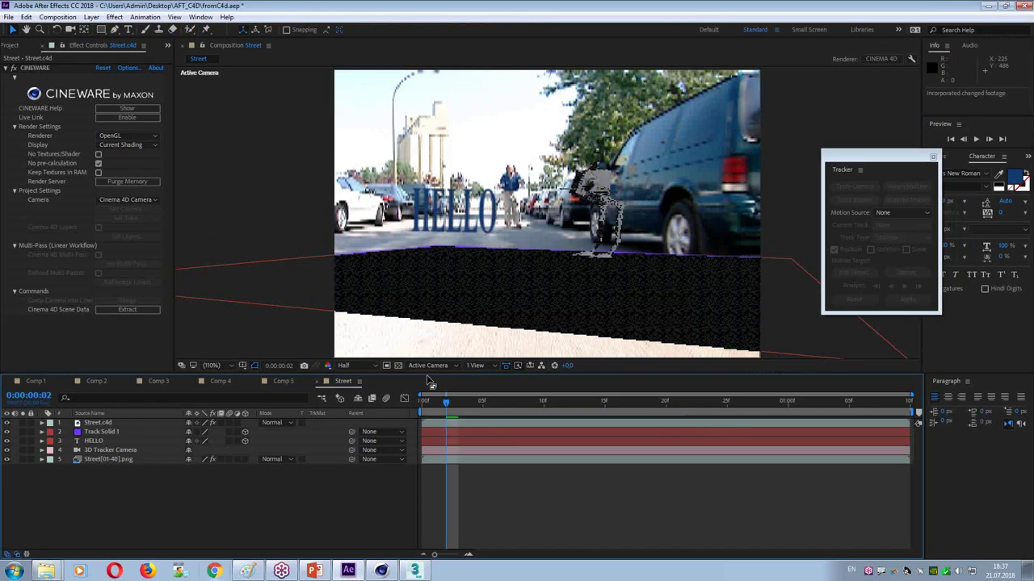
# Step: Set the Street composition's preview resolution to Full and purge the Cineware render server memory
pyautogui.click(356, 365)
pyautogui.click(364, 396)
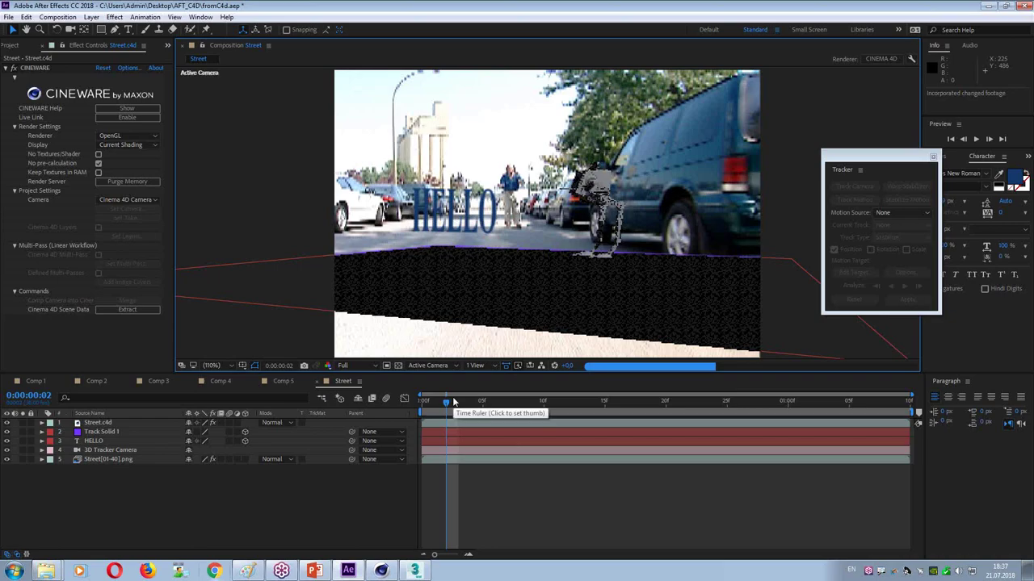
pyautogui.click(126, 183)
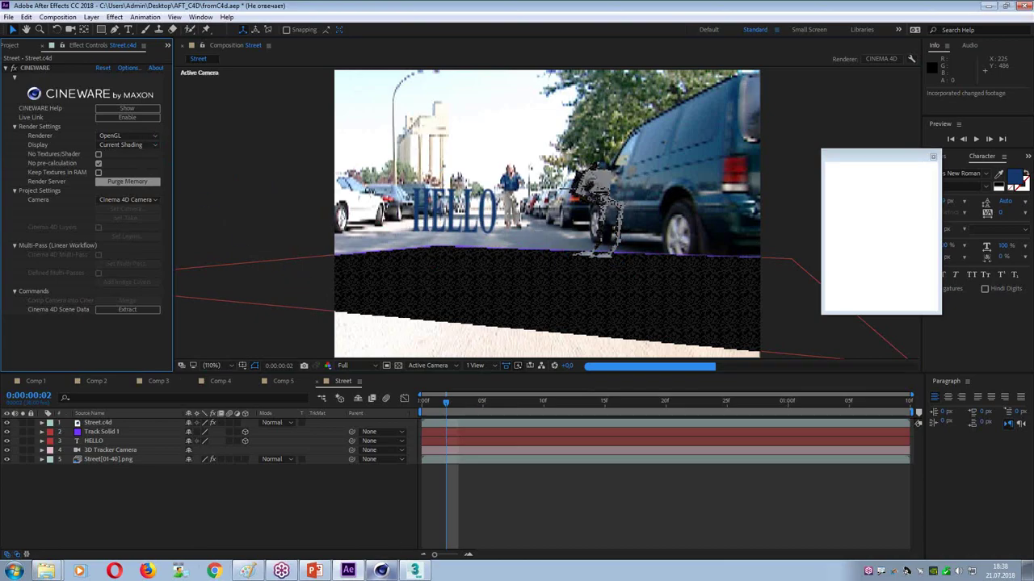
pyautogui.click(381, 571)
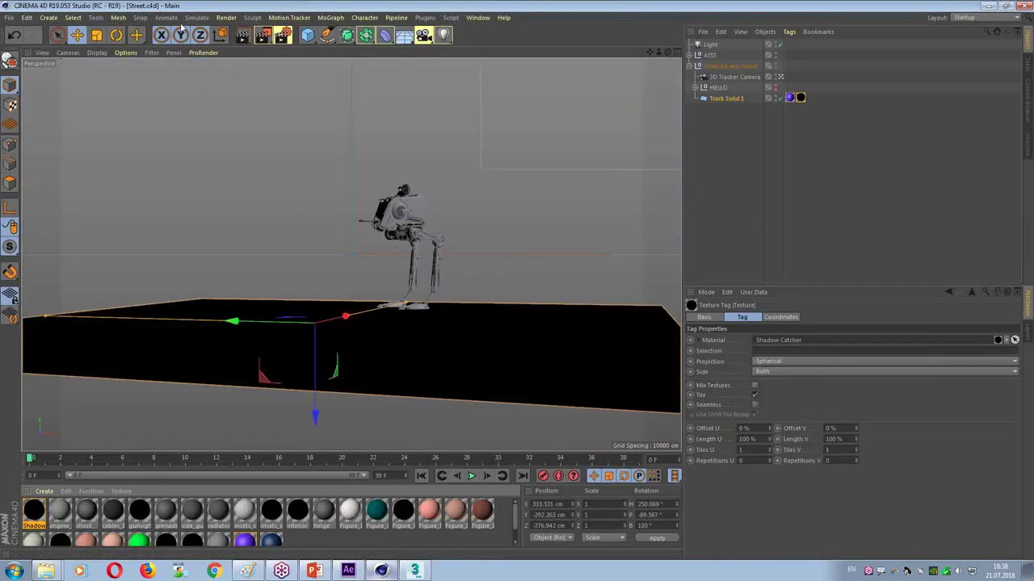
pyautogui.click(988, 6)
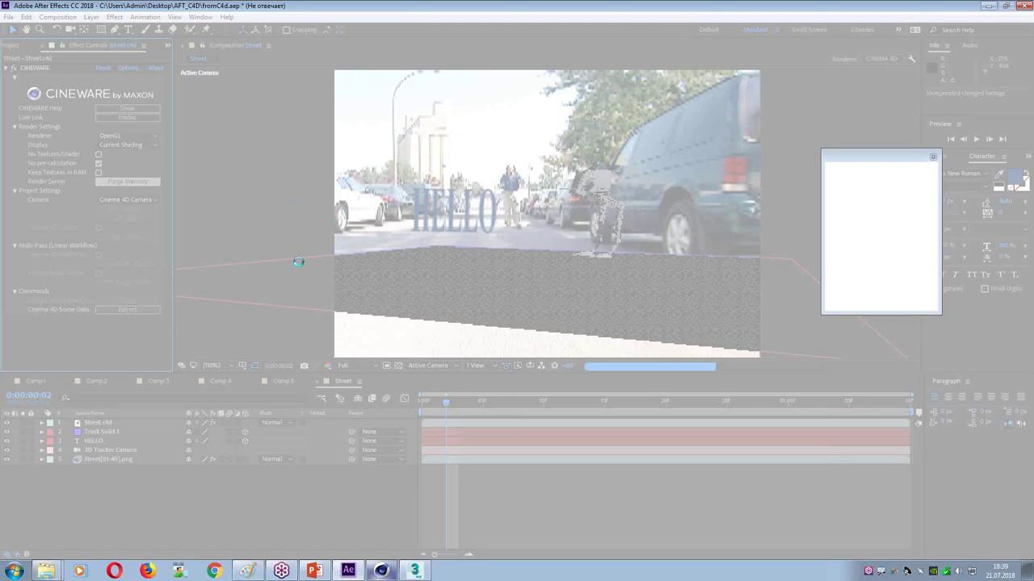
# Step: Force the unresponsive After Effects to close through the Windows Task Manager
pyautogui.rightClick(517, 568)
pyautogui.click(567, 532)
pyautogui.click(34, 41)
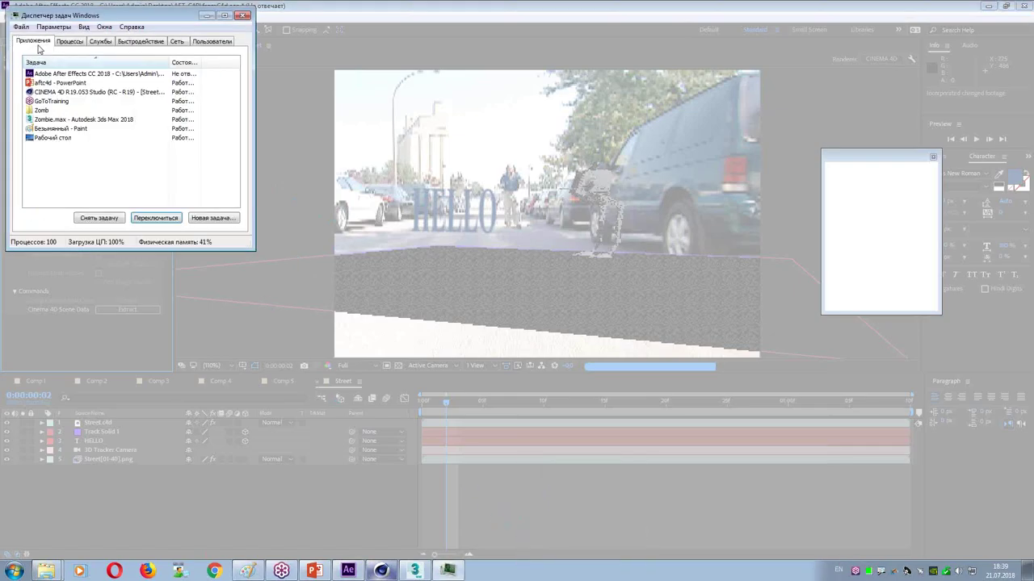
pyautogui.click(95, 219)
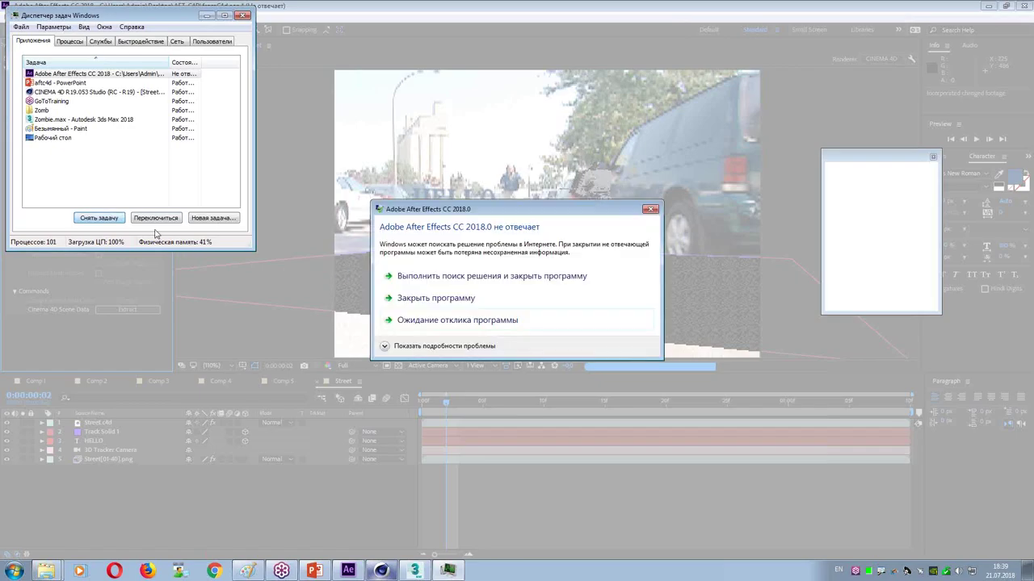
pyautogui.click(410, 299)
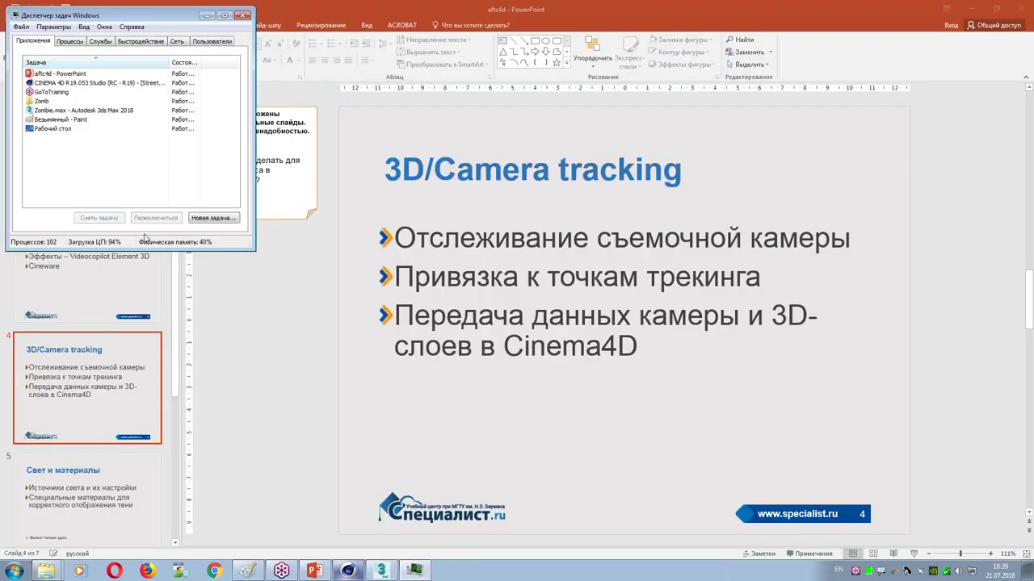
pyautogui.click(243, 15)
# Step: Launch Adobe After Effects CC 2018 again and dismiss the disk cache warning
pyautogui.click(15, 571)
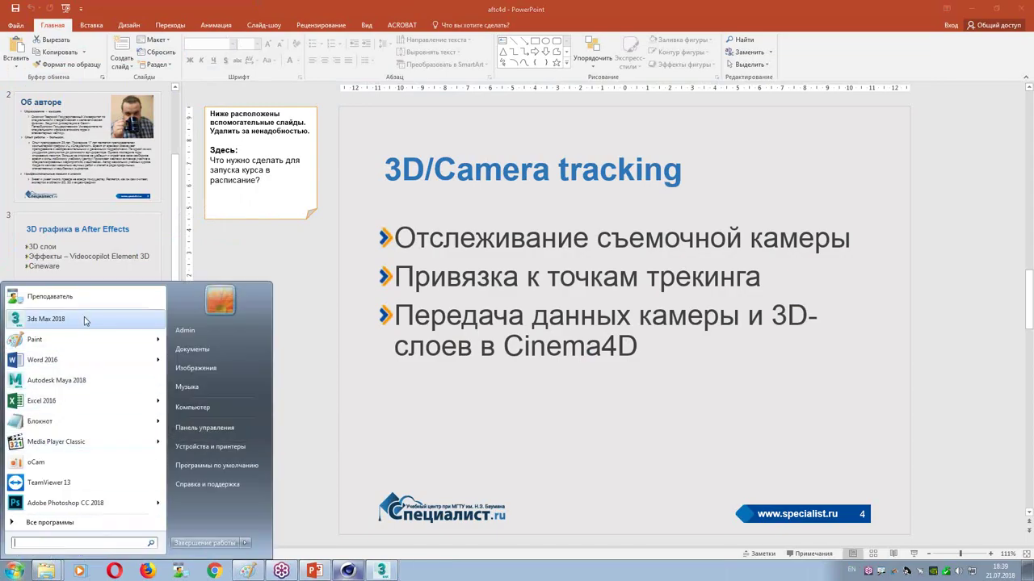
pyautogui.write('after')
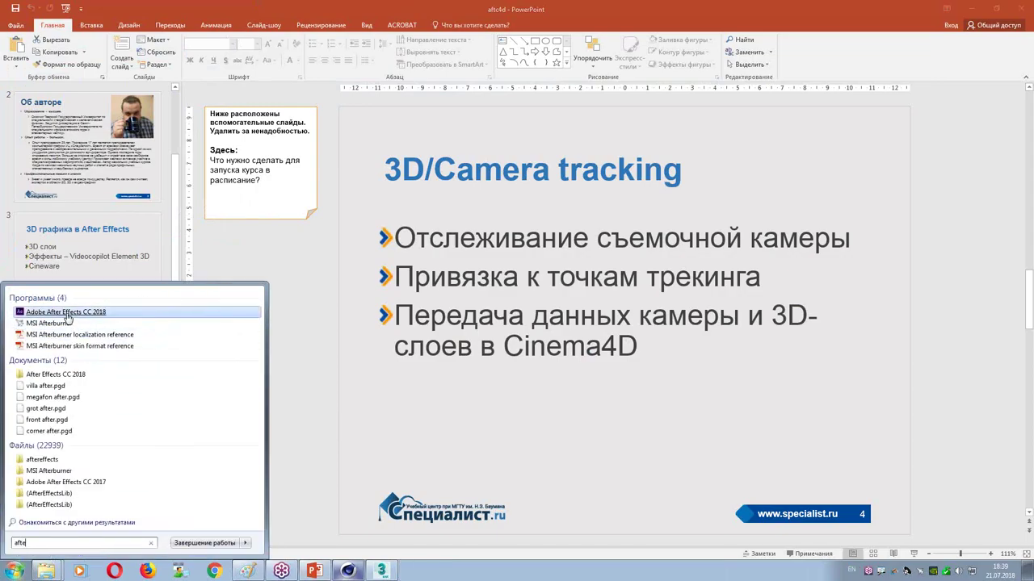
pyautogui.click(69, 313)
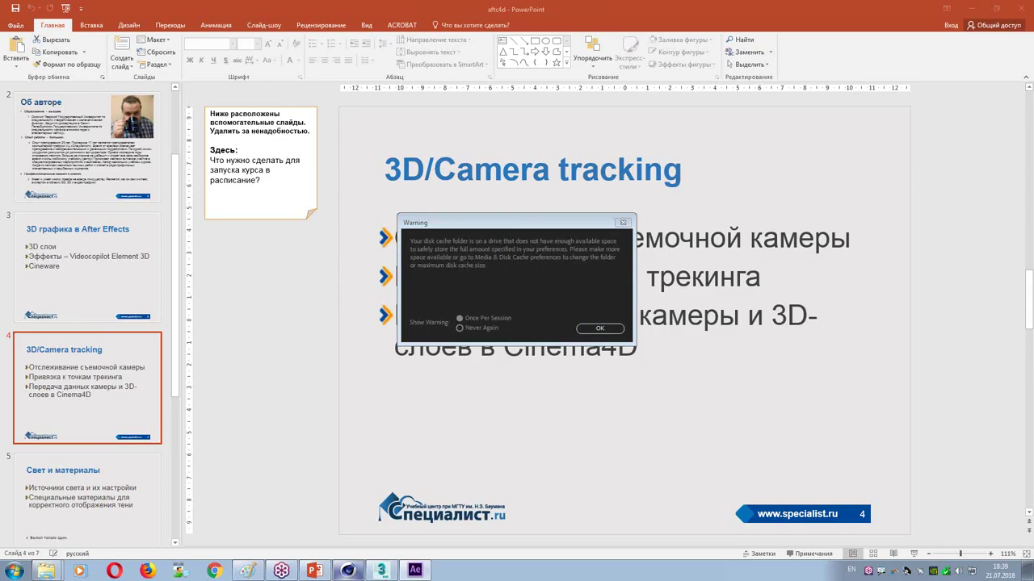
pyautogui.click(599, 329)
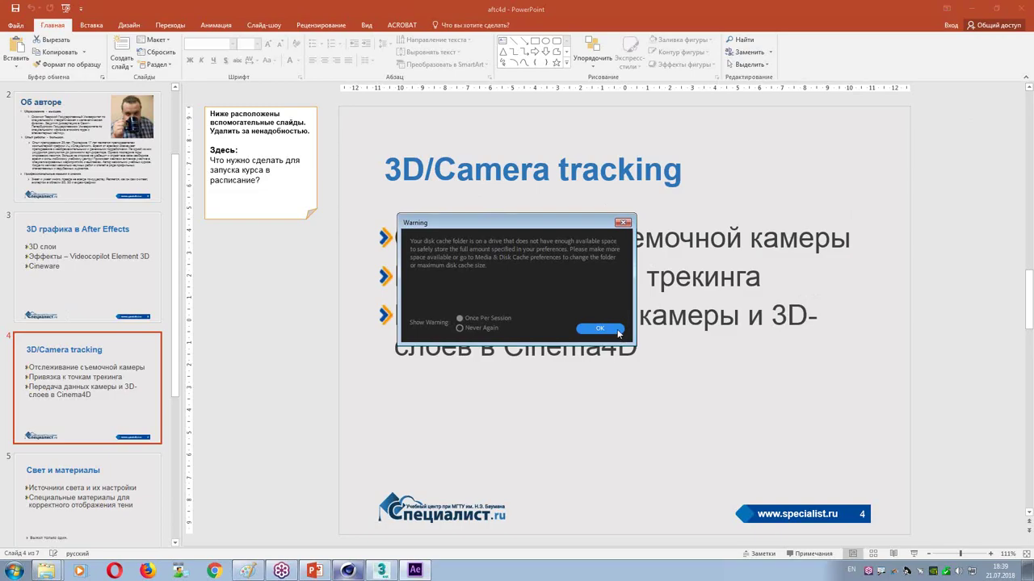
pyautogui.click(619, 334)
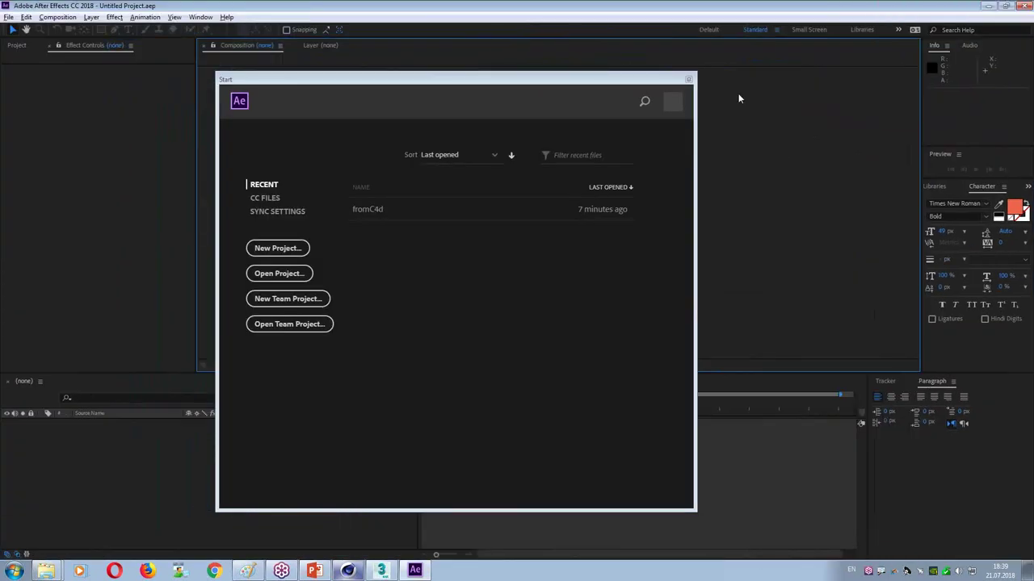
# Step: Dismiss the start screen and open the fromC4d project from the AFT_C4D folder
pyautogui.click(689, 79)
pyautogui.click(17, 45)
pyautogui.click(9, 17)
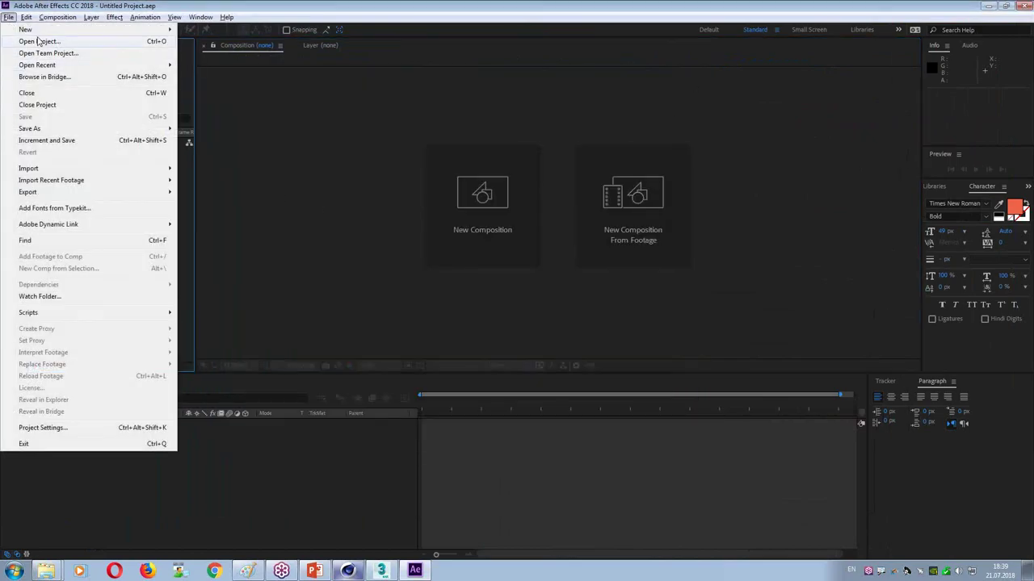
pyautogui.click(39, 41)
pyautogui.doubleClick(123, 111)
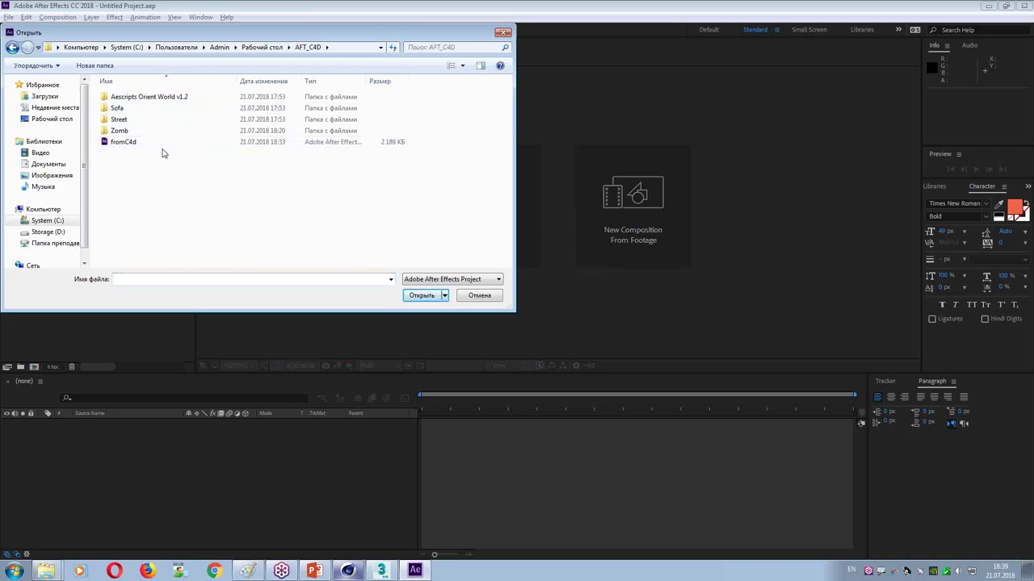
pyautogui.click(125, 143)
pyautogui.click(421, 295)
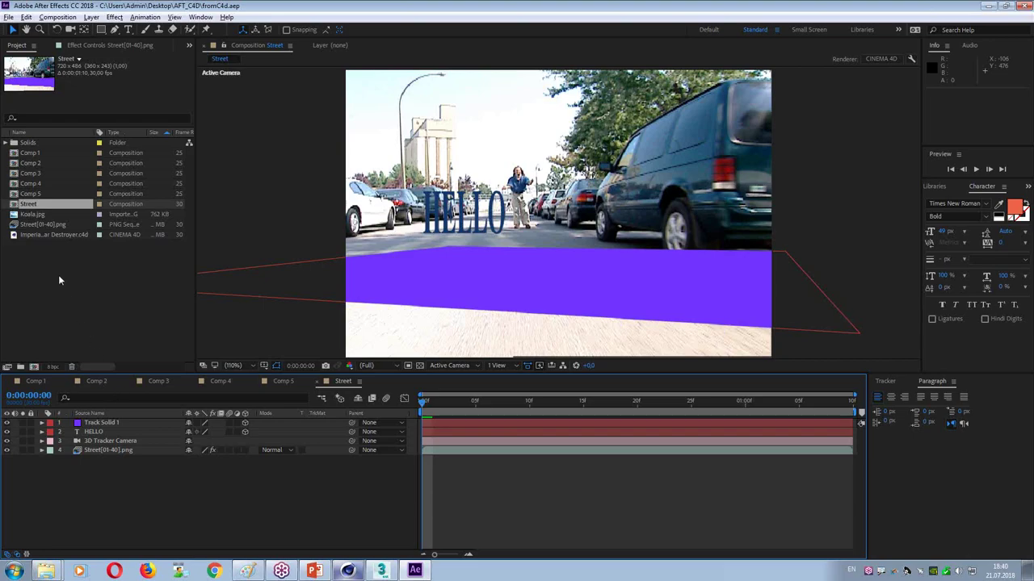
# Step: Import Street.c4d from the AFT_C4D folder and add it as the top layer of the Street composition
pyautogui.click(347, 570)
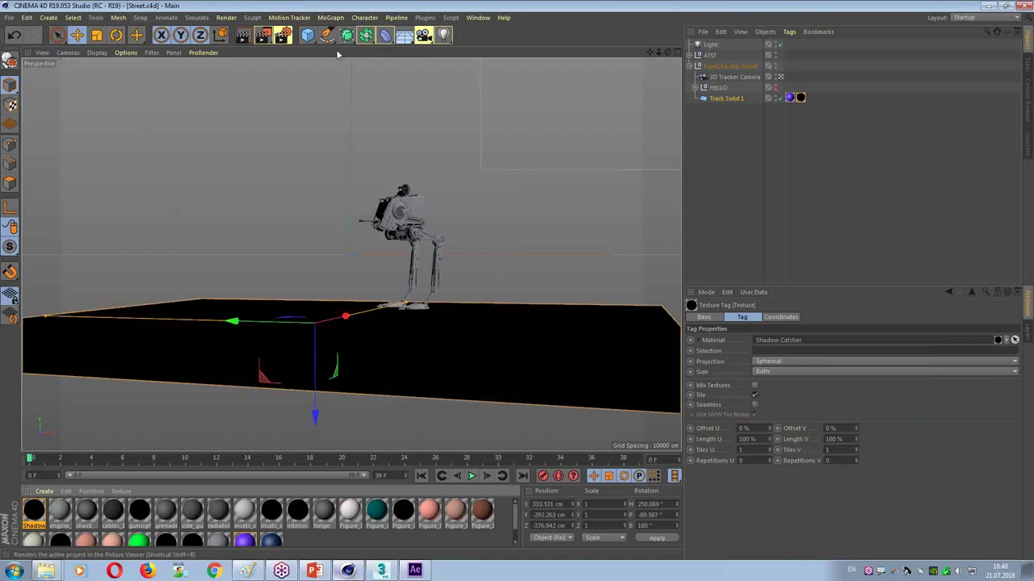
pyautogui.click(998, 5)
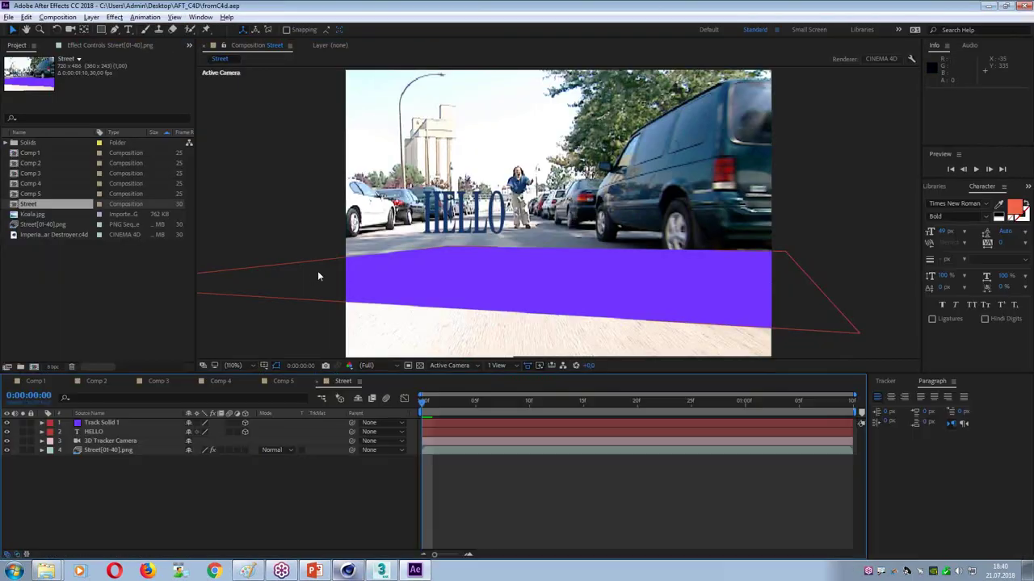
pyautogui.doubleClick(64, 318)
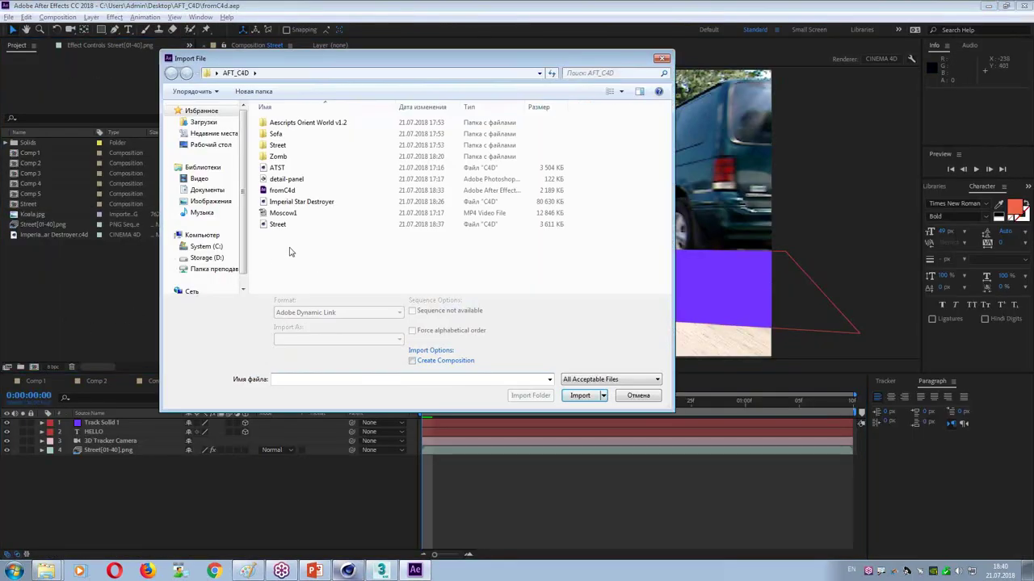
pyautogui.doubleClick(277, 226)
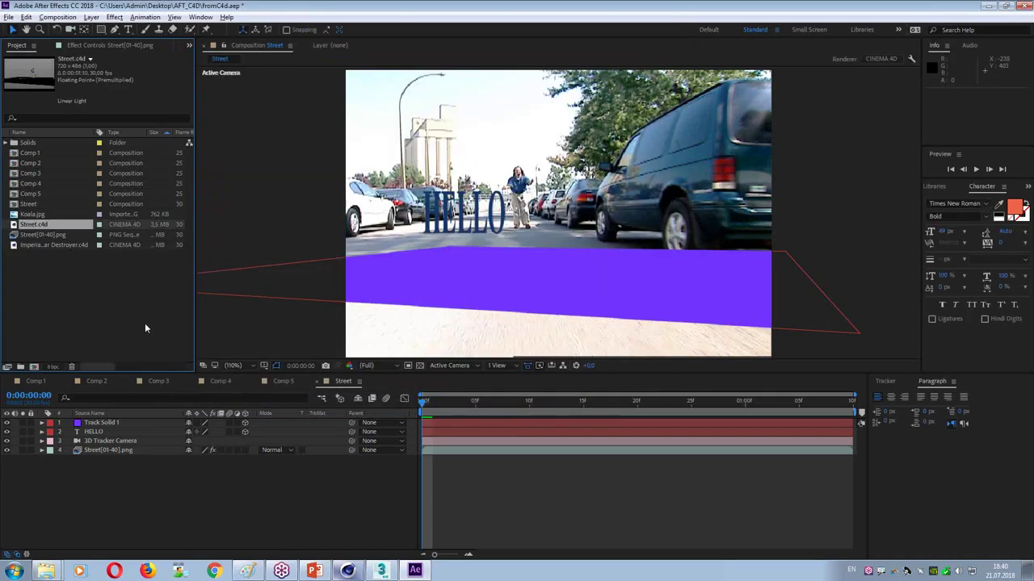
pyautogui.moveTo(42, 229); pyautogui.dragTo(101, 414)
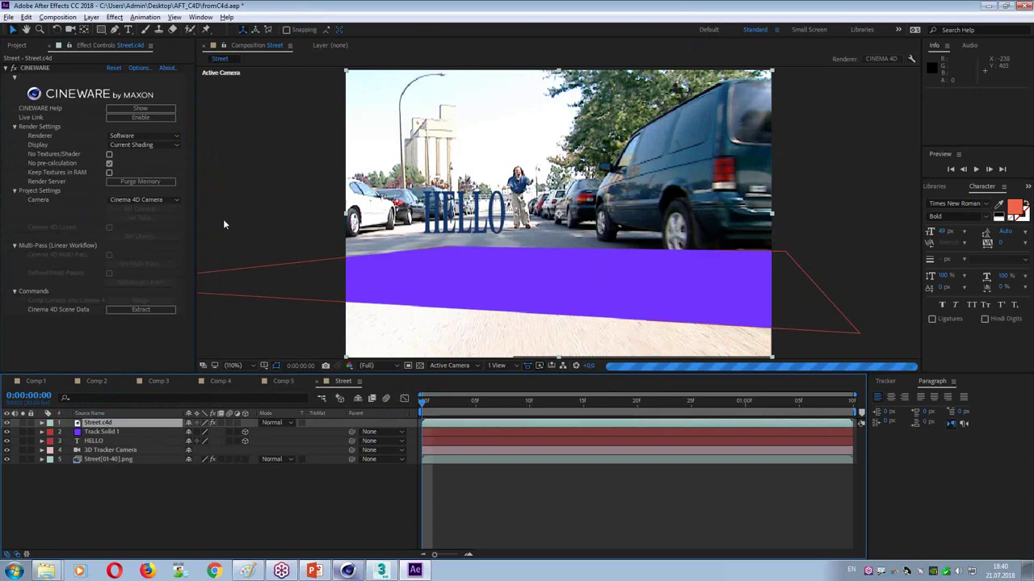
# Step: Set the Street.c4d layer's Cineware renderer to Standard (Final) and move the current time to frame 1
pyautogui.click(168, 137)
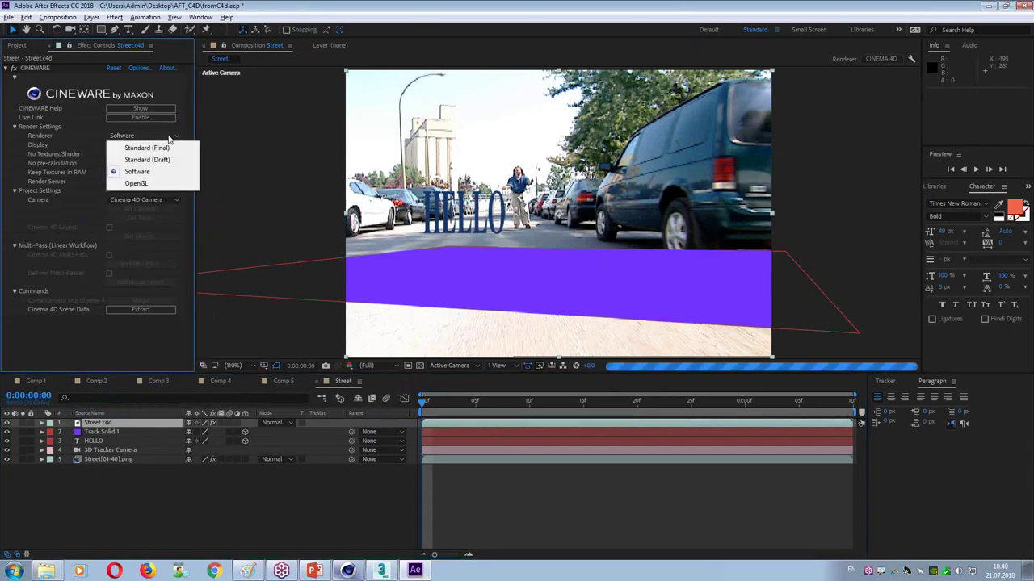
pyautogui.click(160, 148)
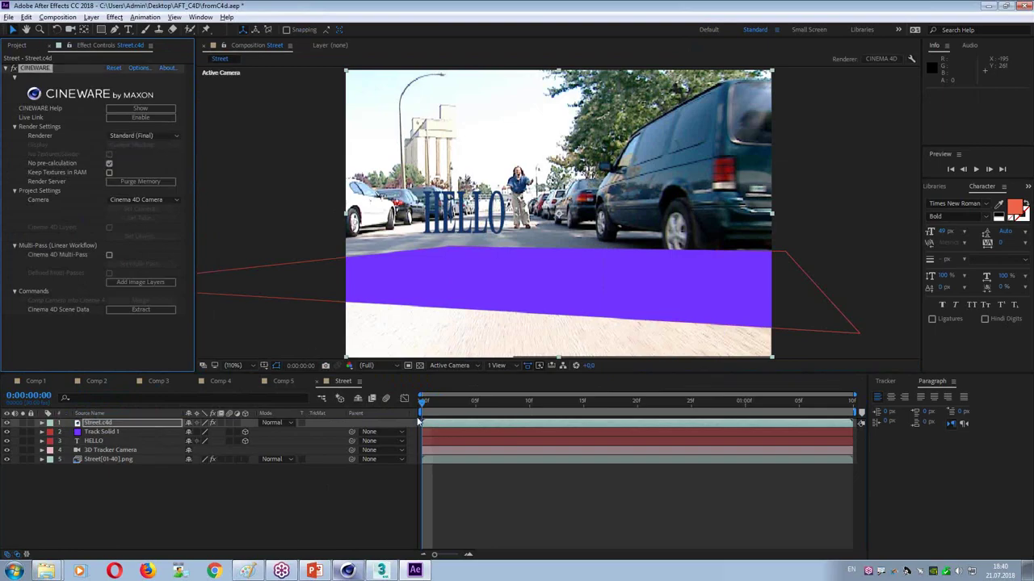
pyautogui.moveTo(421, 402); pyautogui.dragTo(430, 403)
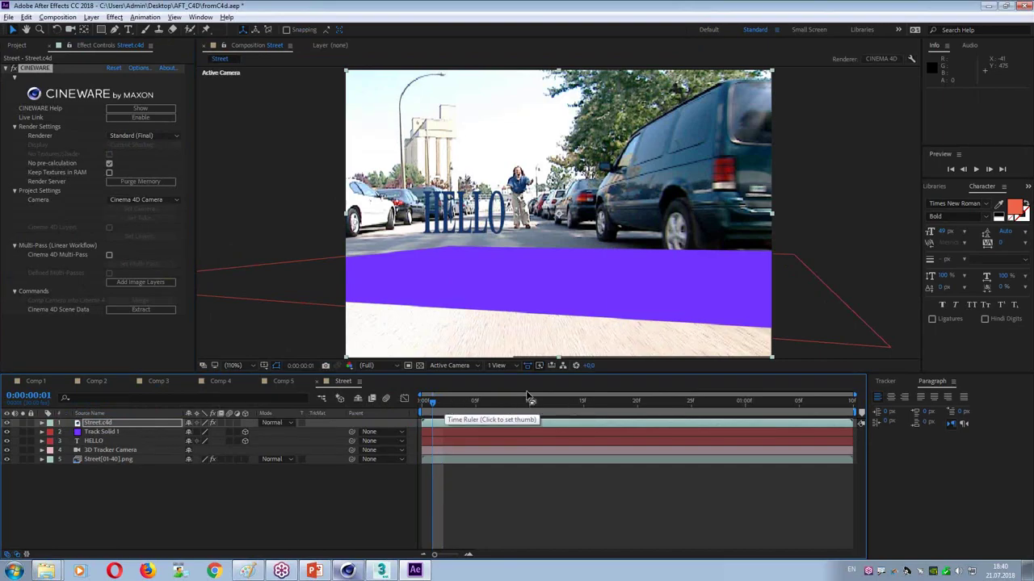
# Step: Set the composition's preview resolution to Half, and switch fast previews to Fast Draft and back to Adaptive Resolution
pyautogui.click(371, 366)
pyautogui.click(393, 407)
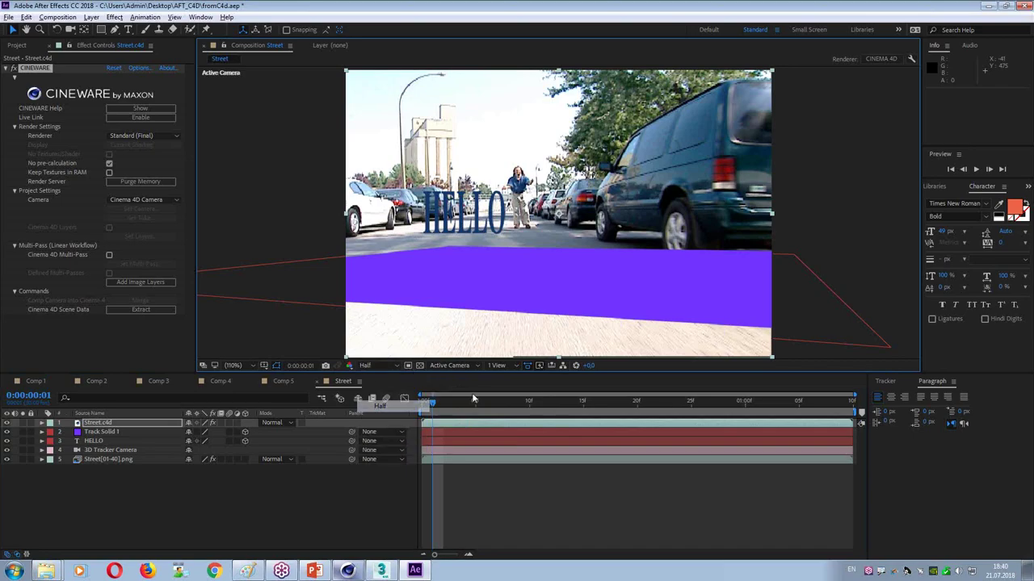
pyautogui.click(563, 366)
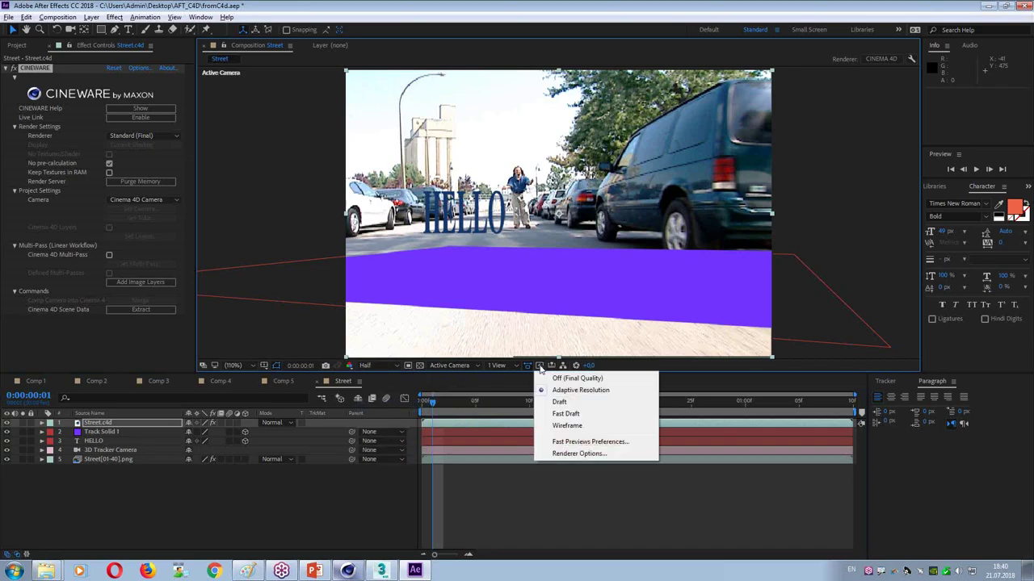
pyautogui.click(561, 415)
pyautogui.click(541, 366)
pyautogui.click(559, 392)
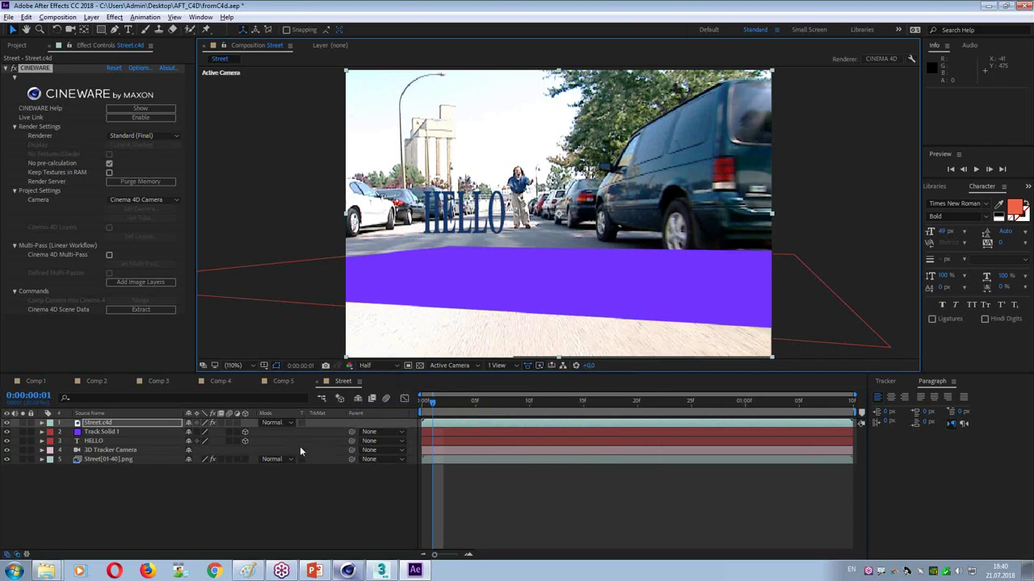
# Step: Set the Street composition's 3D renderer to Classic 3D and move the current time to frame 2
pyautogui.click(880, 59)
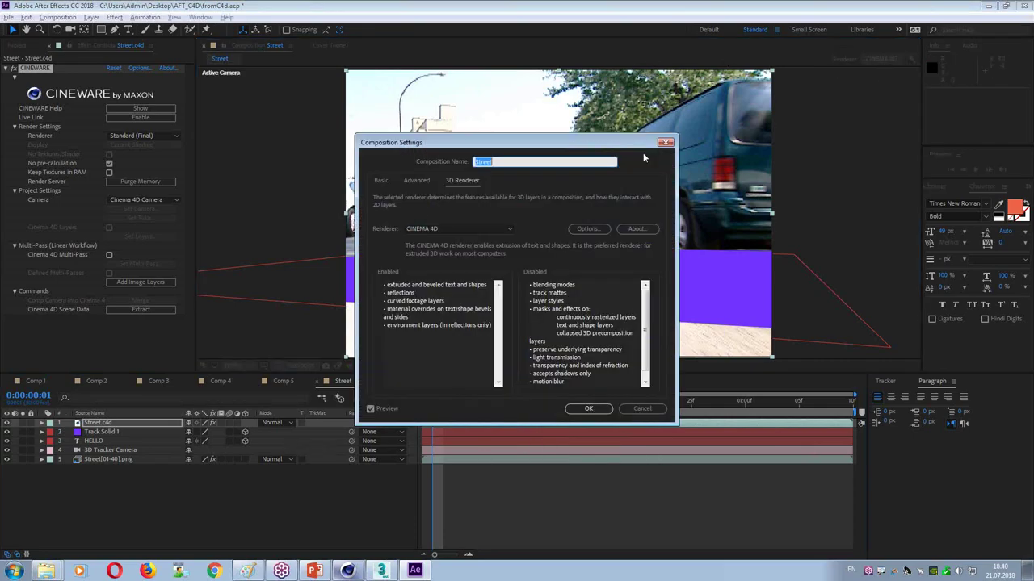
pyautogui.click(442, 230)
pyautogui.click(436, 242)
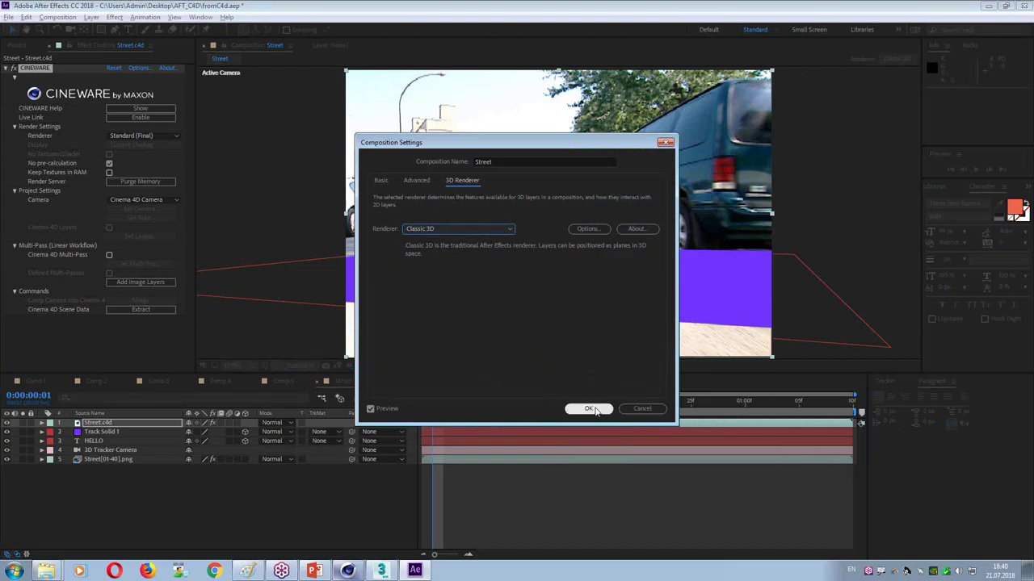
pyautogui.click(588, 409)
pyautogui.moveTo(441, 407)
pyautogui.mouseDown()
pyautogui.moveTo(473, 406)
pyautogui.moveTo(432, 405)
pyautogui.moveTo(453, 406)
pyautogui.moveTo(443, 404)
pyautogui.mouseUp()
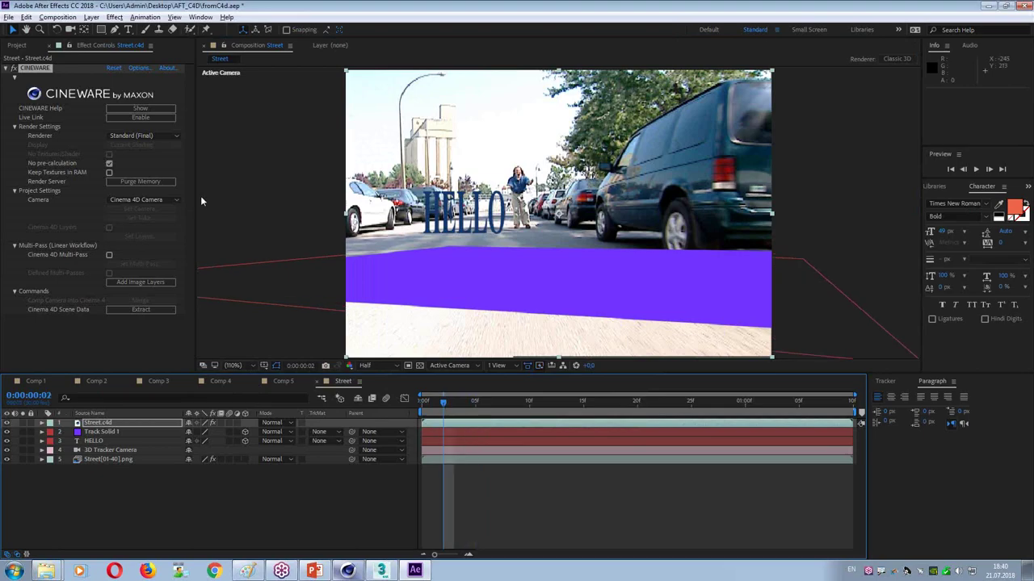
# Step: Set the Street.c4d layer's Cineware renderer to Software and scrub the timeline to frame 7 to check the layer
pyautogui.click(166, 135)
pyautogui.click(160, 172)
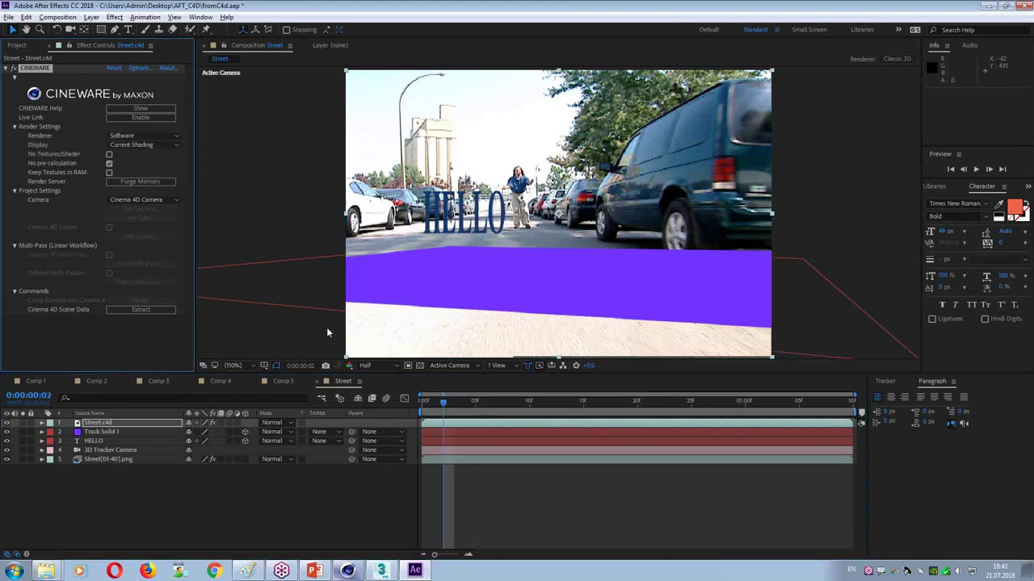
pyautogui.click(436, 408)
pyautogui.moveTo(436, 408); pyautogui.dragTo(486, 410)
pyautogui.click(109, 423)
pyautogui.click(508, 409)
pyautogui.click(532, 408)
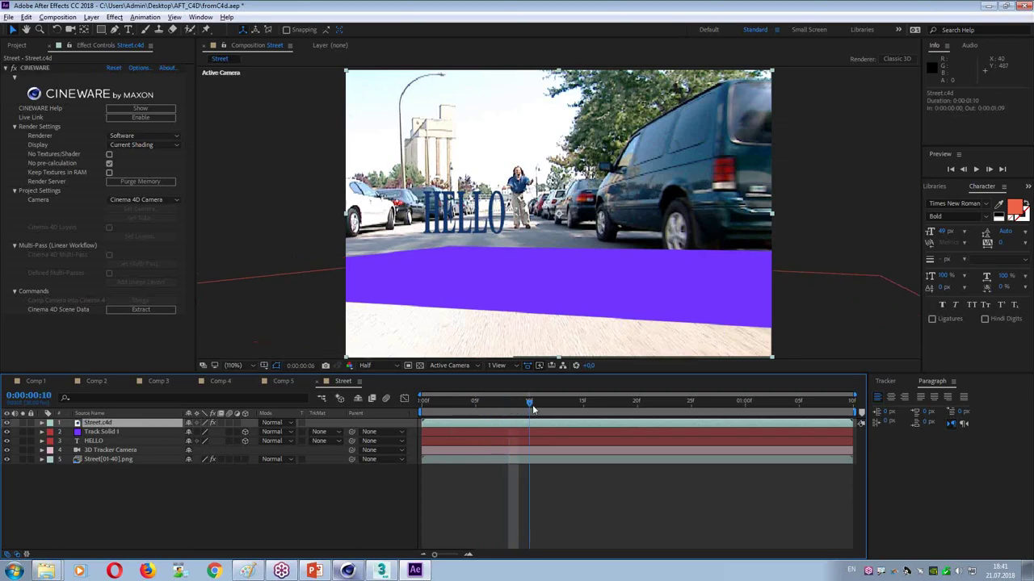
pyautogui.moveTo(532, 405); pyautogui.dragTo(504, 404)
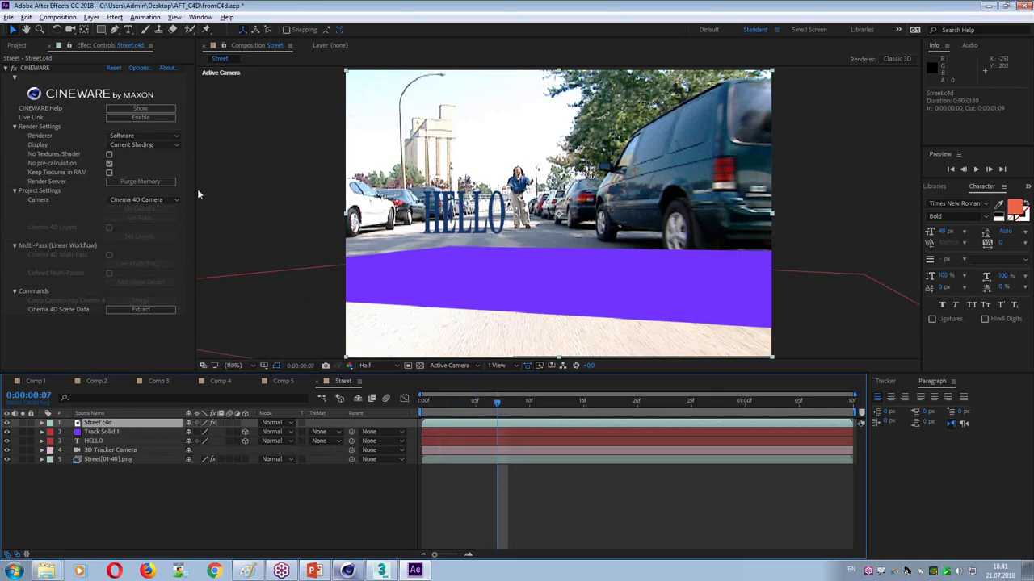
# Step: Set the Cineware renderer to Standard (Draft) at frame 10 and purge the render server's memory
pyautogui.click(150, 148)
pyautogui.click(150, 137)
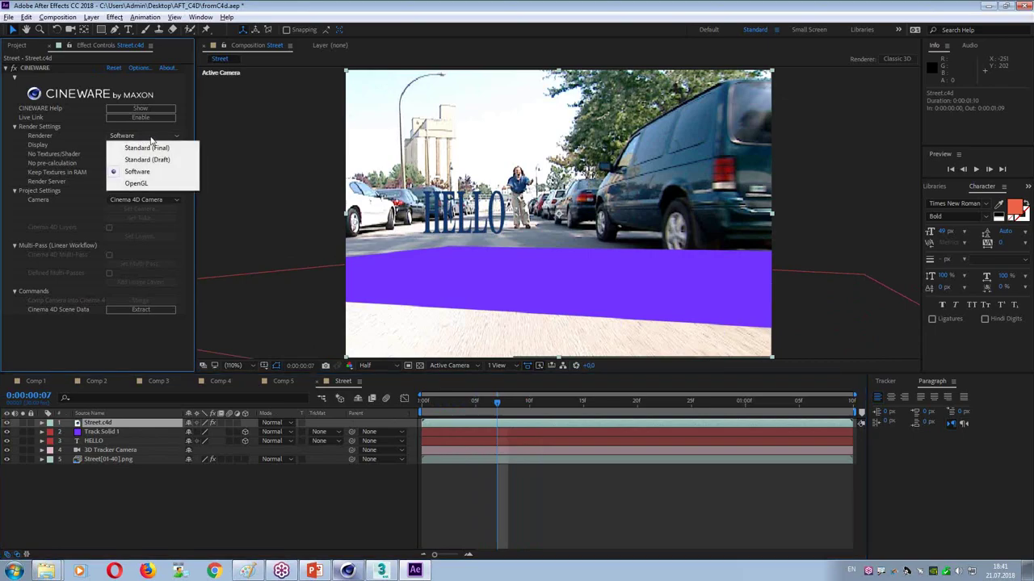
pyautogui.click(149, 160)
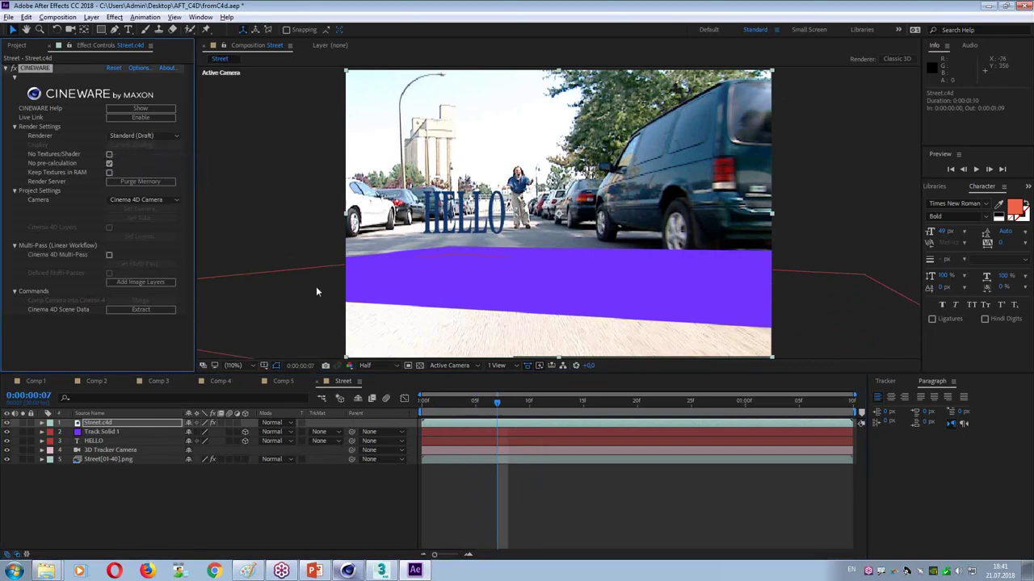
pyautogui.click(508, 401)
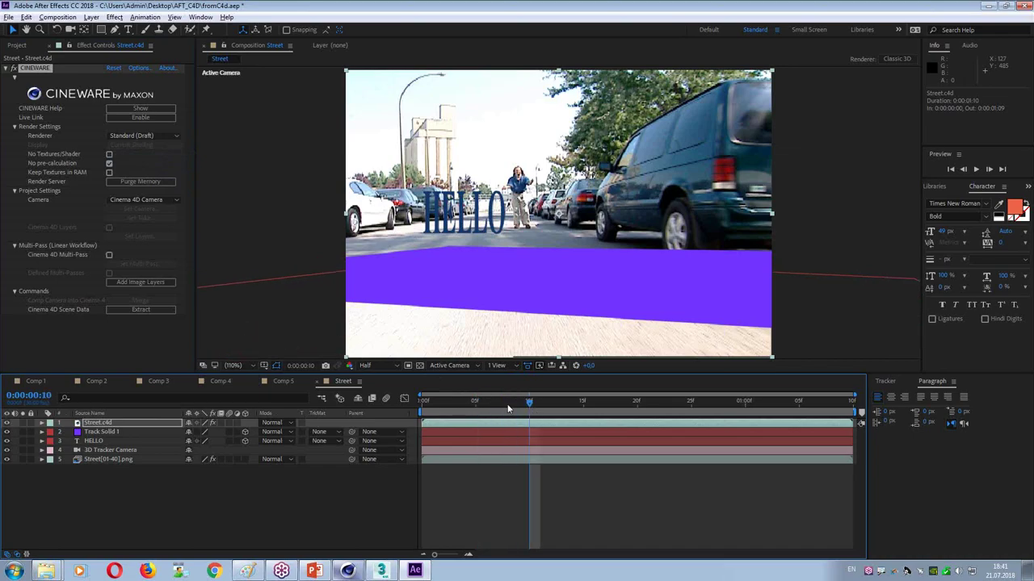
pyautogui.click(144, 182)
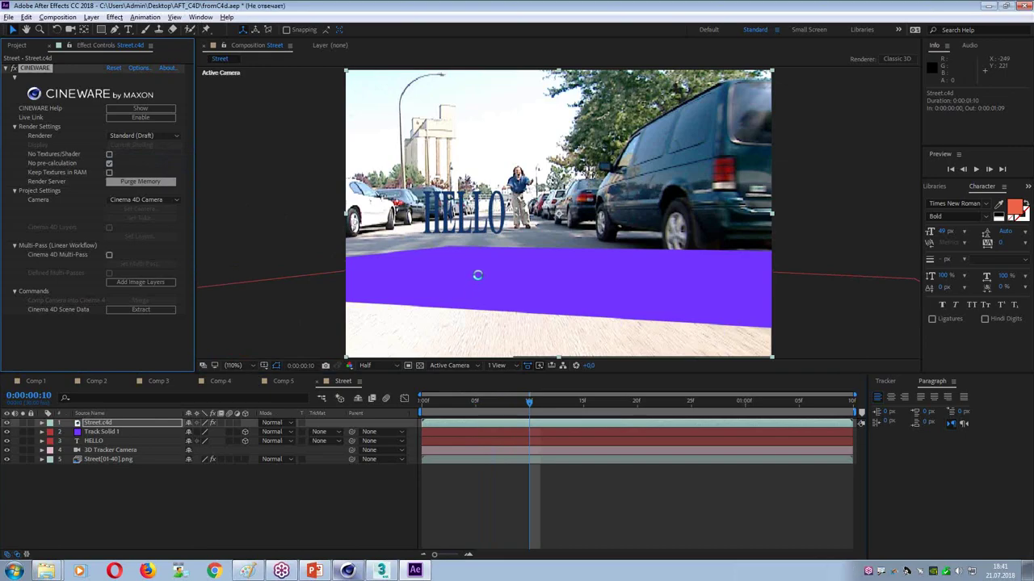
# Step: Check the project files in the AFT_C4D folder in Windows Explorer and minimize the folder window
pyautogui.click(48, 574)
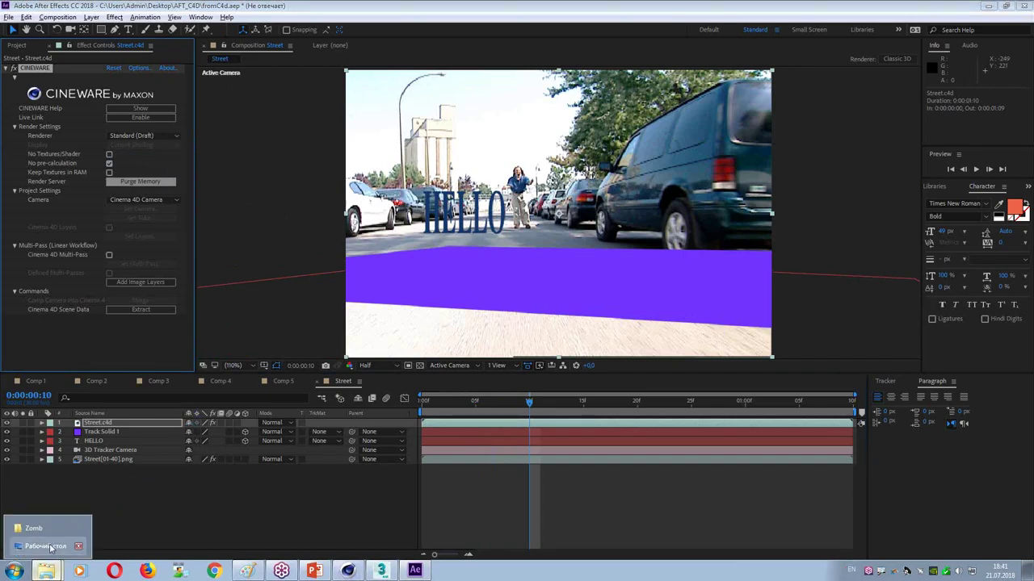
pyautogui.click(72, 529)
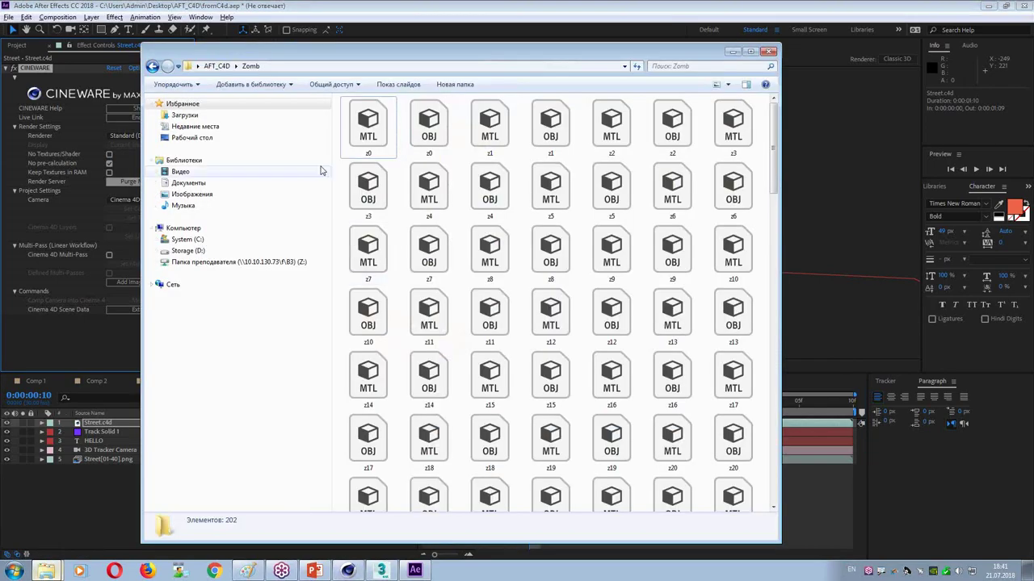
pyautogui.click(217, 65)
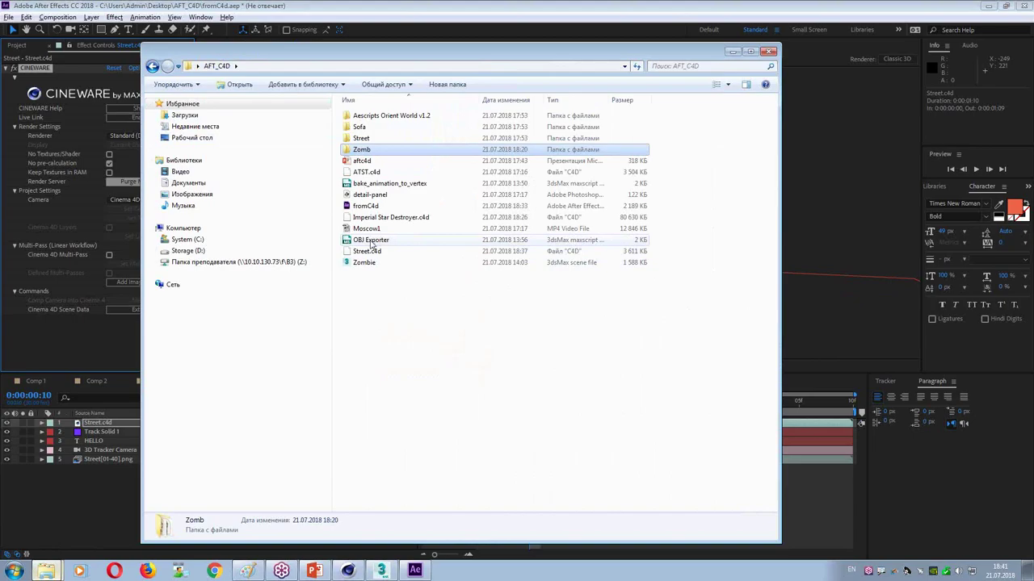
pyautogui.click(370, 173)
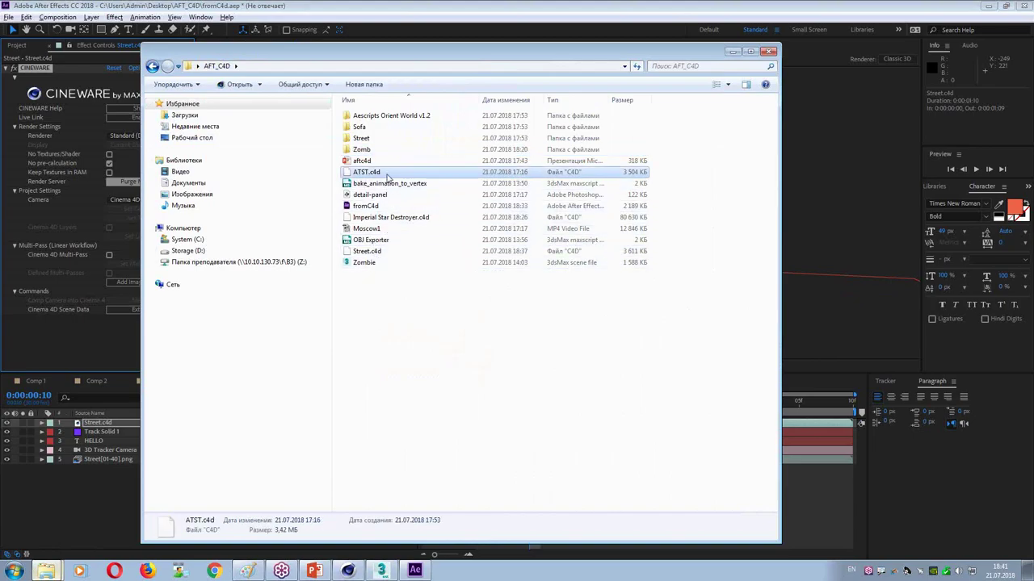
pyautogui.click(733, 52)
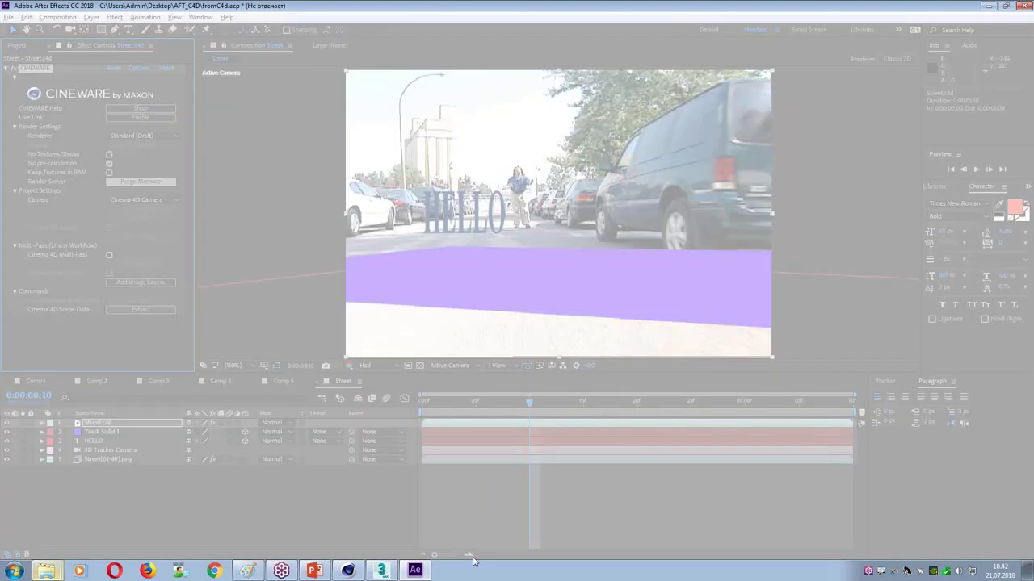
# Step: Force-quit the unresponsive After Effects through Windows Task Manager and close the Task Manager
pyautogui.rightClick(472, 570)
pyautogui.click(517, 543)
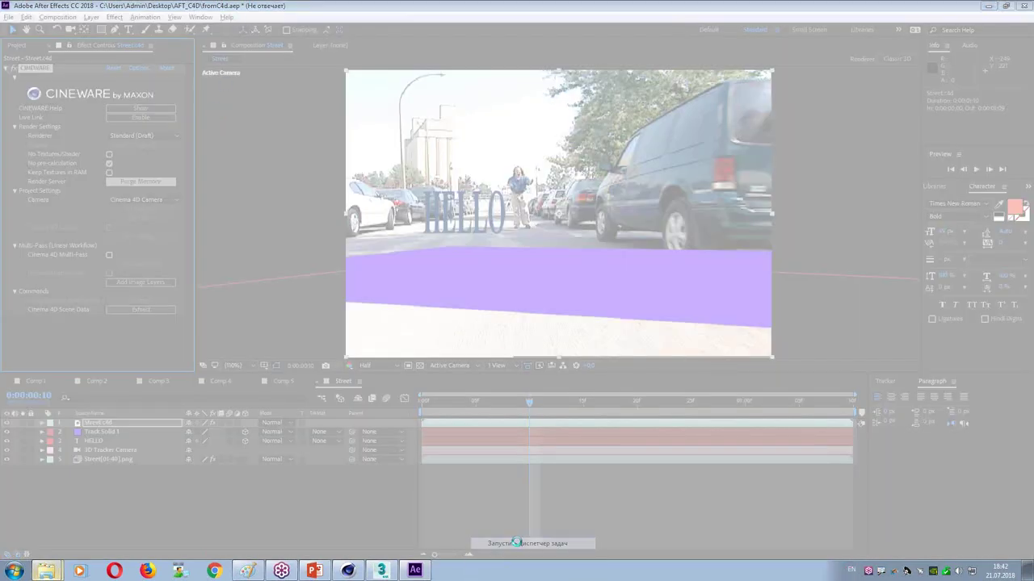
pyautogui.click(96, 63)
pyautogui.click(81, 82)
pyautogui.click(73, 63)
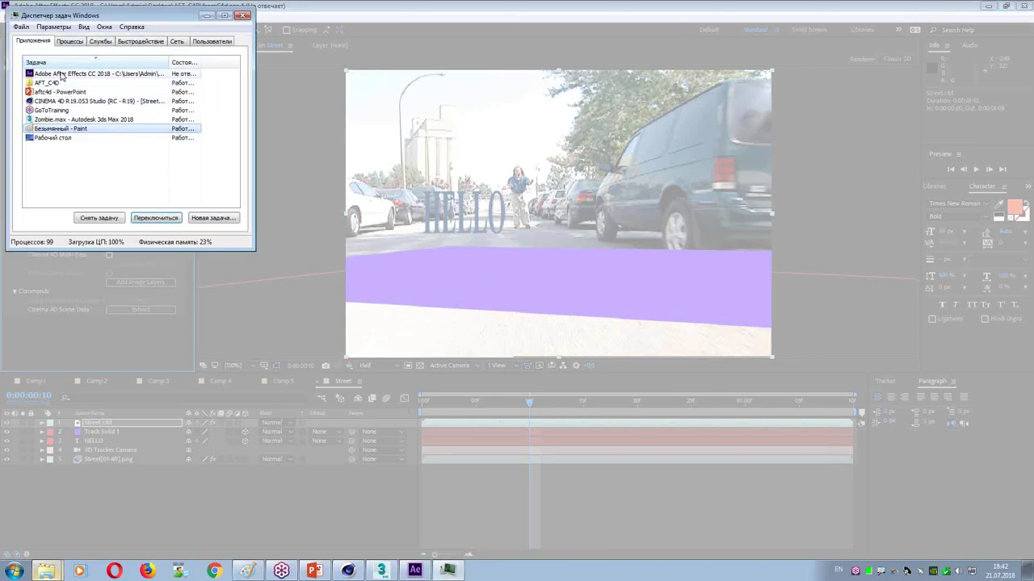
pyautogui.click(61, 76)
pyautogui.click(111, 218)
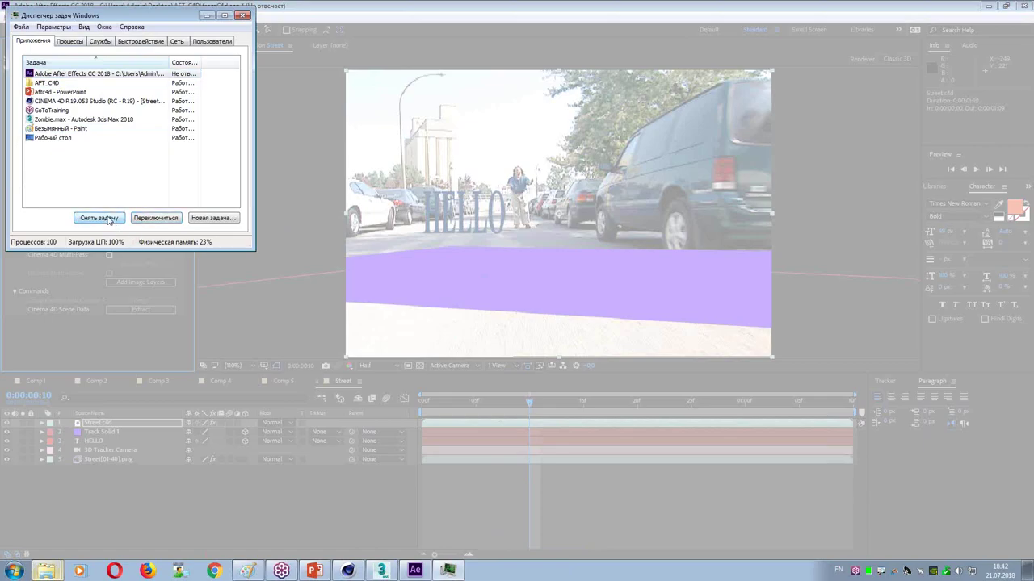
pyautogui.click(409, 299)
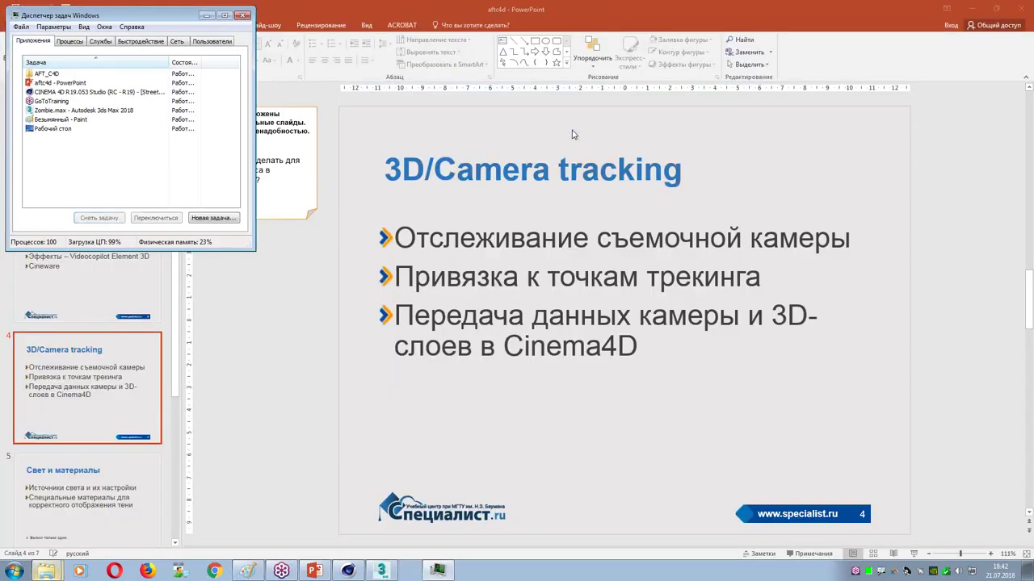
pyautogui.click(241, 16)
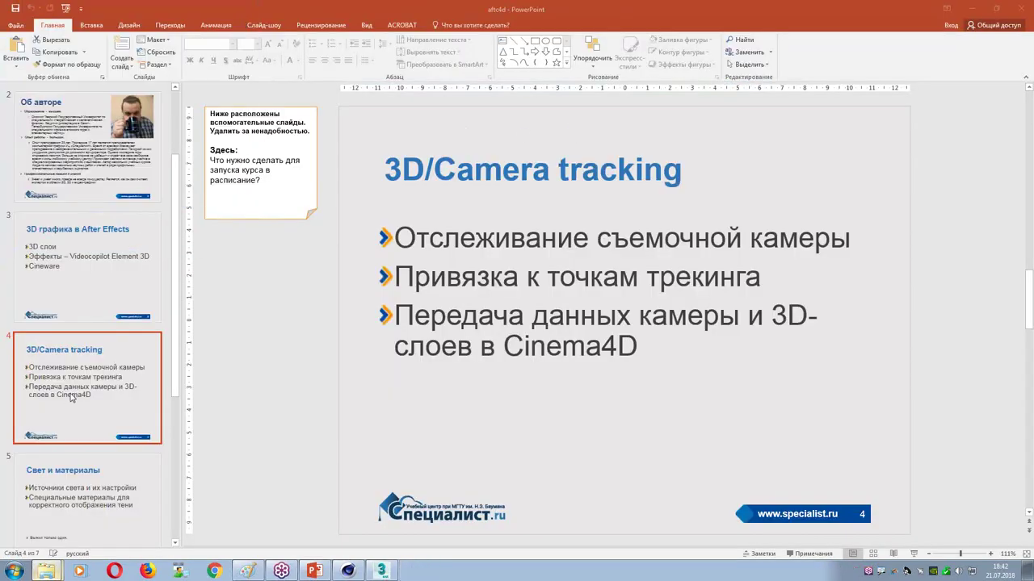
# Step: Relaunch Adobe After Effects CC 2018 and dismiss the disk cache warning and the start screen
pyautogui.click(14, 571)
pyautogui.write('after')
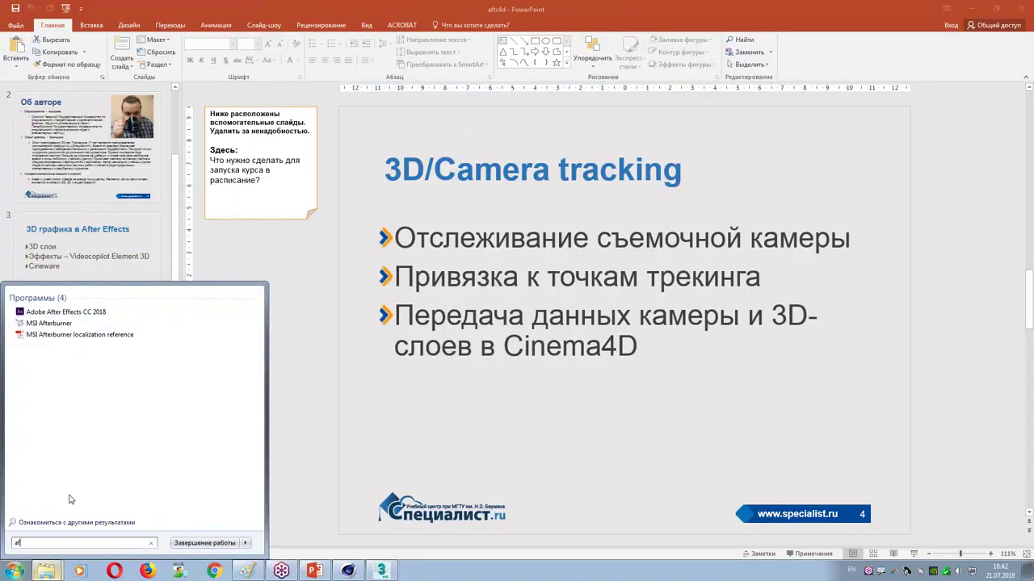
pyautogui.click(70, 312)
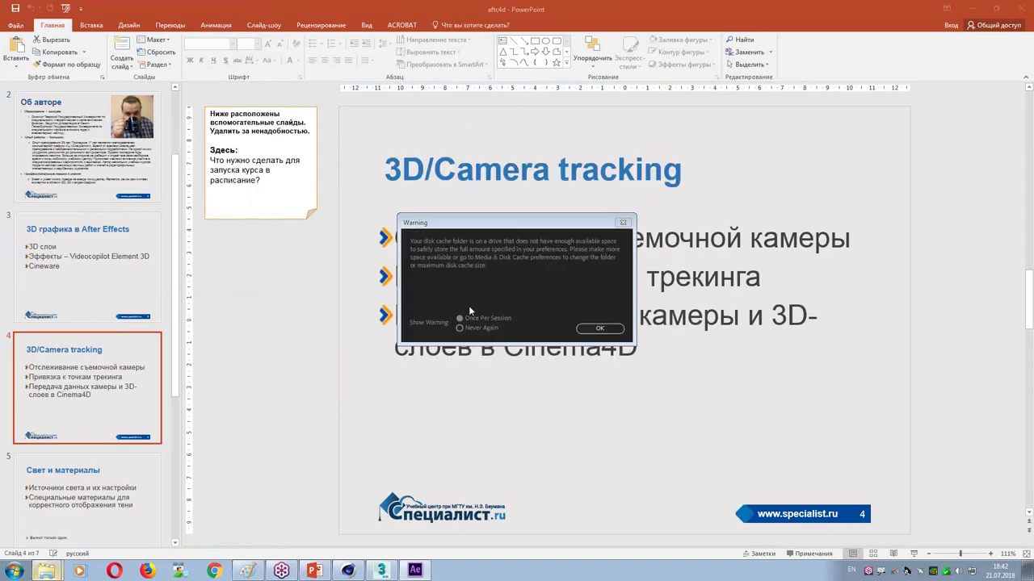
pyautogui.hotkey('alt', 'Tab')
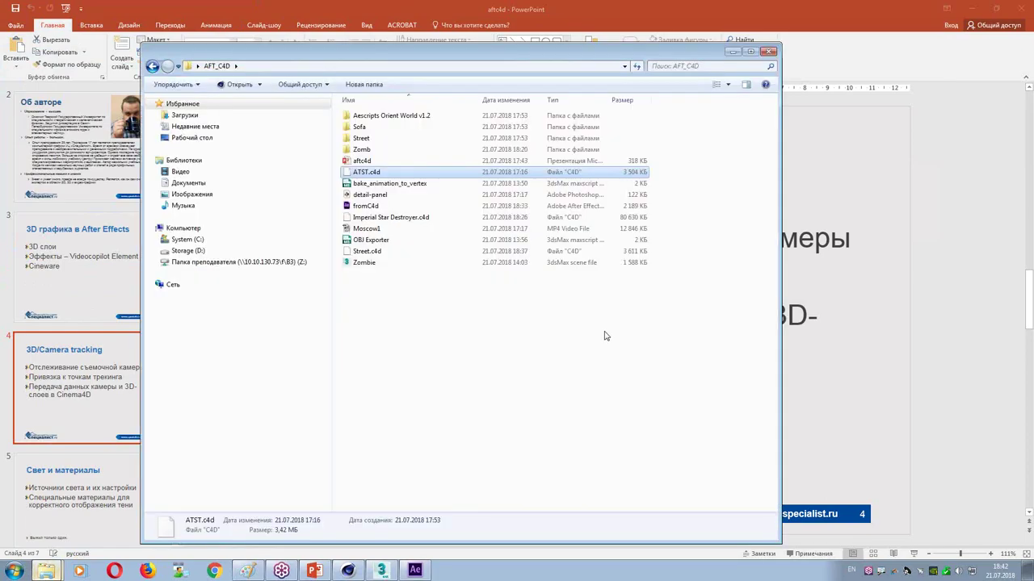
pyautogui.click(601, 330)
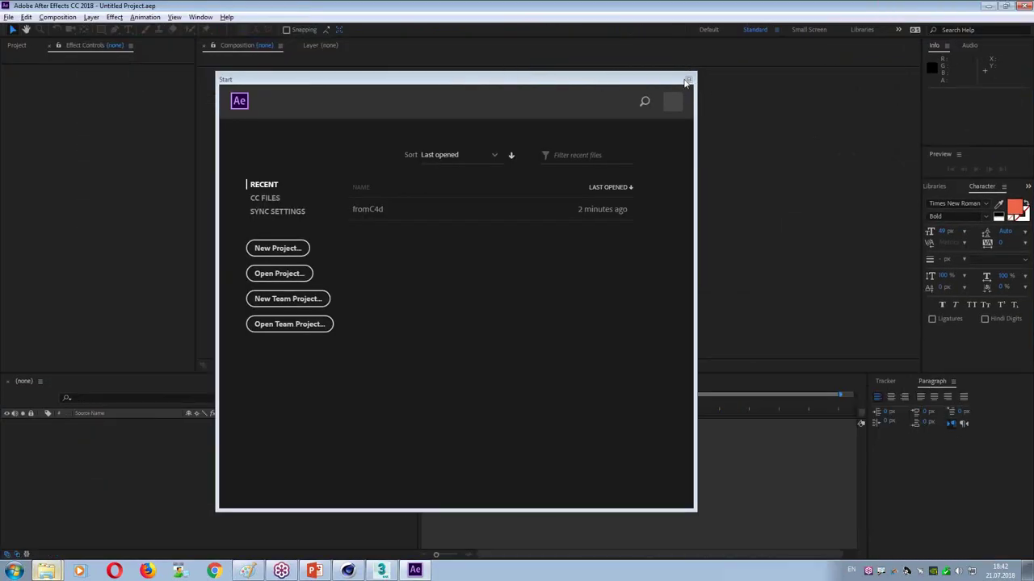
pyautogui.click(690, 81)
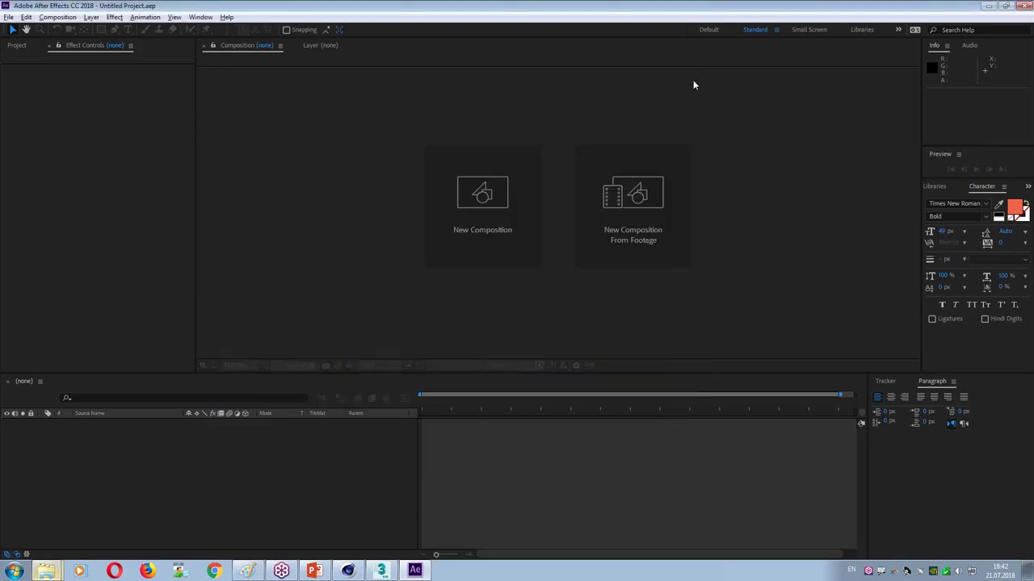
# Step: Import the Street Cinema 4D scene from the AFT_C4D folder into the empty project
pyautogui.click(15, 45)
pyautogui.doubleClick(78, 212)
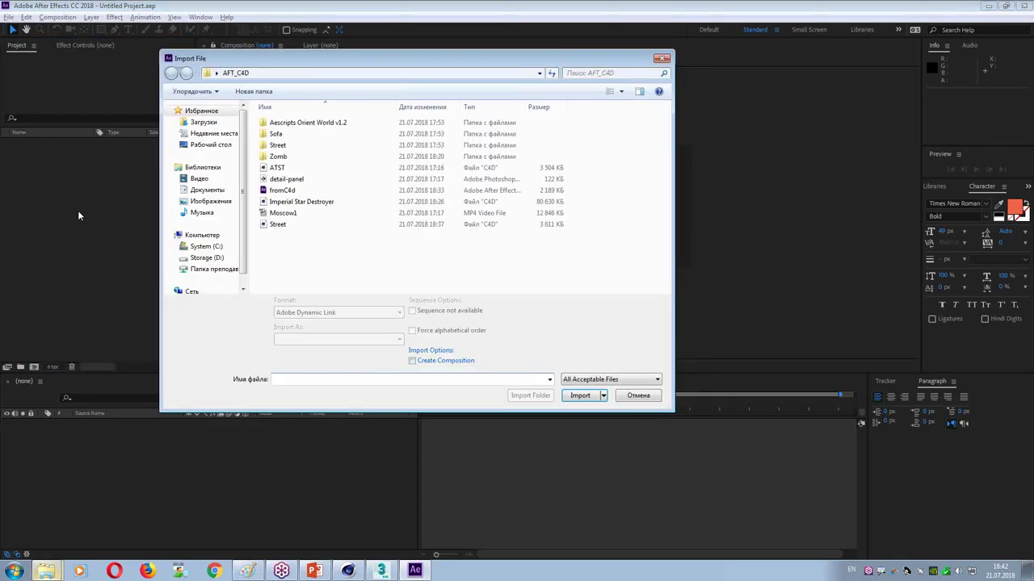
pyautogui.click(278, 225)
pyautogui.doubleClick(278, 225)
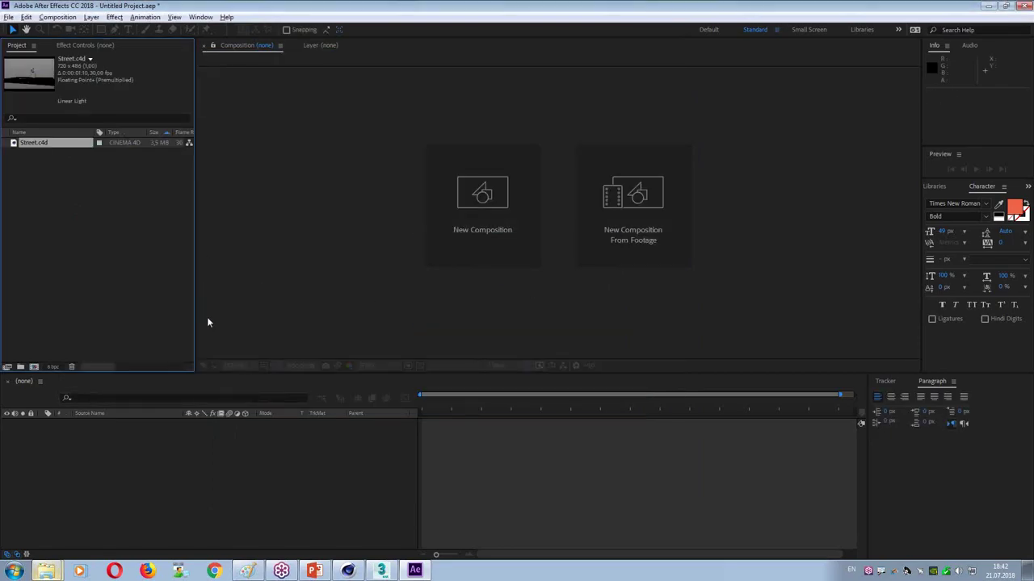
# Step: Create a new composition with the PAL D1/DV preset and add Street.c4d to it as a layer
pyautogui.hotkey('ctrl', 'n')
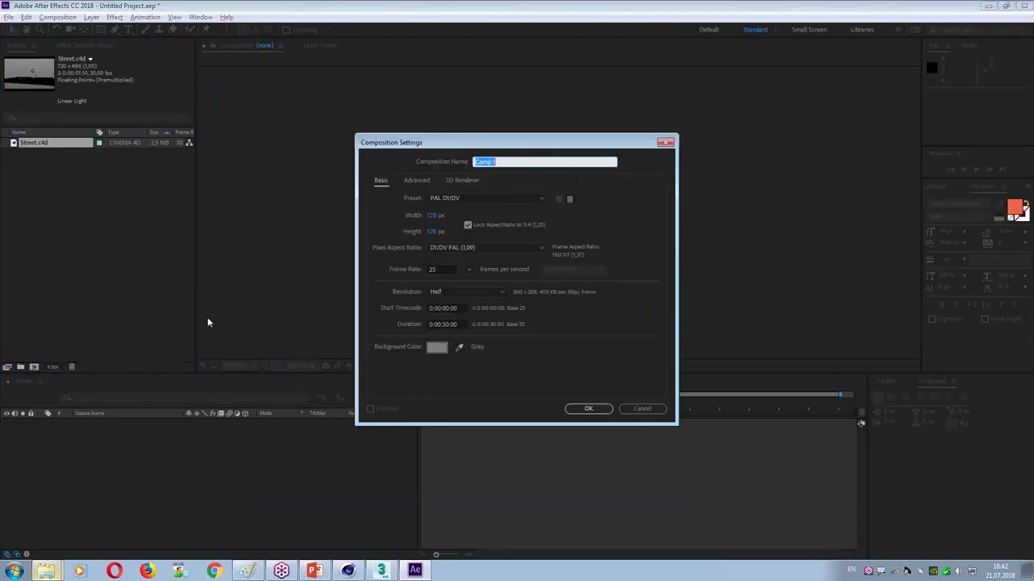
pyautogui.click(575, 408)
pyautogui.moveTo(36, 154); pyautogui.dragTo(67, 459)
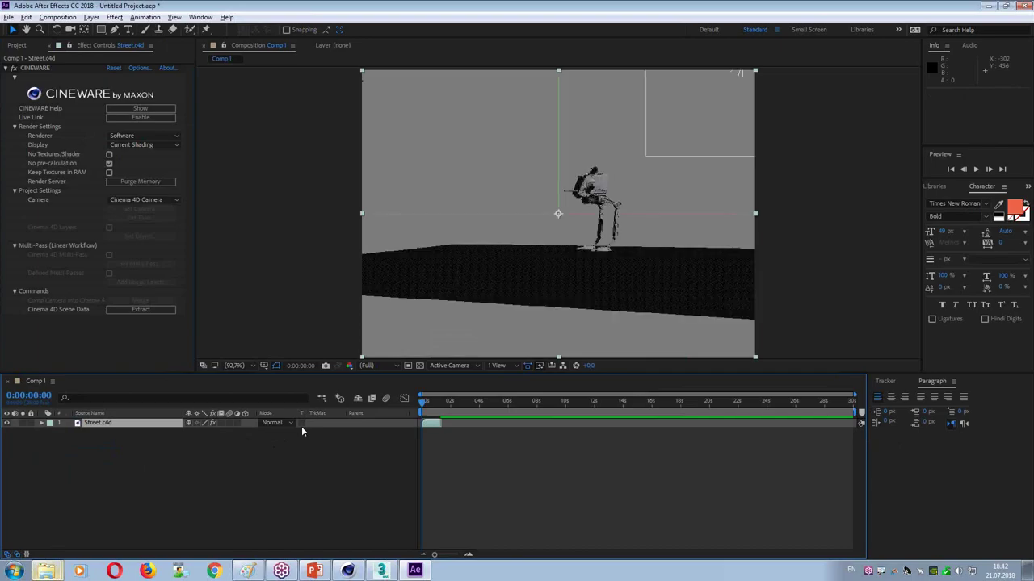
# Step: Set the Street.c4d layer's Cineware renderer to Standard (Final) and move the current time to frame 7
pyautogui.click(171, 136)
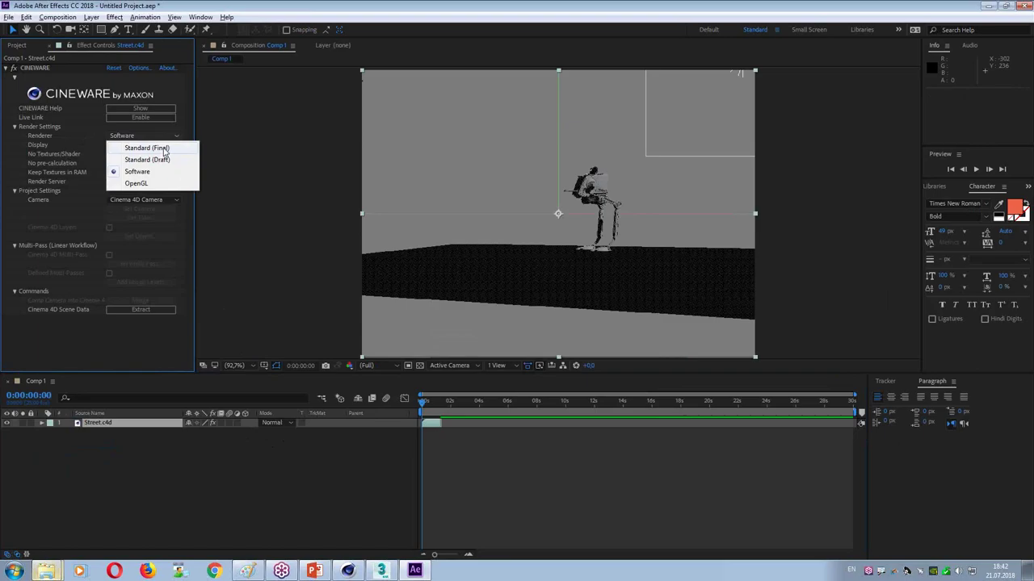
pyautogui.click(165, 149)
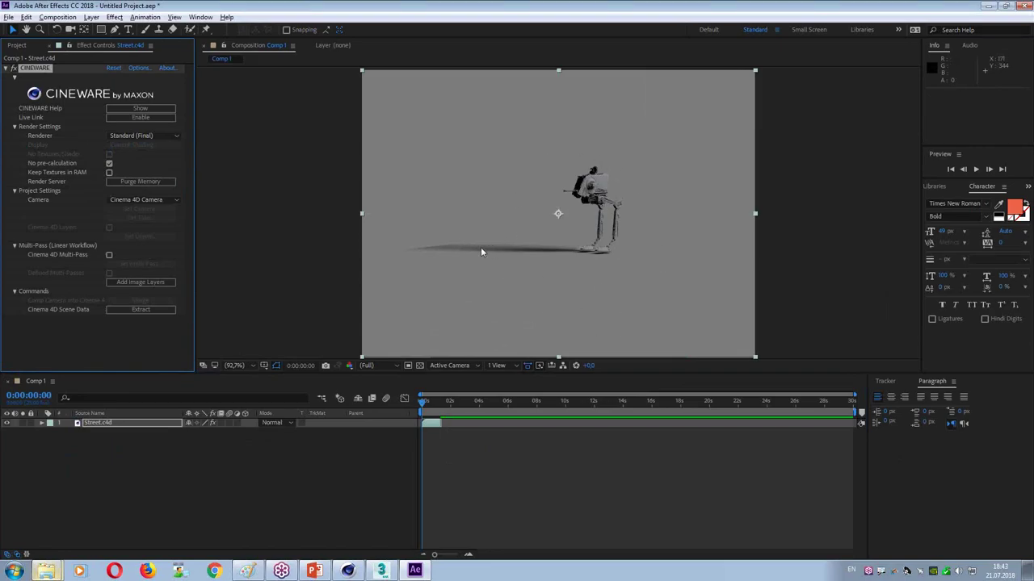
pyautogui.moveTo(419, 406)
pyautogui.mouseDown()
pyautogui.moveTo(434, 409)
pyautogui.moveTo(418, 408)
pyautogui.mouseUp()
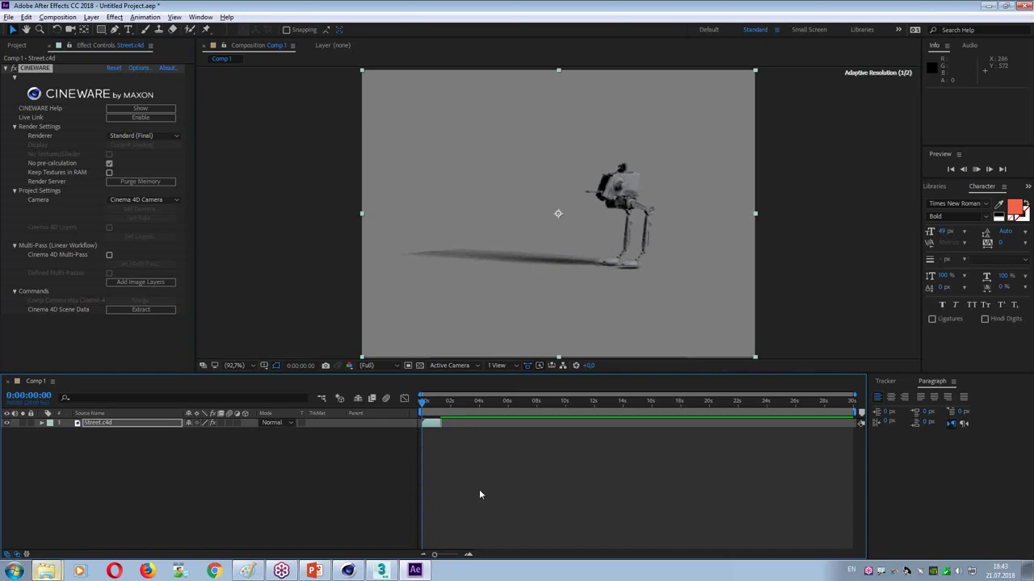
pyautogui.click(426, 404)
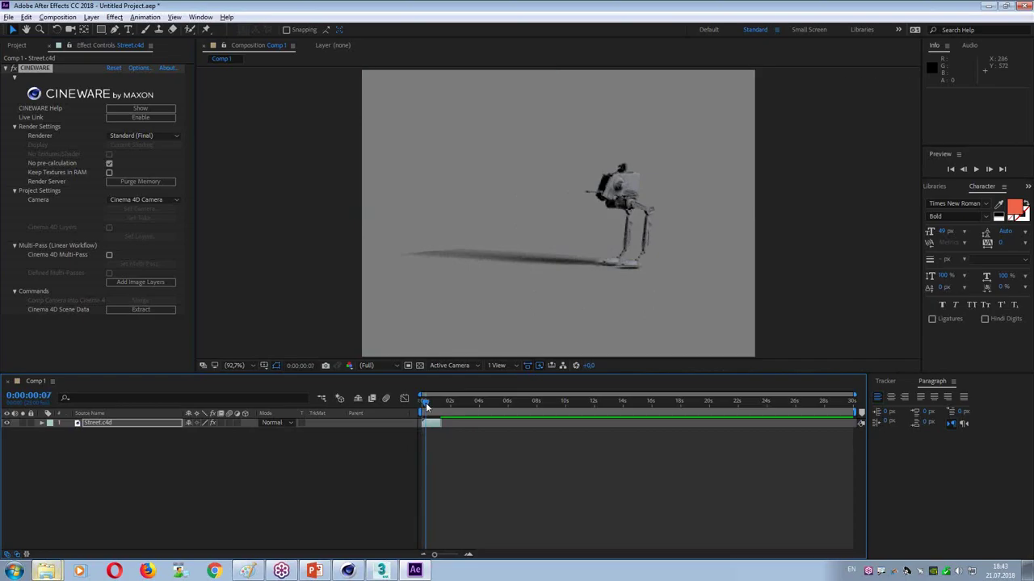
# Step: Turn on the transparency grid for Comp 1 and bring up the list of project items
pyautogui.click(430, 422)
pyautogui.click(420, 367)
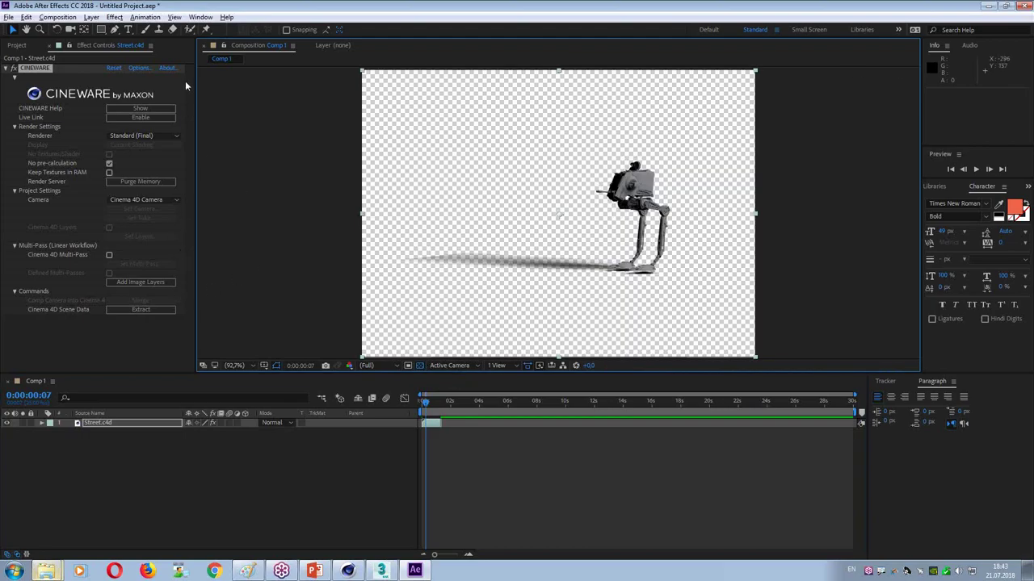
pyautogui.click(16, 45)
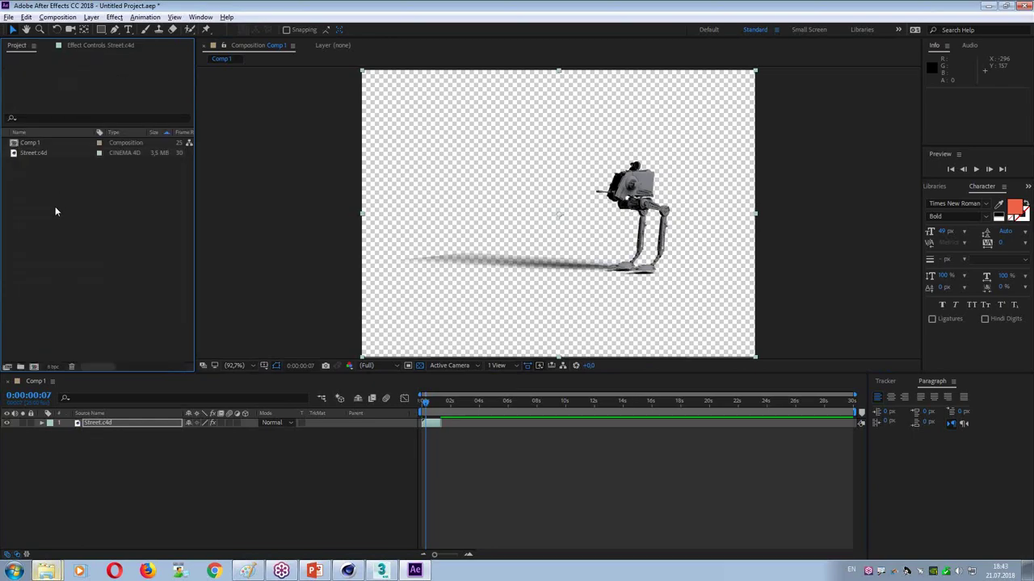
# Step: Import the street footage as a PNG image sequence from the Street folder inside AFT_C4D
pyautogui.doubleClick(56, 211)
pyautogui.doubleClick(291, 147)
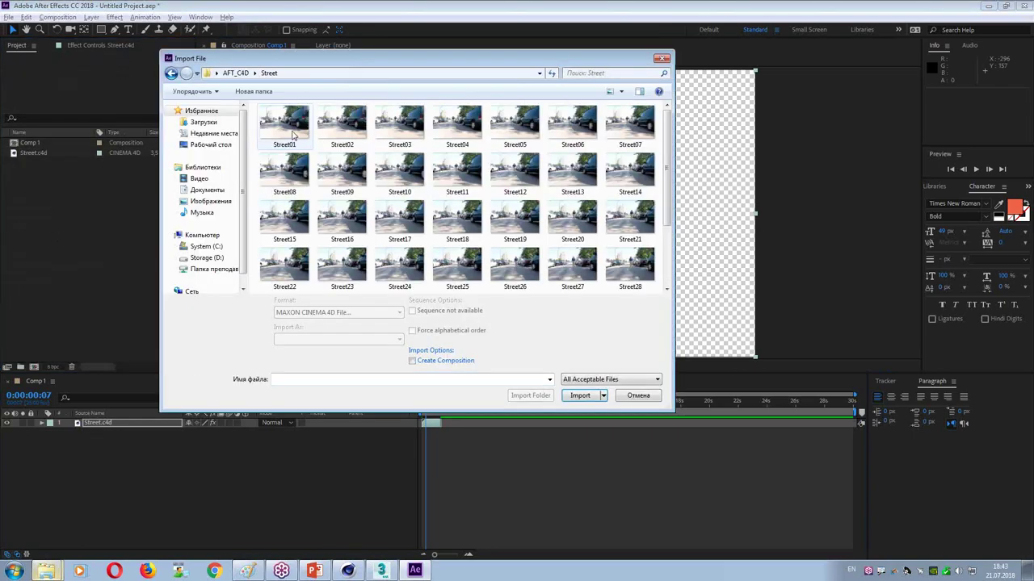
pyautogui.click(293, 135)
pyautogui.click(580, 394)
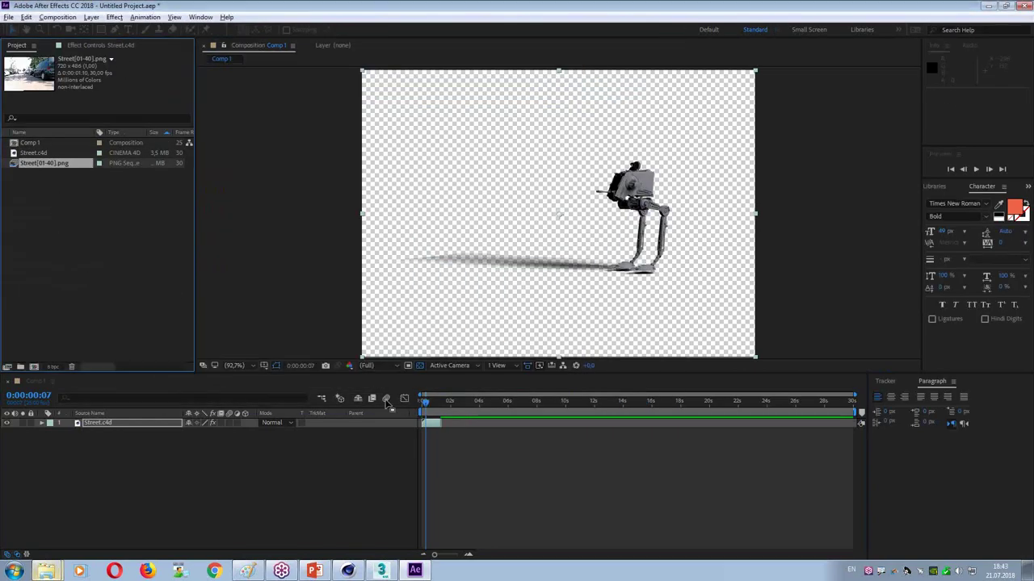
# Step: Interpret the Street[01-40].png footage with fields separated as Lower Field First and add it to Comp 1 beneath Street.c4d
pyautogui.rightClick(46, 163)
pyautogui.moveTo(91, 239)
pyautogui.click(206, 241)
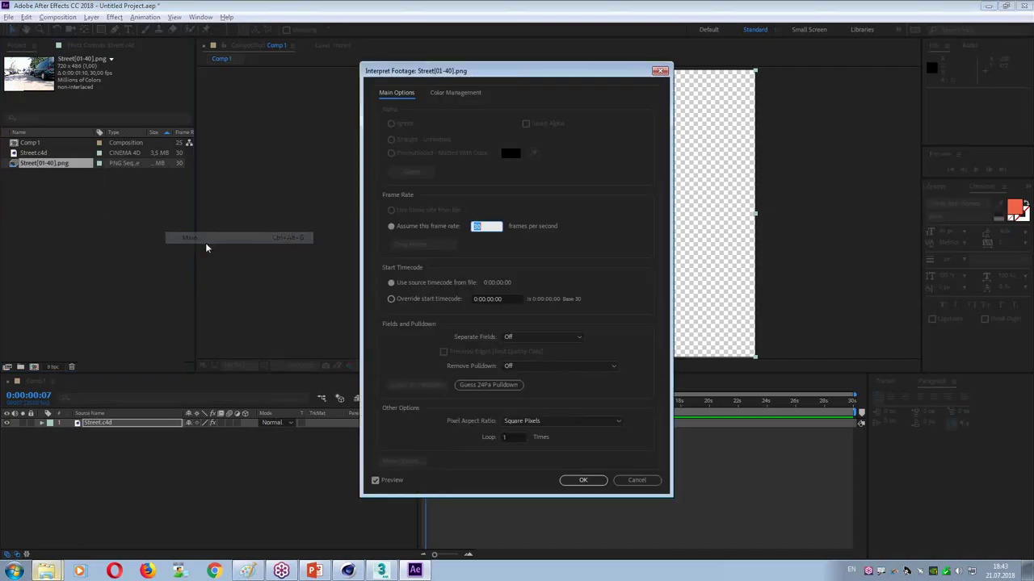
pyautogui.click(537, 337)
pyautogui.click(533, 375)
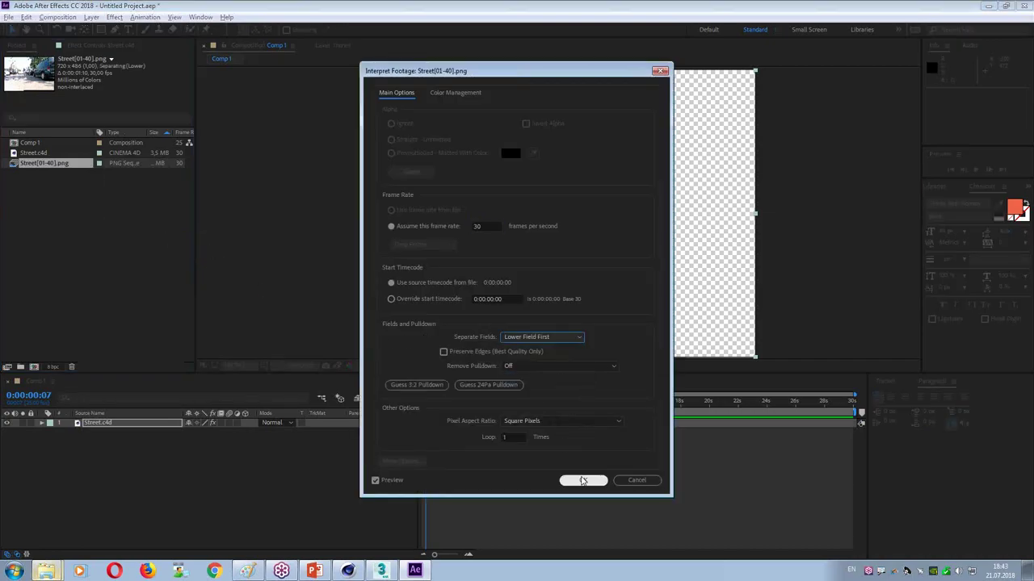
pyautogui.click(583, 481)
pyautogui.moveTo(55, 162); pyautogui.dragTo(102, 476)
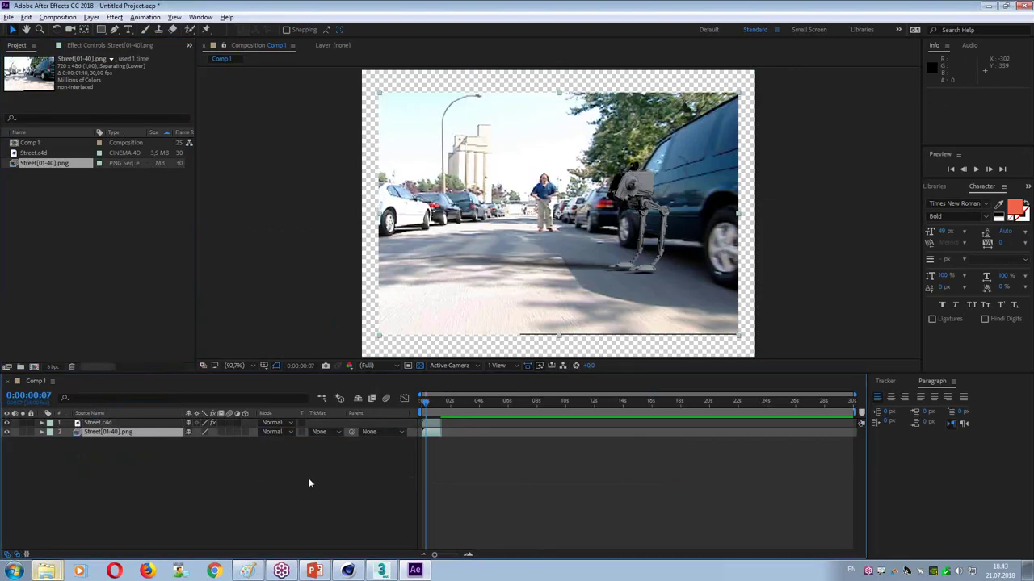
# Step: Preview the combined model and street footage from the first frame of Comp 1
pyautogui.press('Home')
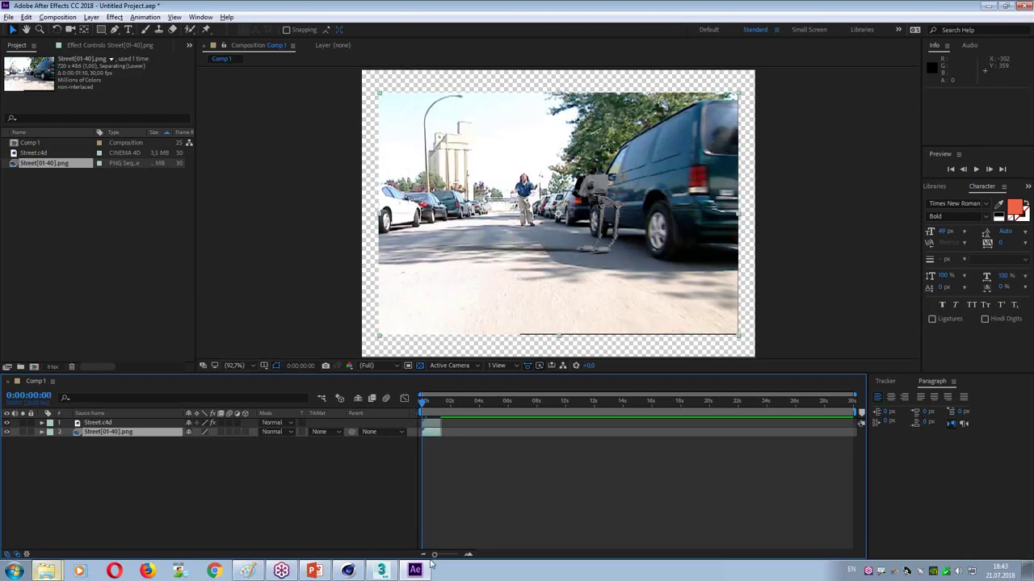
pyautogui.press('space')
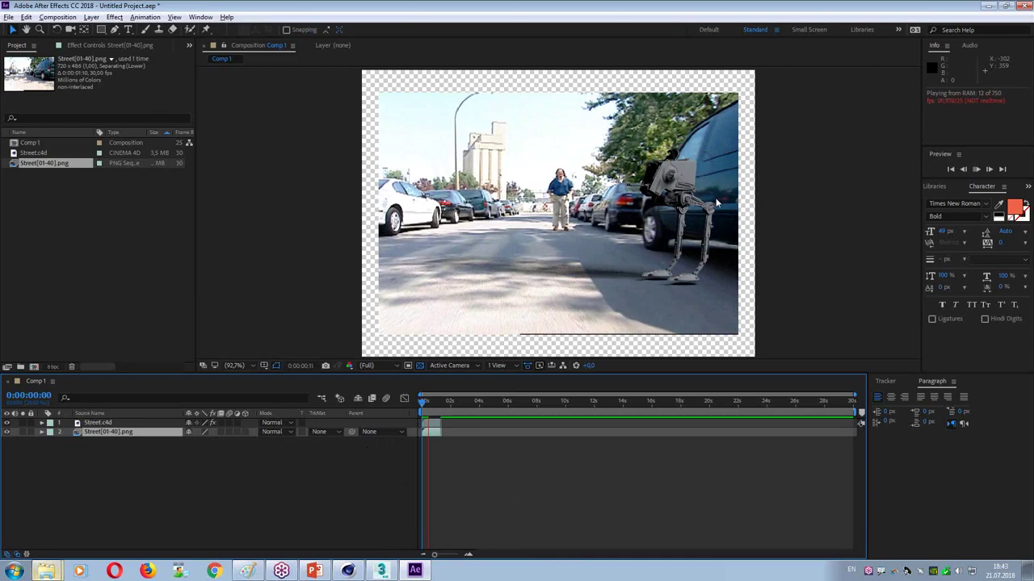
pyautogui.press('space')
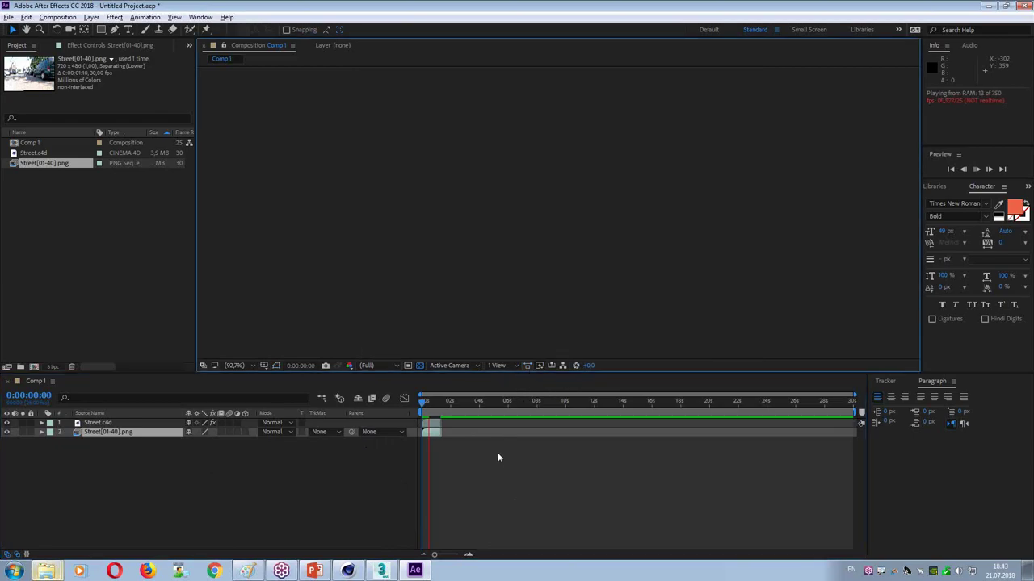
pyautogui.click(528, 365)
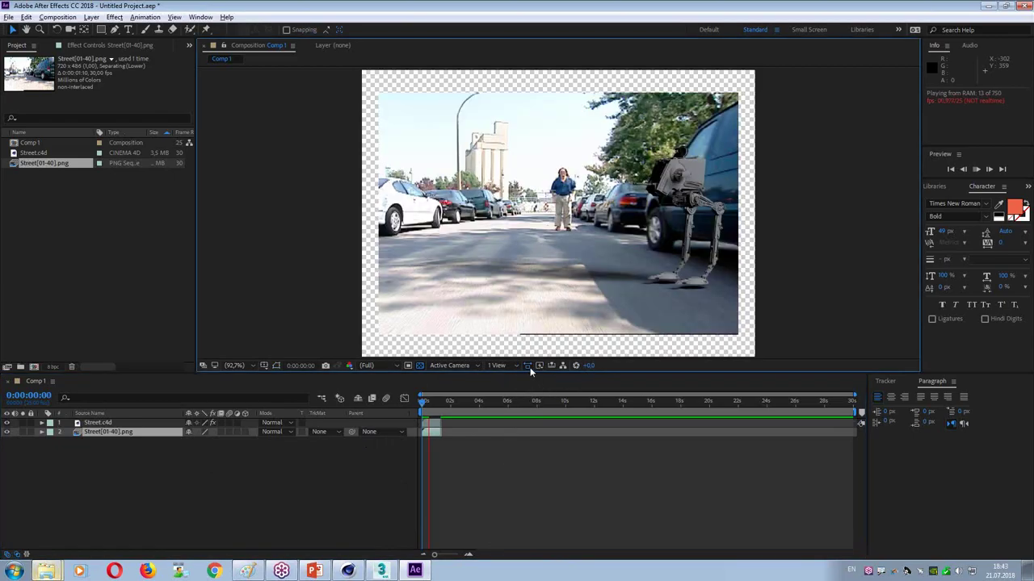
pyautogui.click(428, 412)
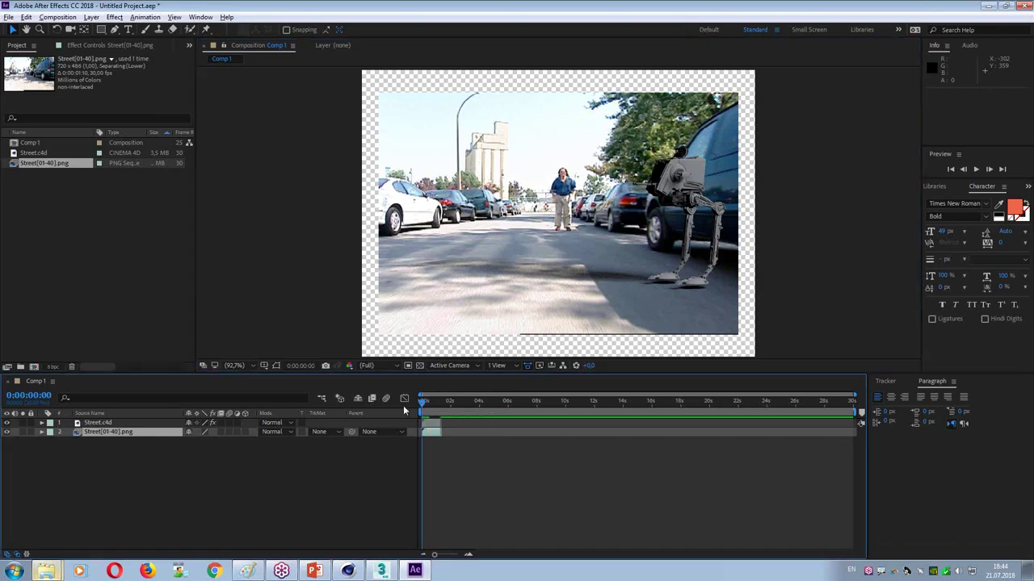
pyautogui.click(490, 502)
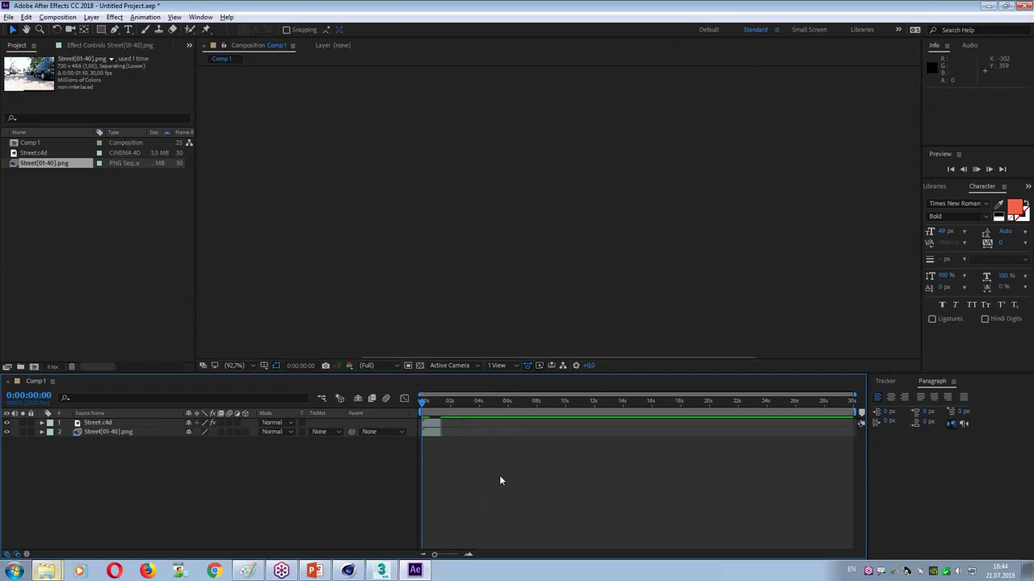
# Step: Check the composite at frame 7 and play Comp 1 through the full length of both layers
pyautogui.moveTo(421, 408); pyautogui.dragTo(425, 409)
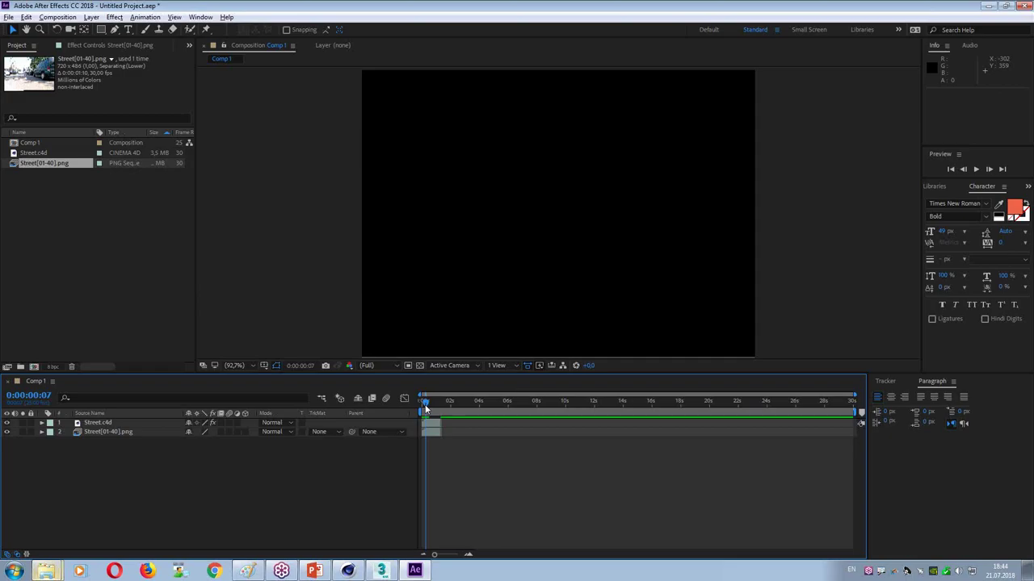
pyautogui.click(98, 423)
pyautogui.click(101, 433)
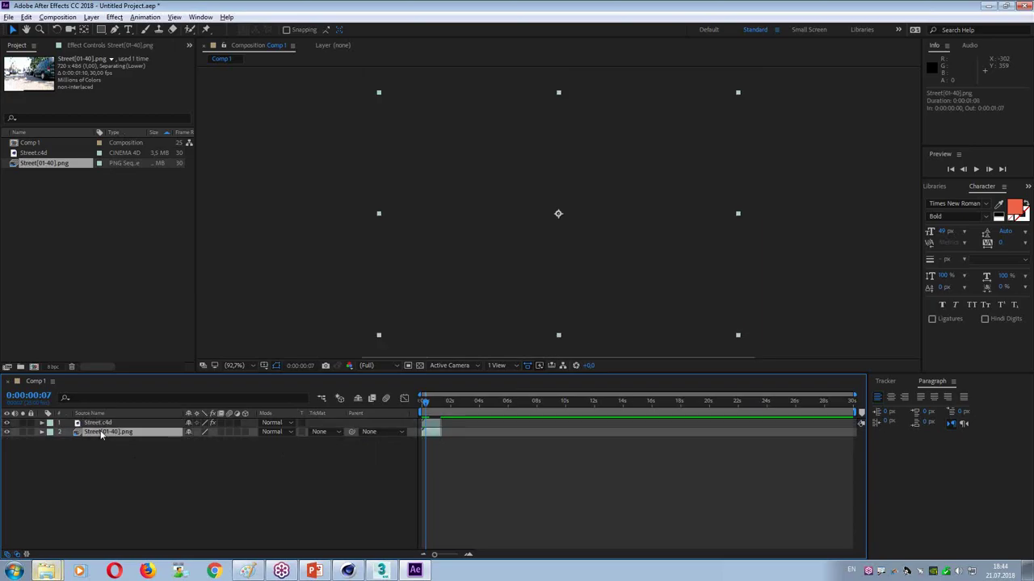
pyautogui.click(93, 424)
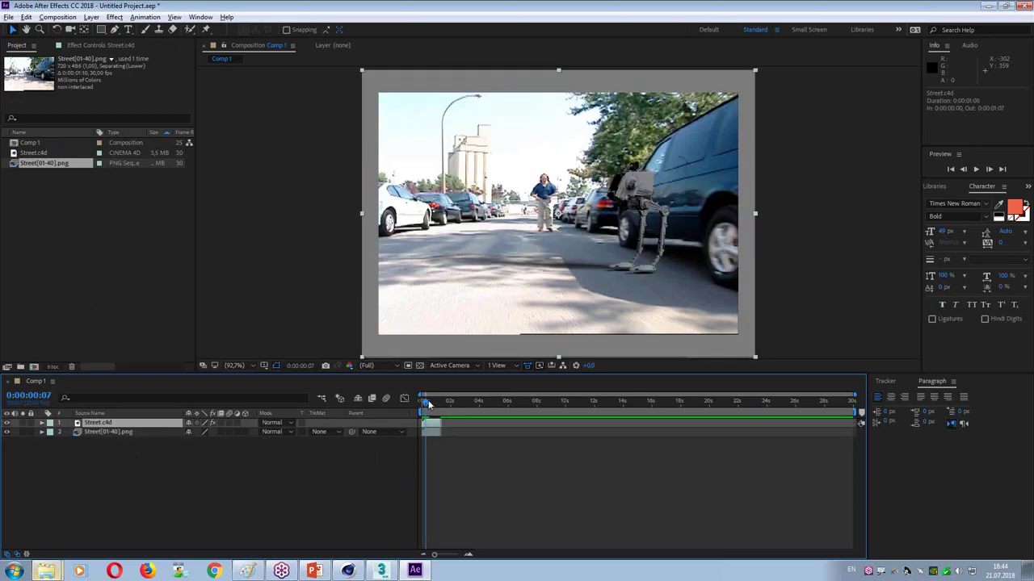
pyautogui.click(592, 525)
pyautogui.press('space')
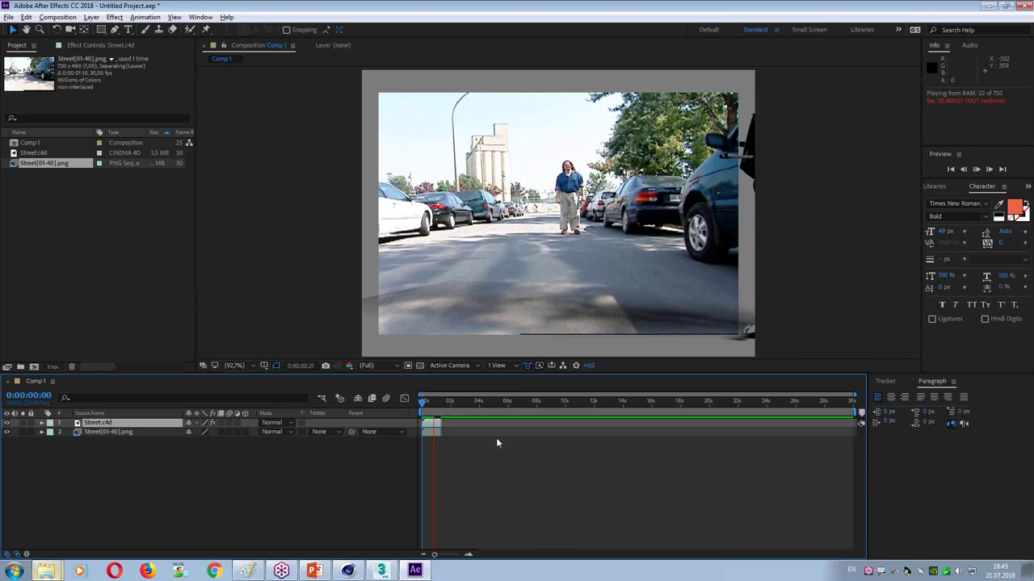
pyautogui.click(429, 403)
pyautogui.press('space')
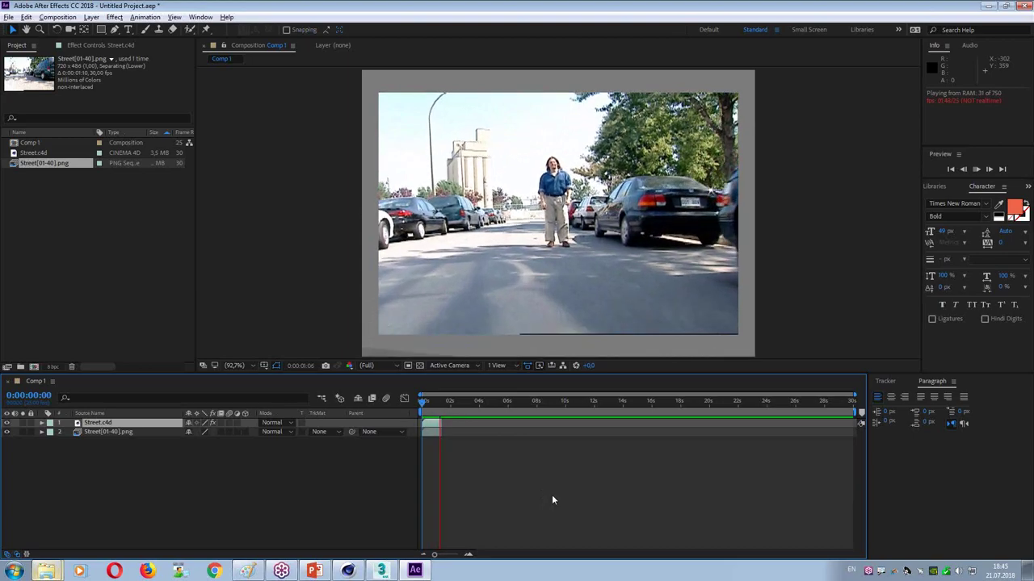
pyautogui.press('space')
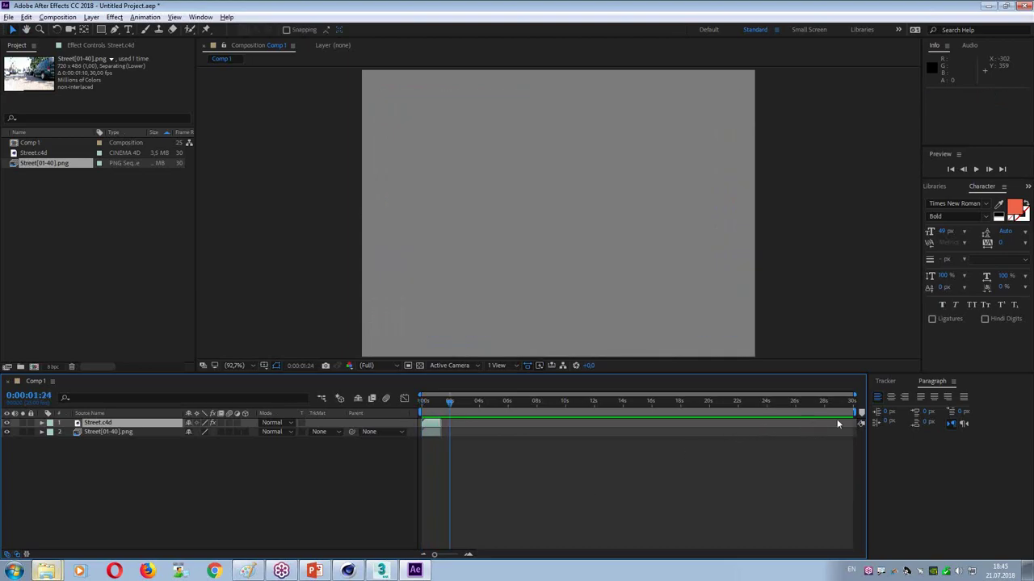
# Step: Shorten the work area to end with the layers at 0:00:01:07 and play back that range
pyautogui.moveTo(861, 413); pyautogui.dragTo(442, 435)
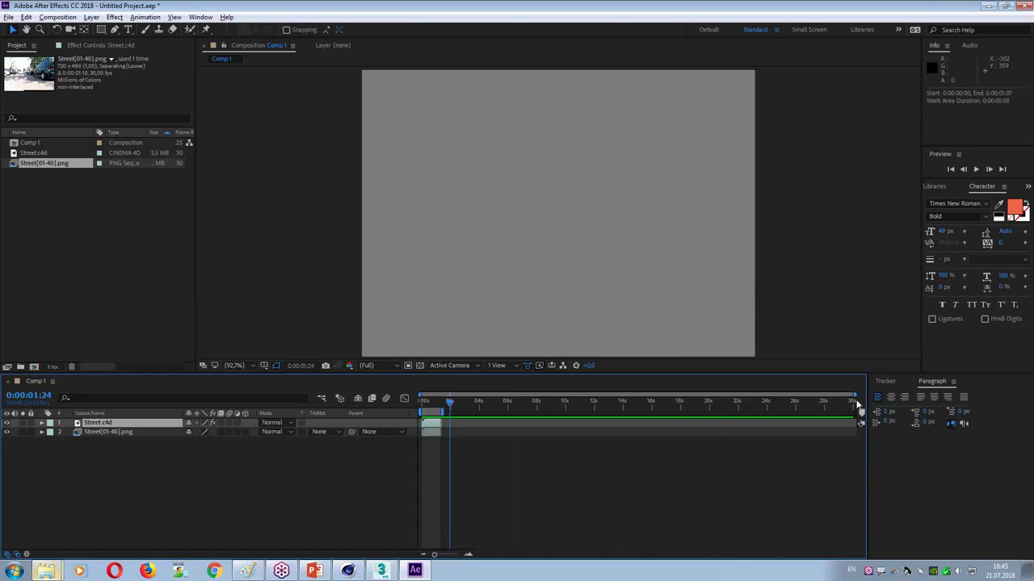
pyautogui.moveTo(856, 398); pyautogui.dragTo(499, 404)
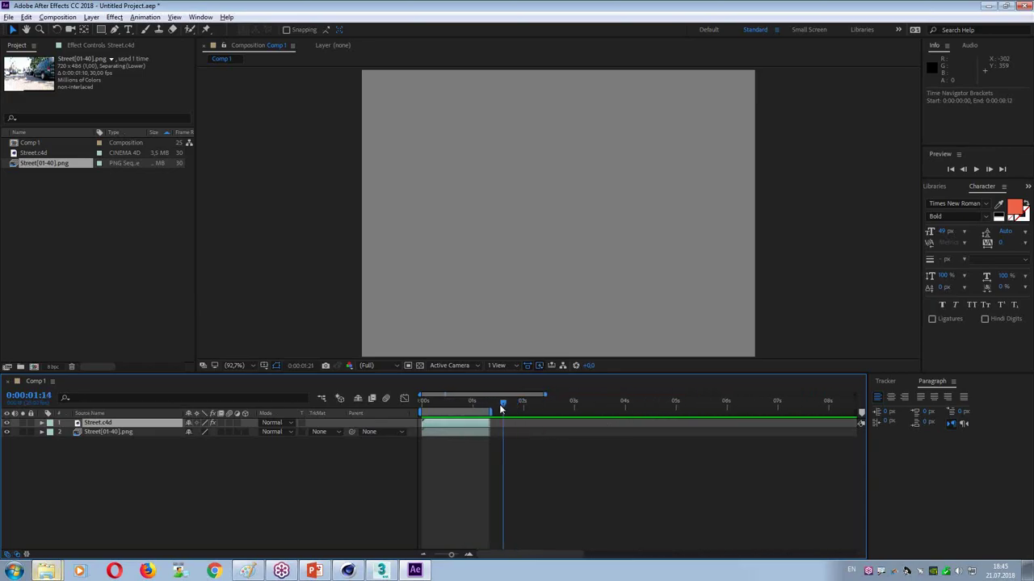
pyautogui.press('space')
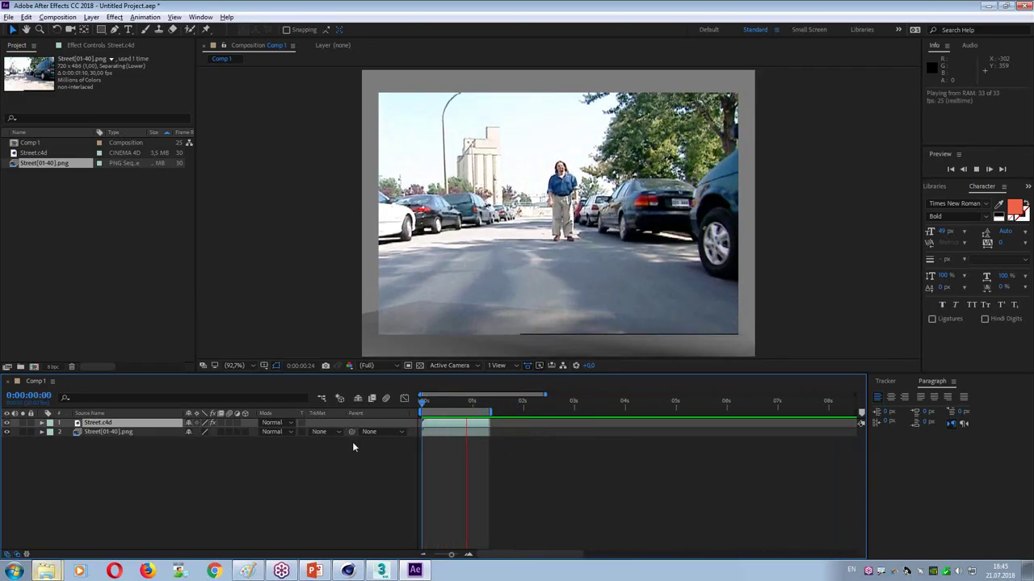
pyautogui.press('space')
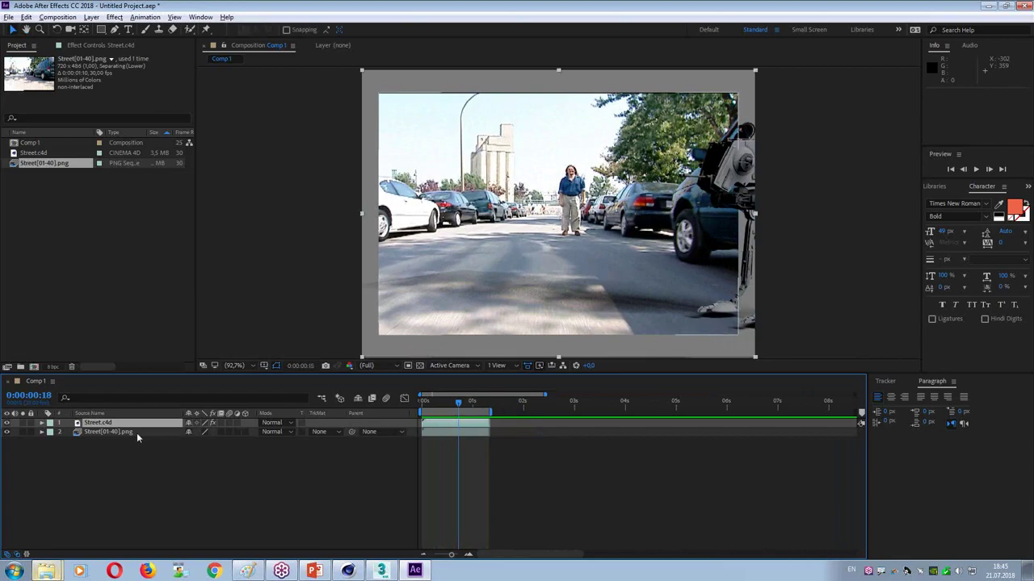
# Step: Show the Scale property of the Street[01-40].png layer and fit the layer to the composition's full frame
pyautogui.click(115, 431)
pyautogui.press('s')
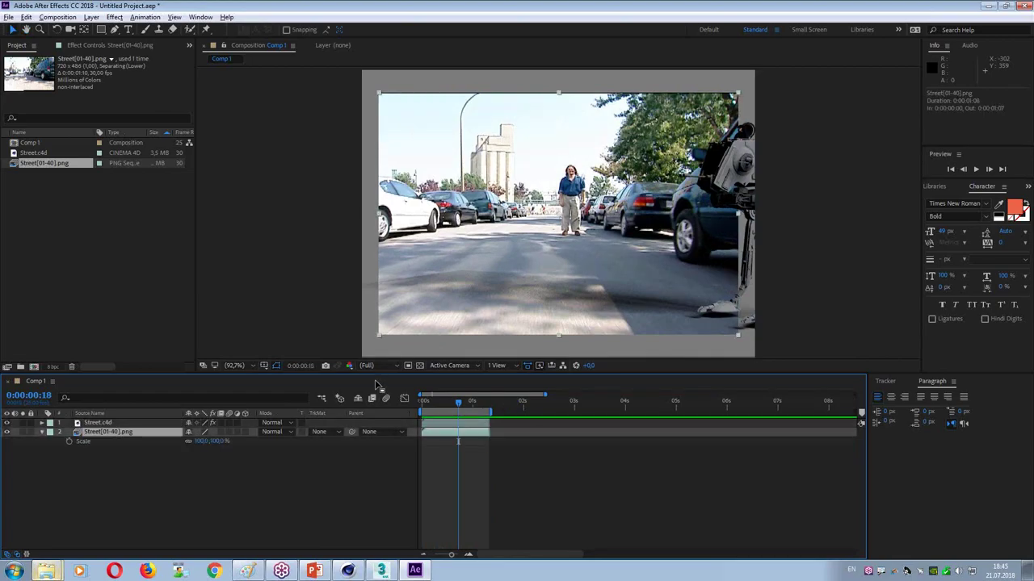
pyautogui.hotkey('ctrl', 'alt', 'f')
# Step: Play the composite with the fitted footage from the first frame, and return the current time to 0:00:00:00
pyautogui.press('Home')
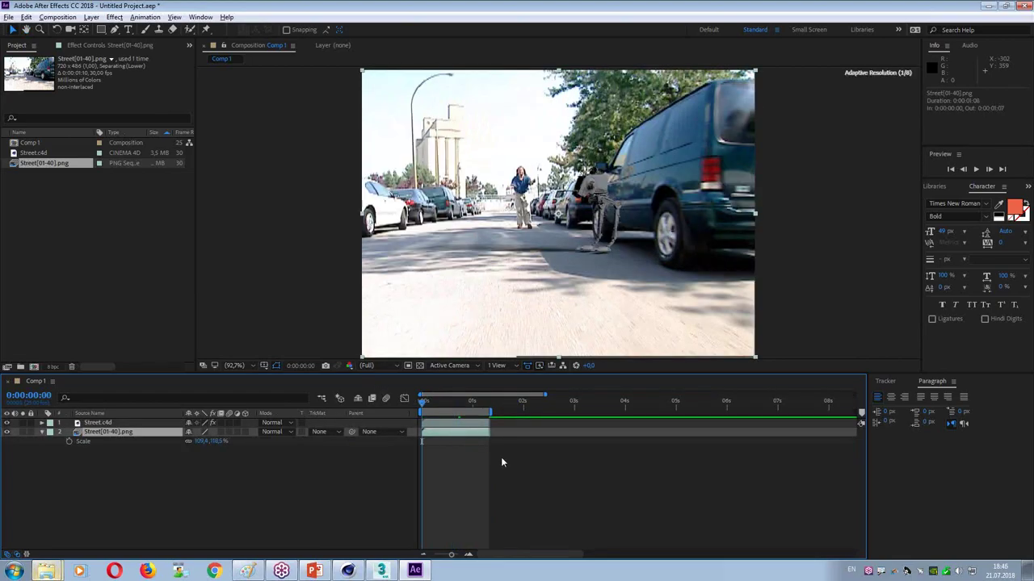
pyautogui.press('space')
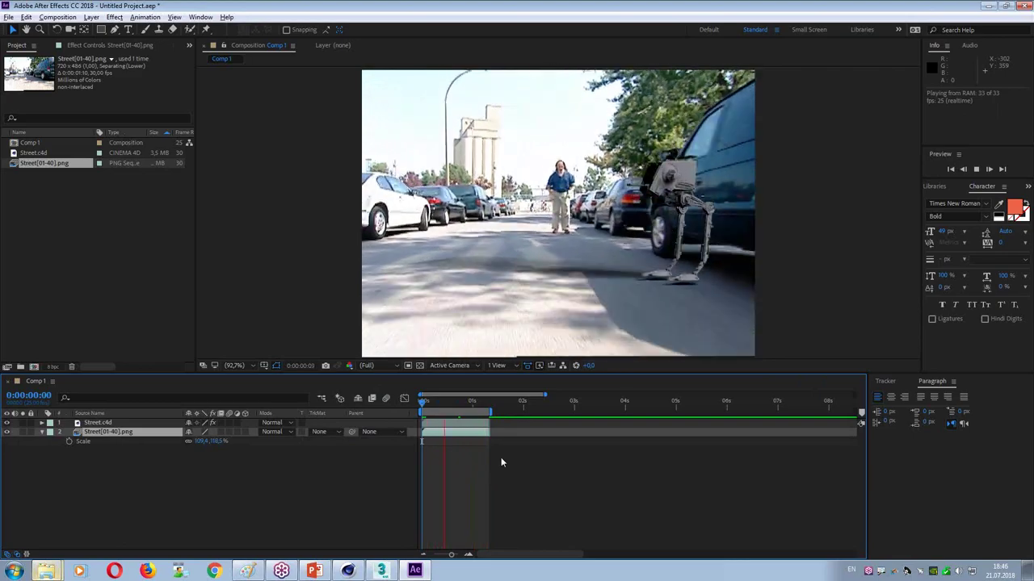
pyautogui.press('space')
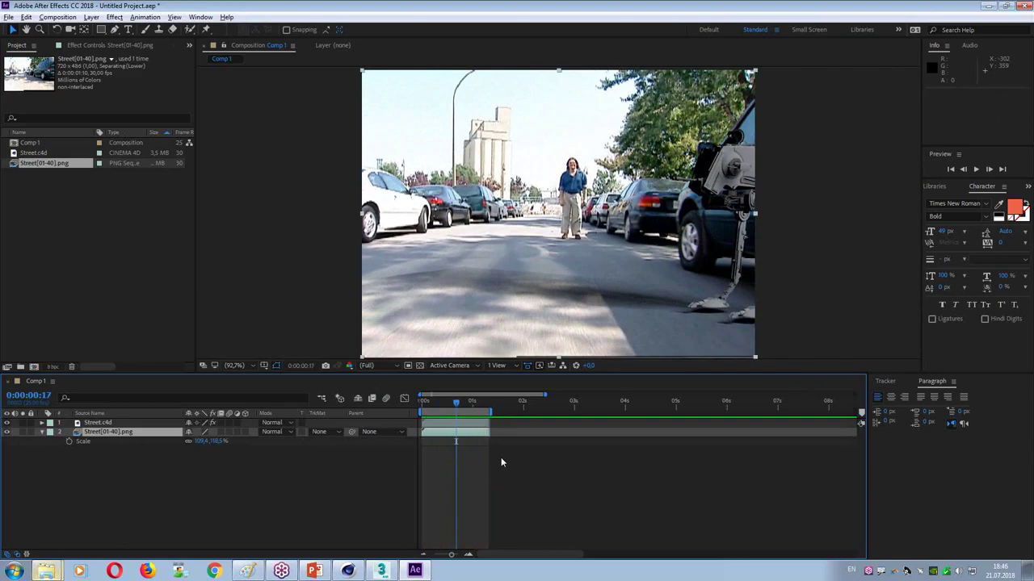
pyautogui.moveTo(454, 406); pyautogui.dragTo(421, 405)
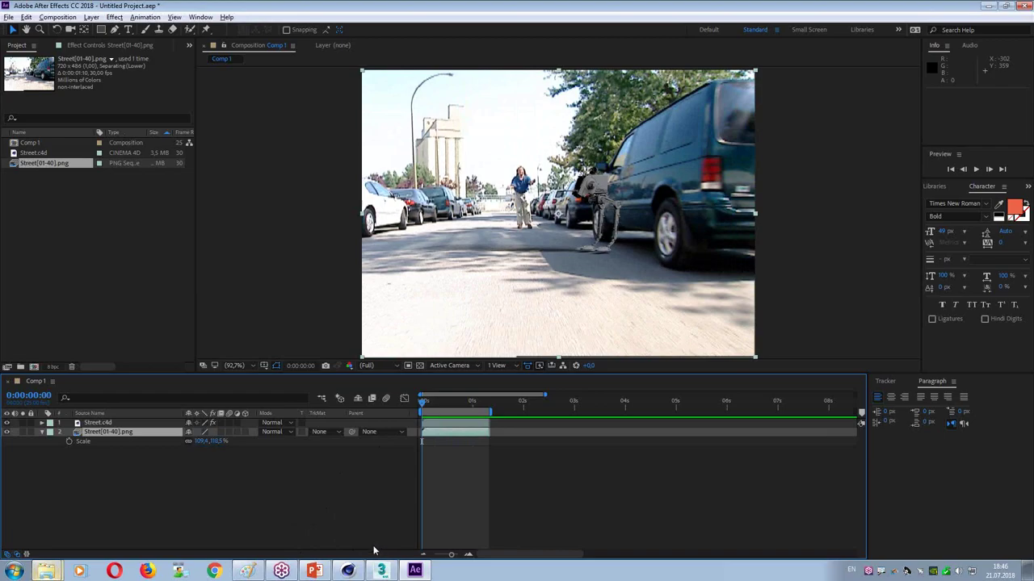
# Step: Switch to the aftc4d presentation in PowerPoint and display its title slide
pyautogui.click(314, 571)
pyautogui.scroll(3, 113, 243)
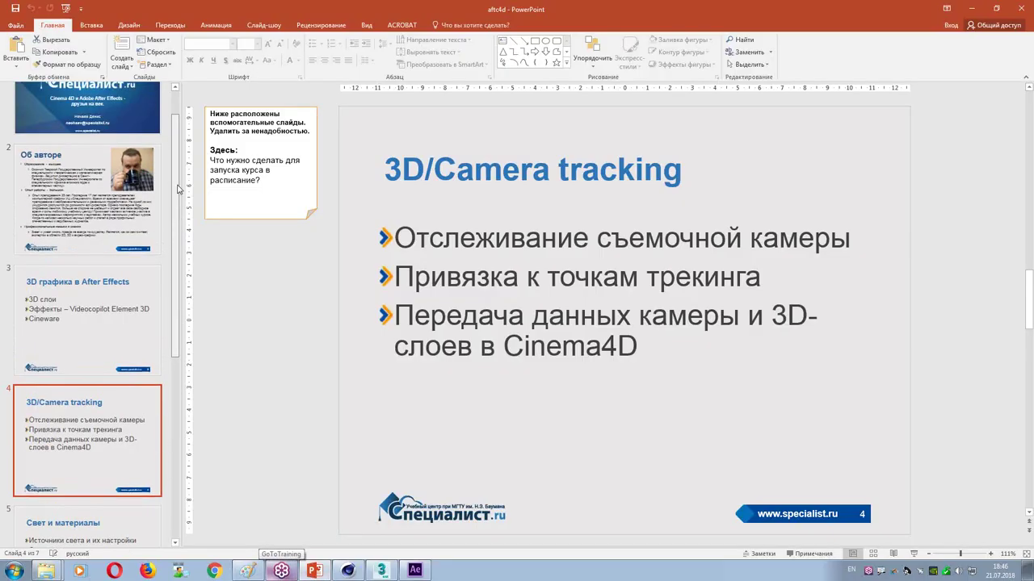
pyautogui.click(97, 185)
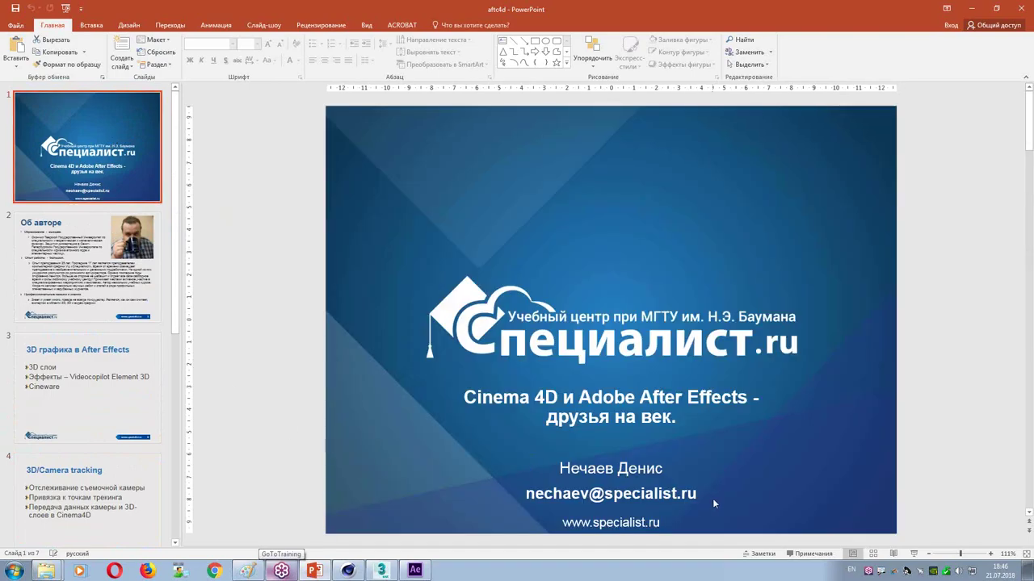